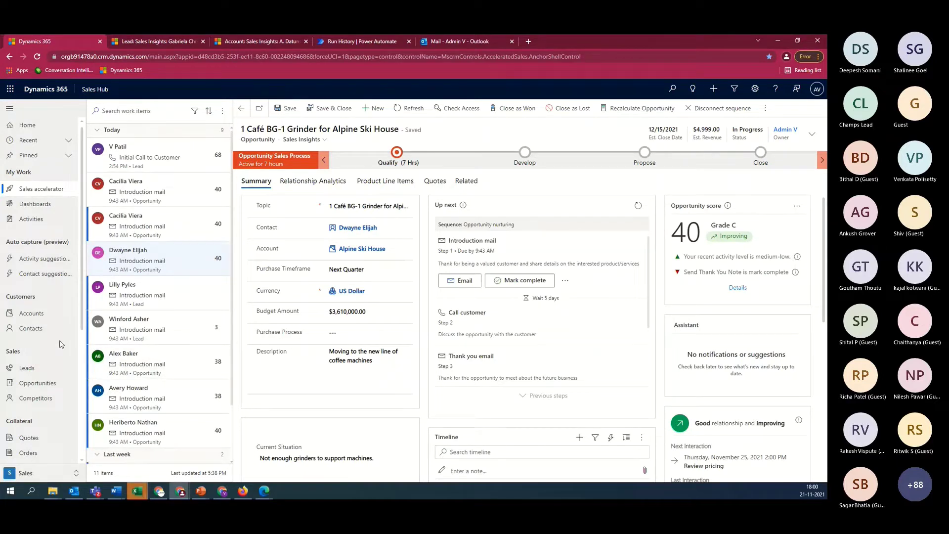
Leave the opportunity record and switch to the Sales Insights settings area
{"action": "left_click", "coordinate": [78, 474]}
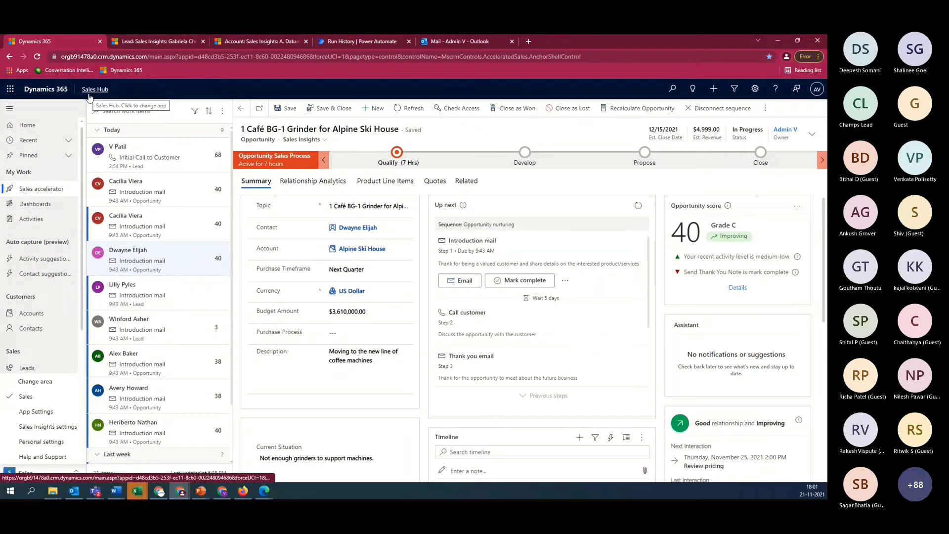
{"action": "left_click", "coordinate": [62, 427]}
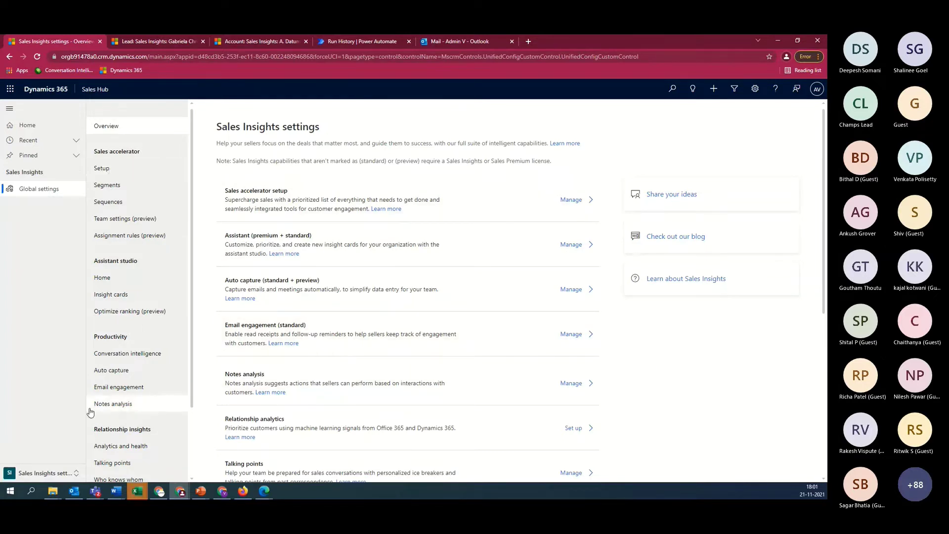
View the personal insight cards in Personal settings, then switch to App Settings and browse its navigation
{"action": "left_click", "coordinate": [47, 473]}
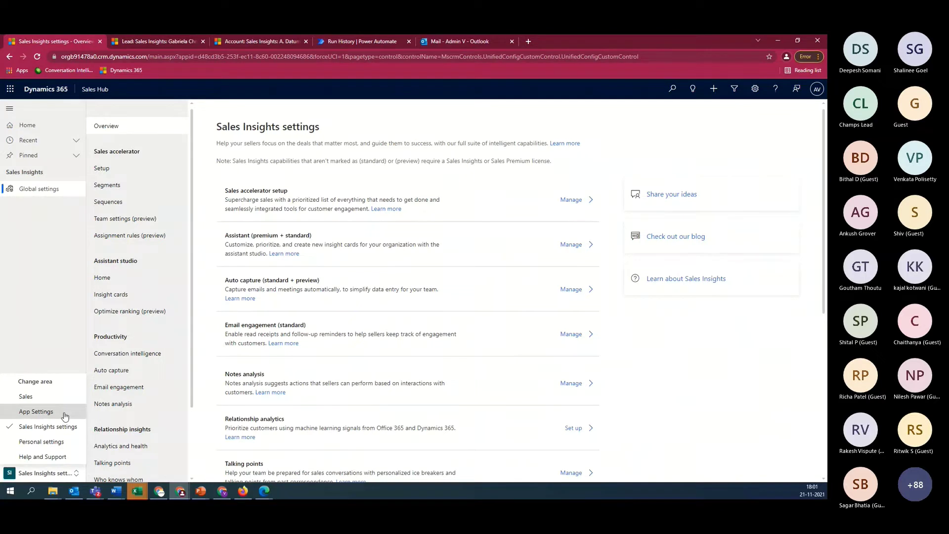
{"action": "left_click", "coordinate": [51, 442]}
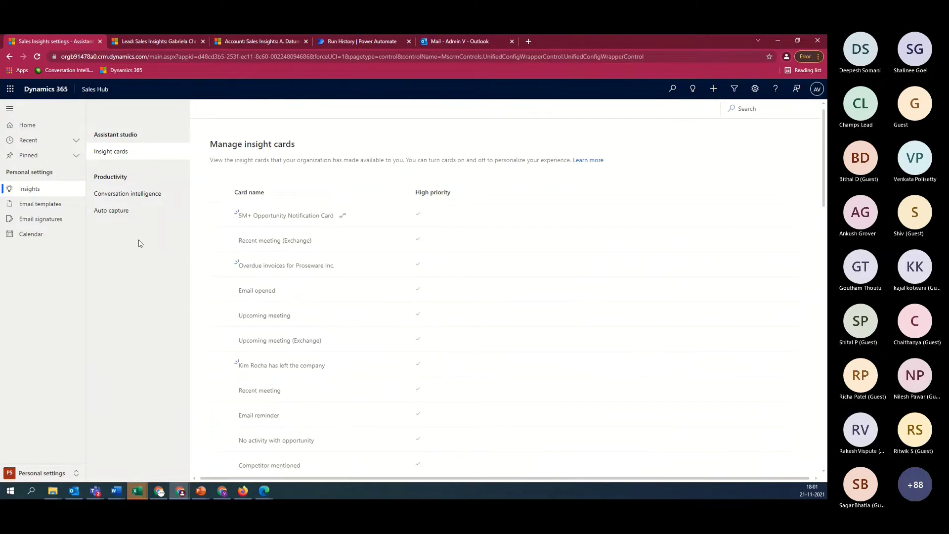
{"action": "left_click", "coordinate": [73, 472]}
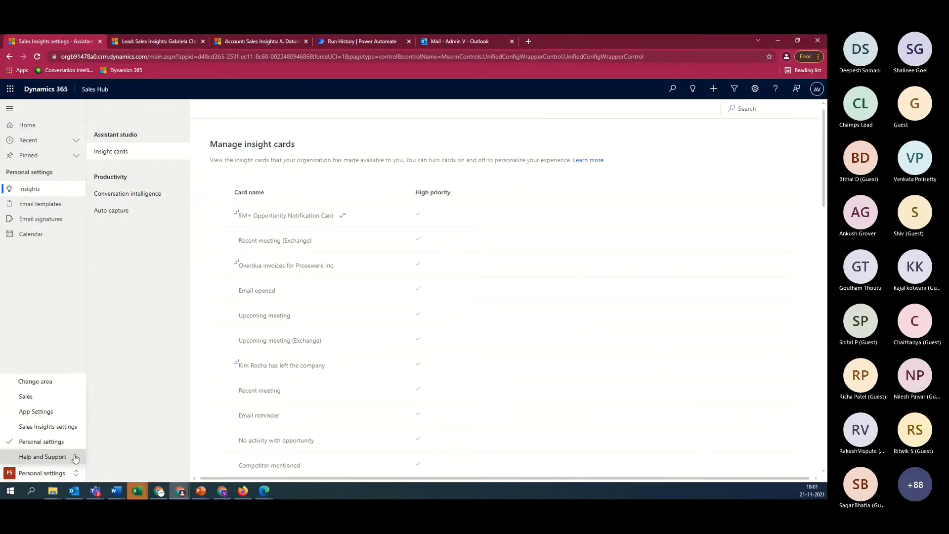
{"action": "left_click", "coordinate": [39, 412]}
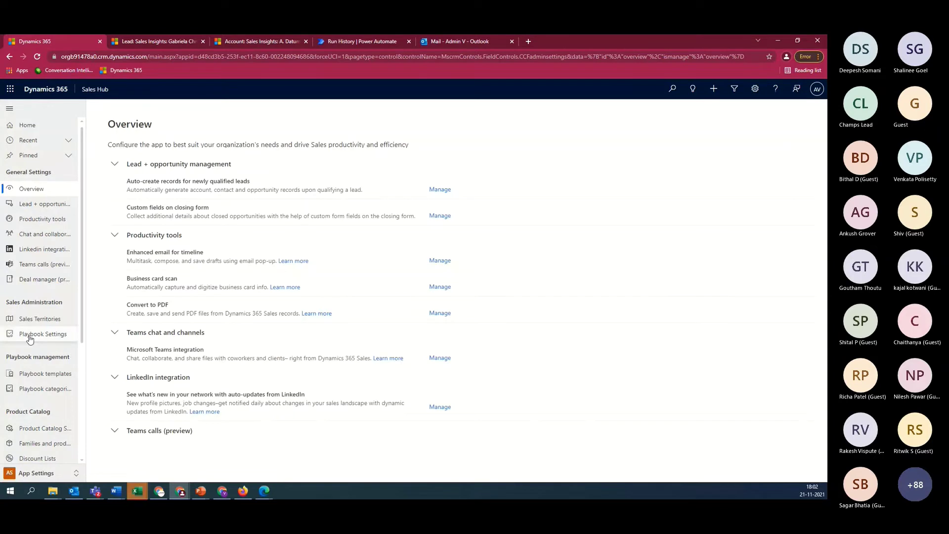
{"action": "scroll", "coordinate": [30, 339], "scroll_direction": "down", "scroll_amount": 4}
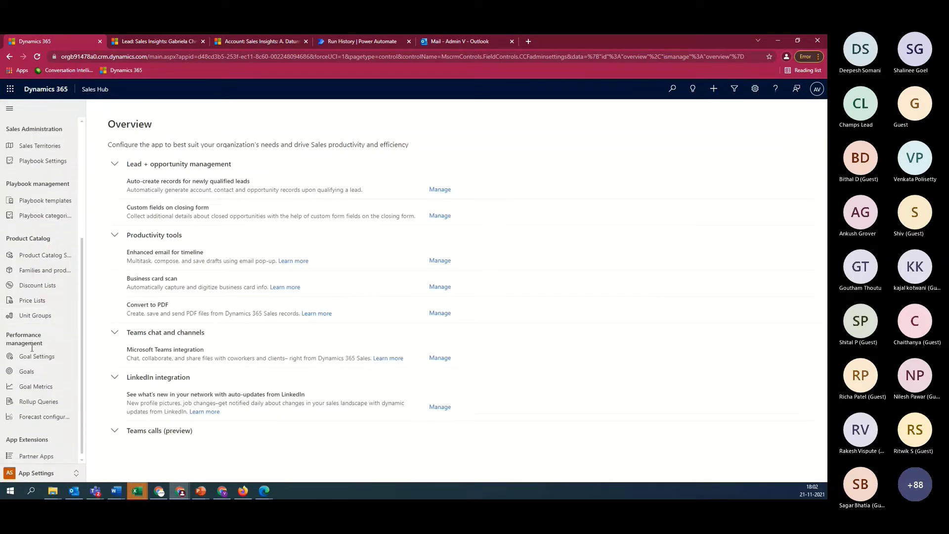
{"action": "left_click", "coordinate": [76, 474]}
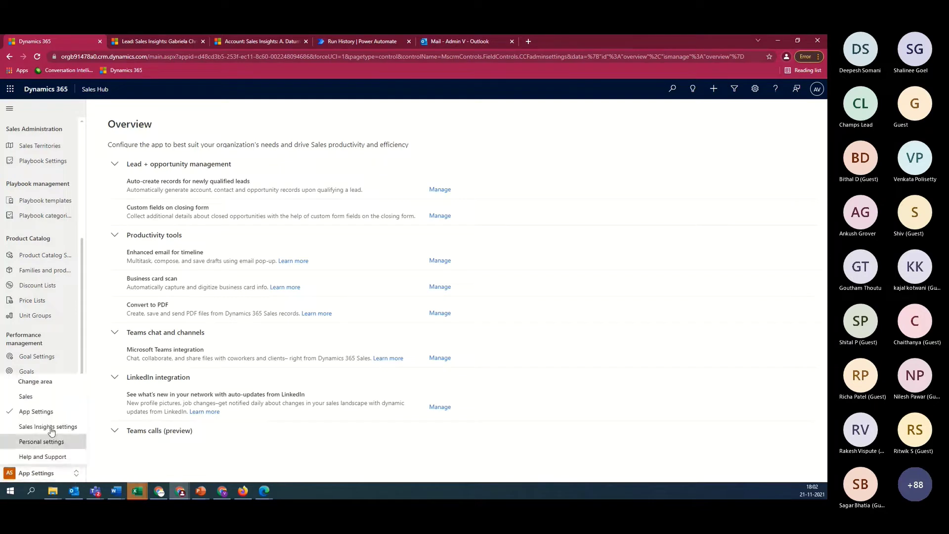
Return to Sales Insights settings and open the Sales accelerator setup page, revisiting Overview once
{"action": "left_click", "coordinate": [50, 429]}
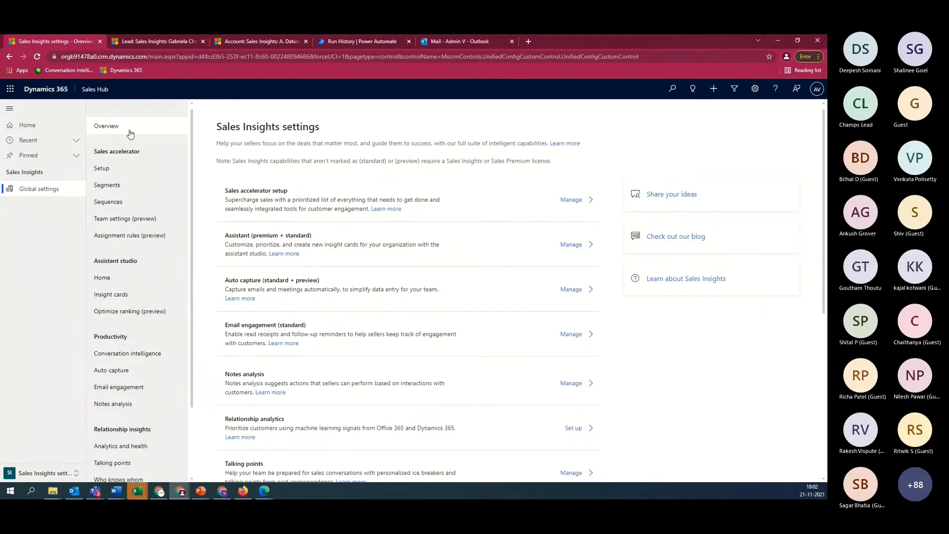
{"action": "scroll", "coordinate": [341, 269], "scroll_direction": "down", "scroll_amount": 2}
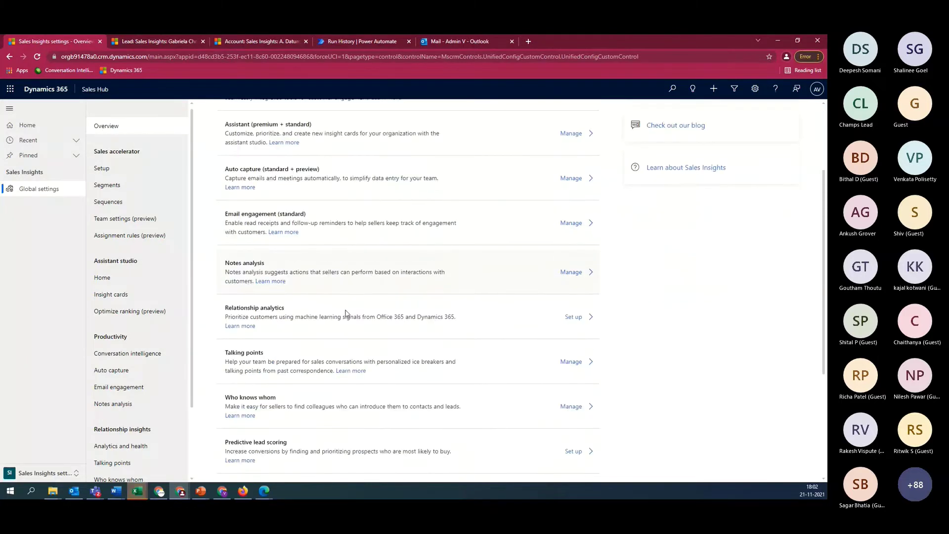
{"action": "scroll", "coordinate": [288, 312], "scroll_direction": "up", "scroll_amount": 1}
{"action": "left_click", "coordinate": [131, 171]}
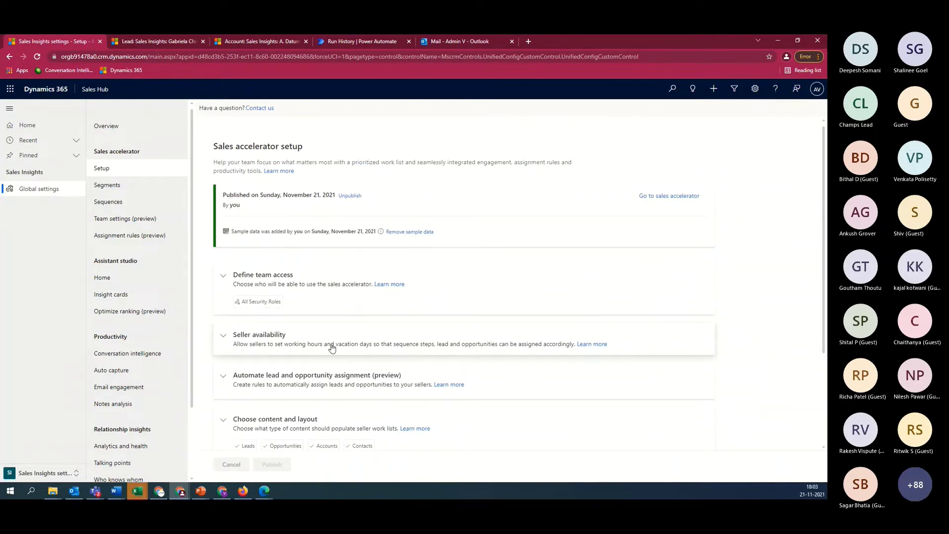
{"action": "scroll", "coordinate": [331, 349], "scroll_direction": "down", "scroll_amount": 3}
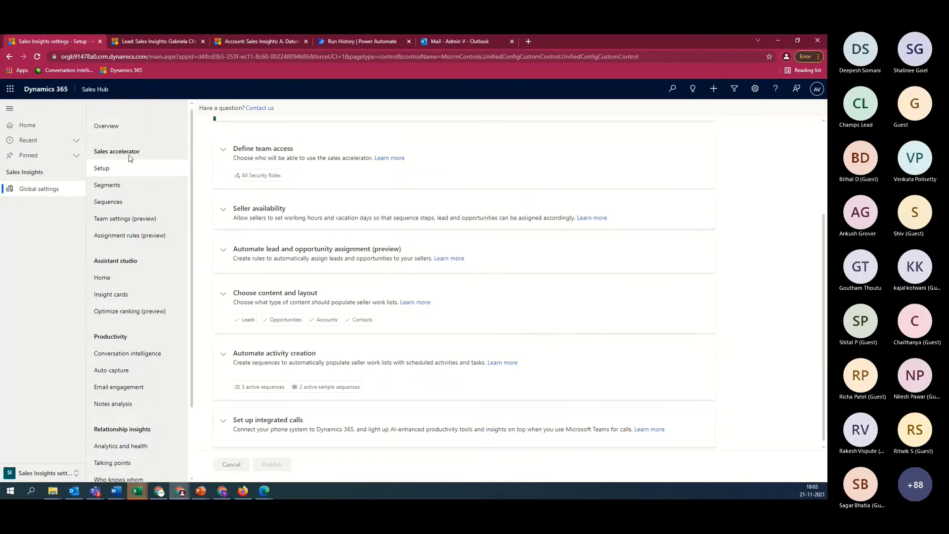
{"action": "left_click", "coordinate": [123, 130]}
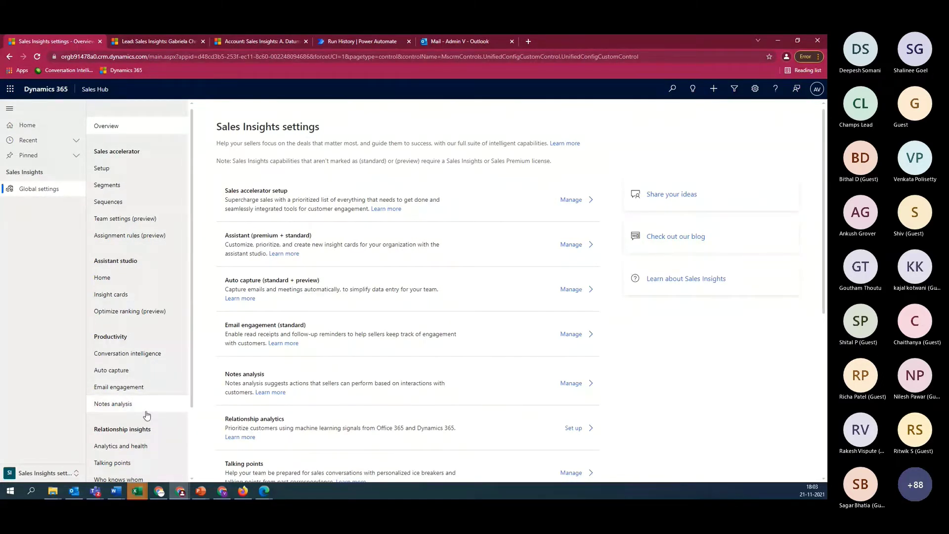
{"action": "left_click", "coordinate": [110, 173]}
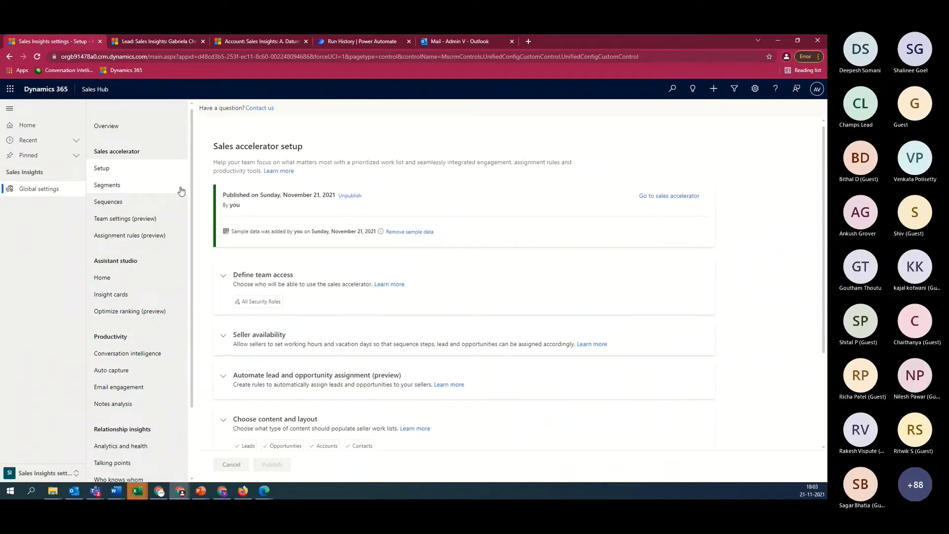
Open the Web Lead Sequence from the Sequences list in its designer
{"action": "left_click", "coordinate": [128, 206]}
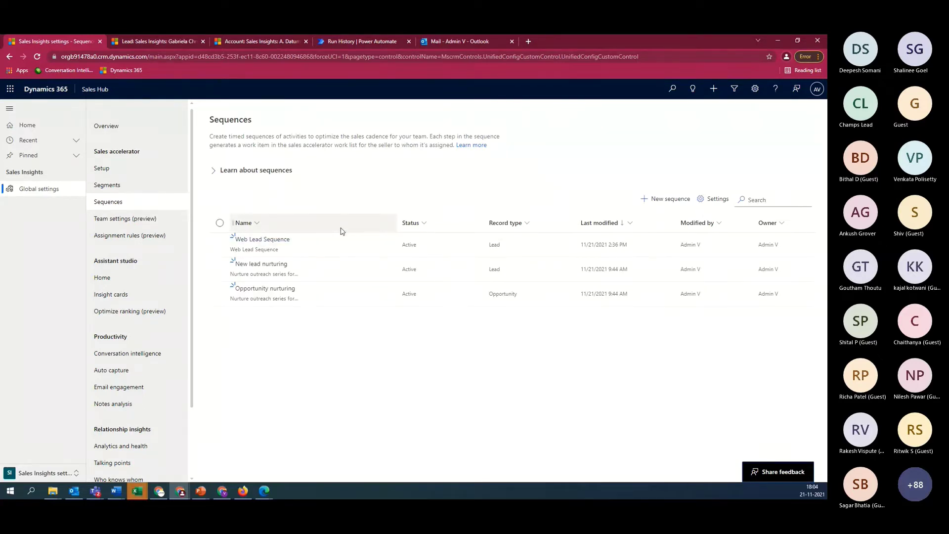
{"action": "left_click", "coordinate": [272, 242]}
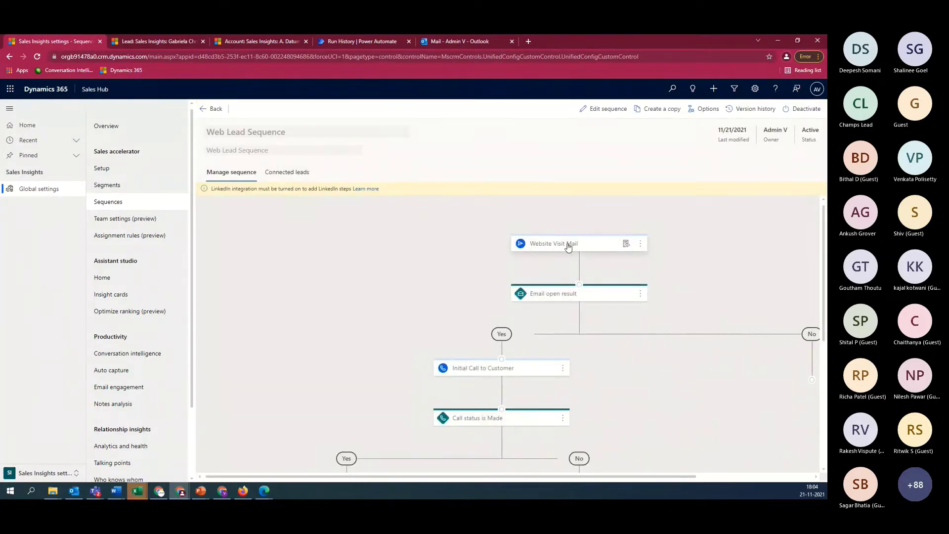
{"action": "scroll", "coordinate": [598, 230], "scroll_direction": "down", "scroll_amount": 1}
{"action": "scroll", "coordinate": [595, 230], "scroll_direction": "up", "scroll_amount": 1}
Inspect the Website Visit Mail step's details, then go to the Segments list
{"action": "left_click", "coordinate": [571, 246]}
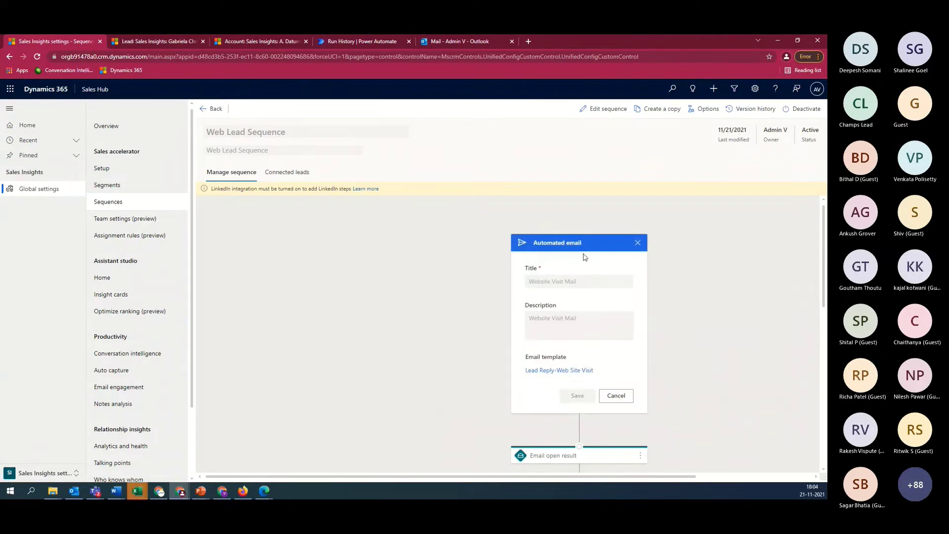
{"action": "scroll", "coordinate": [555, 275], "scroll_direction": "down", "scroll_amount": 1}
{"action": "scroll", "coordinate": [560, 272], "scroll_direction": "up", "scroll_amount": 1}
{"action": "scroll", "coordinate": [570, 291], "scroll_direction": "down", "scroll_amount": 1}
{"action": "scroll", "coordinate": [571, 291], "scroll_direction": "down", "scroll_amount": 1}
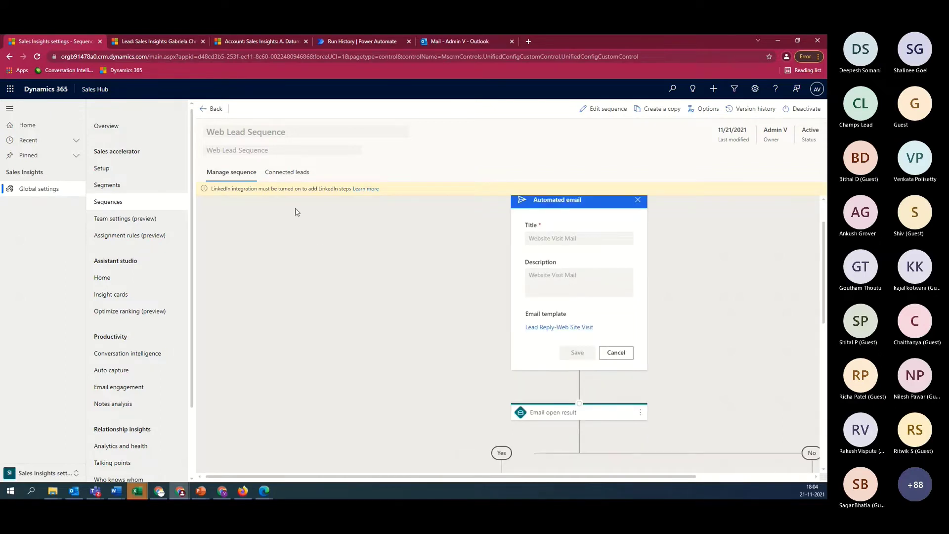
{"action": "scroll", "coordinate": [565, 254], "scroll_direction": "up", "scroll_amount": 1}
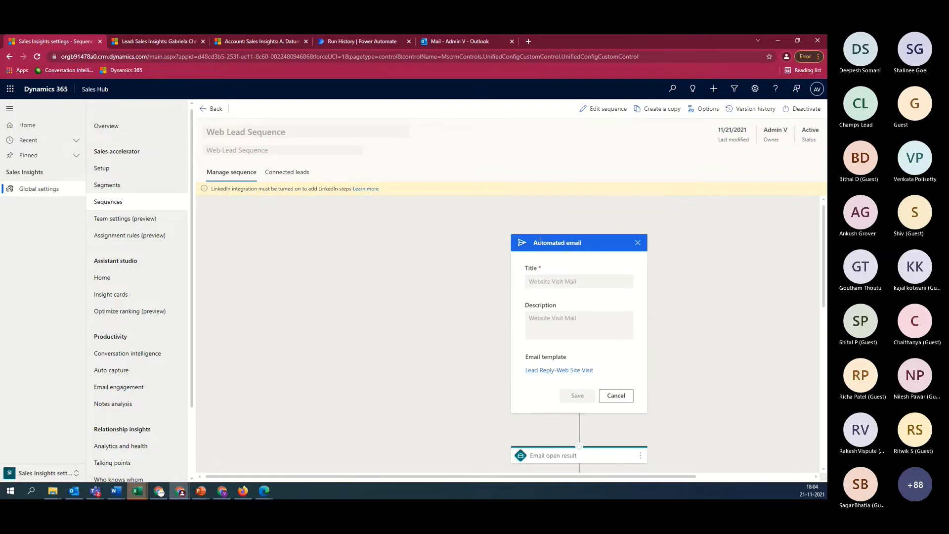
{"action": "scroll", "coordinate": [597, 315], "scroll_direction": "down", "scroll_amount": 2}
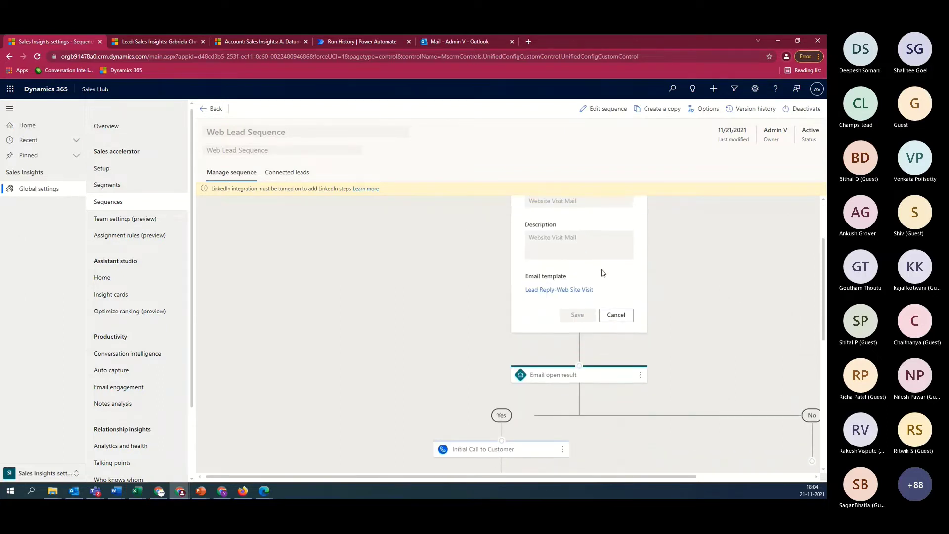
{"action": "scroll", "coordinate": [602, 273], "scroll_direction": "up", "scroll_amount": 2}
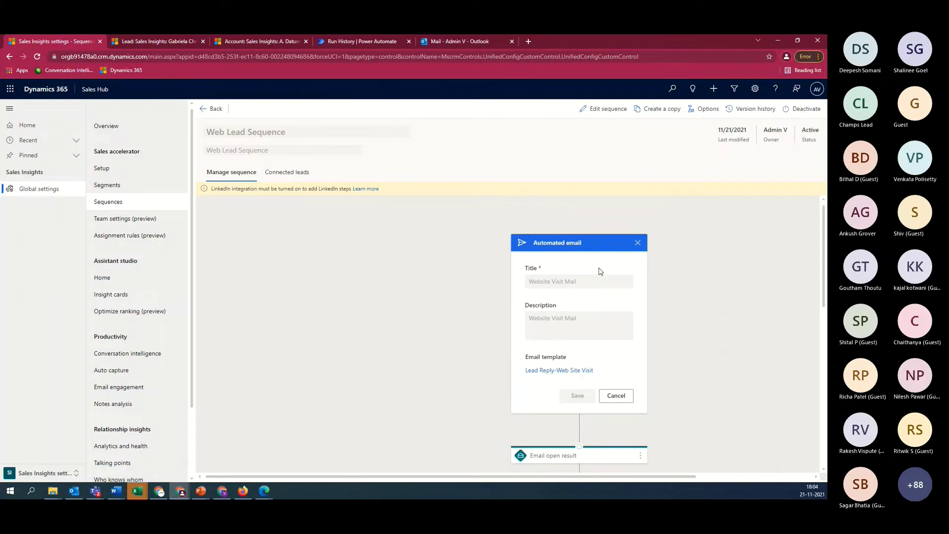
{"action": "left_click", "coordinate": [118, 190]}
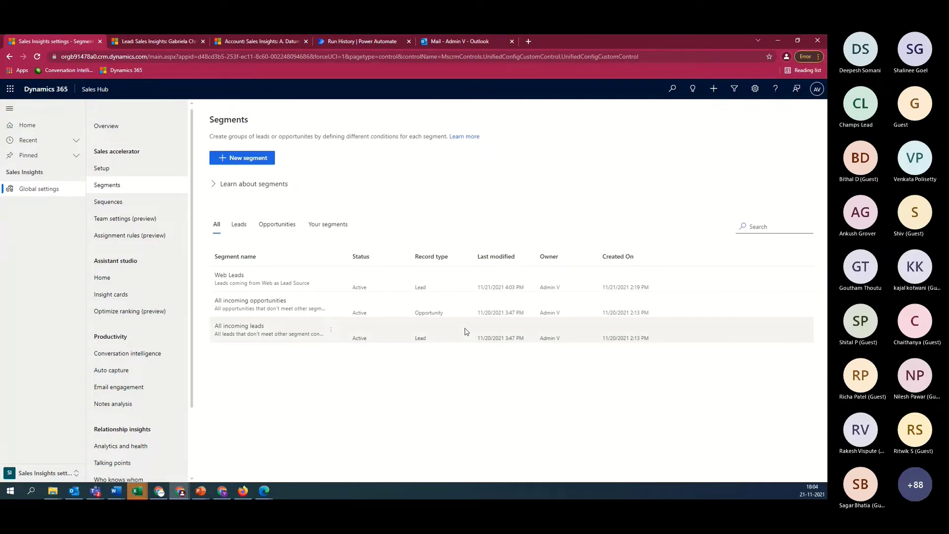
Create a new Lead segment named 'Leads from Phone Call'
{"action": "left_click", "coordinate": [251, 156]}
{"action": "left_click", "coordinate": [408, 242]}
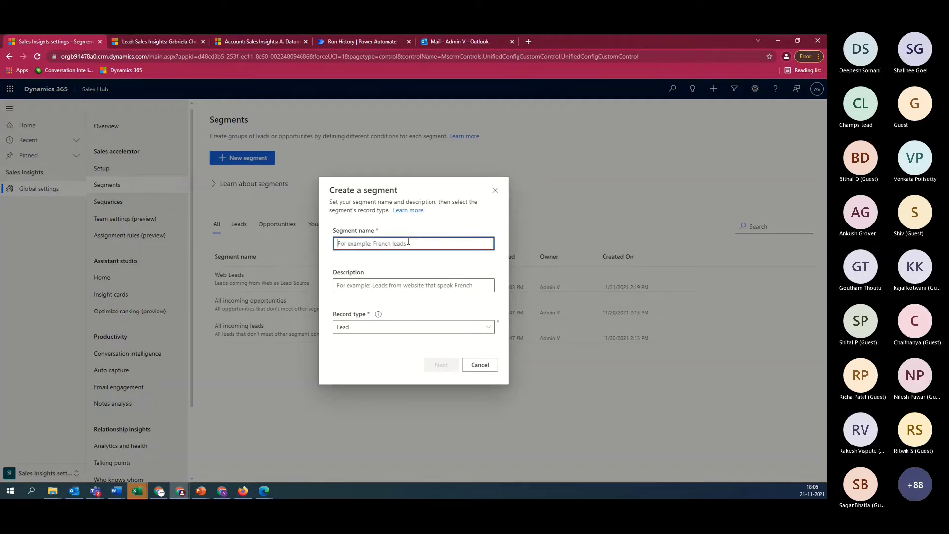
{"action": "type", "text": "Leads "}
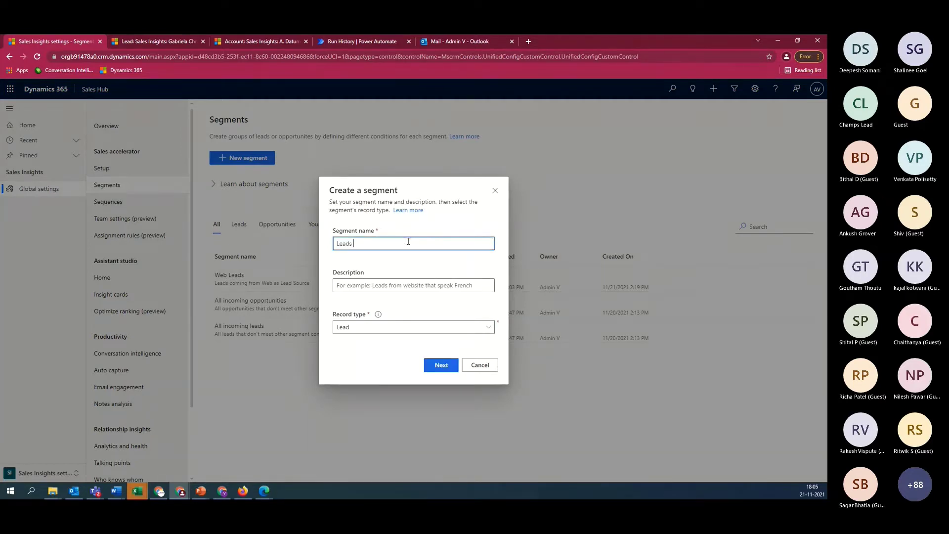
{"action": "type", "text": "from Phone Call"}
{"action": "left_click", "coordinate": [403, 328]}
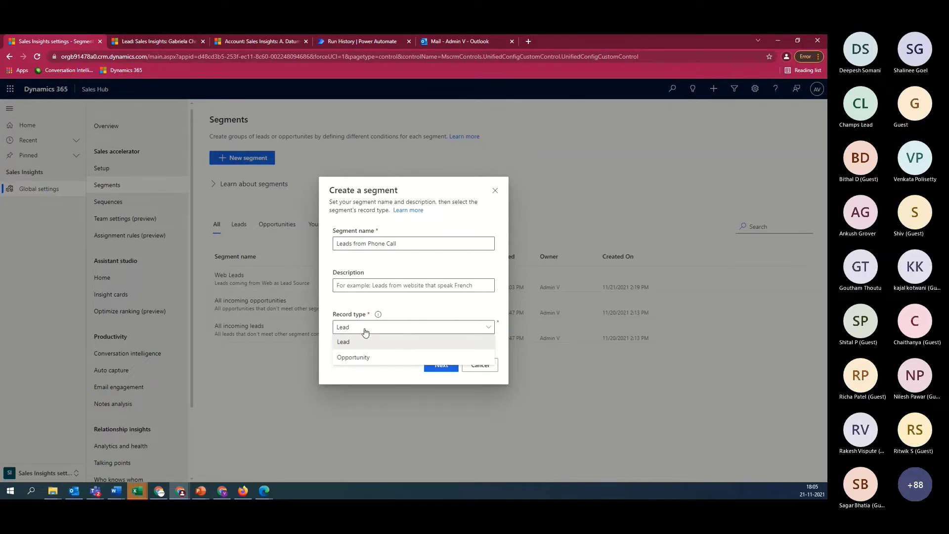
{"action": "left_click", "coordinate": [365, 372]}
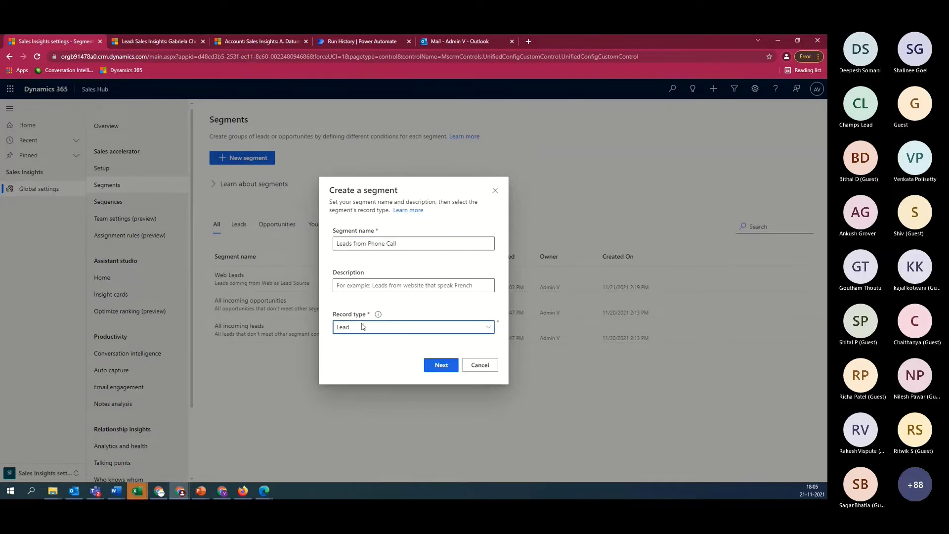
{"action": "left_click", "coordinate": [445, 371]}
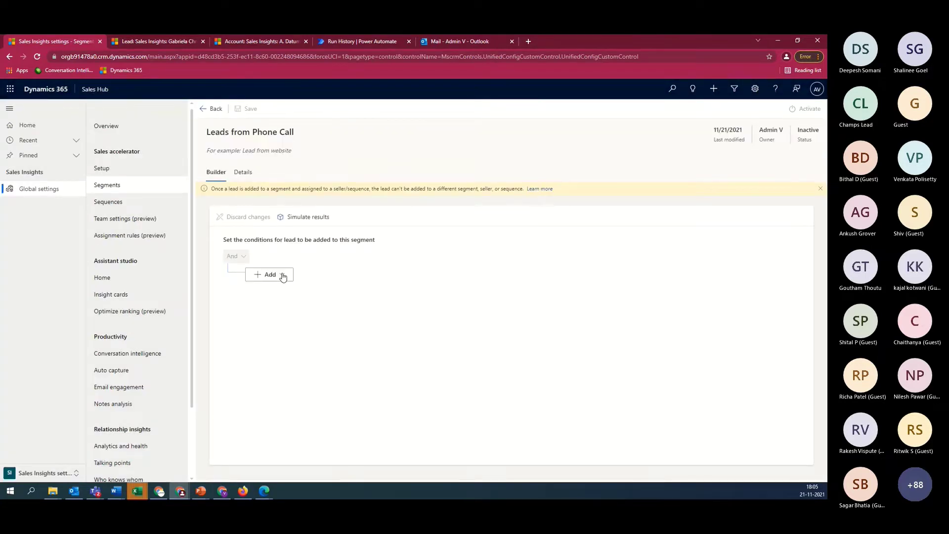
Add a condition row setting Lead Source equals Seminar
{"action": "left_click", "coordinate": [283, 277]}
{"action": "left_click", "coordinate": [276, 289]}
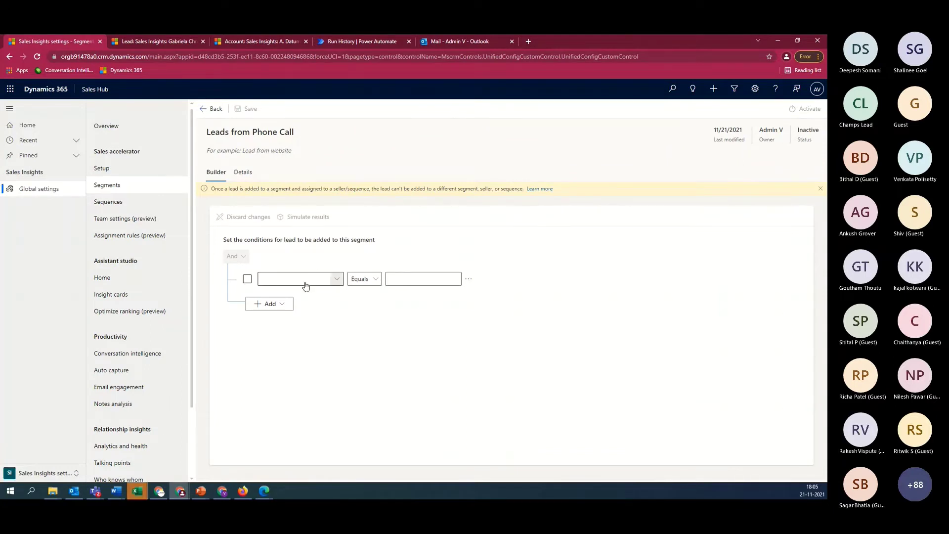
{"action": "left_click", "coordinate": [306, 286]}
{"action": "type", "text": "Lead"}
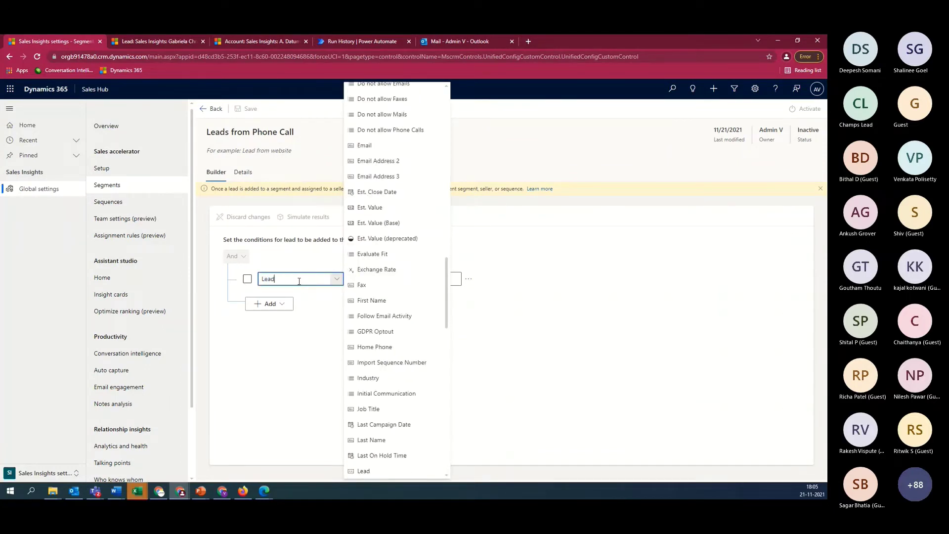
{"action": "type", "text": " Source"}
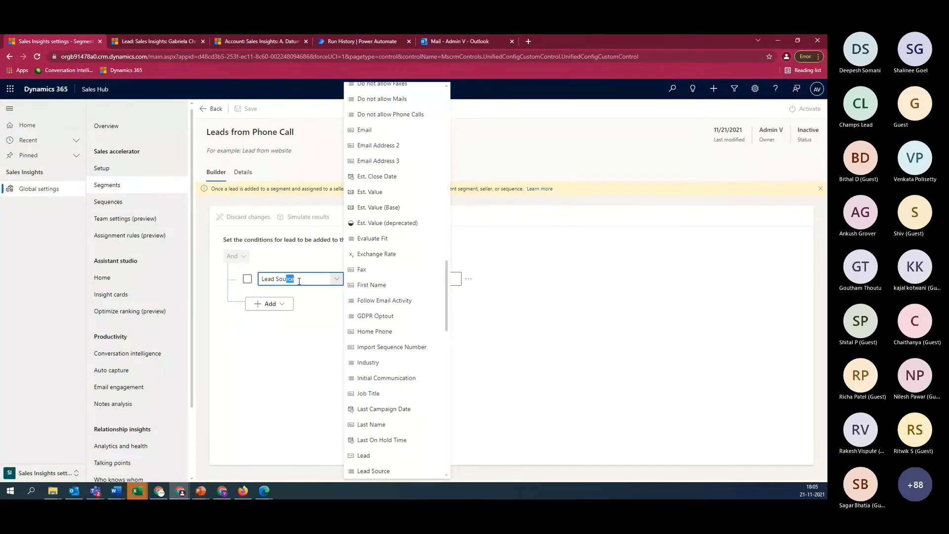
{"action": "key", "text": "Return"}
{"action": "left_click", "coordinate": [463, 282]}
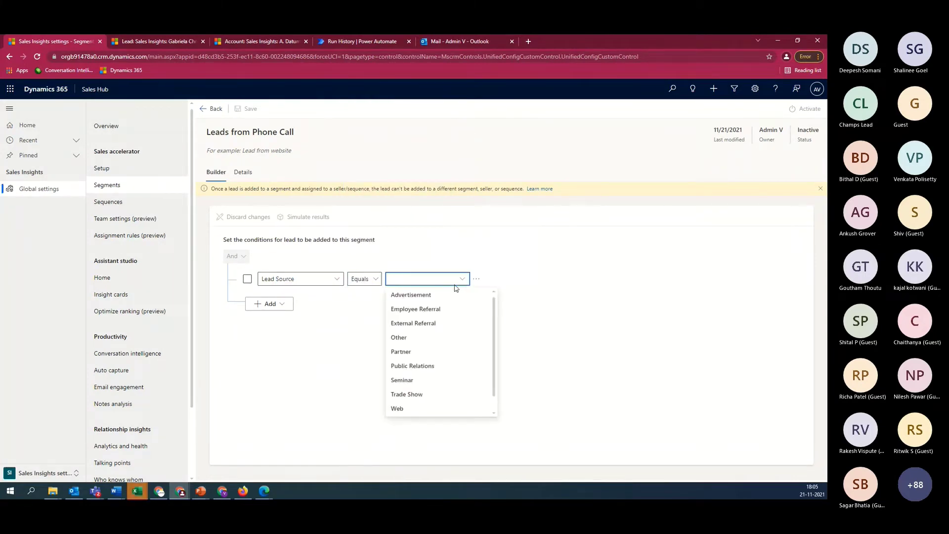
{"action": "scroll", "coordinate": [438, 380], "scroll_direction": "down", "scroll_amount": 1}
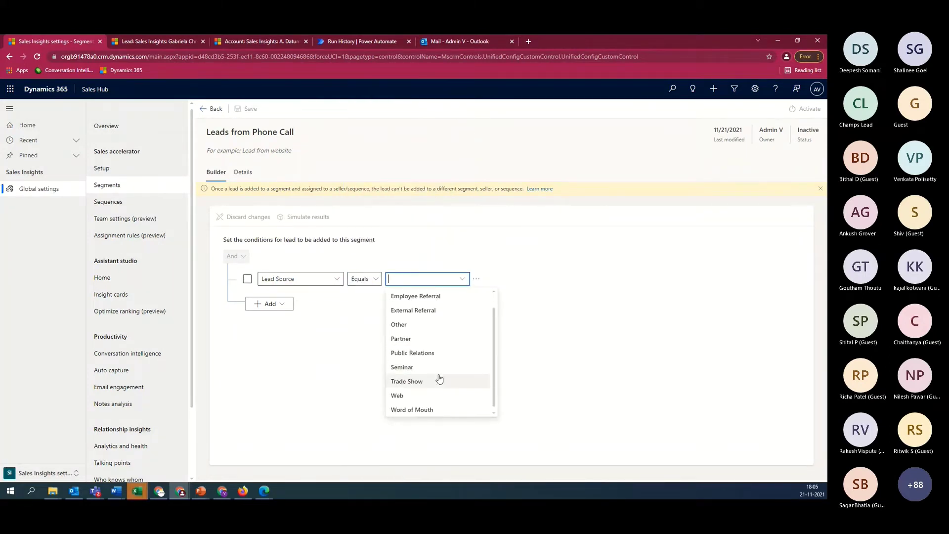
{"action": "scroll", "coordinate": [439, 379], "scroll_direction": "up", "scroll_amount": 1}
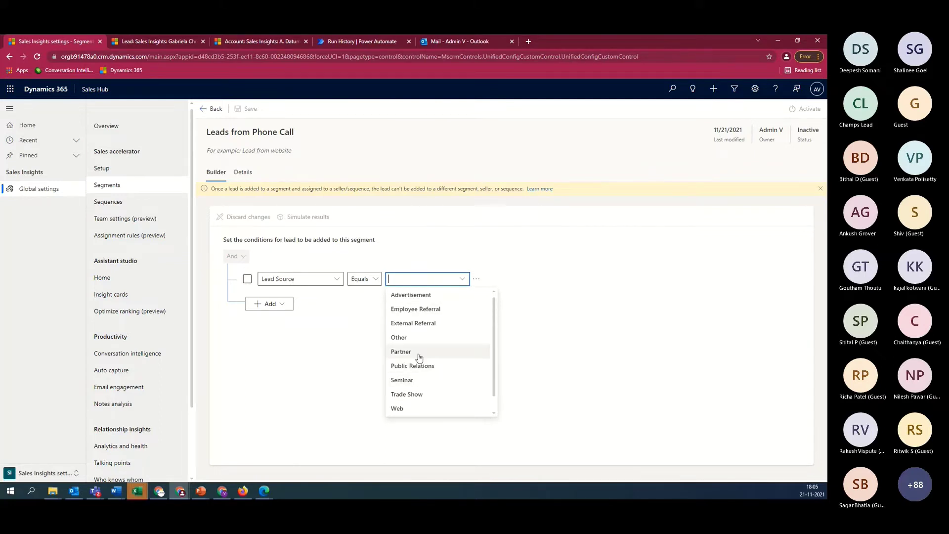
{"action": "scroll", "coordinate": [420, 386], "scroll_direction": "down", "scroll_amount": 1}
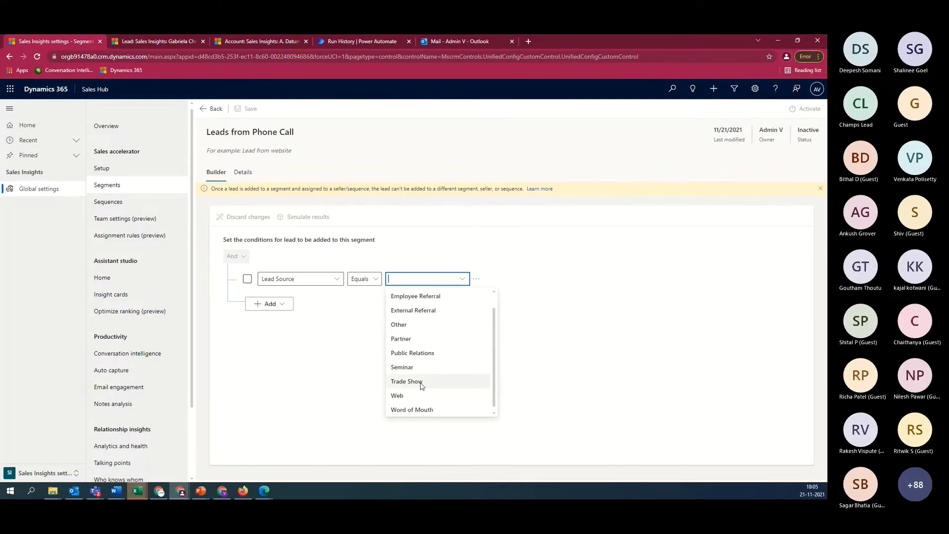
{"action": "left_click", "coordinate": [420, 366]}
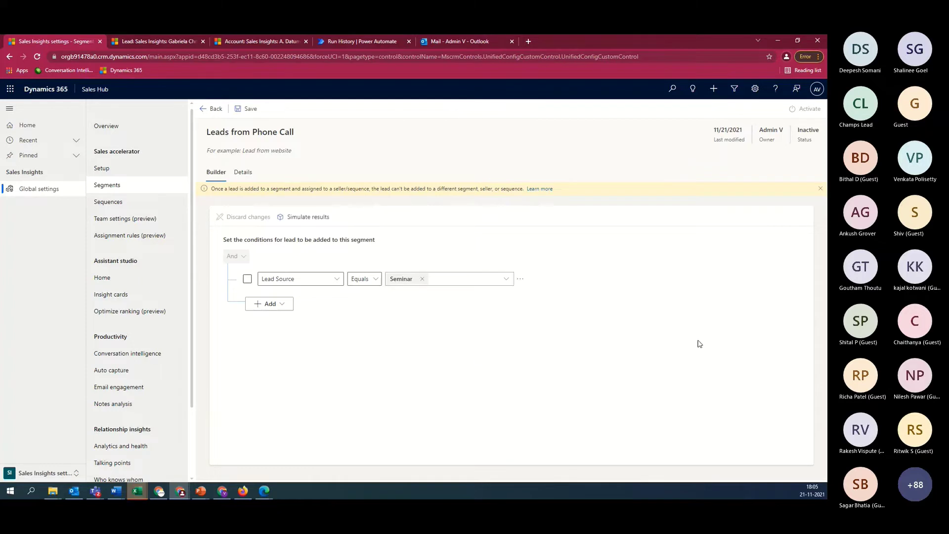
Save the Leads from Phone Call segment, check its Details tab, then go to Sequences
{"action": "left_click", "coordinate": [247, 112]}
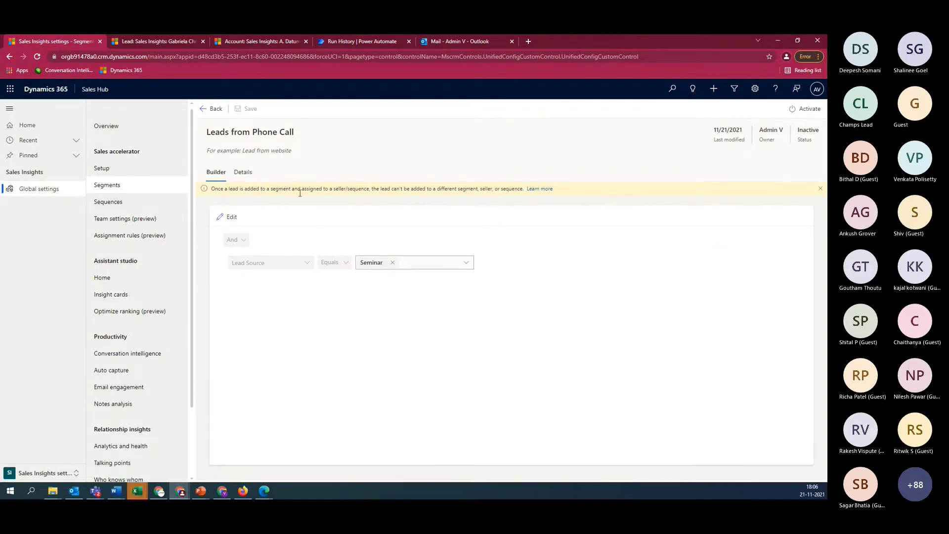
{"action": "left_click", "coordinate": [241, 172]}
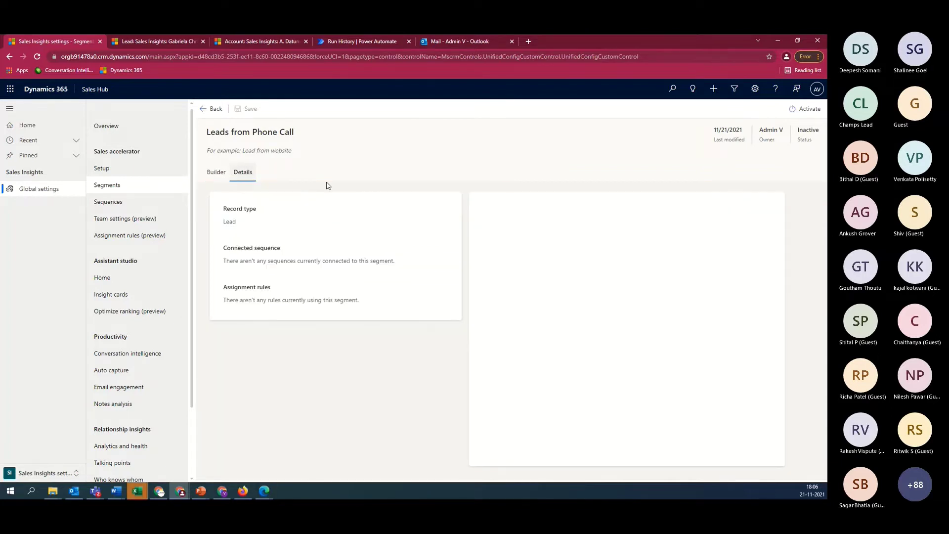
{"action": "left_click", "coordinate": [128, 205]}
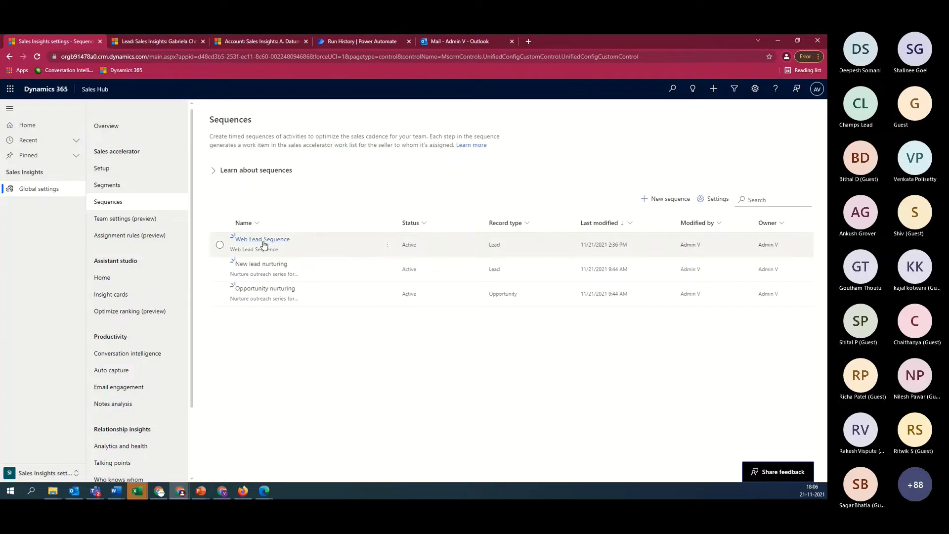
Show the Web Lead Sequence's Connected leads tab with the Web Leads segment and 11 leads
{"action": "left_click", "coordinate": [264, 241]}
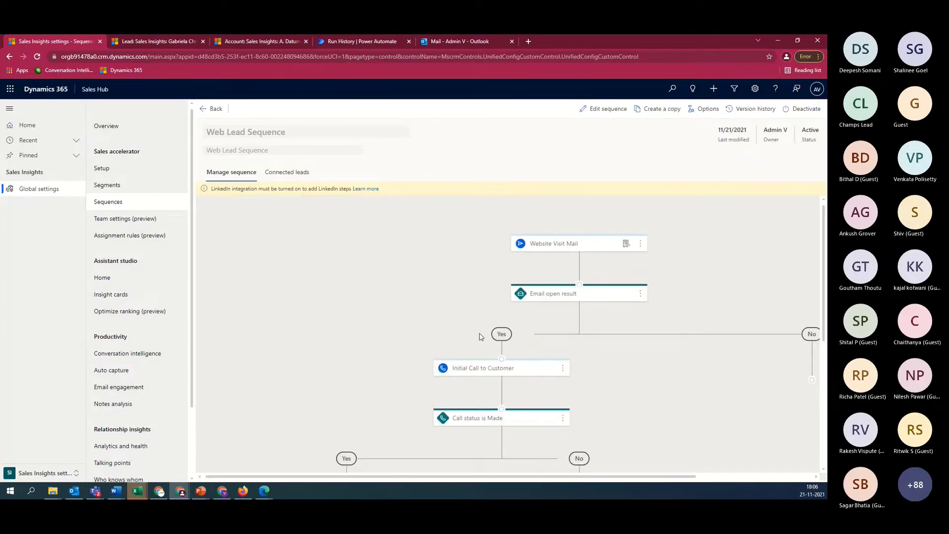
{"action": "left_click", "coordinate": [292, 172]}
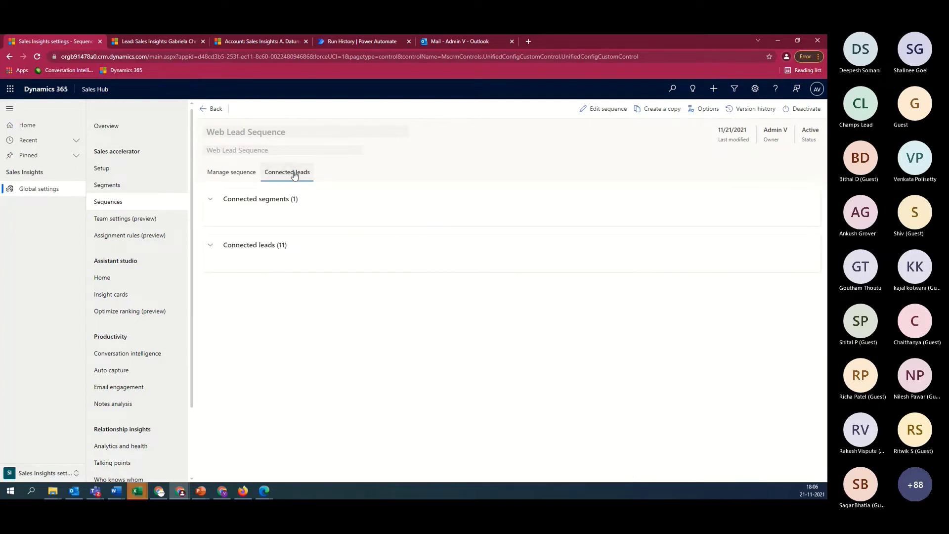
{"action": "left_click", "coordinate": [212, 200]}
{"action": "left_click", "coordinate": [212, 199]}
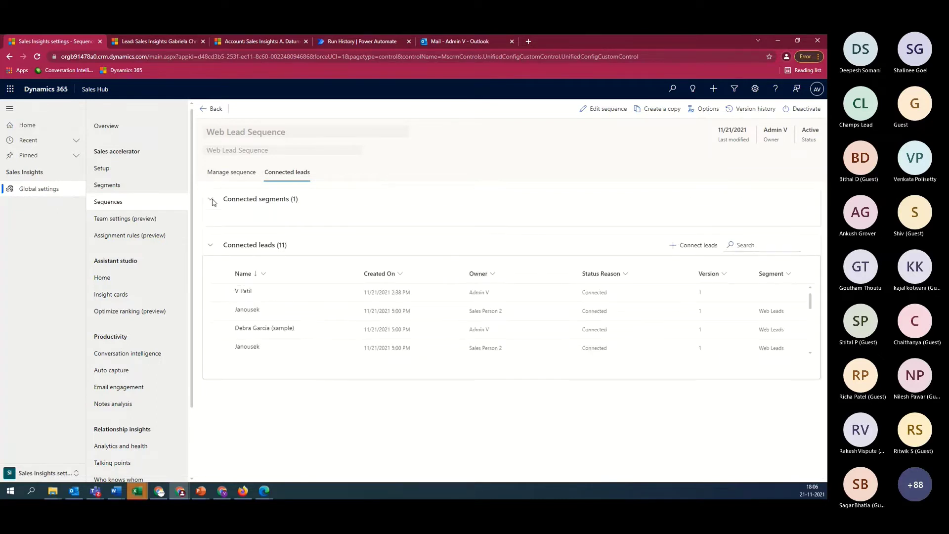
{"action": "left_click", "coordinate": [265, 201]}
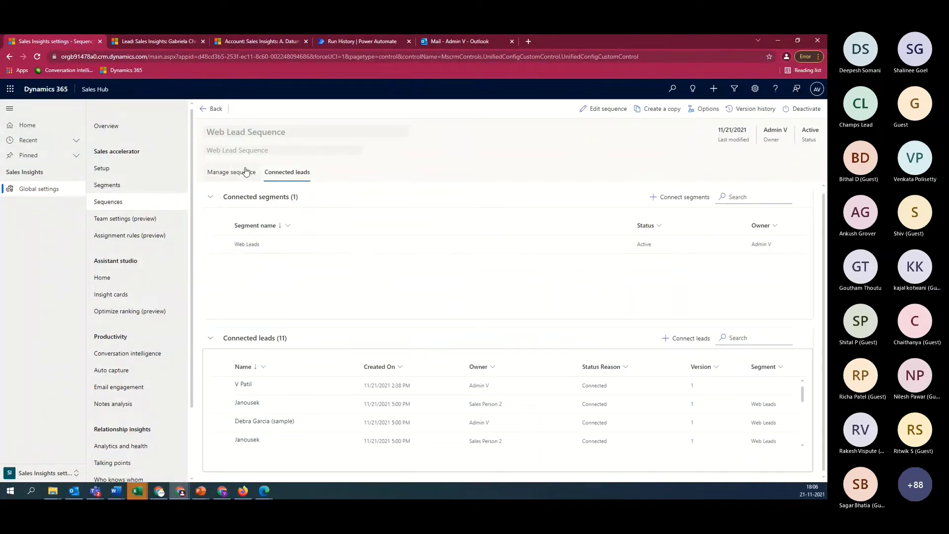
{"action": "scroll", "coordinate": [579, 415], "scroll_direction": "down", "scroll_amount": 2}
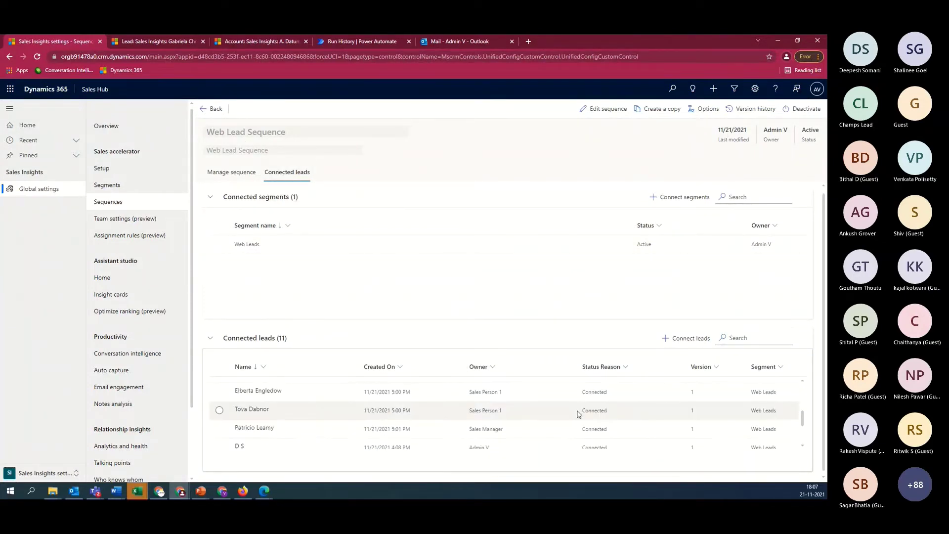
{"action": "scroll", "coordinate": [578, 414], "scroll_direction": "down", "scroll_amount": 2}
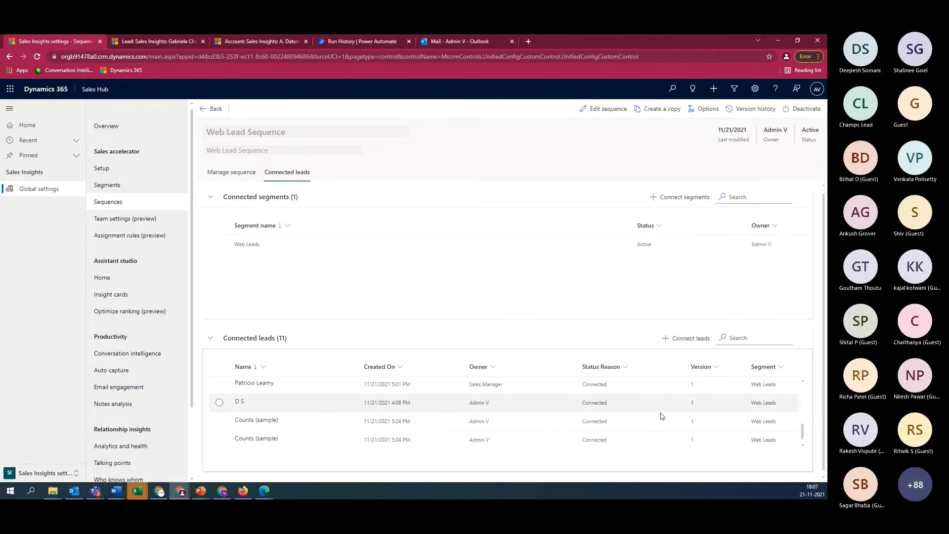
{"action": "scroll", "coordinate": [662, 416], "scroll_direction": "up", "scroll_amount": 3}
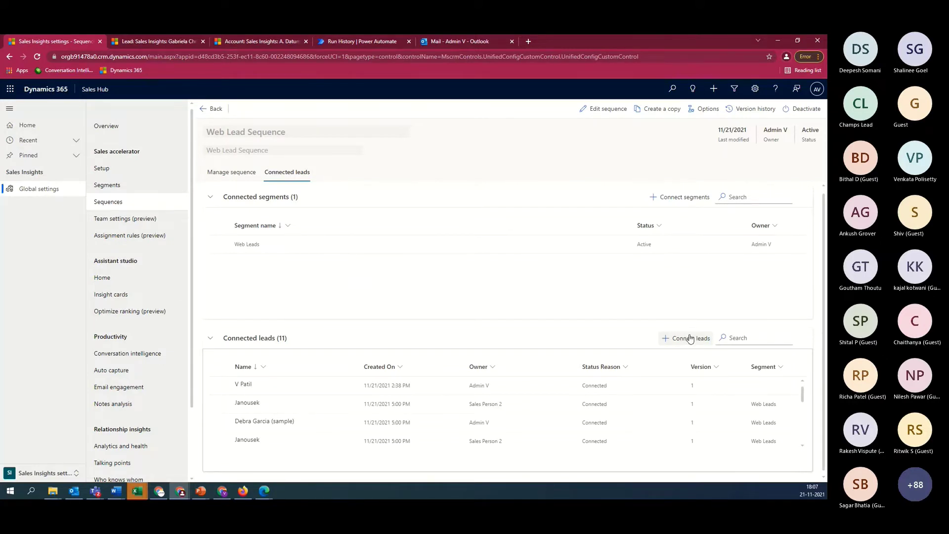
{"action": "left_click", "coordinate": [691, 339]}
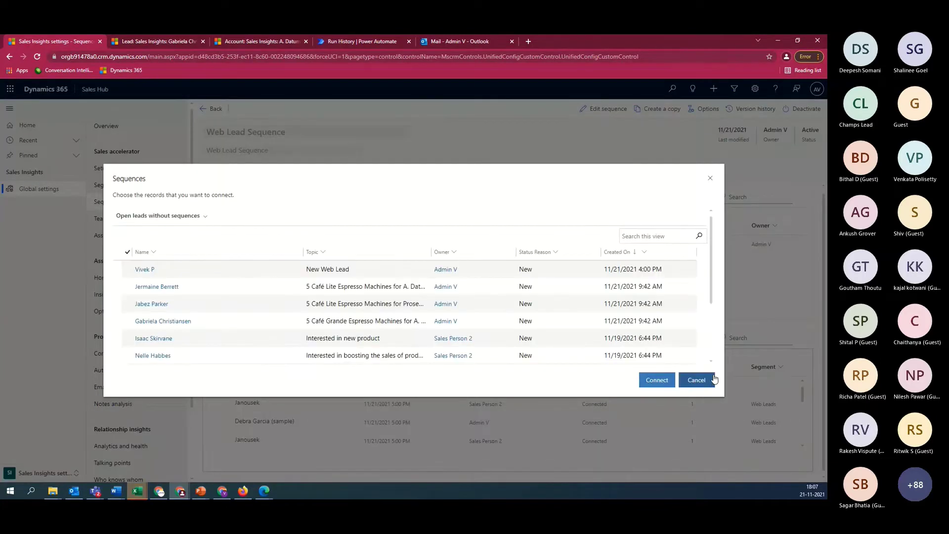
{"action": "left_click", "coordinate": [697, 380]}
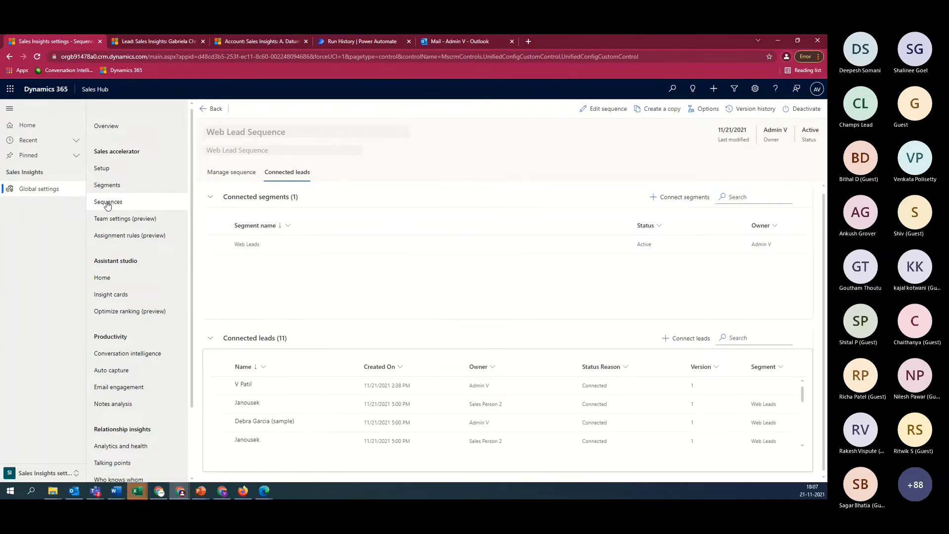
Return to the sequence flow and view the Website Visit Mail and Email open result step panels
{"action": "left_click", "coordinate": [235, 173]}
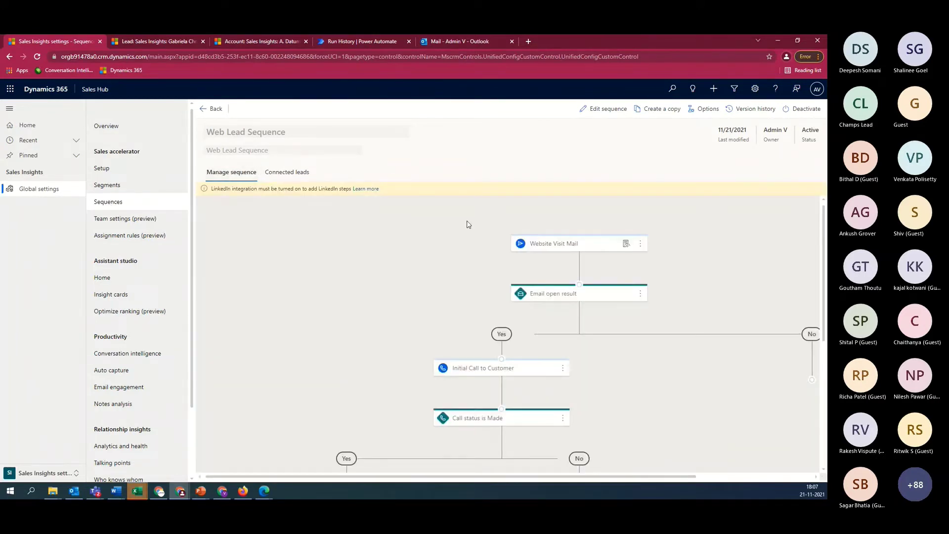
{"action": "left_click", "coordinate": [578, 245]}
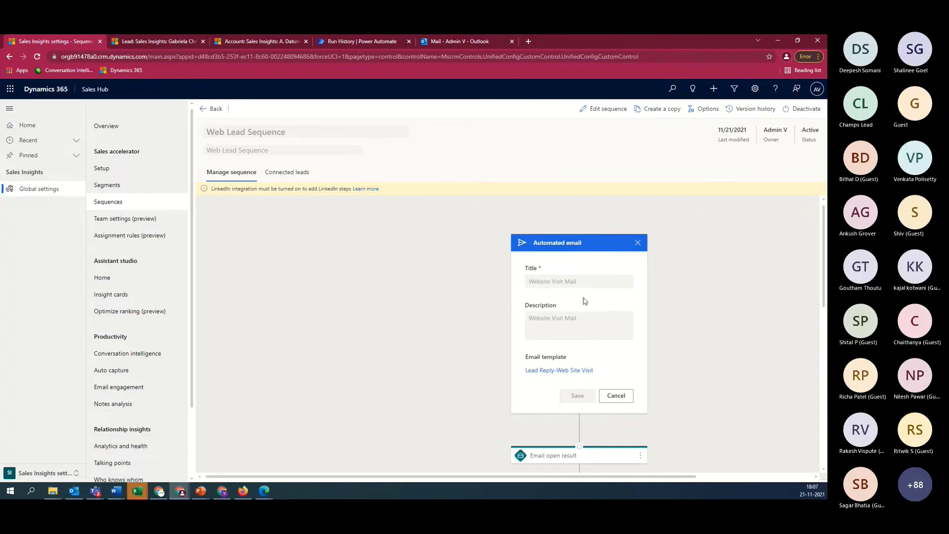
{"action": "scroll", "coordinate": [584, 302], "scroll_direction": "down", "scroll_amount": 1}
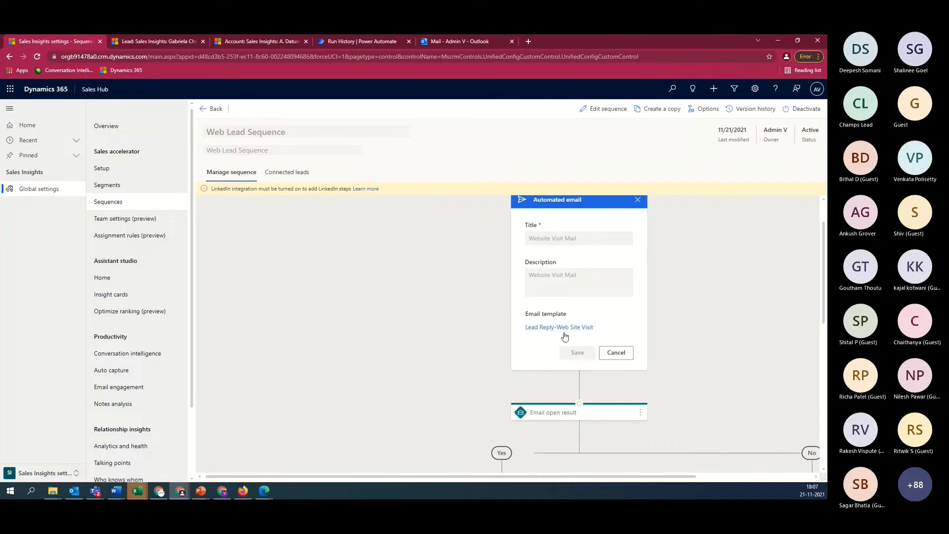
{"action": "scroll", "coordinate": [565, 337], "scroll_direction": "down", "scroll_amount": 2}
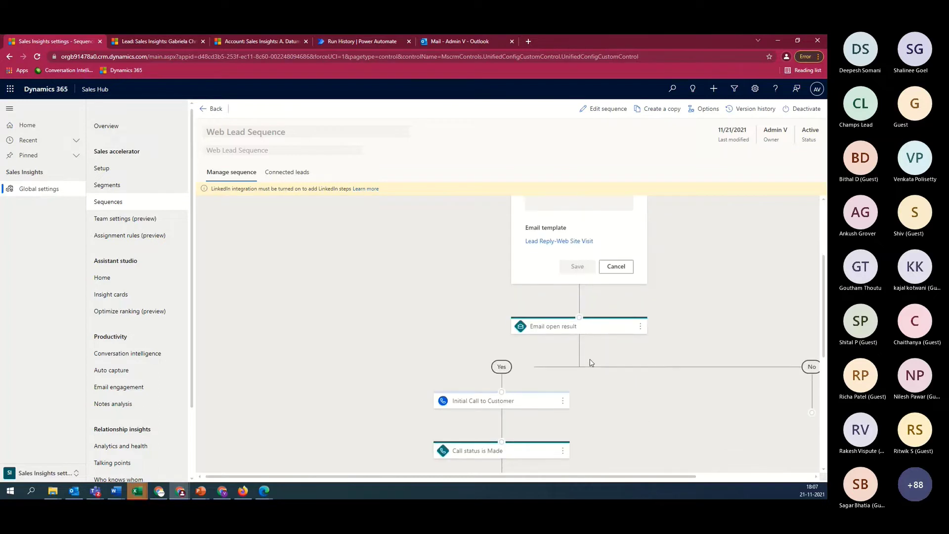
{"action": "left_click", "coordinate": [580, 327]}
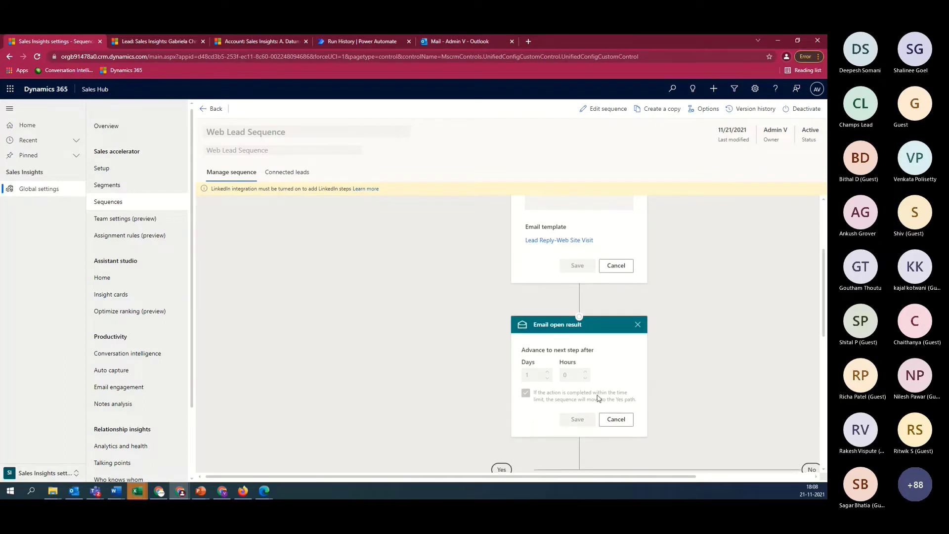
{"action": "scroll", "coordinate": [598, 399], "scroll_direction": "down", "scroll_amount": 1}
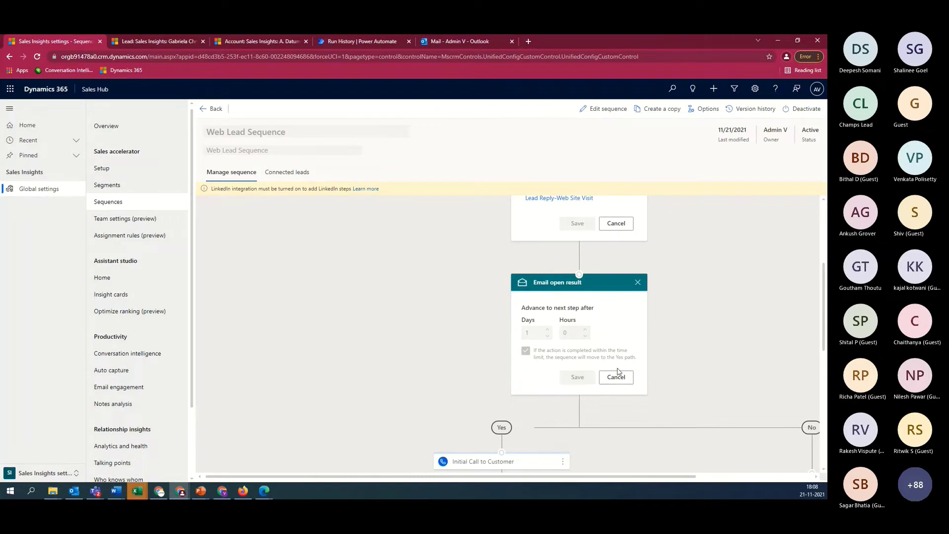
{"action": "scroll", "coordinate": [618, 372], "scroll_direction": "down", "scroll_amount": 2}
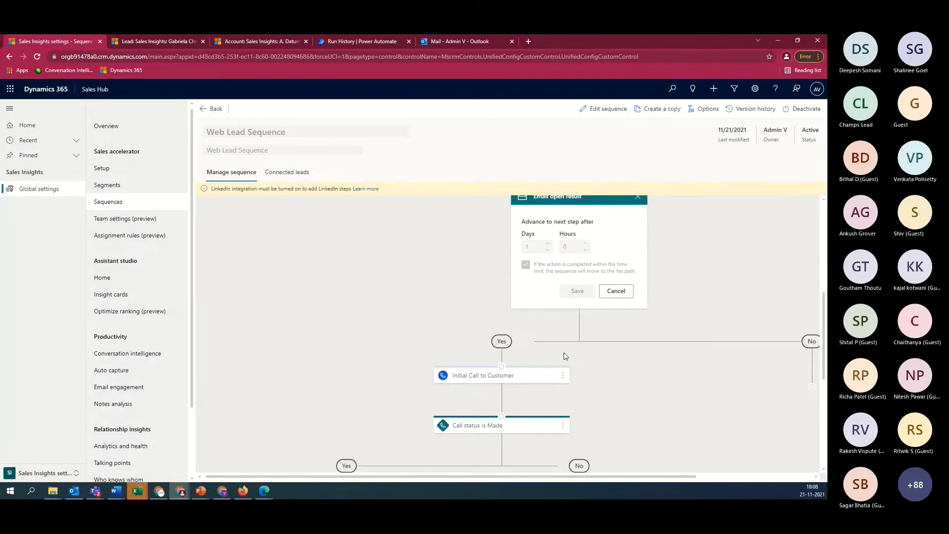
{"action": "scroll", "coordinate": [565, 355], "scroll_direction": "down", "scroll_amount": 2}
View the Initial Call to Customer step and the Call status is Made branch
{"action": "left_click", "coordinate": [502, 292]}
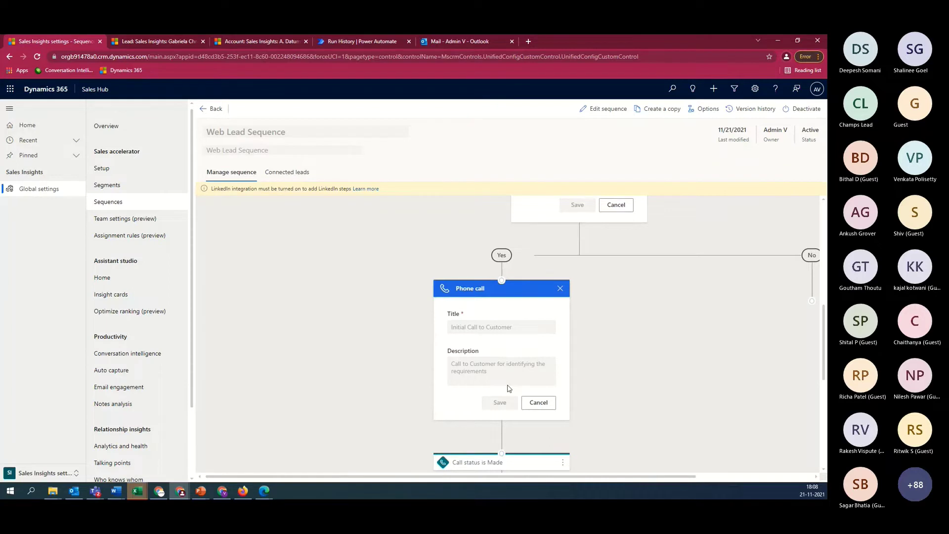
{"action": "scroll", "coordinate": [494, 356], "scroll_direction": "down", "scroll_amount": 2}
{"action": "scroll", "coordinate": [499, 311], "scroll_direction": "down", "scroll_amount": 1}
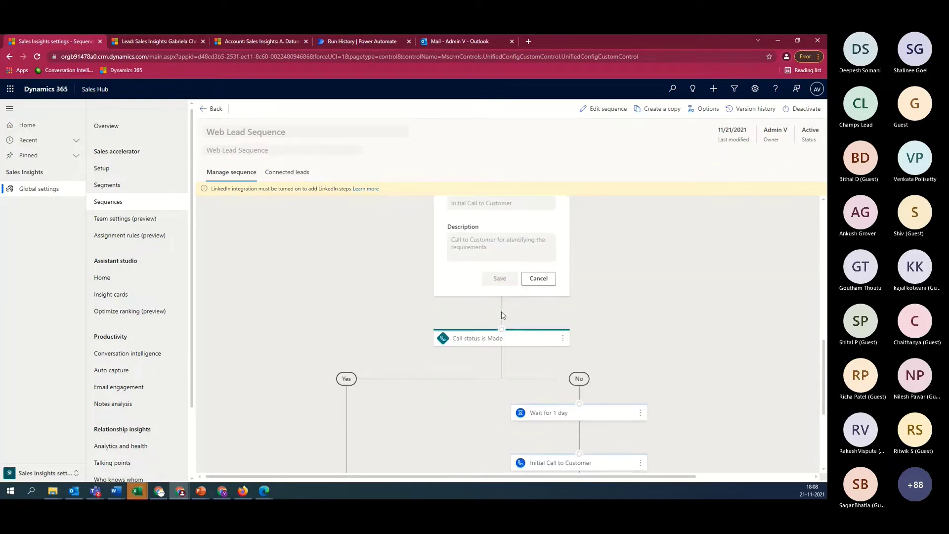
{"action": "left_click", "coordinate": [483, 336]}
{"action": "scroll", "coordinate": [484, 335], "scroll_direction": "down", "scroll_amount": 2}
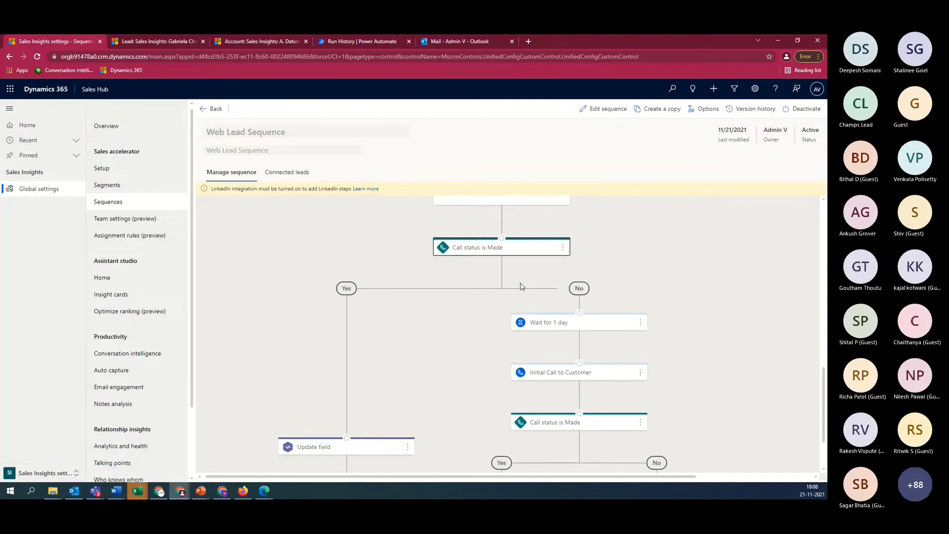
{"action": "scroll", "coordinate": [417, 389], "scroll_direction": "down", "scroll_amount": 1}
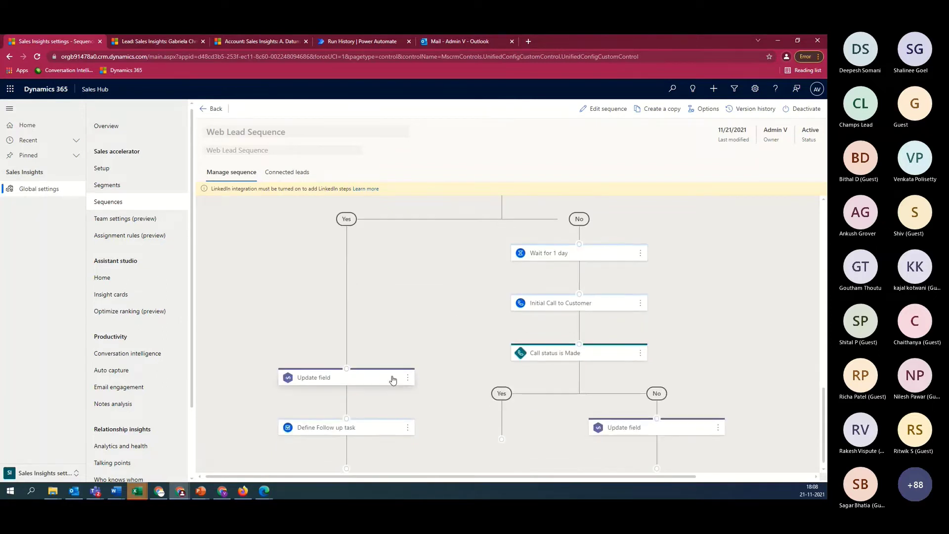
View the Update field step's settings panel
{"action": "left_click", "coordinate": [351, 380]}
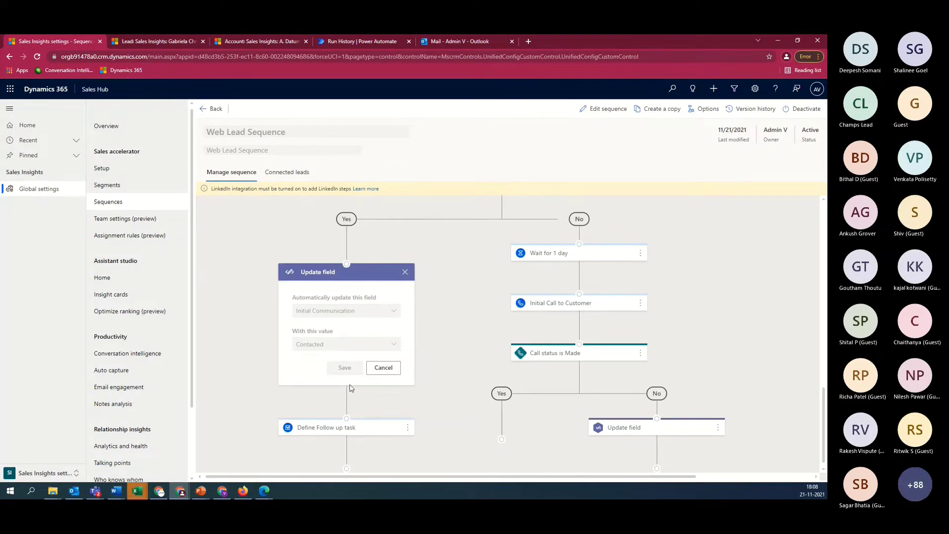
{"action": "scroll", "coordinate": [350, 388], "scroll_direction": "up", "scroll_amount": 3}
{"action": "scroll", "coordinate": [351, 388], "scroll_direction": "down", "scroll_amount": 6}
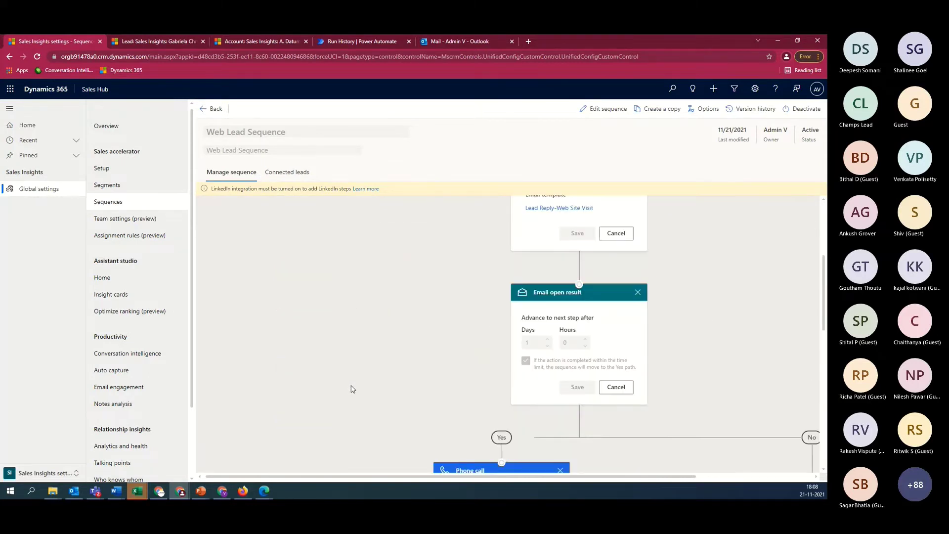
{"action": "scroll", "coordinate": [352, 389], "scroll_direction": "up", "scroll_amount": 2}
{"action": "scroll", "coordinate": [353, 389], "scroll_direction": "down", "scroll_amount": 6}
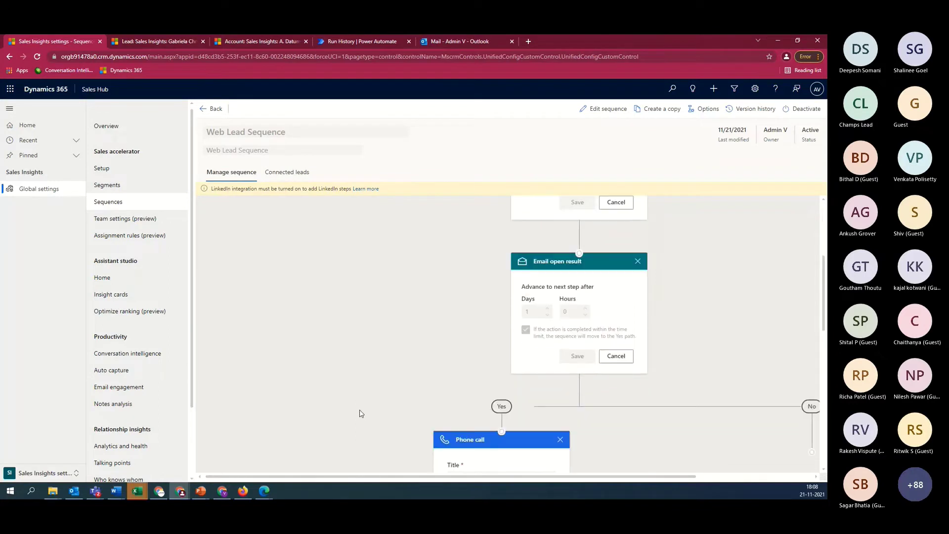
{"action": "scroll", "coordinate": [360, 413], "scroll_direction": "down", "scroll_amount": 1}
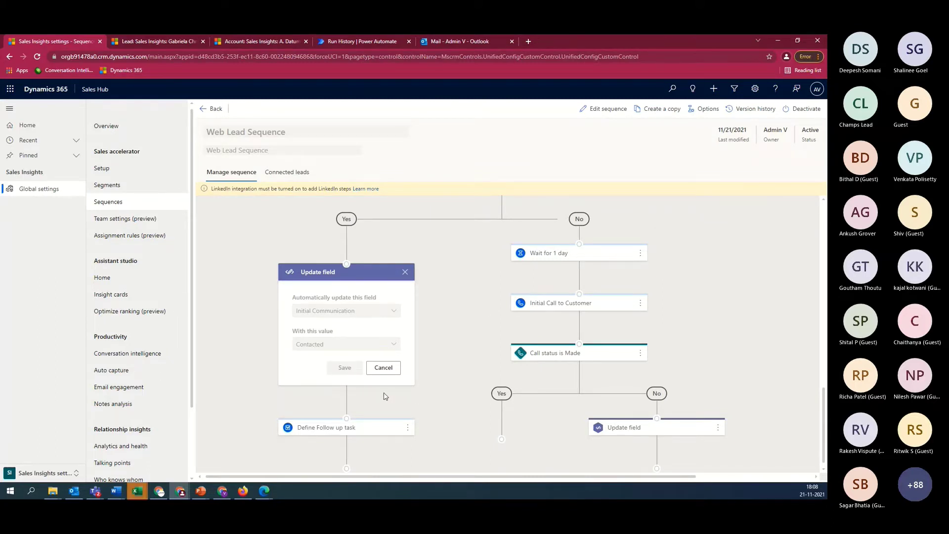
{"action": "scroll", "coordinate": [505, 266], "scroll_direction": "up", "scroll_amount": 3}
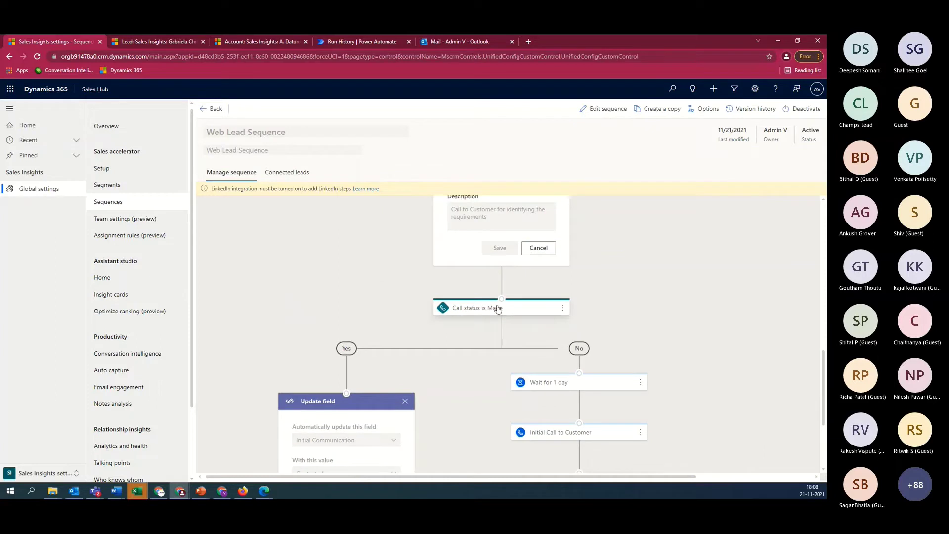
Show the 'Wait for 1 day' step's Set wait time panel and pan across the other step cards
{"action": "left_click", "coordinate": [582, 387]}
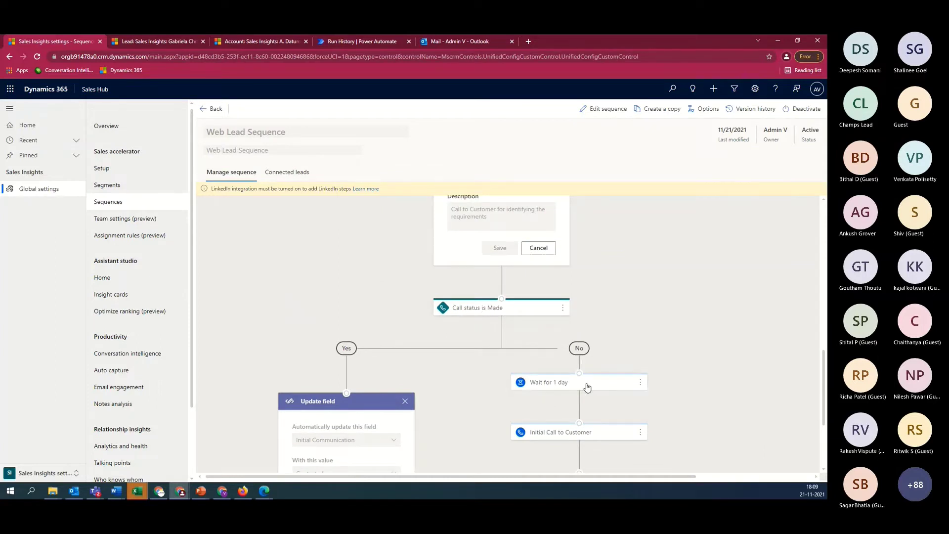
{"action": "scroll", "coordinate": [569, 296], "scroll_direction": "down", "scroll_amount": 4}
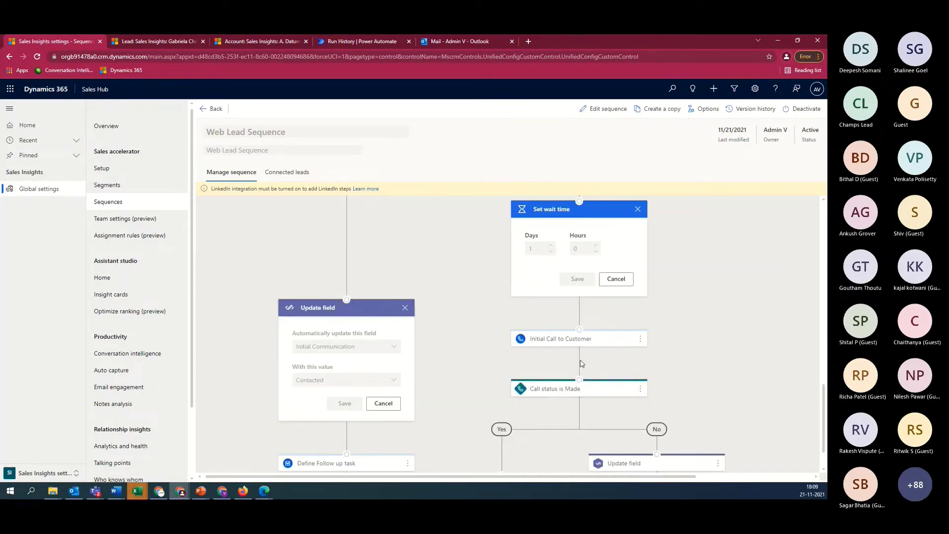
{"action": "scroll", "coordinate": [605, 375], "scroll_direction": "down", "scroll_amount": 1}
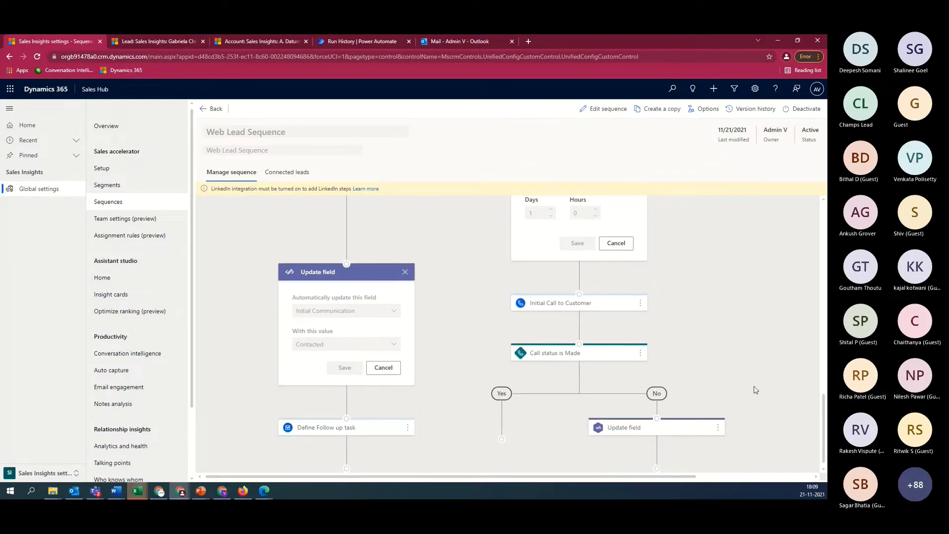
{"action": "scroll", "coordinate": [736, 387], "scroll_direction": "up", "scroll_amount": 4}
{"action": "scroll", "coordinate": [734, 386], "scroll_direction": "down", "scroll_amount": 10}
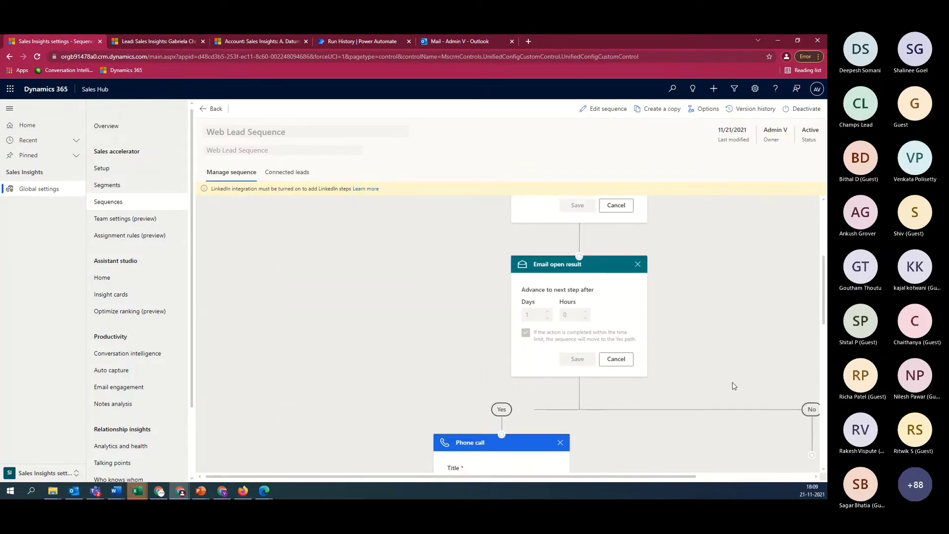
{"action": "scroll", "coordinate": [733, 384], "scroll_direction": "up", "scroll_amount": 1}
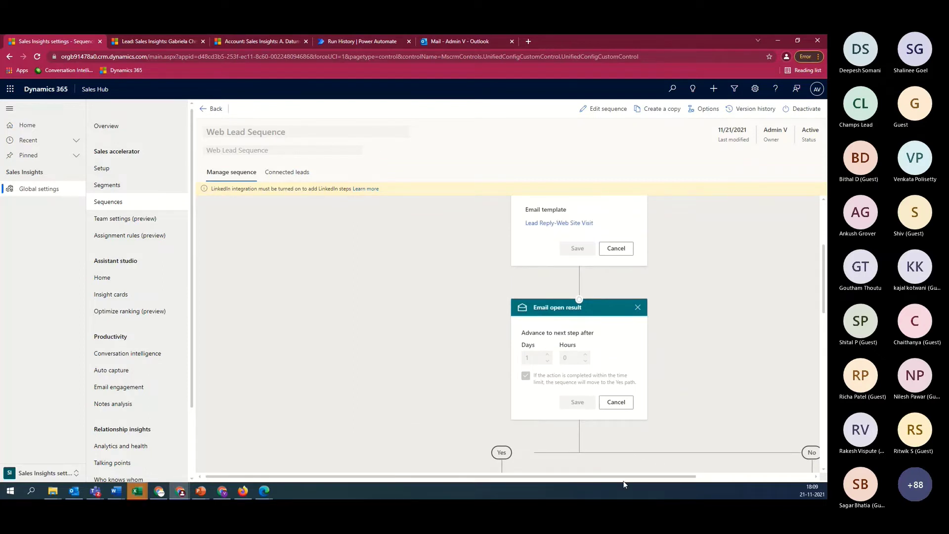
{"action": "left_click_drag", "start_coordinate": [624, 482], "coordinate": [683, 482]}
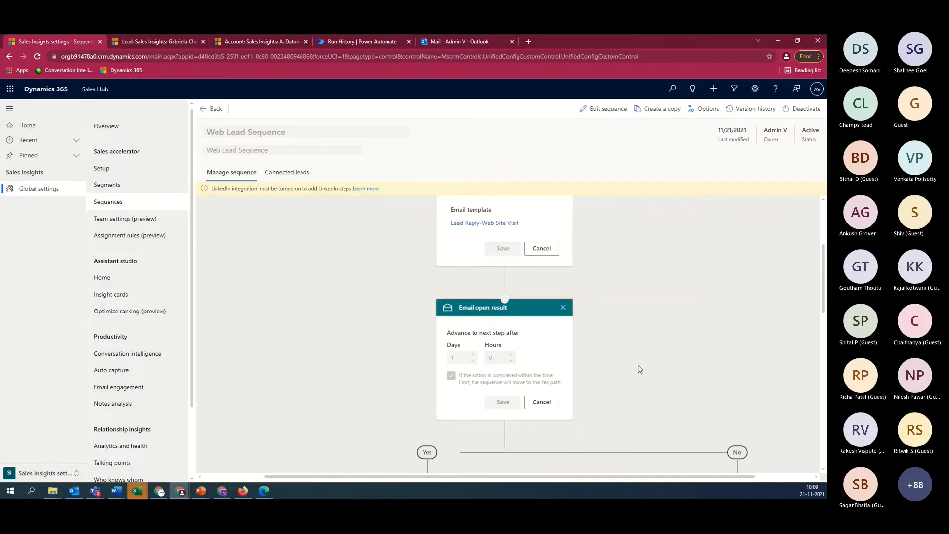
{"action": "scroll", "coordinate": [621, 340], "scroll_direction": "up", "scroll_amount": 3}
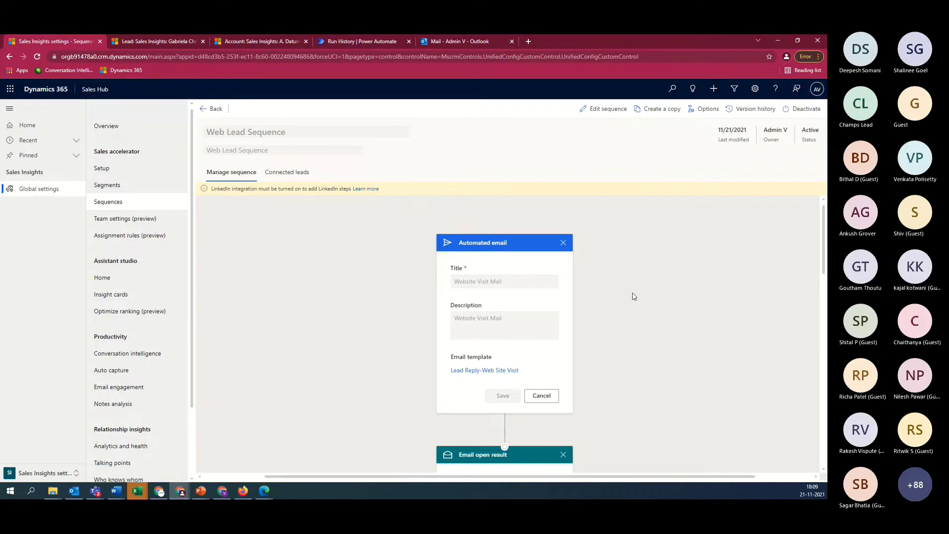
Put the active Web Lead Sequence into editing and browse conditions for a new step under the No branch
{"action": "left_click", "coordinate": [608, 109]}
{"action": "left_click", "coordinate": [459, 312]}
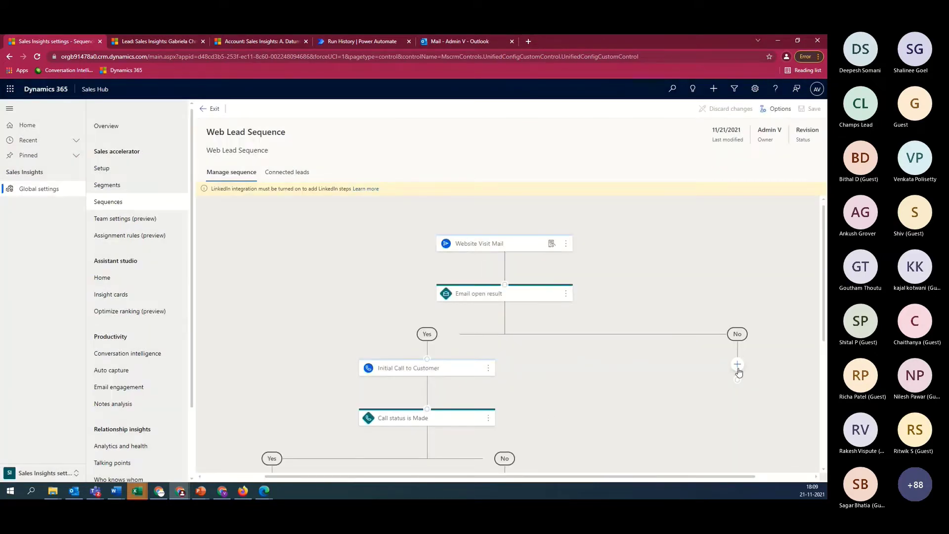
{"action": "left_click", "coordinate": [737, 365]}
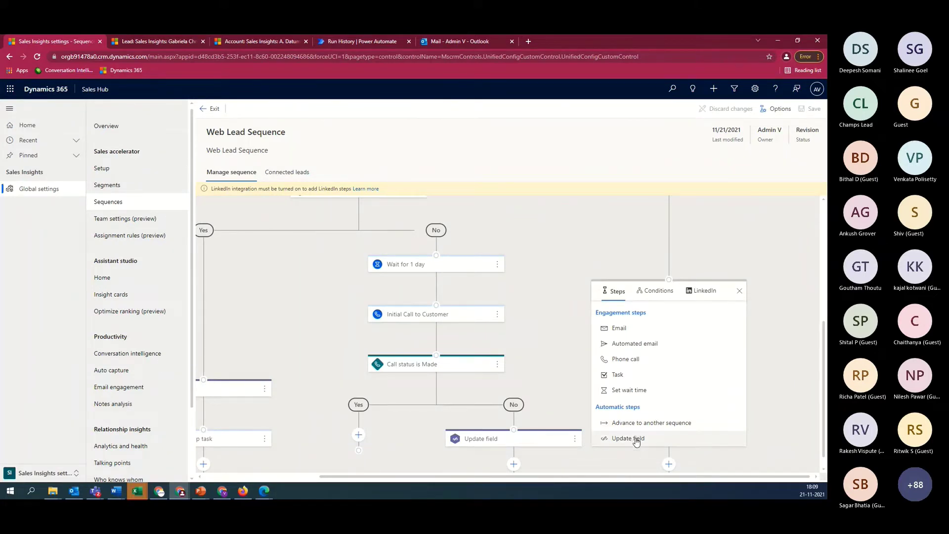
{"action": "left_click", "coordinate": [658, 291]}
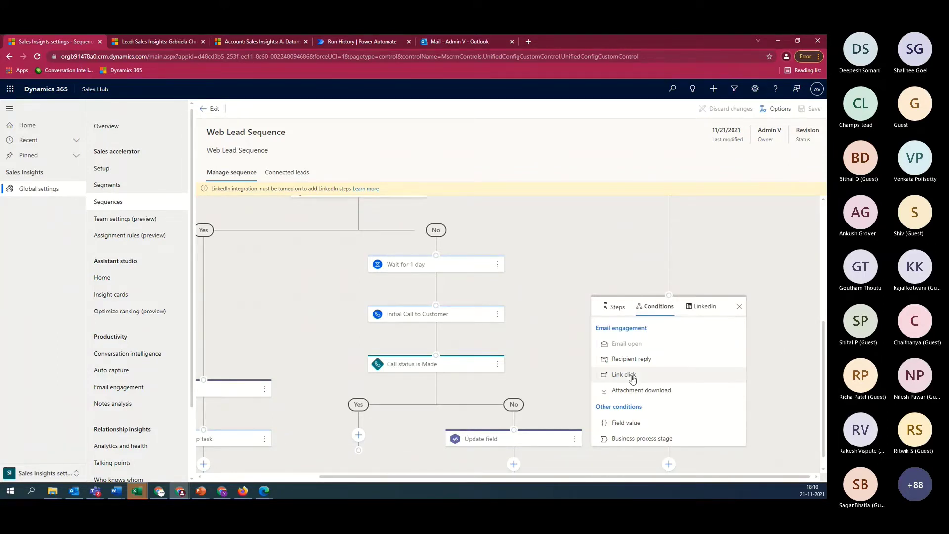
{"action": "scroll", "coordinate": [523, 276], "scroll_direction": "up", "scroll_amount": 5}
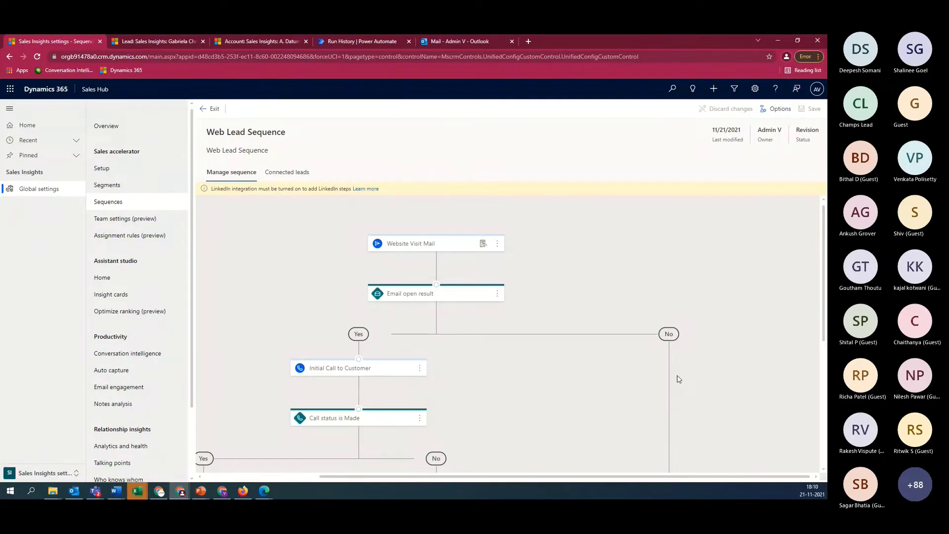
{"action": "scroll", "coordinate": [678, 380], "scroll_direction": "down", "scroll_amount": 5}
Browse the LinkedIn step options, then close the add-step panel without adding a step
{"action": "left_click", "coordinate": [701, 295]}
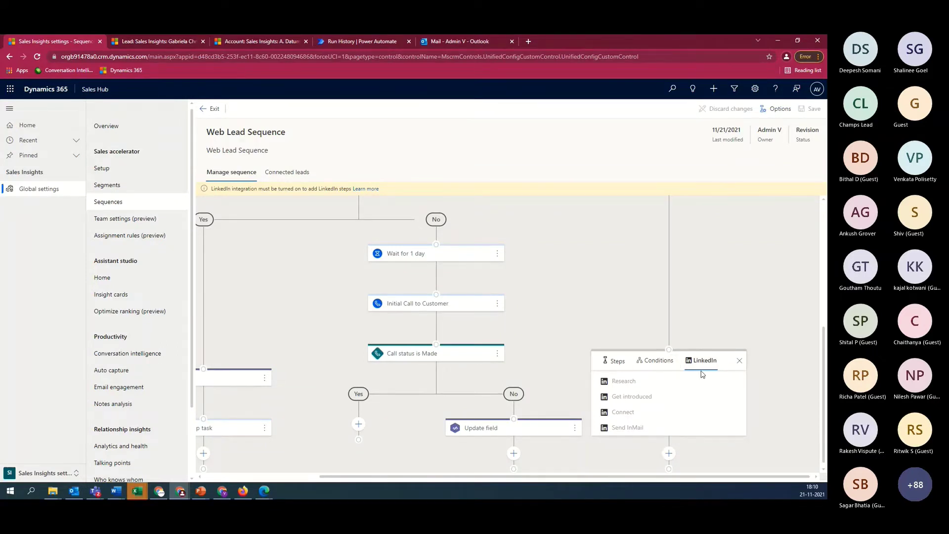
{"action": "left_click", "coordinate": [740, 362]}
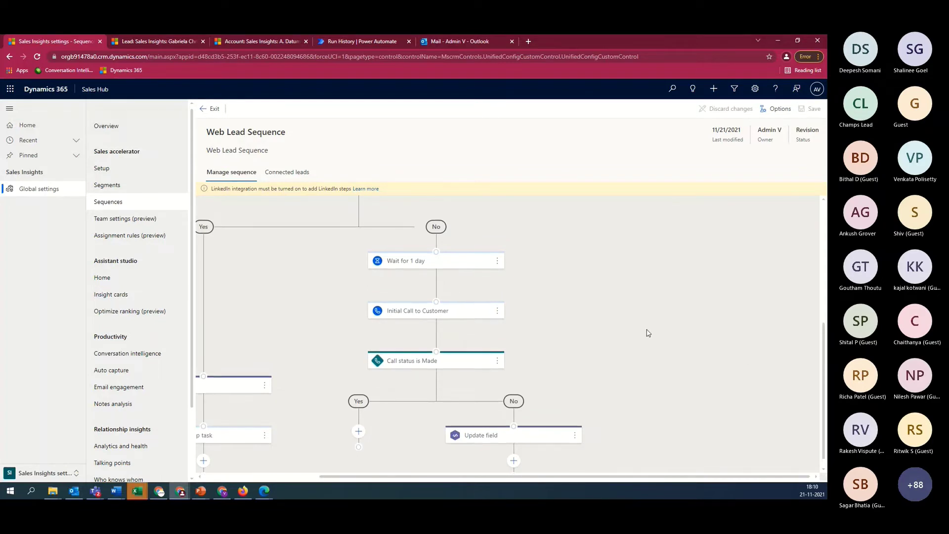
{"action": "scroll", "coordinate": [649, 333], "scroll_direction": "up", "scroll_amount": 5}
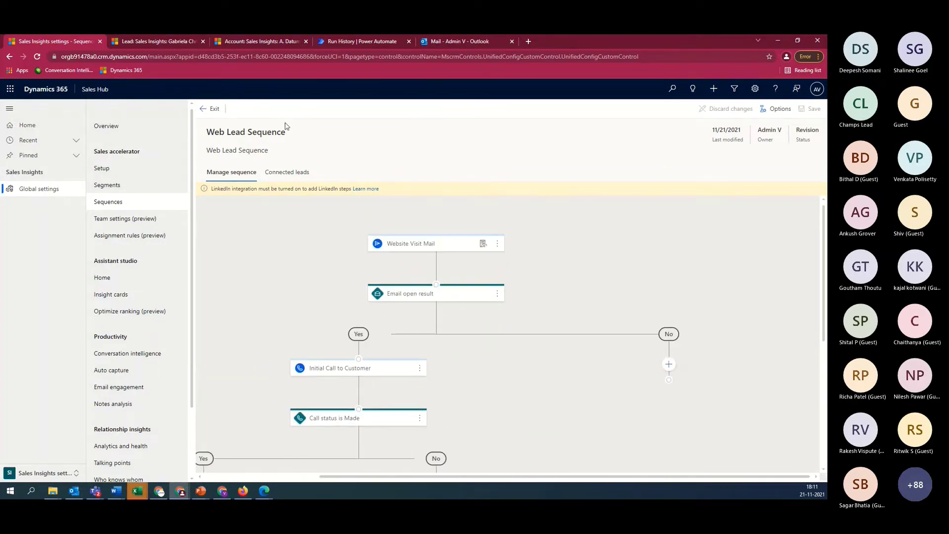
Exit the designer, reopen Web Lead Sequence, and open the Sales Insights settings bookmark in a new tab
{"action": "left_click", "coordinate": [214, 109]}
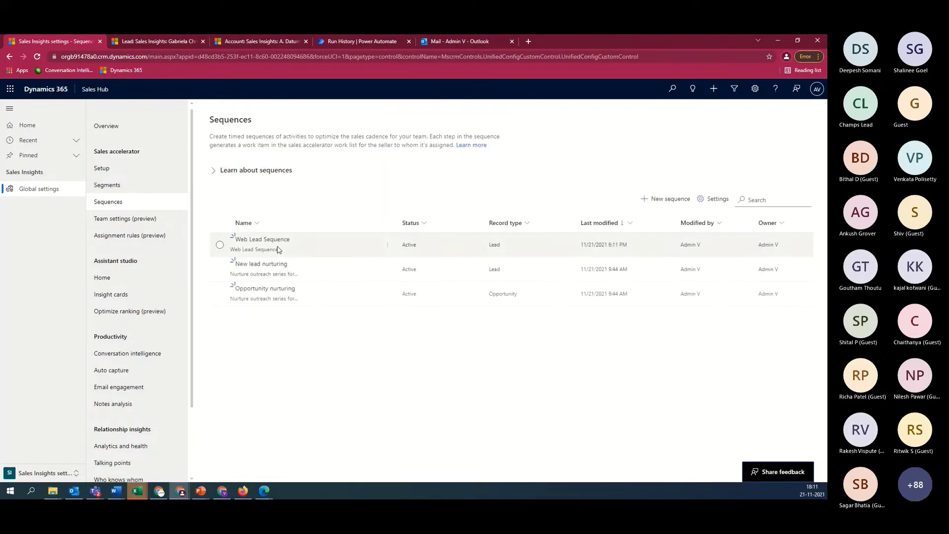
{"action": "left_click", "coordinate": [272, 245]}
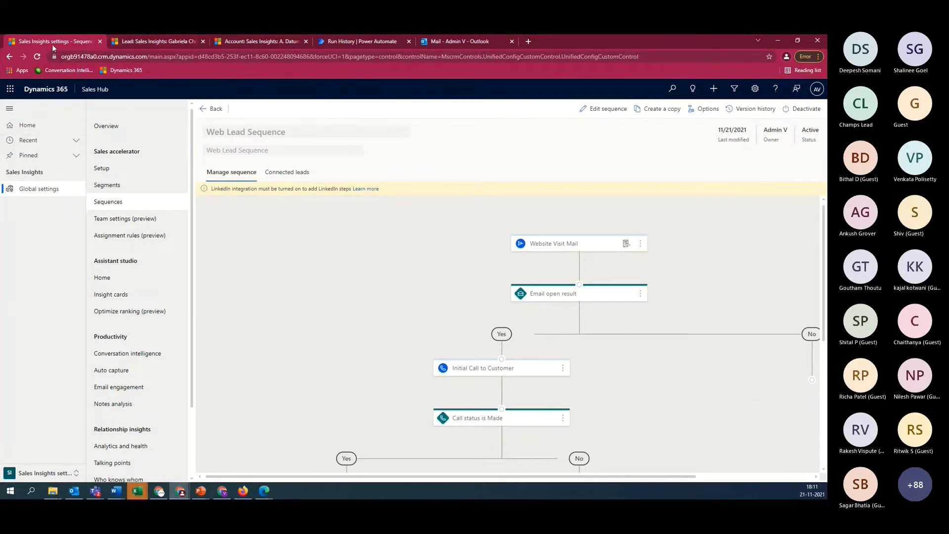
{"action": "right_click", "coordinate": [83, 71]}
{"action": "left_click", "coordinate": [81, 108]}
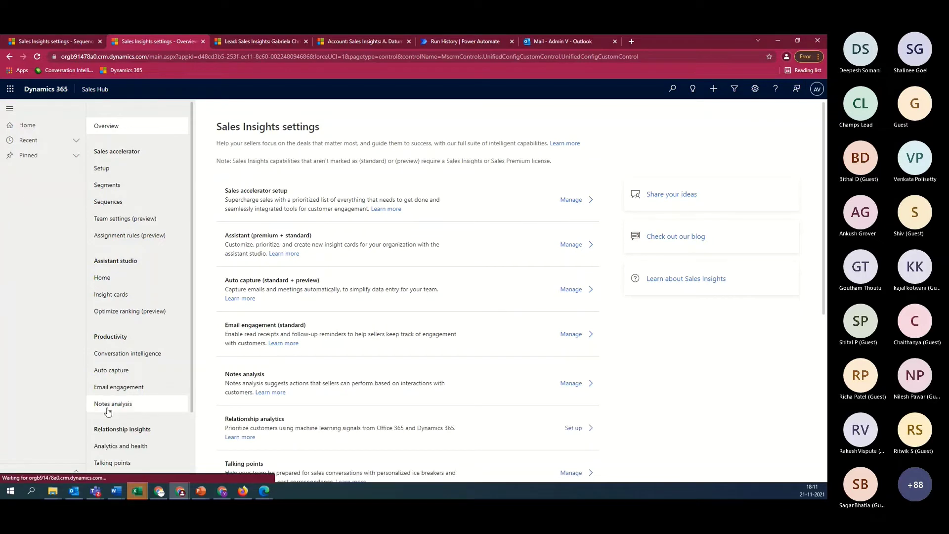
Switch to the Sales area, go to the Leads list, and start a new lead
{"action": "left_click", "coordinate": [78, 473]}
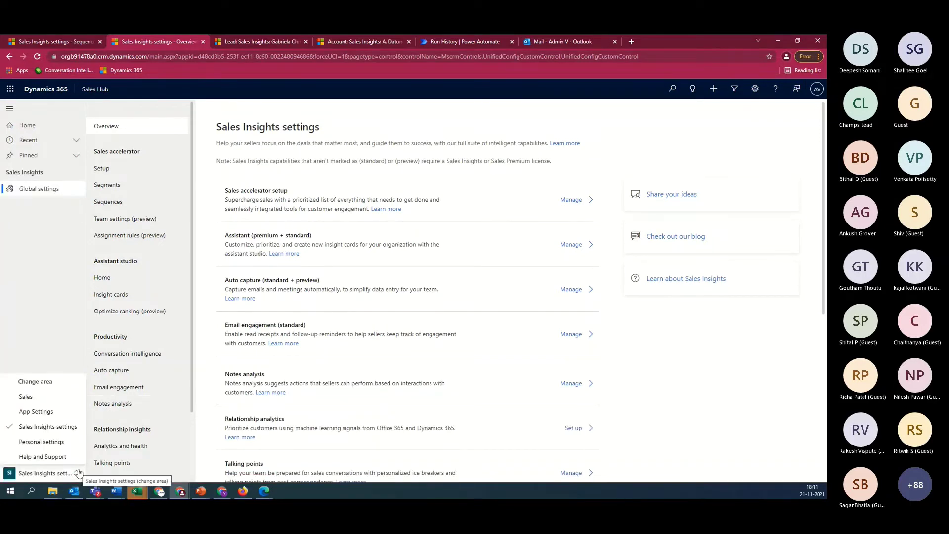
{"action": "left_click", "coordinate": [44, 398]}
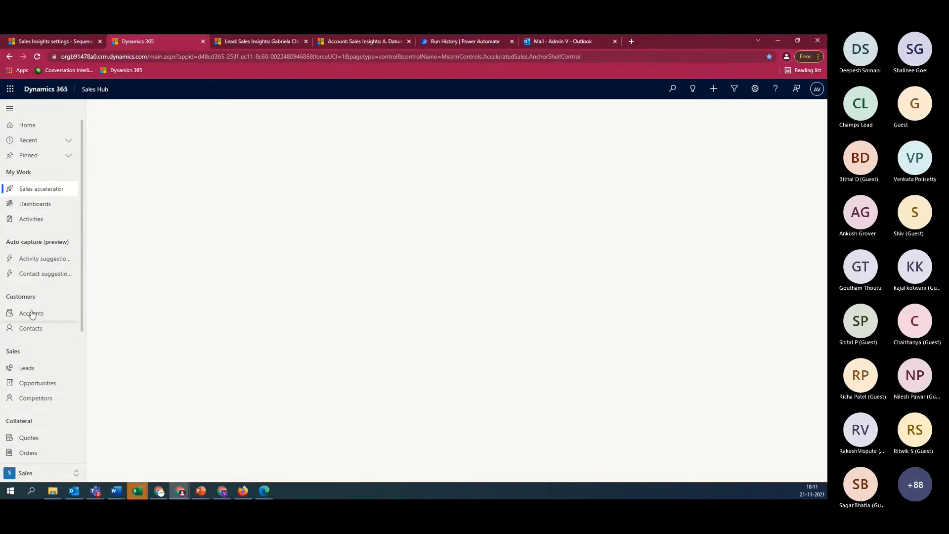
{"action": "left_click", "coordinate": [30, 369]}
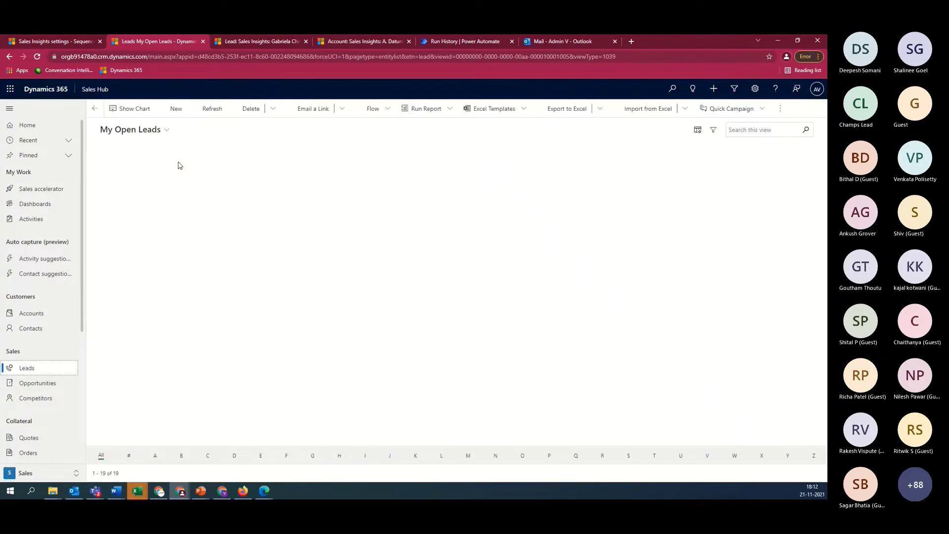
{"action": "left_click", "coordinate": [174, 109]}
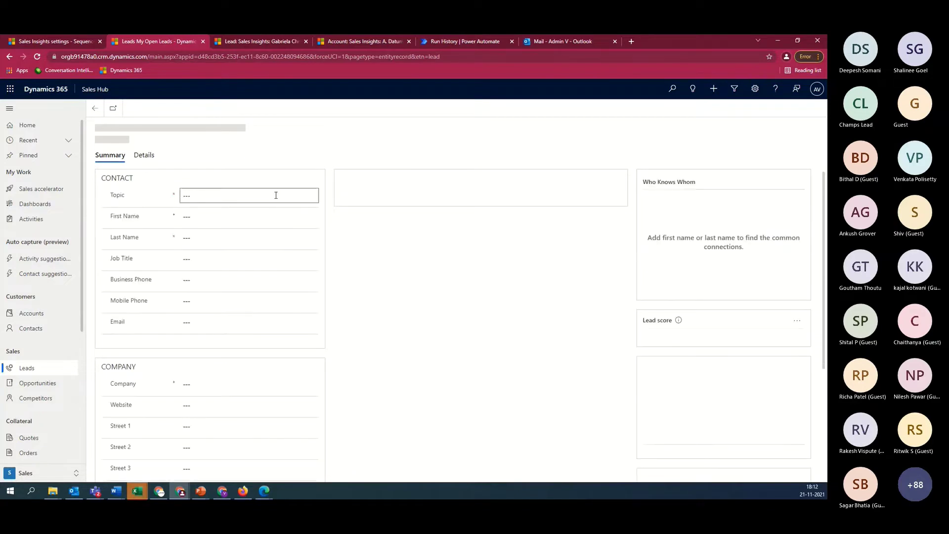
Enter the topic 'LEad from Web' and the contact's first and last name
{"action": "left_click", "coordinate": [266, 194]}
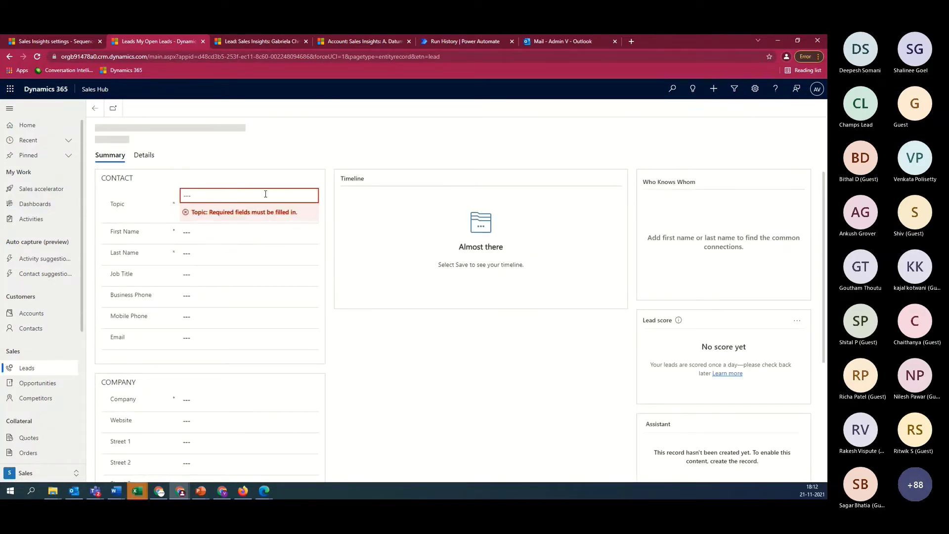
{"action": "left_click", "coordinate": [242, 219]}
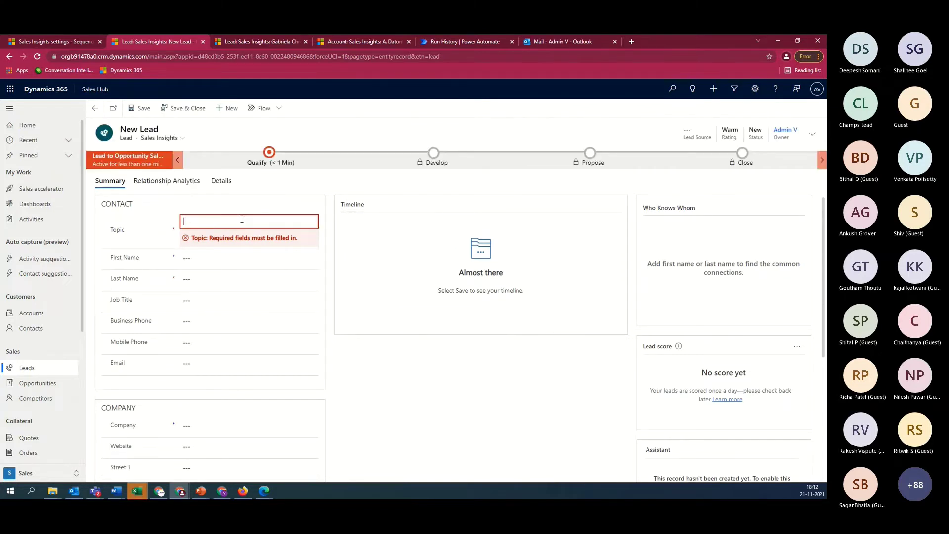
{"action": "type", "text": "LEad from Web"}
{"action": "left_click", "coordinate": [204, 264]}
{"action": "type", "text": "V"}
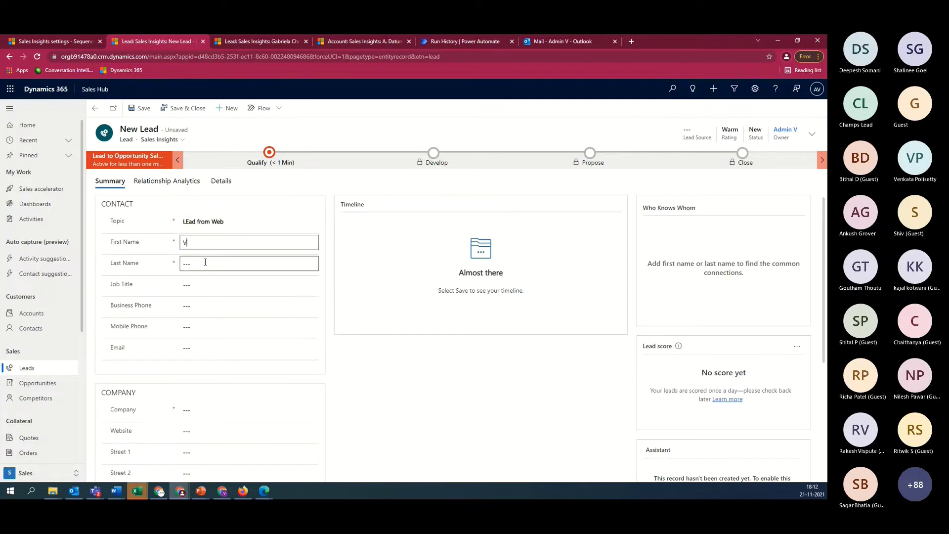
{"action": "key", "text": "Tab"}
{"action": "type", "text": "P"}
{"action": "key", "text": "Tab"}
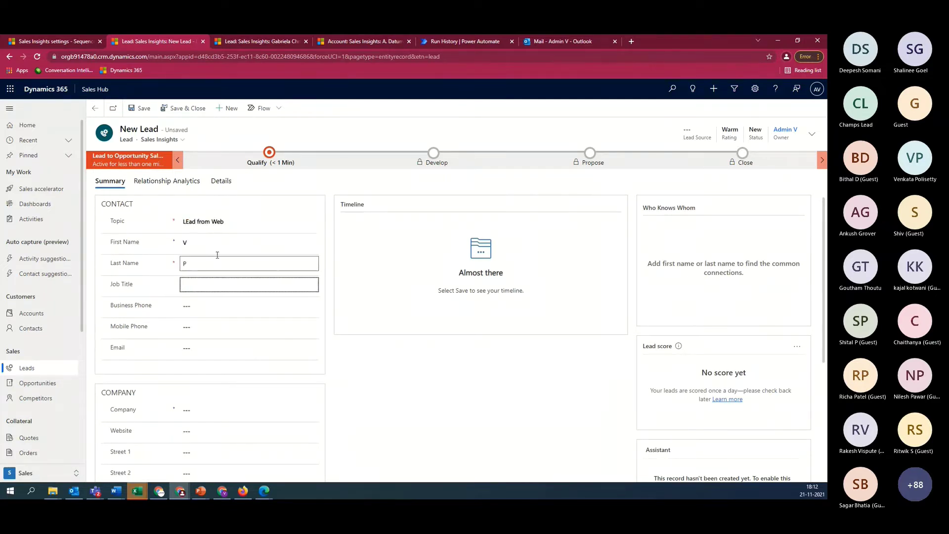
Fill in the contact's e-mail address, correcting the typos
{"action": "left_click", "coordinate": [222, 347]}
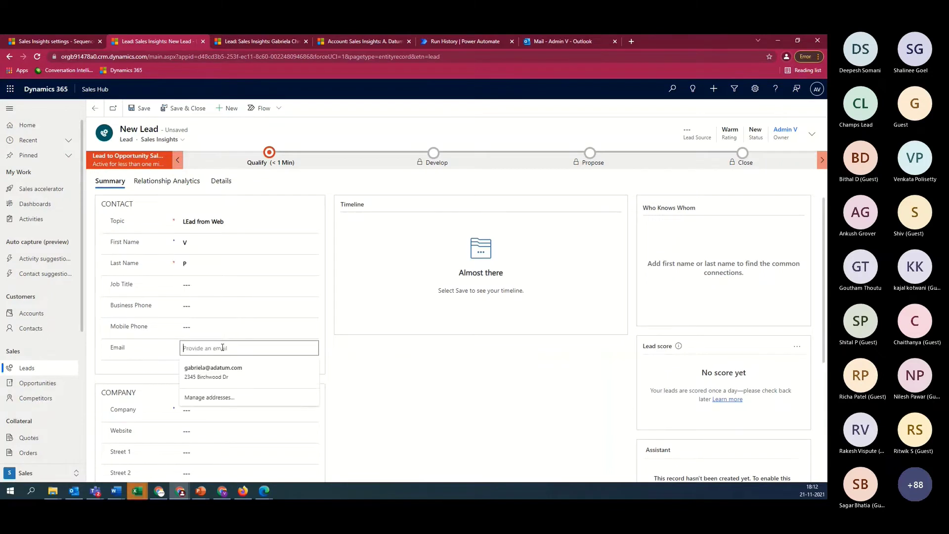
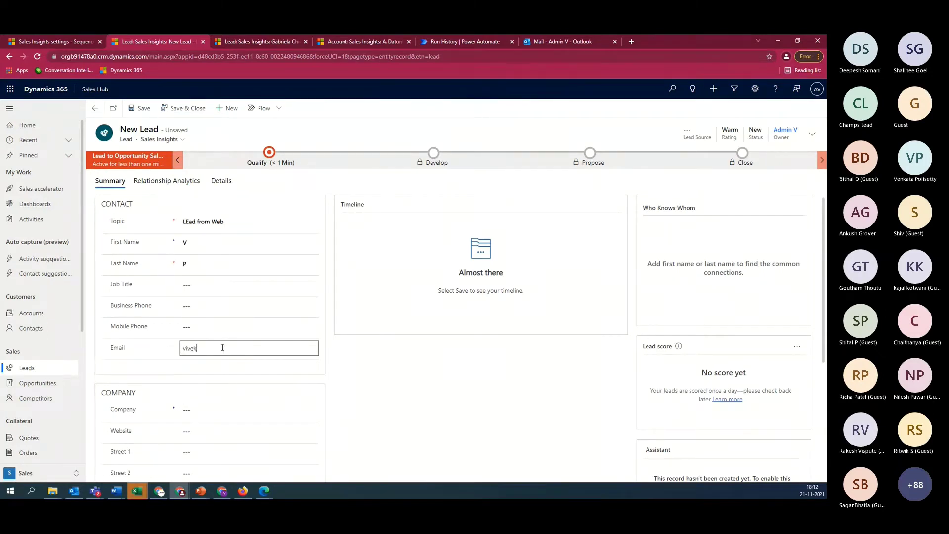
{"action": "key", "text": "BackSpace"}
{"action": "key", "text": "BackSpace"}
{"action": "key", "text": "BackSpace"}
{"action": "key", "text": "BackSpace"}
{"action": "key", "text": "BackSpace"}
{"action": "key", "text": "BackSpace"}
{"action": "key", "text": "BackSpace"}
{"action": "key", "text": "BackSpace"}
{"action": "key", "text": "BackSpace"}
{"action": "key", "text": "BackSpace"}
{"action": "key", "text": "BackSpace"}
{"action": "key", "text": "BackSpace"}
{"action": "key", "text": "BackSpace"}
{"action": "key", "text": "Tab"}
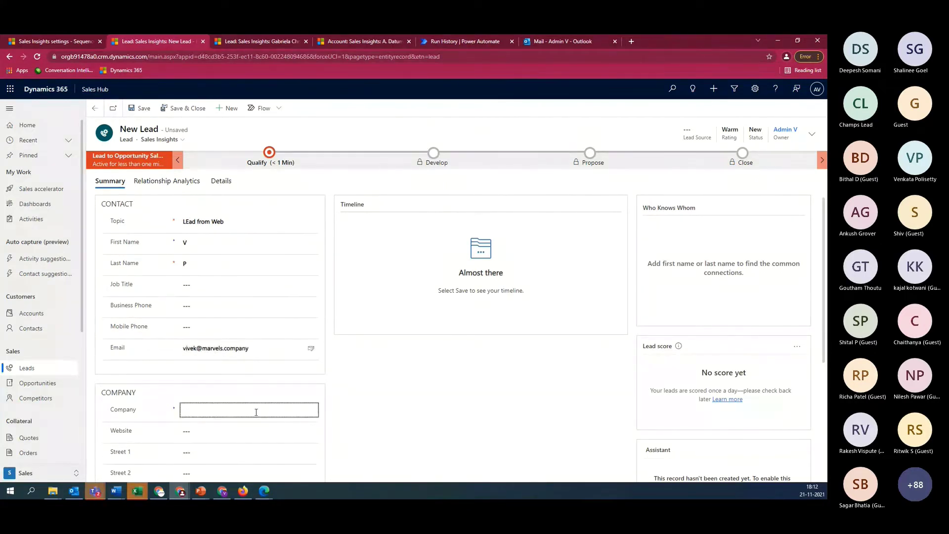
Set Lead Source to Web in the header and save the lead
{"action": "left_click", "coordinate": [812, 134]}
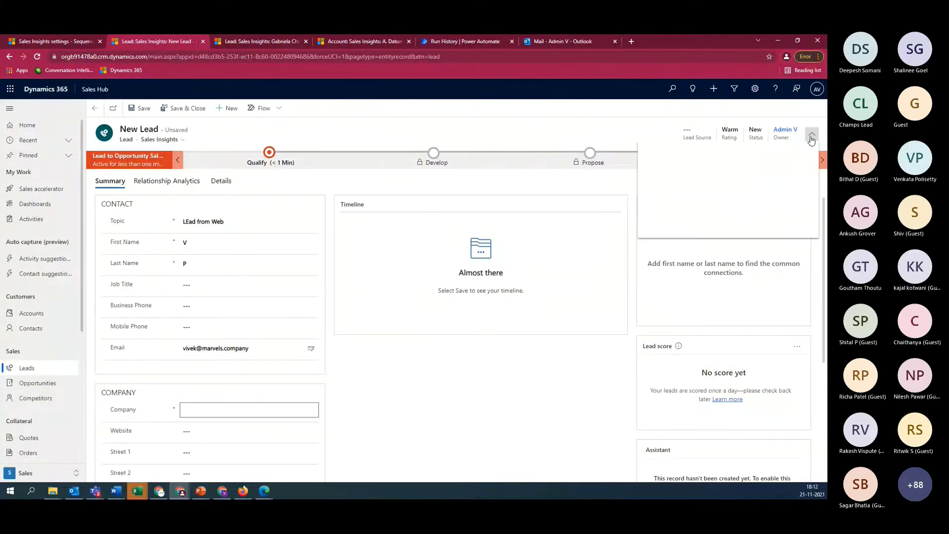
{"action": "left_click", "coordinate": [750, 156]}
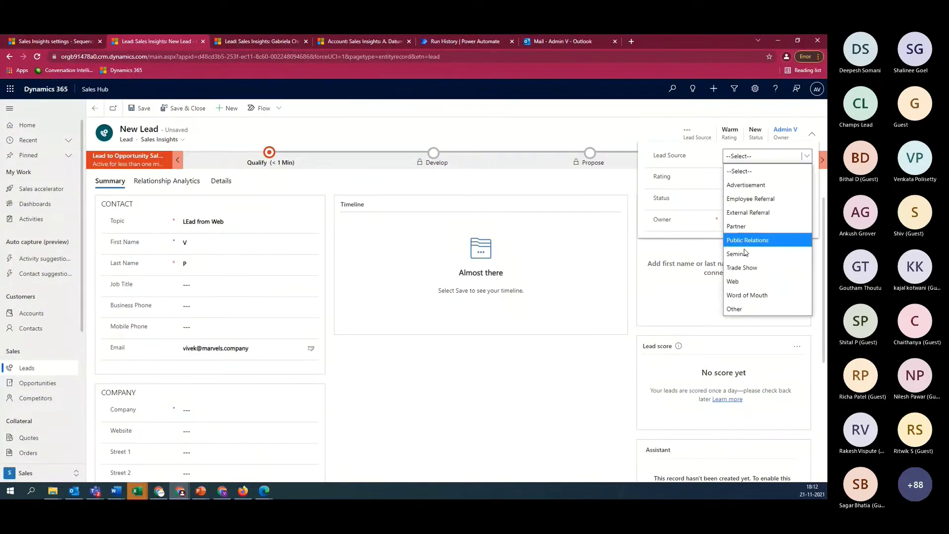
{"action": "left_click", "coordinate": [751, 282]}
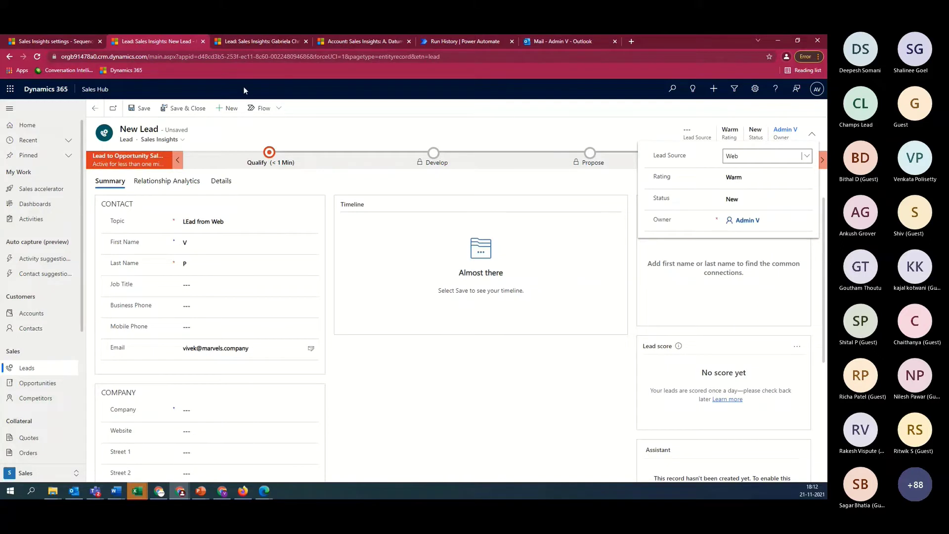
{"action": "left_click", "coordinate": [142, 109]}
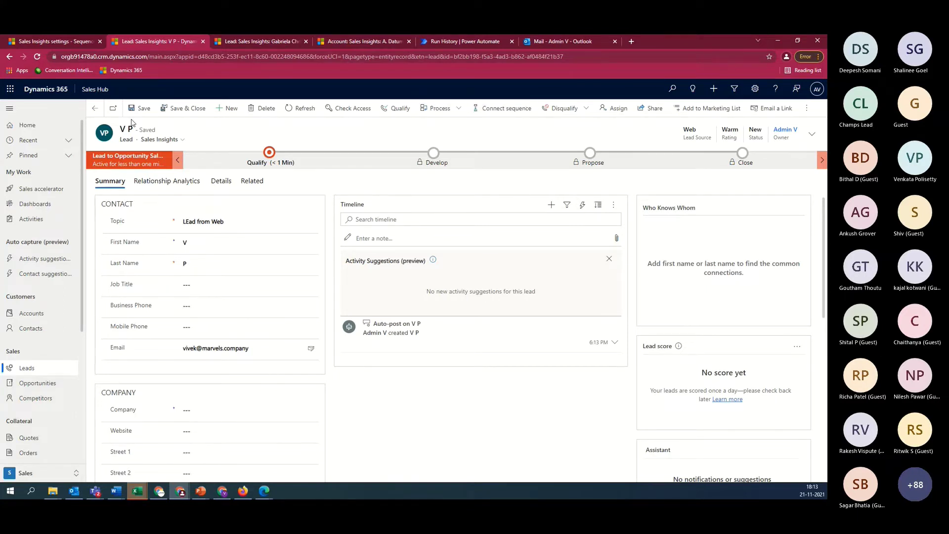
Refresh the lead so its timeline shows the 'Thank you for your interest (Web site)' email
{"action": "left_click", "coordinate": [38, 56]}
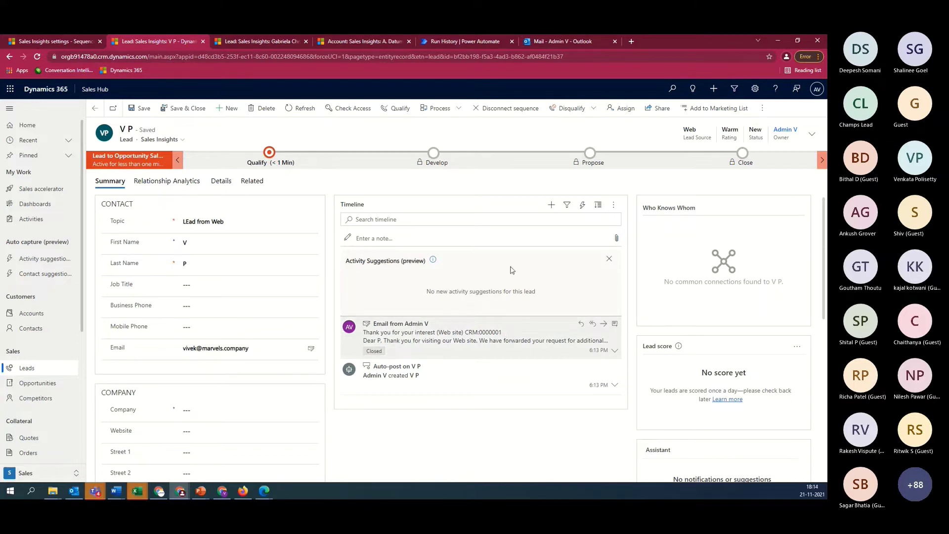
Disconnect the lead's sequence, view available sequences without connecting one, and return to the lead
{"action": "left_click", "coordinate": [515, 107]}
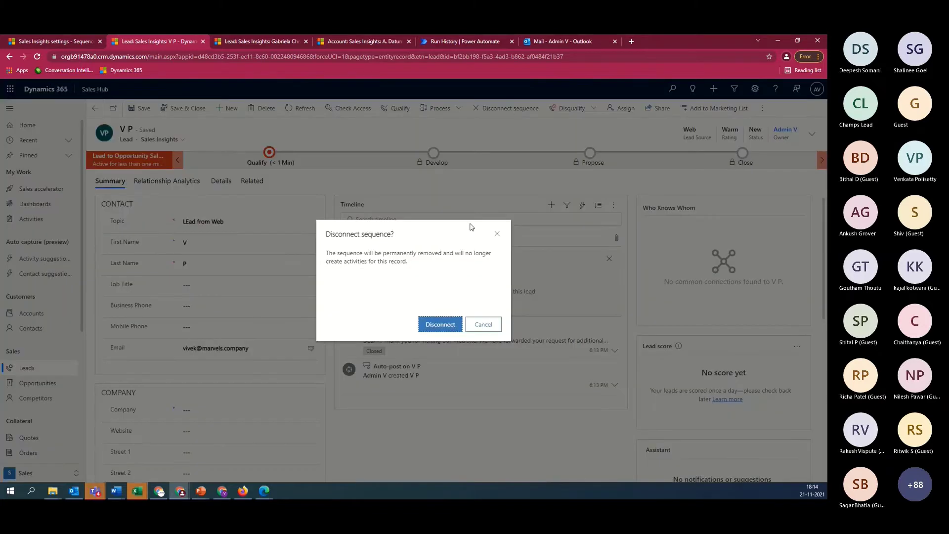
{"action": "left_click", "coordinate": [436, 324]}
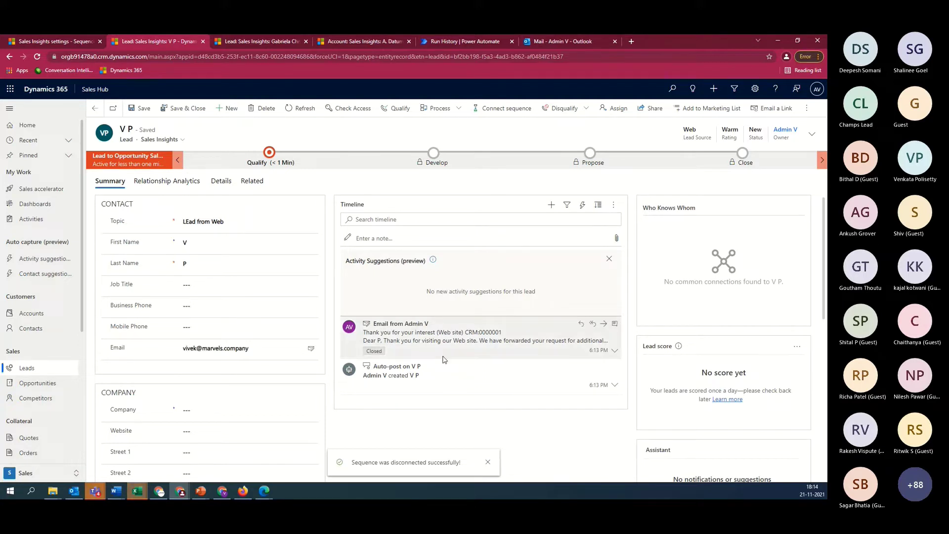
{"action": "left_click", "coordinate": [502, 113]}
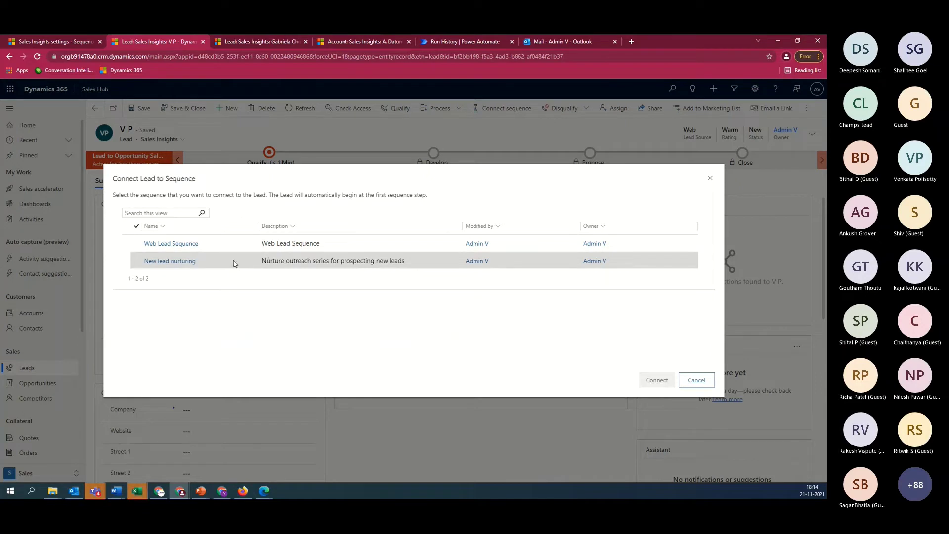
{"action": "left_click", "coordinate": [696, 380]}
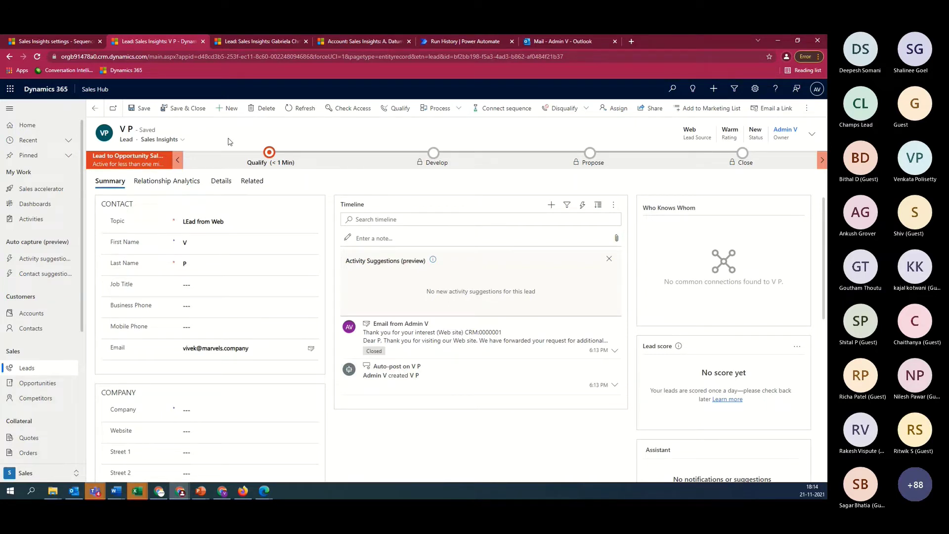
{"action": "left_click", "coordinate": [43, 41]}
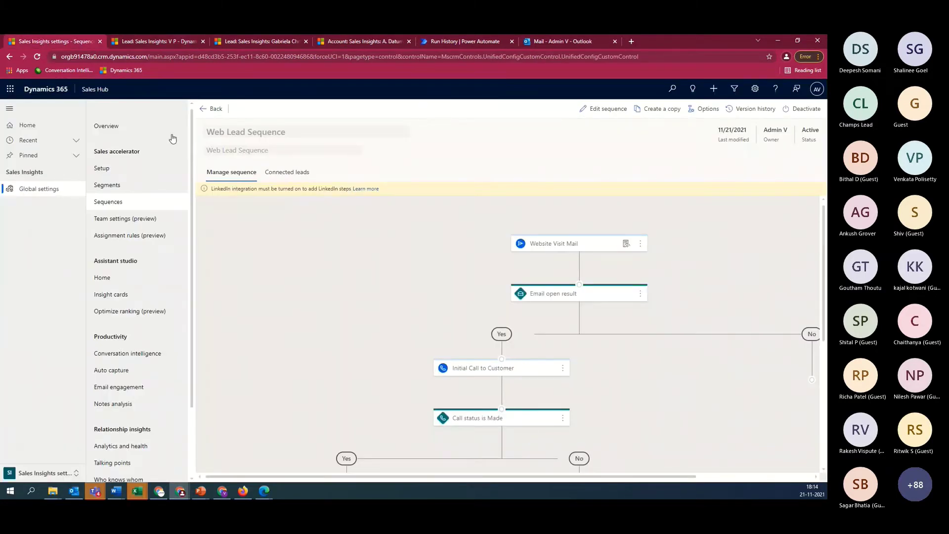
{"action": "left_click", "coordinate": [50, 474]}
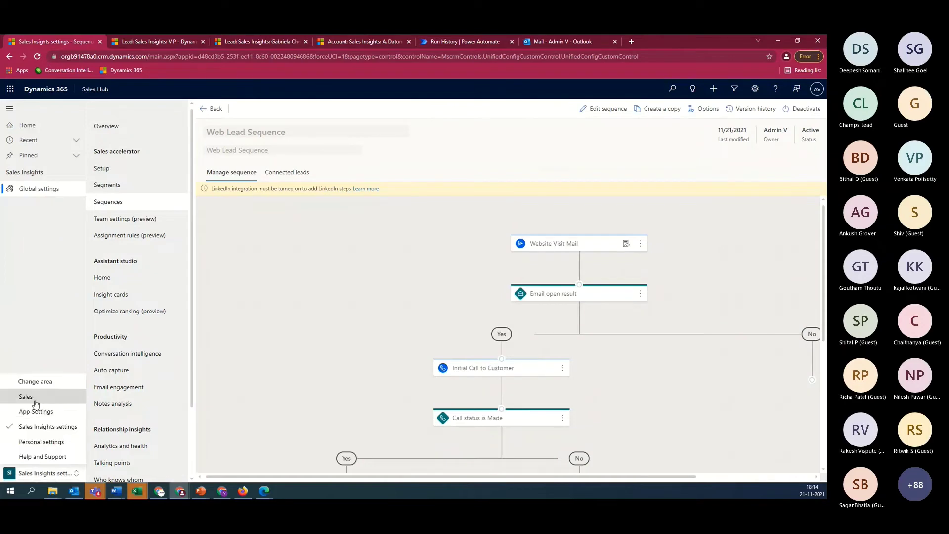
{"action": "left_click", "coordinate": [140, 43]}
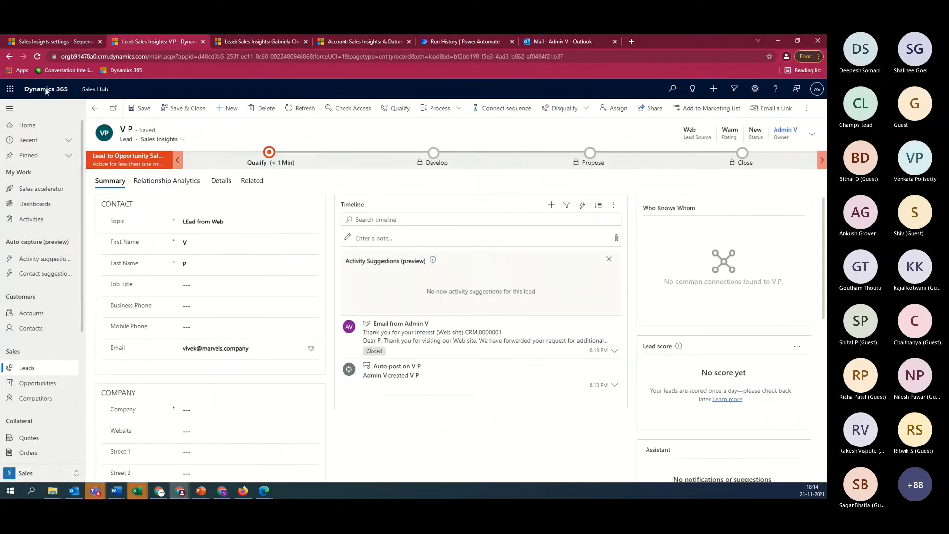
Open the Sales accelerator work list and view the first web lead's Relationship Analytics
{"action": "left_click", "coordinate": [31, 128]}
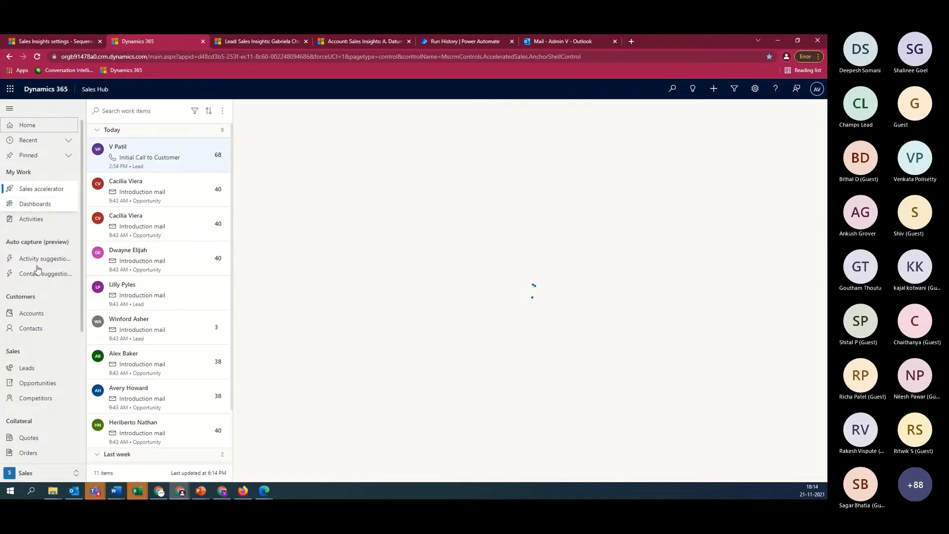
{"action": "left_click", "coordinate": [15, 192]}
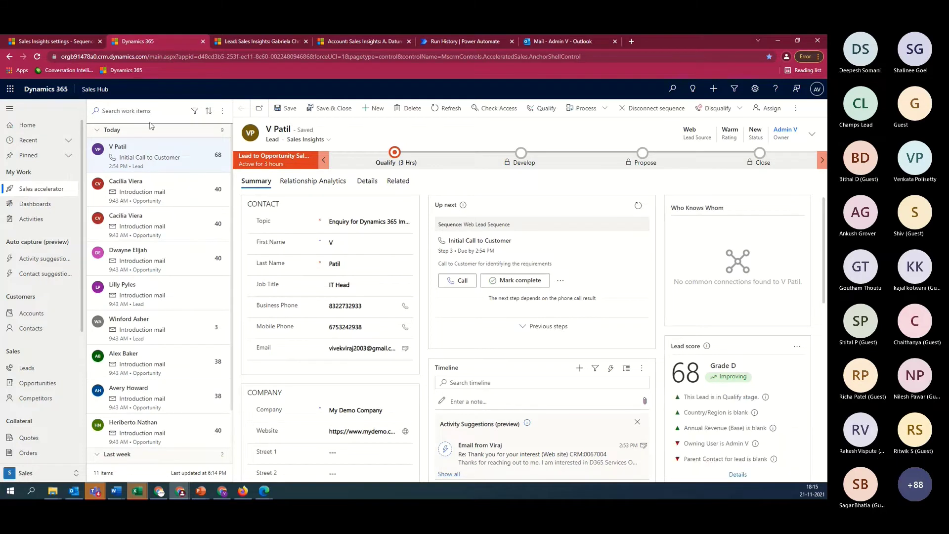
{"action": "scroll", "coordinate": [159, 356], "scroll_direction": "down", "scroll_amount": 1}
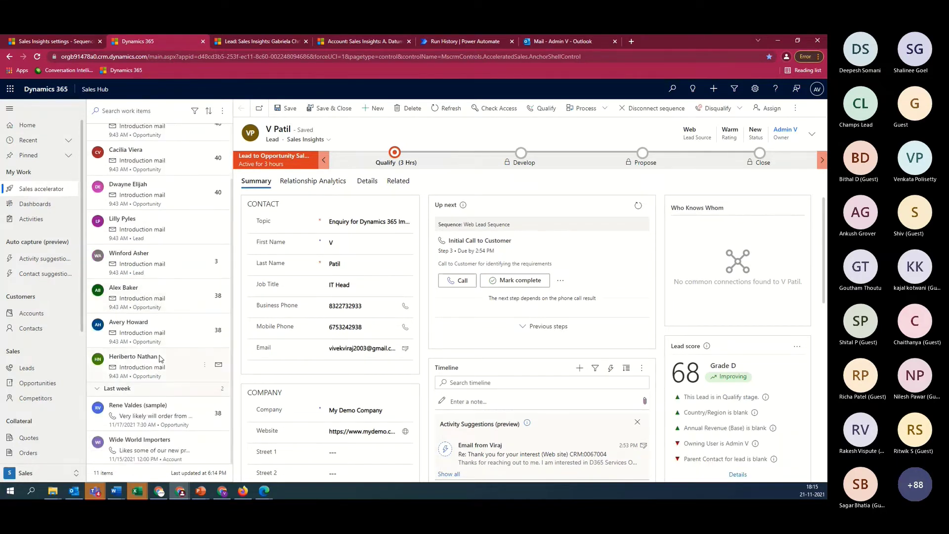
{"action": "scroll", "coordinate": [168, 408], "scroll_direction": "up", "scroll_amount": 1}
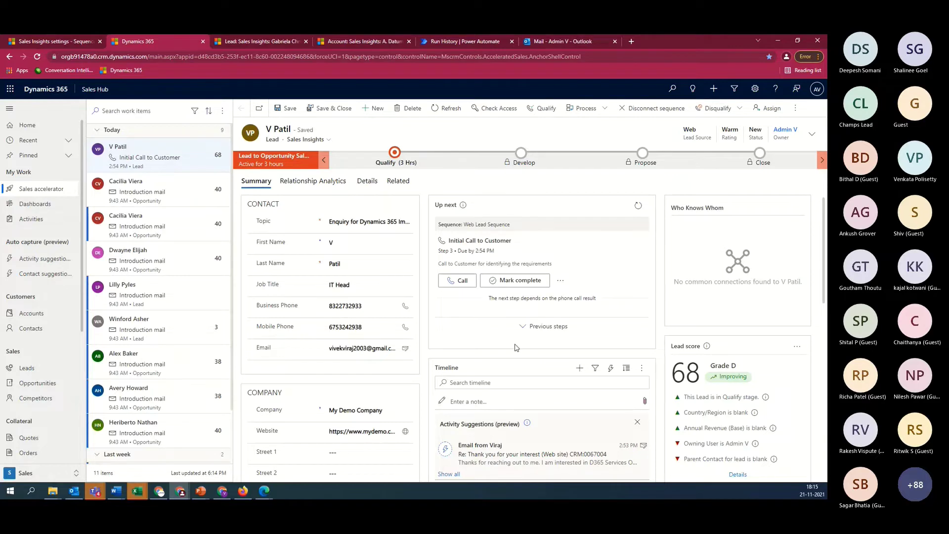
{"action": "scroll", "coordinate": [516, 347], "scroll_direction": "down", "scroll_amount": 5}
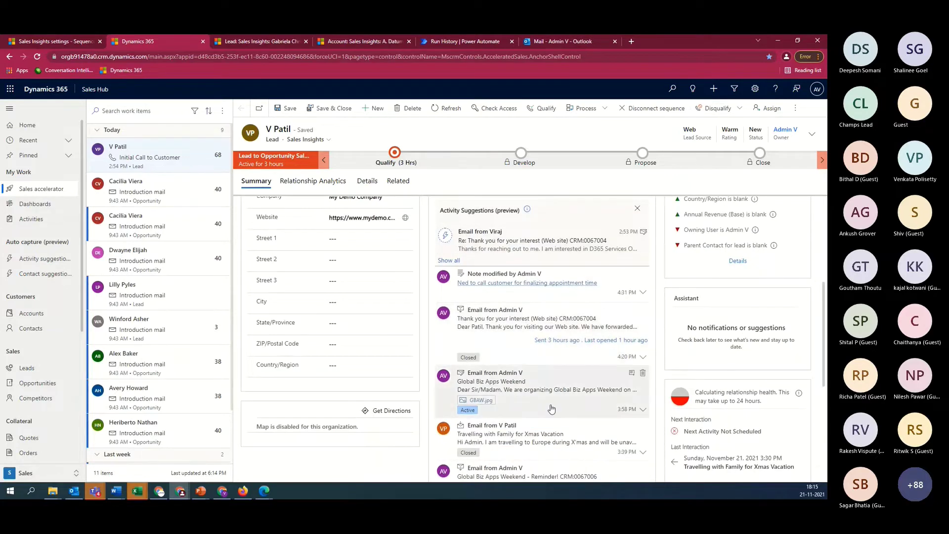
{"action": "scroll", "coordinate": [549, 435], "scroll_direction": "down", "scroll_amount": 3}
{"action": "scroll", "coordinate": [546, 451], "scroll_direction": "up", "scroll_amount": 3}
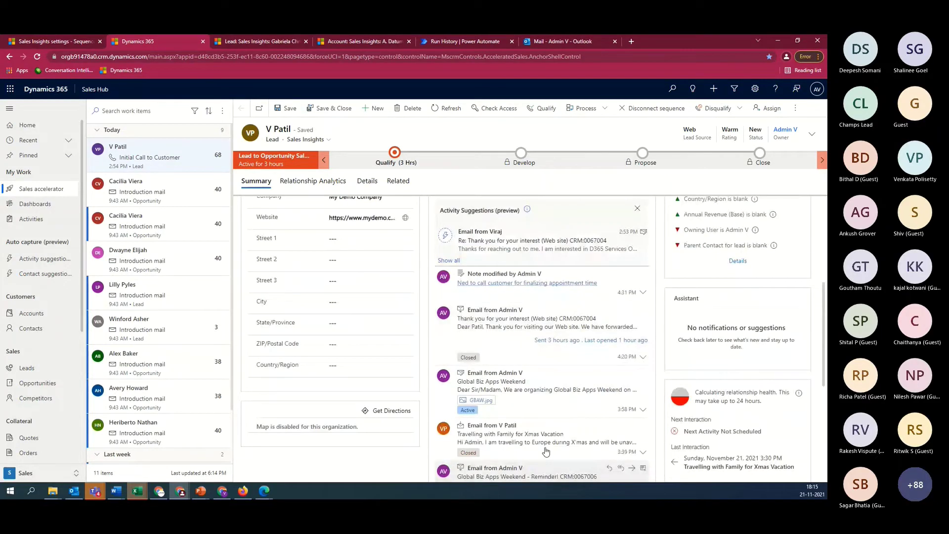
{"action": "scroll", "coordinate": [545, 450], "scroll_direction": "up", "scroll_amount": 5}
{"action": "scroll", "coordinate": [726, 362], "scroll_direction": "down", "scroll_amount": 2}
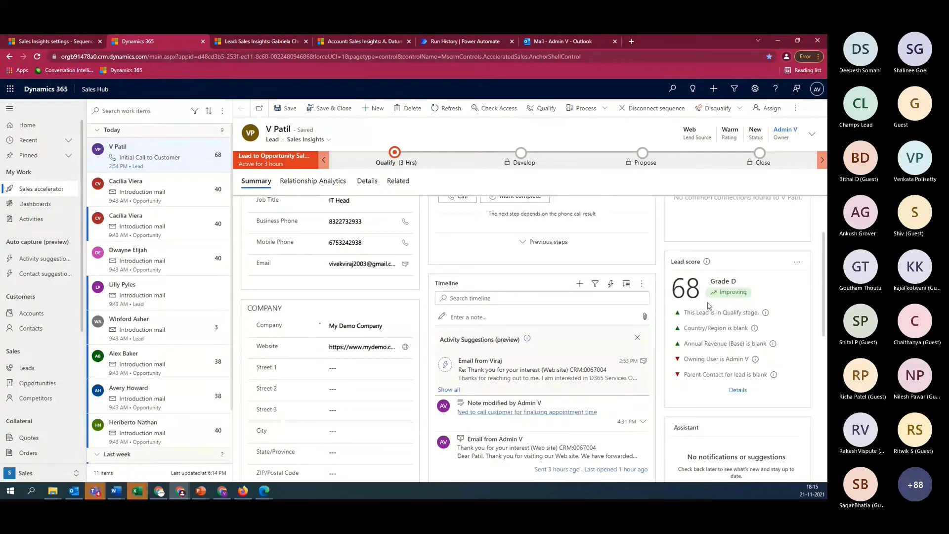
{"action": "scroll", "coordinate": [709, 310], "scroll_direction": "up", "scroll_amount": 2}
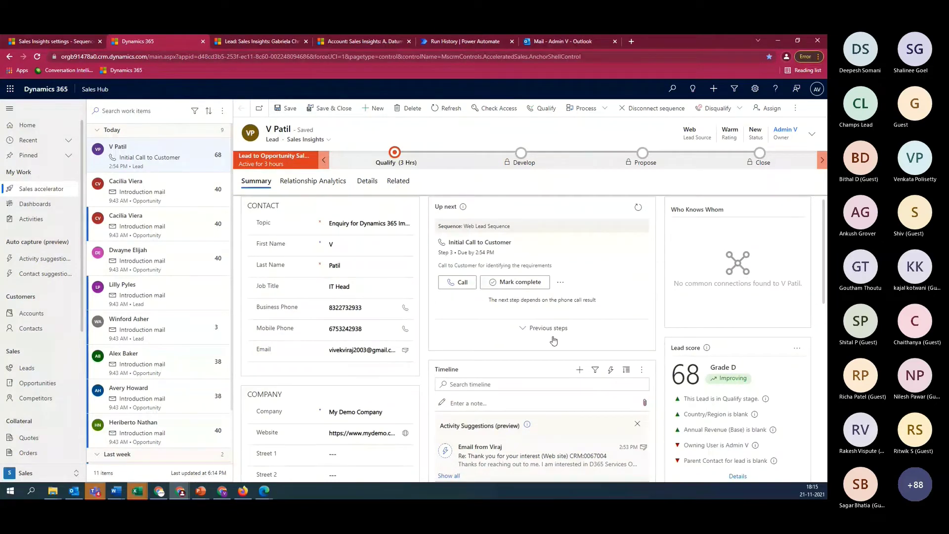
{"action": "left_click", "coordinate": [314, 181]}
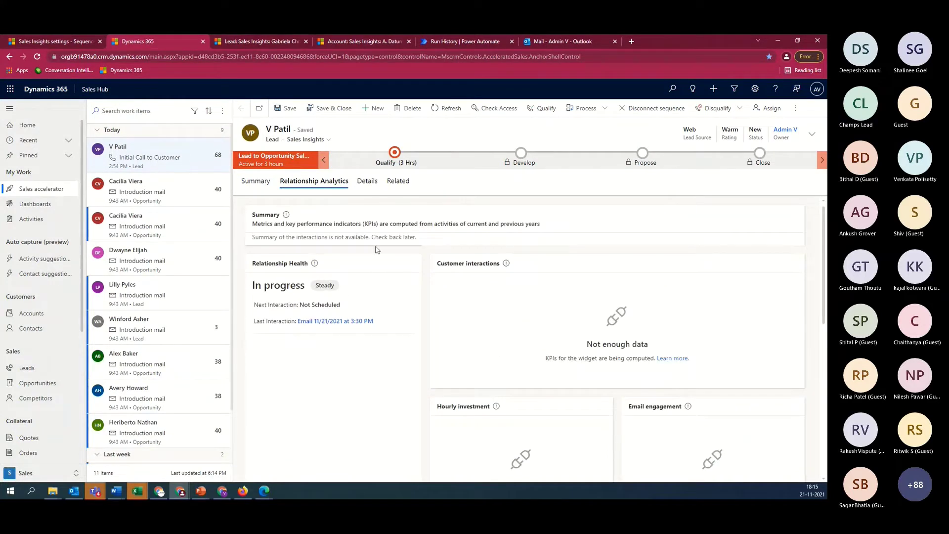
Mark the Initial Call to Customer step complete from the Summary tab and dismiss the notice
{"action": "left_click", "coordinate": [255, 182]}
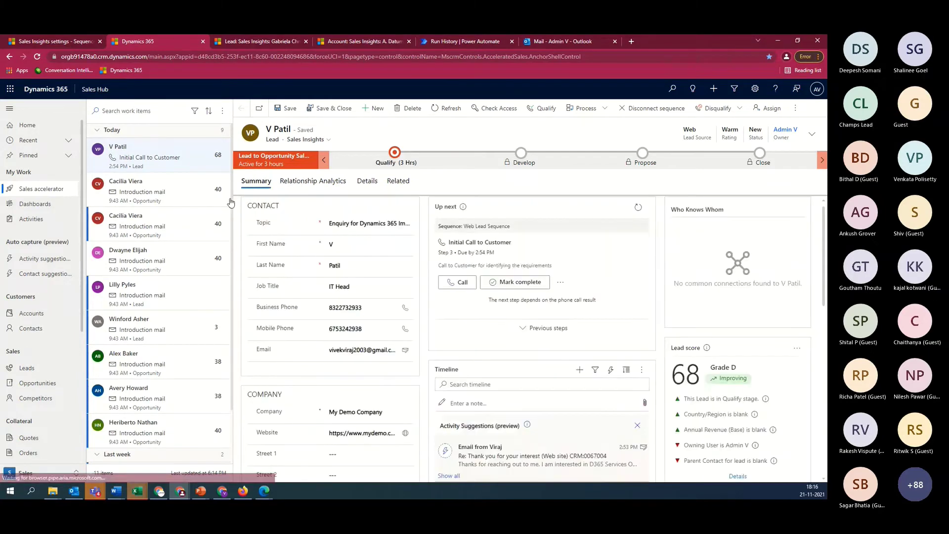
{"action": "left_click", "coordinate": [515, 285]}
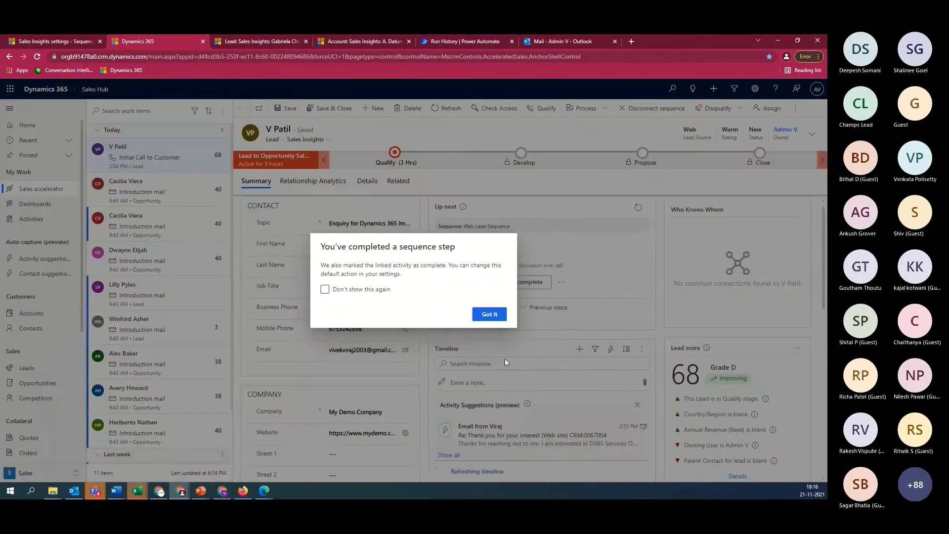
{"action": "left_click", "coordinate": [494, 315]}
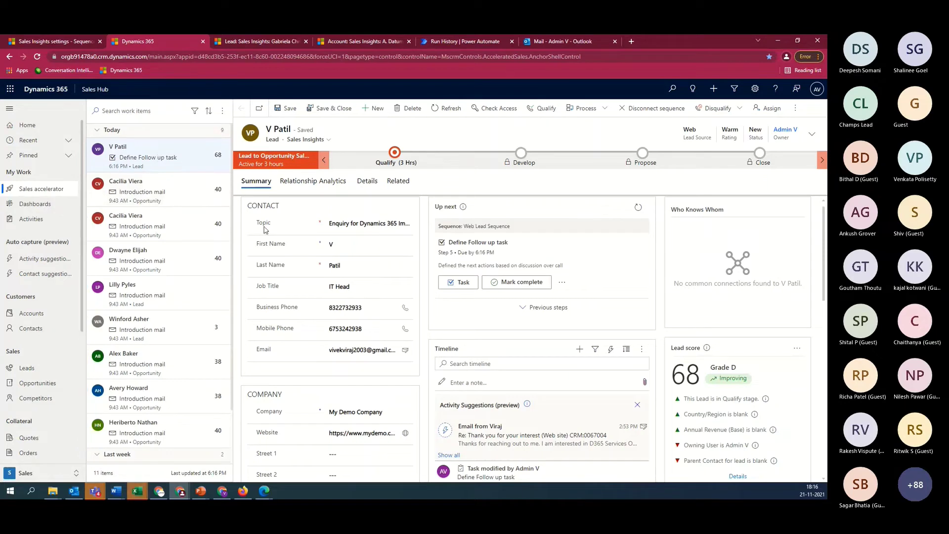
{"action": "left_click", "coordinate": [222, 112]}
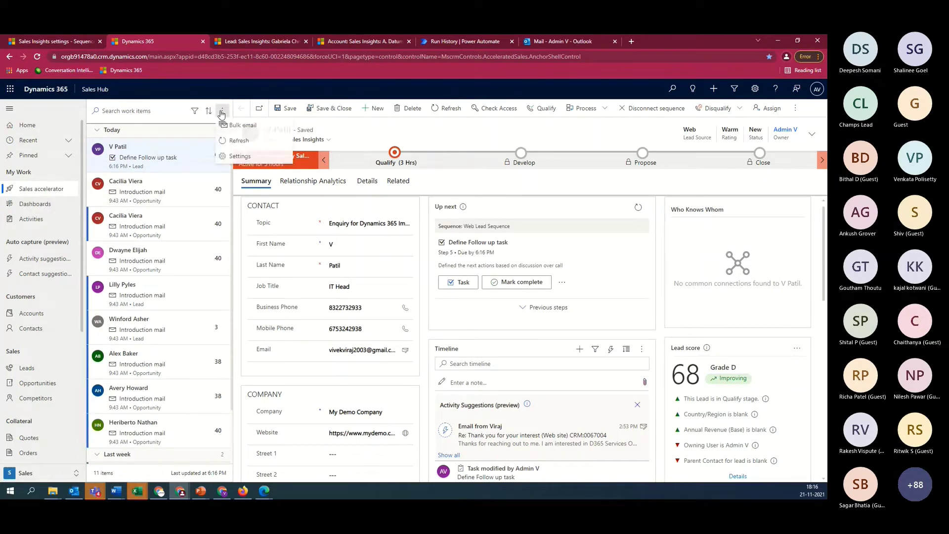
Reload the crashed Dynamics 365 page and Sales Insights settings tab, then return to Dynamics 365
{"action": "left_click", "coordinate": [231, 156]}
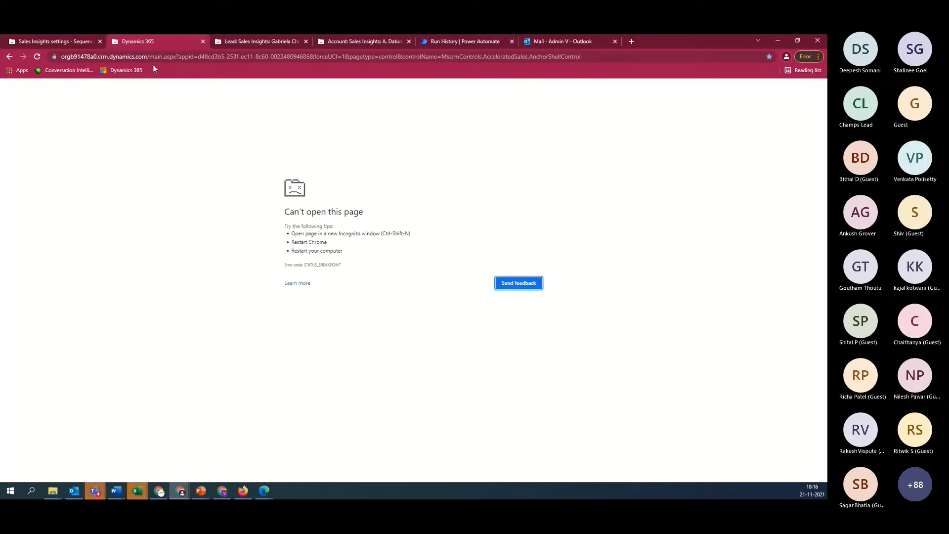
{"action": "left_click", "coordinate": [156, 58]}
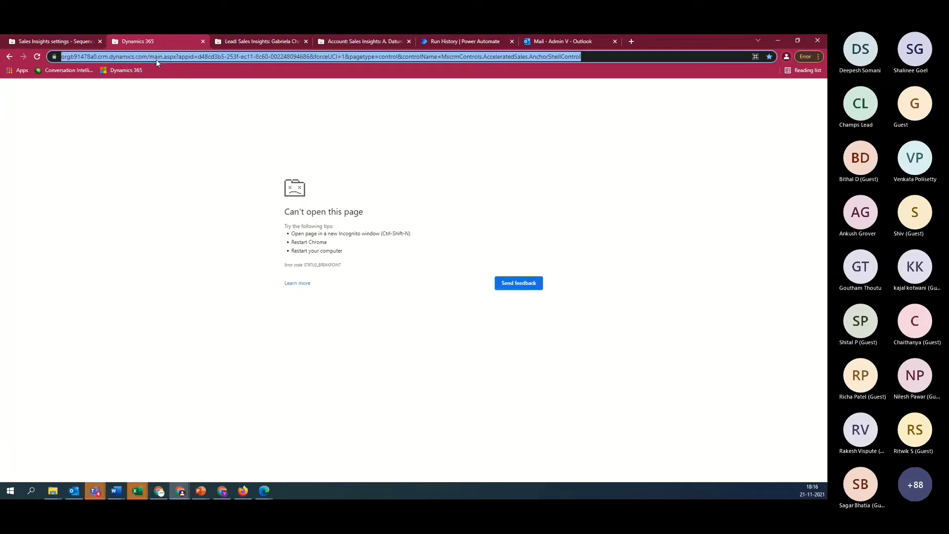
{"action": "key", "text": "Return"}
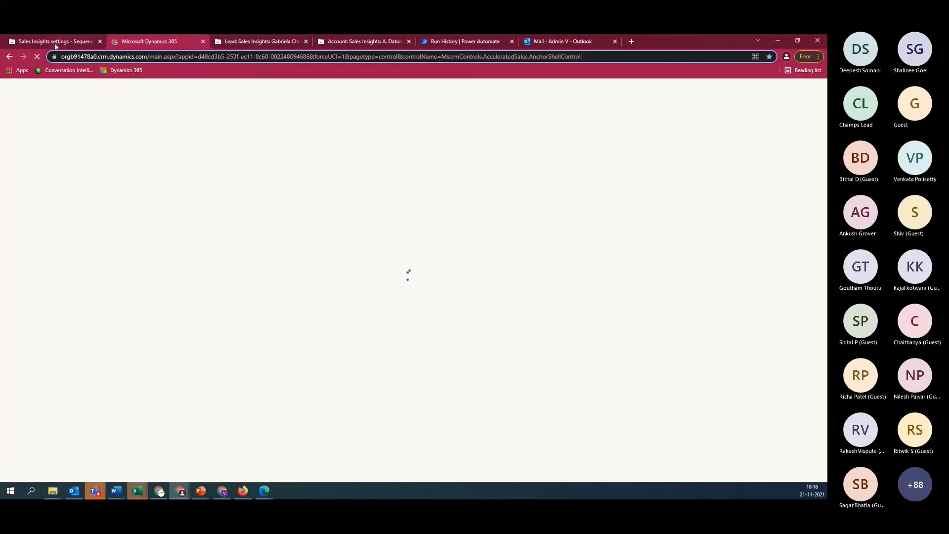
{"action": "left_click", "coordinate": [56, 42]}
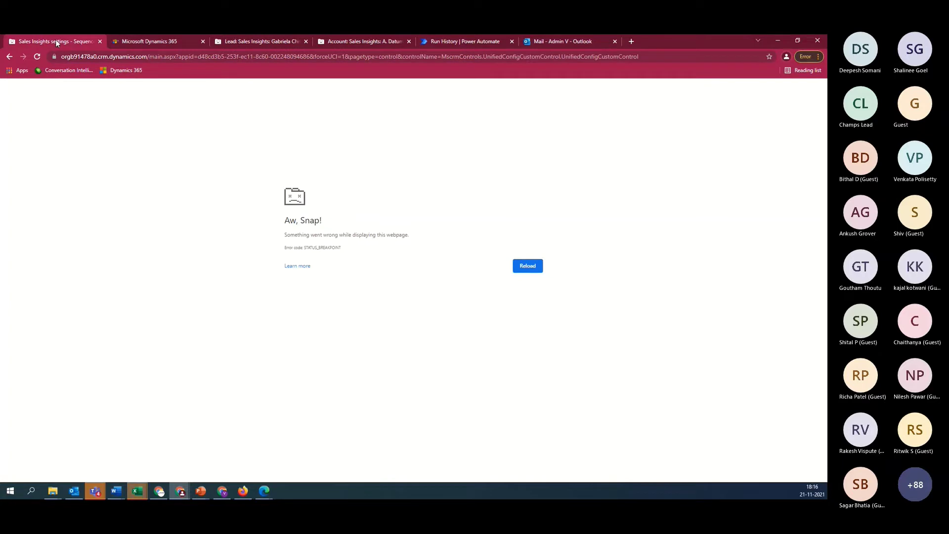
{"action": "key", "text": "F5"}
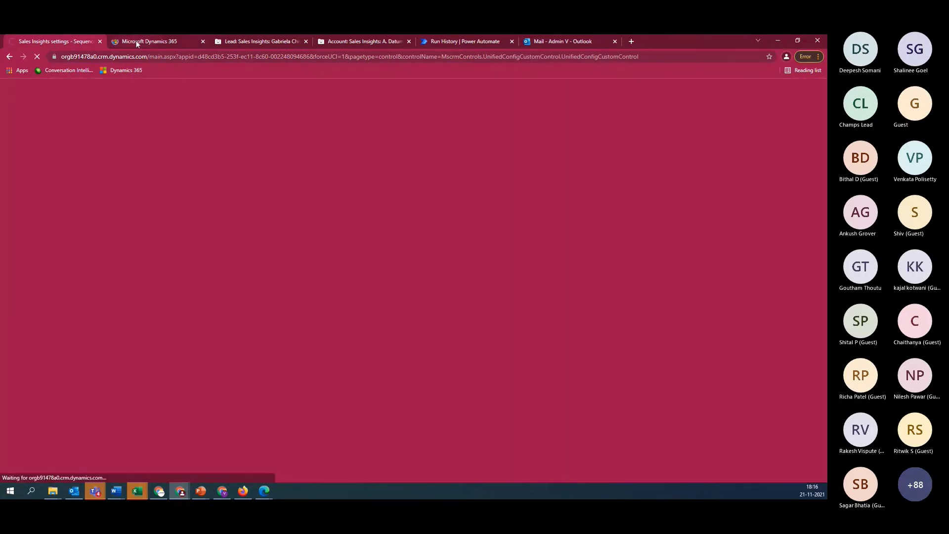
{"action": "left_click", "coordinate": [138, 42]}
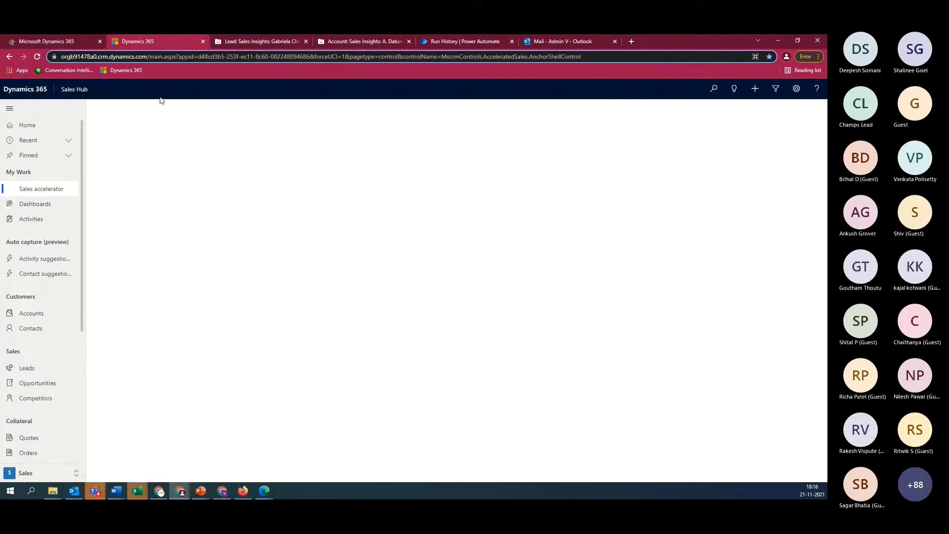
Mark the lead's Define Follow up task complete from its work item menu
{"action": "left_click", "coordinate": [266, 54]}
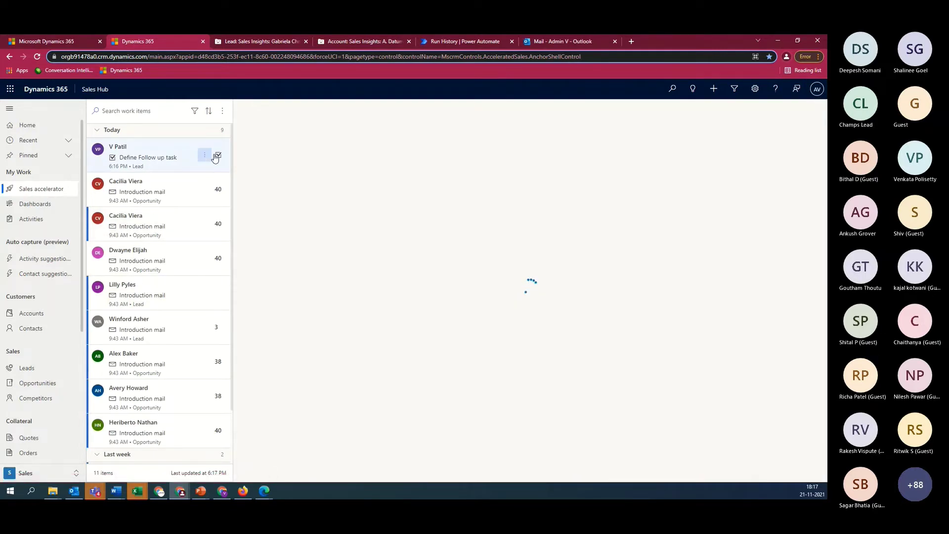
{"action": "left_click", "coordinate": [204, 157]}
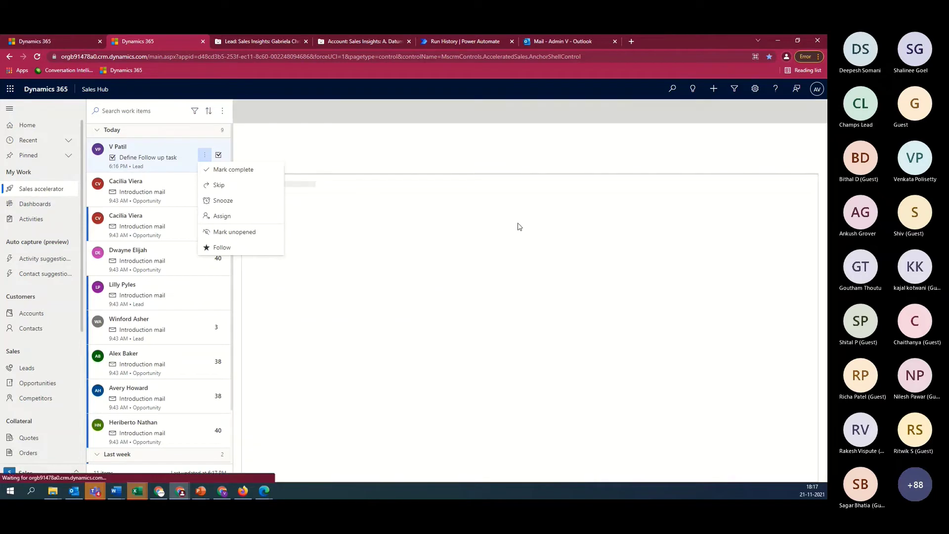
{"action": "left_click", "coordinate": [230, 170]}
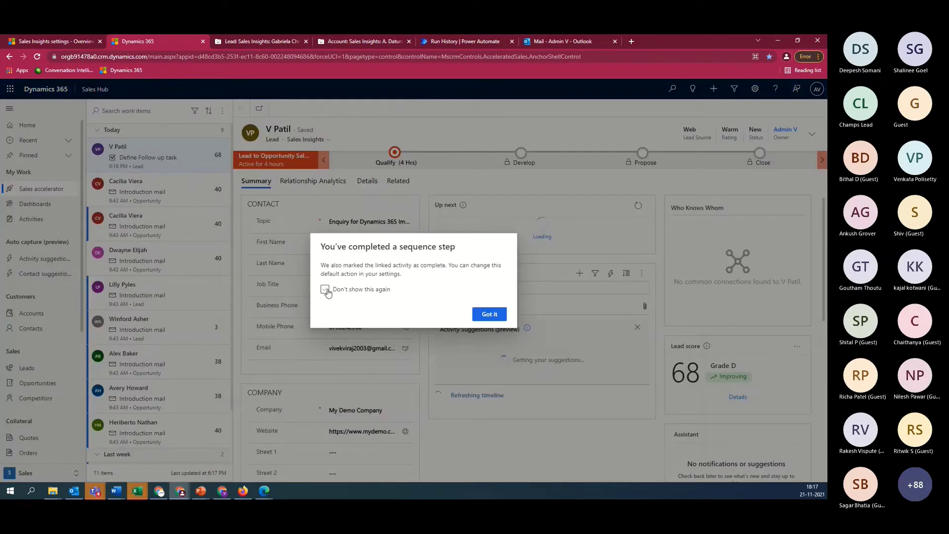
{"action": "left_click", "coordinate": [324, 290]}
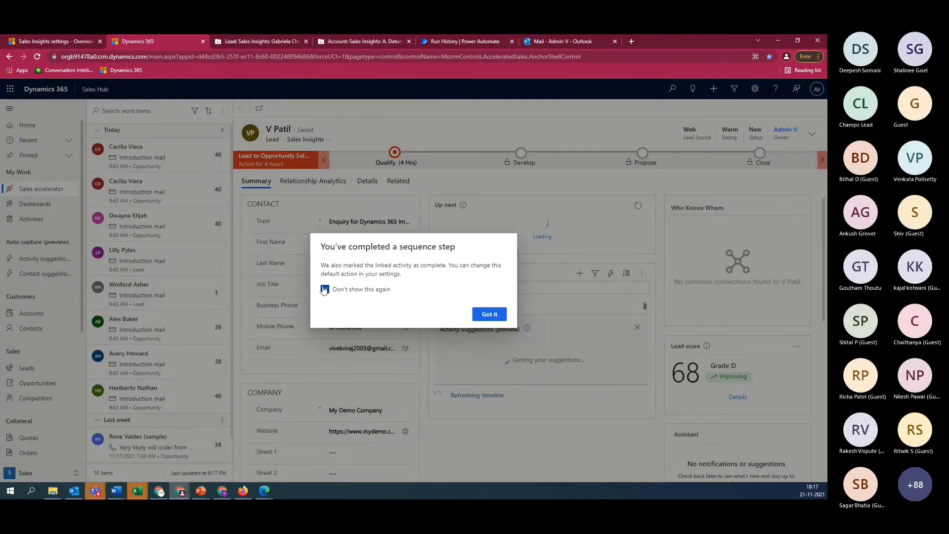
{"action": "left_click", "coordinate": [489, 314]}
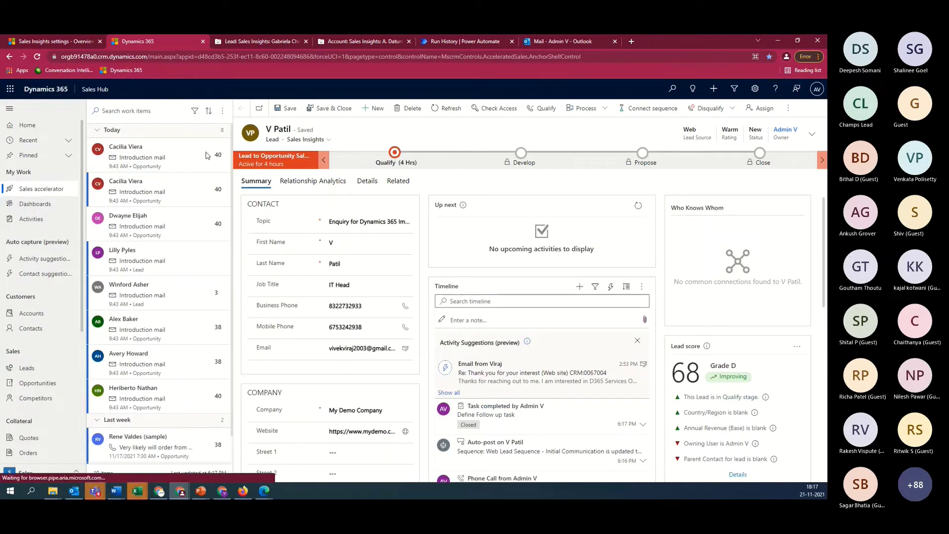
{"action": "mouse_move", "coordinate": [196, 158]}
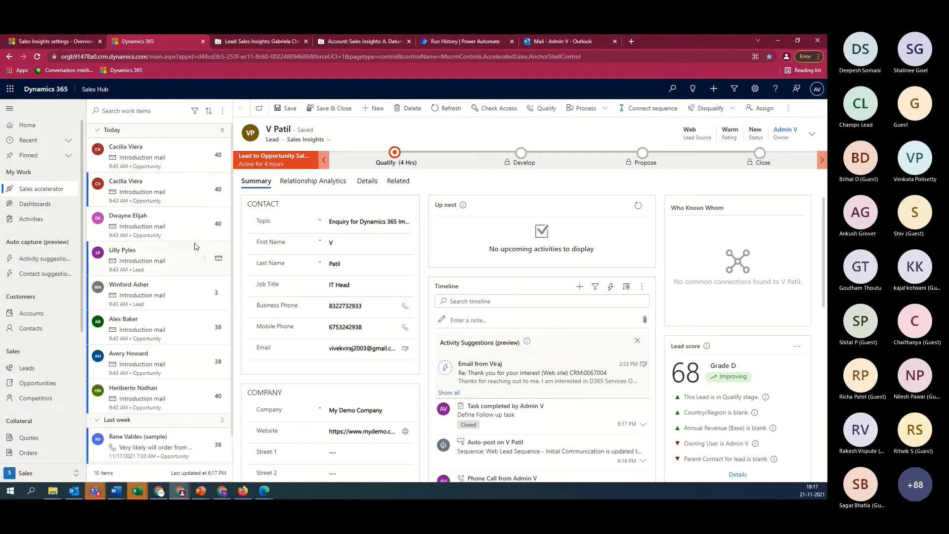
Filter the work list to Opportunities record type and Email messages activity type
{"action": "mouse_move", "coordinate": [215, 301]}
{"action": "left_click", "coordinate": [196, 112]}
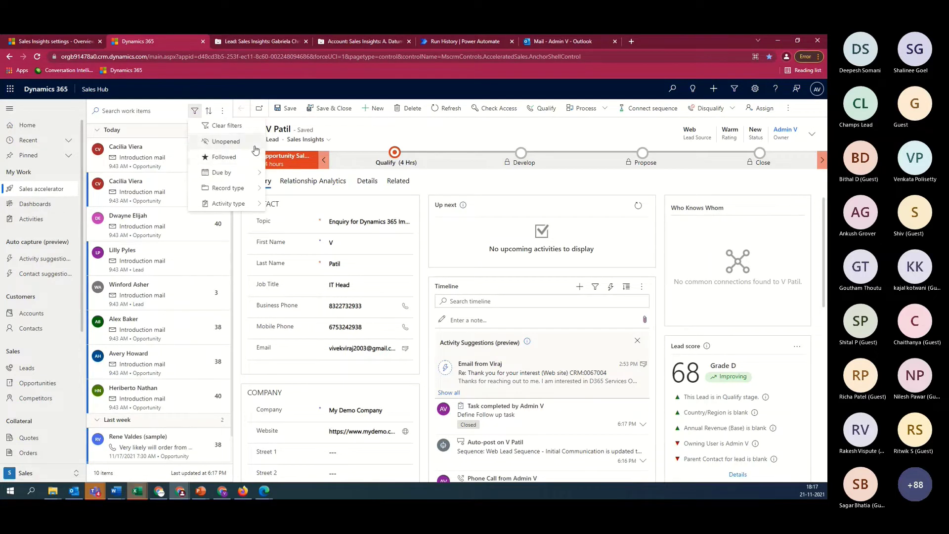
{"action": "mouse_move", "coordinate": [256, 179]}
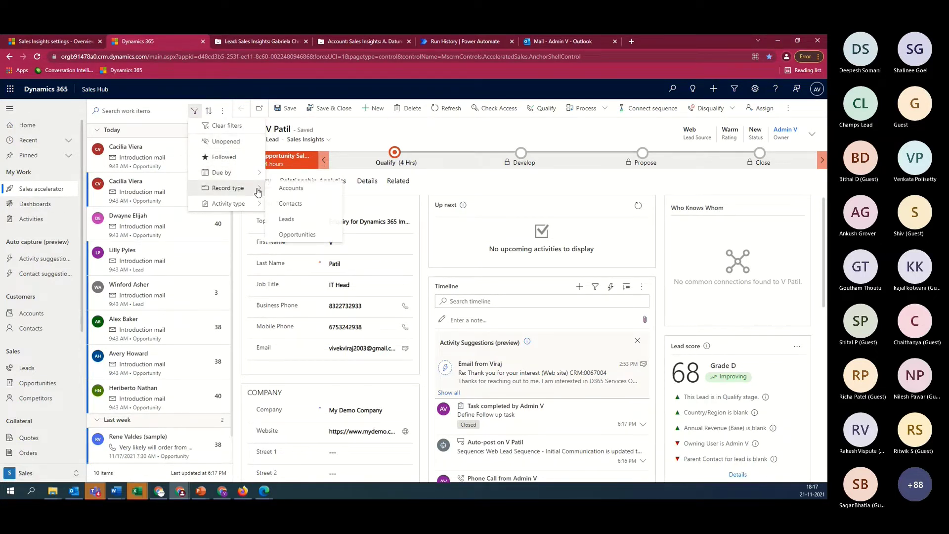
{"action": "left_click", "coordinate": [298, 235]}
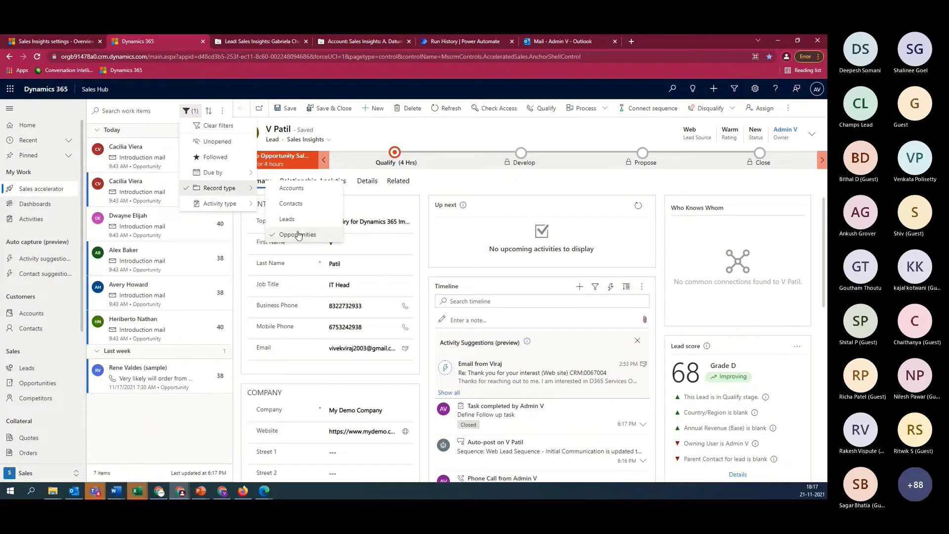
{"action": "mouse_move", "coordinate": [247, 172]}
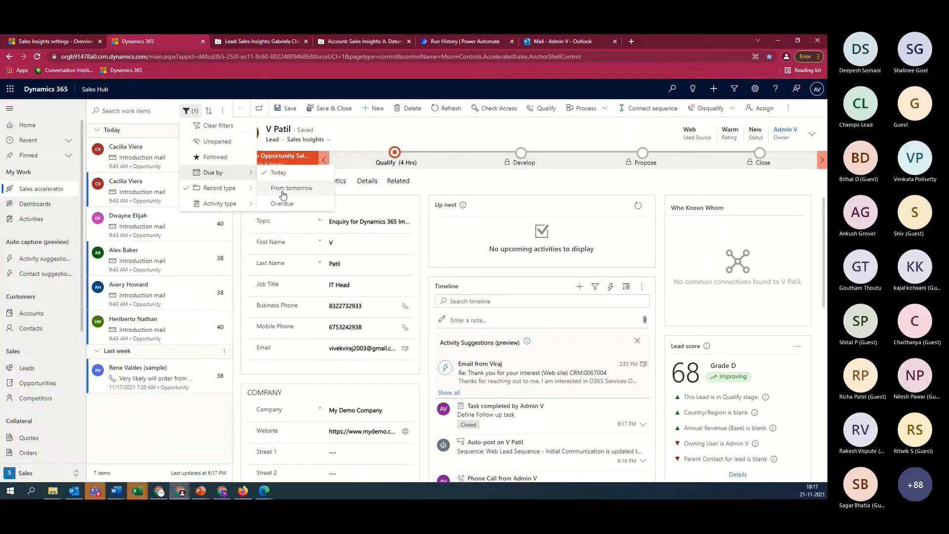
{"action": "mouse_move", "coordinate": [252, 207]}
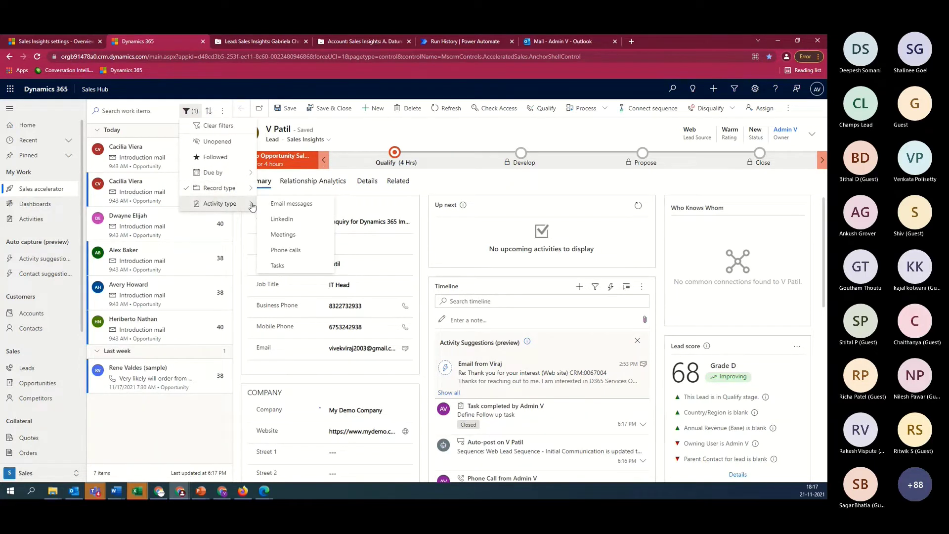
{"action": "left_click", "coordinate": [299, 209]}
Open the sales accelerator personal settings showing the availability calendar
{"action": "left_click", "coordinate": [166, 402]}
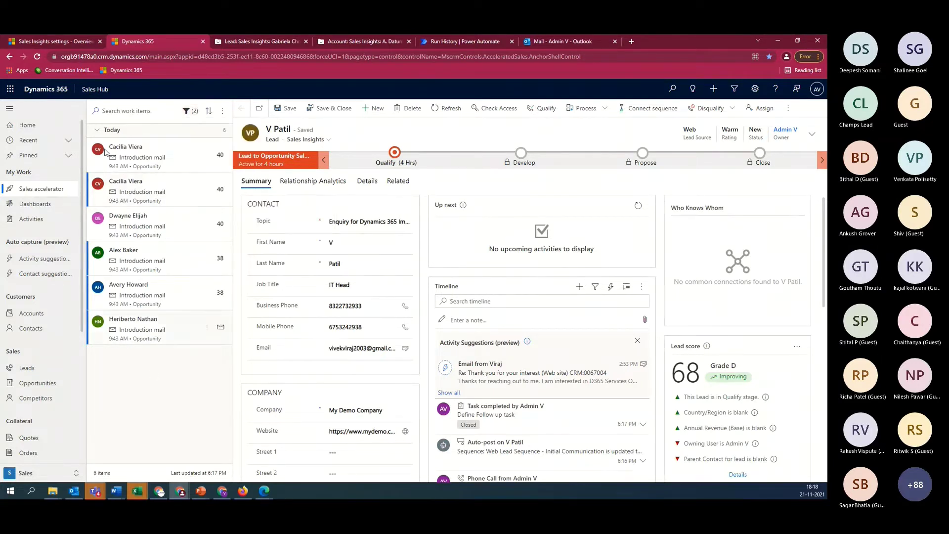
{"action": "left_click", "coordinate": [187, 112]}
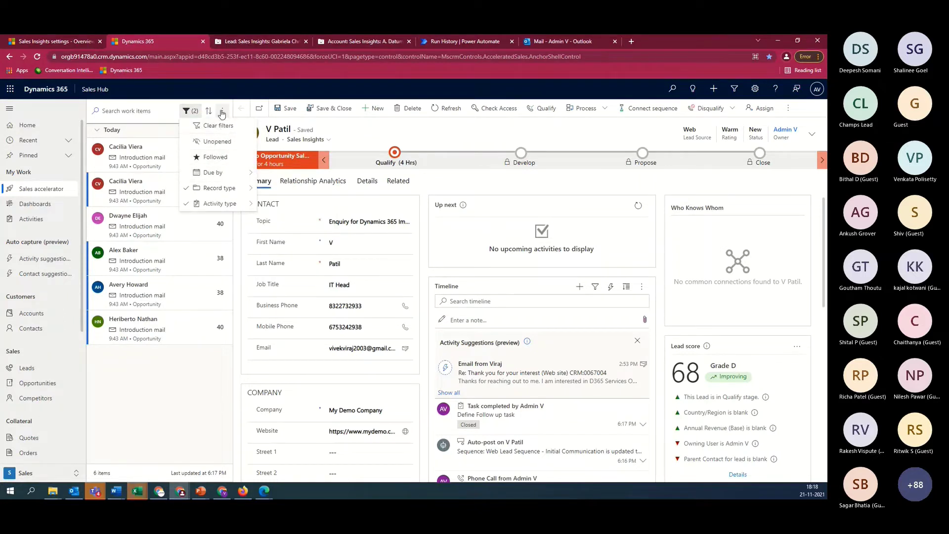
{"action": "left_click", "coordinate": [246, 157]}
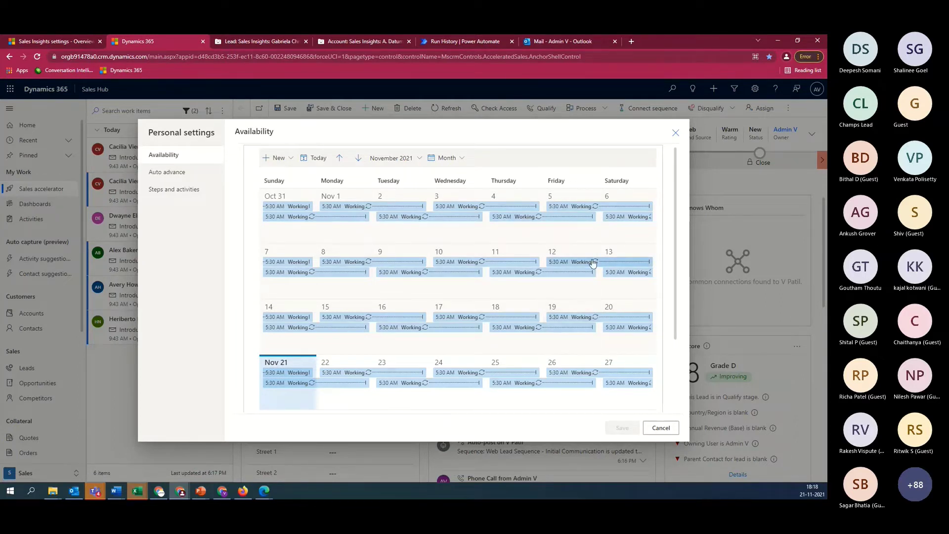
Try the Auto advance options for completed and skipped steps, then cancel personal settings unsaved
{"action": "left_click", "coordinate": [174, 174]}
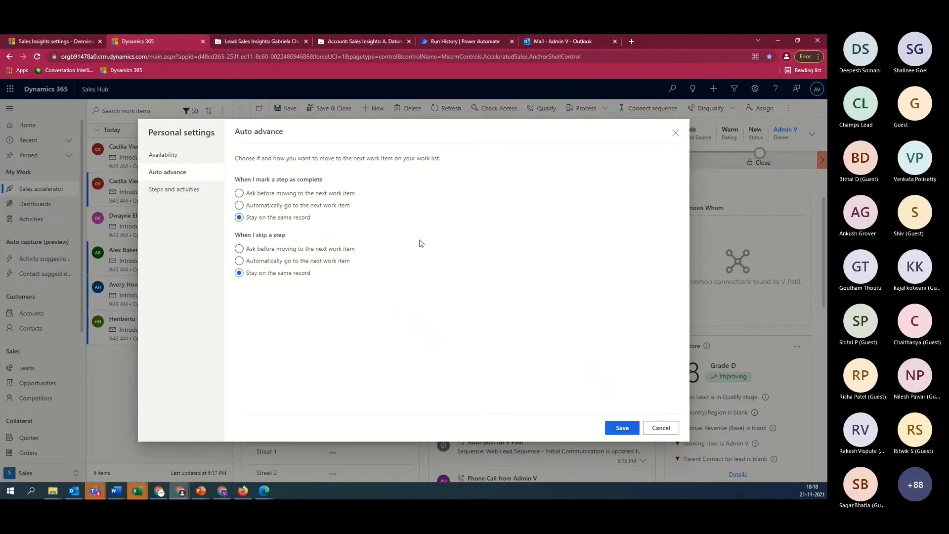
{"action": "left_click", "coordinate": [240, 205]}
{"action": "left_click", "coordinate": [239, 261]}
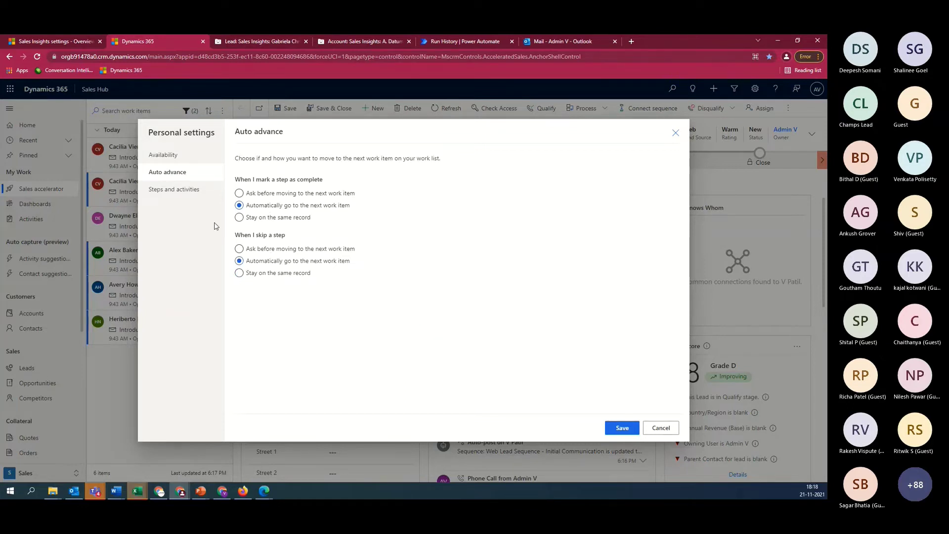
{"action": "left_click", "coordinate": [239, 272]}
{"action": "left_click", "coordinate": [661, 428]}
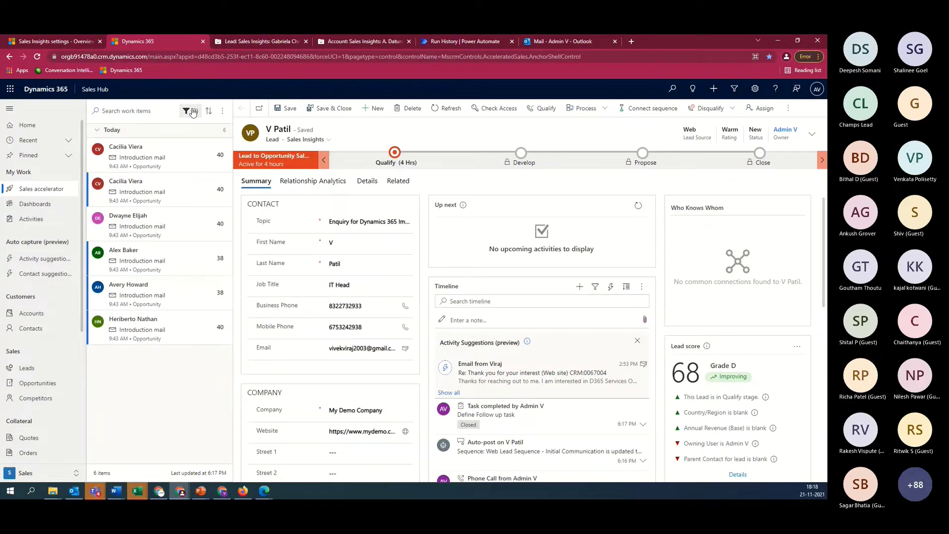
Clear the work list filters and switch to the 'Sales Insights settings - Overview' tab
{"action": "left_click", "coordinate": [192, 111]}
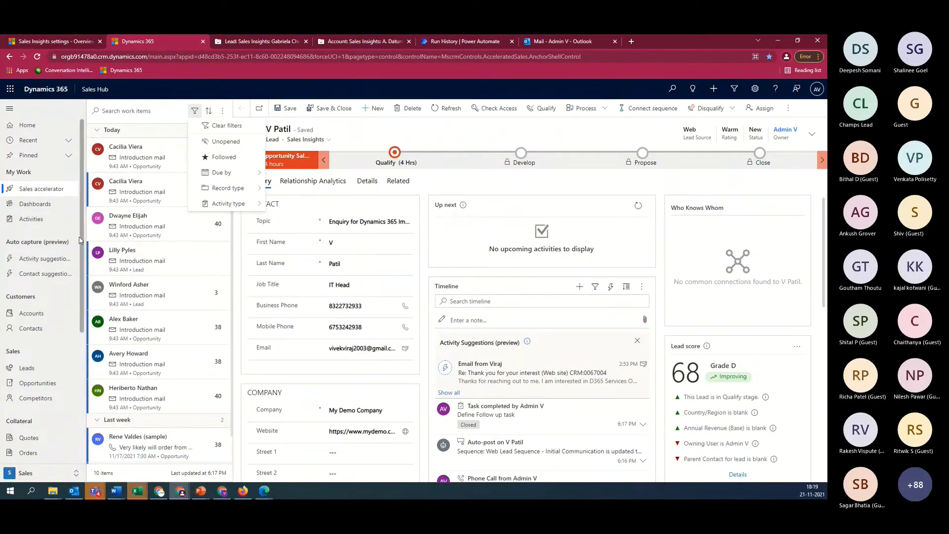
{"action": "left_click", "coordinate": [48, 40]}
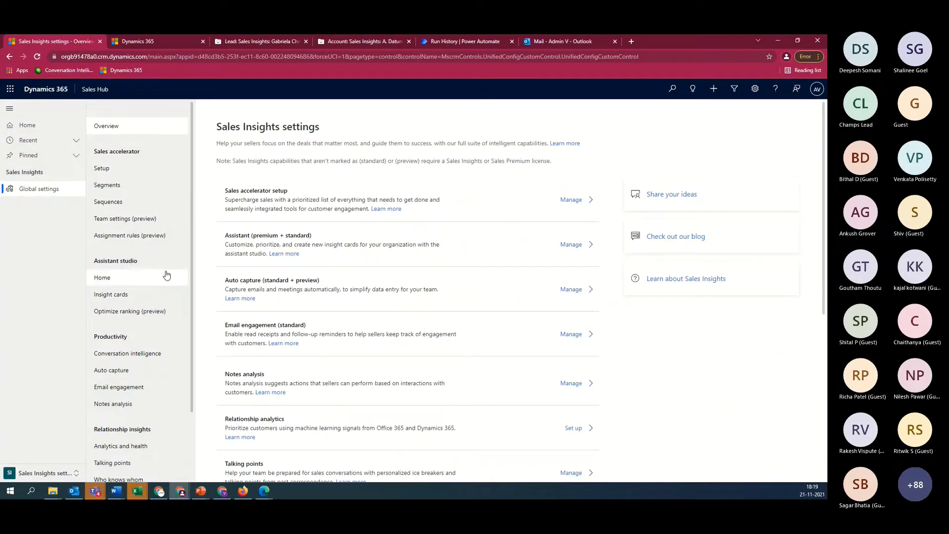
Open Assistant studio Home and check the 5M+ Opportunity Notification Card's options
{"action": "left_click", "coordinate": [146, 281]}
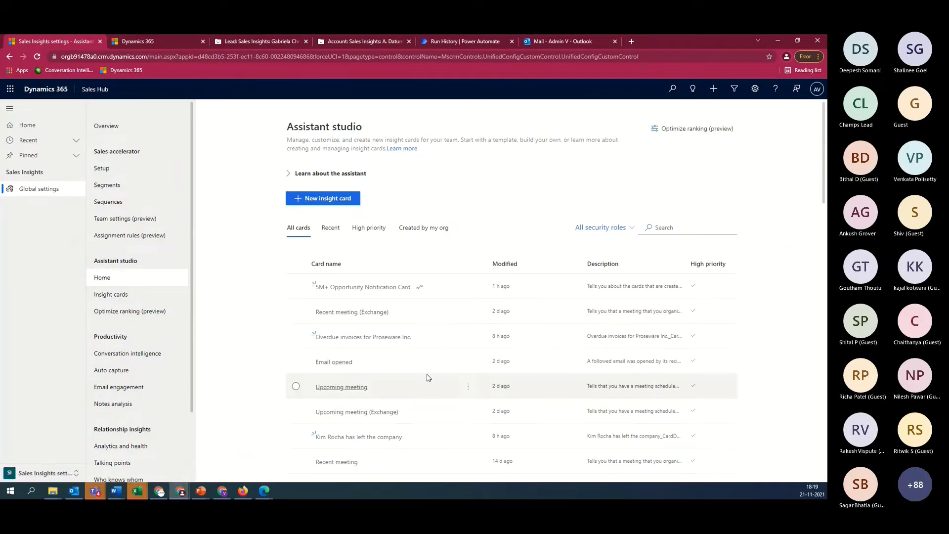
{"action": "scroll", "coordinate": [417, 386], "scroll_direction": "down", "scroll_amount": 2}
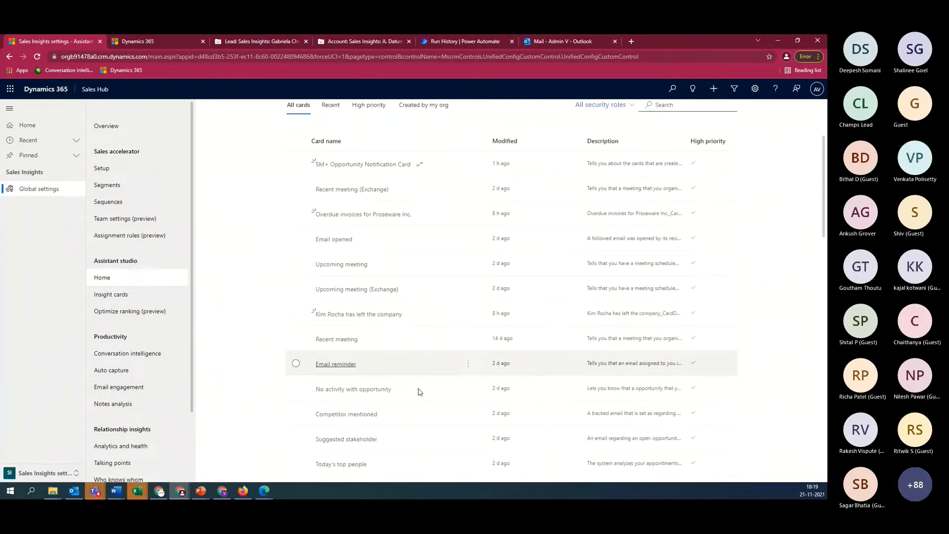
{"action": "scroll", "coordinate": [418, 392], "scroll_direction": "down", "scroll_amount": 4}
{"action": "scroll", "coordinate": [419, 392], "scroll_direction": "up", "scroll_amount": 6}
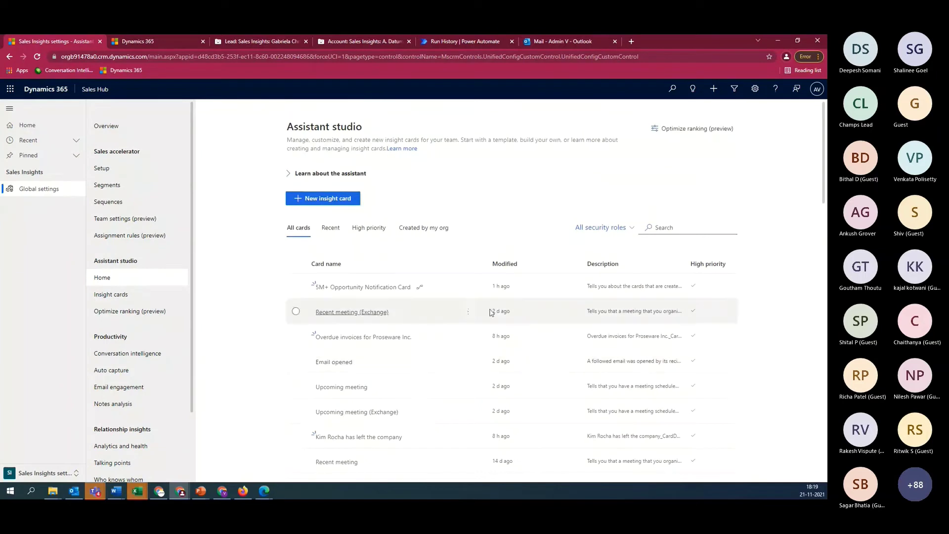
{"action": "left_click", "coordinate": [468, 287]}
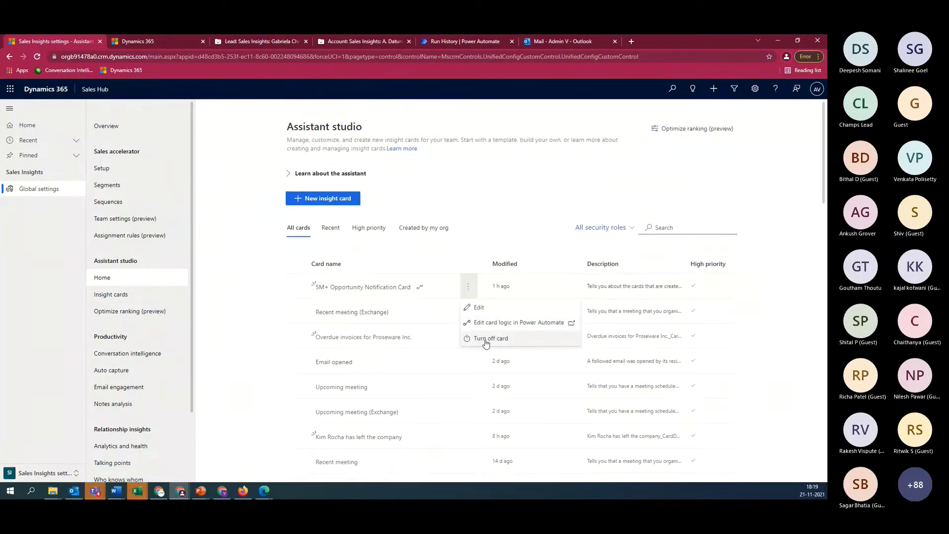
{"action": "left_click", "coordinate": [242, 307]}
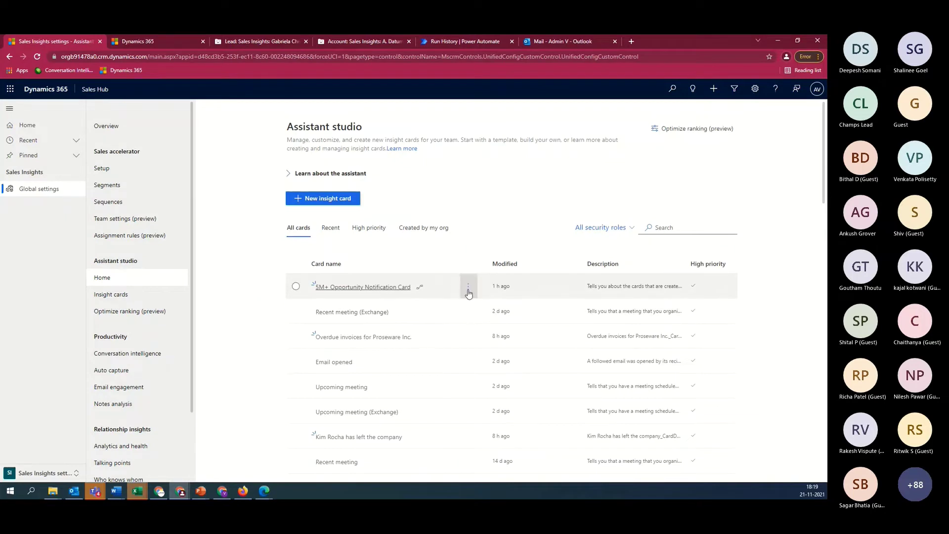
Open the Recent meeting (Exchange) insight card for editing
{"action": "mouse_move", "coordinate": [469, 293]}
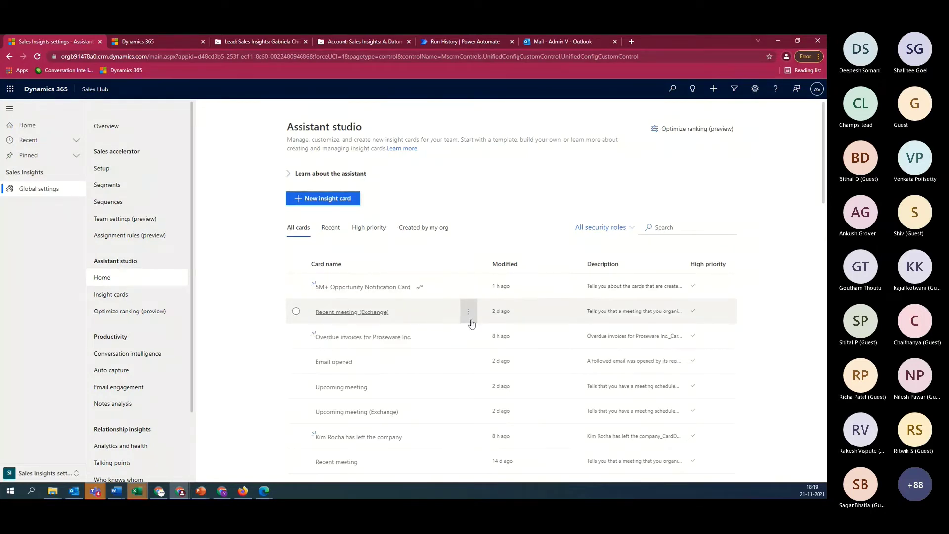
{"action": "mouse_move", "coordinate": [470, 312]}
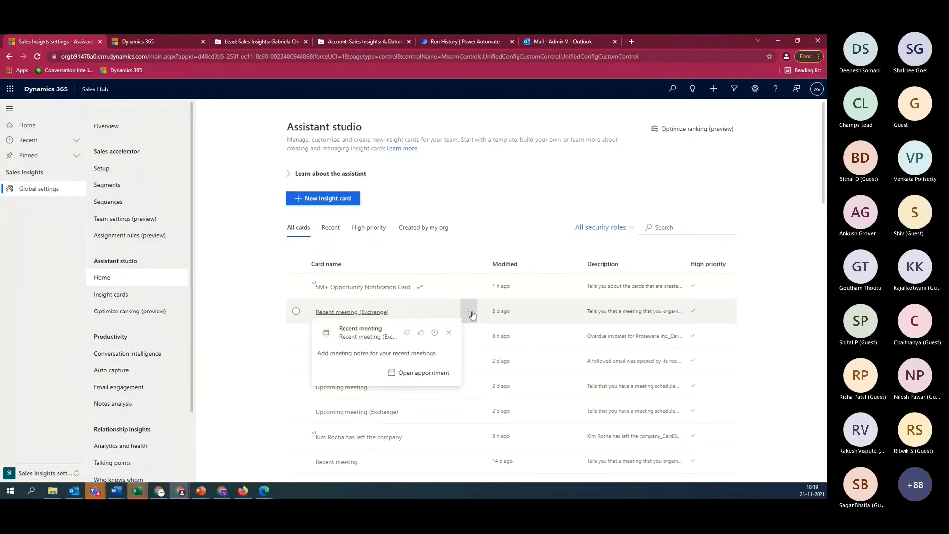
{"action": "left_click", "coordinate": [469, 314]}
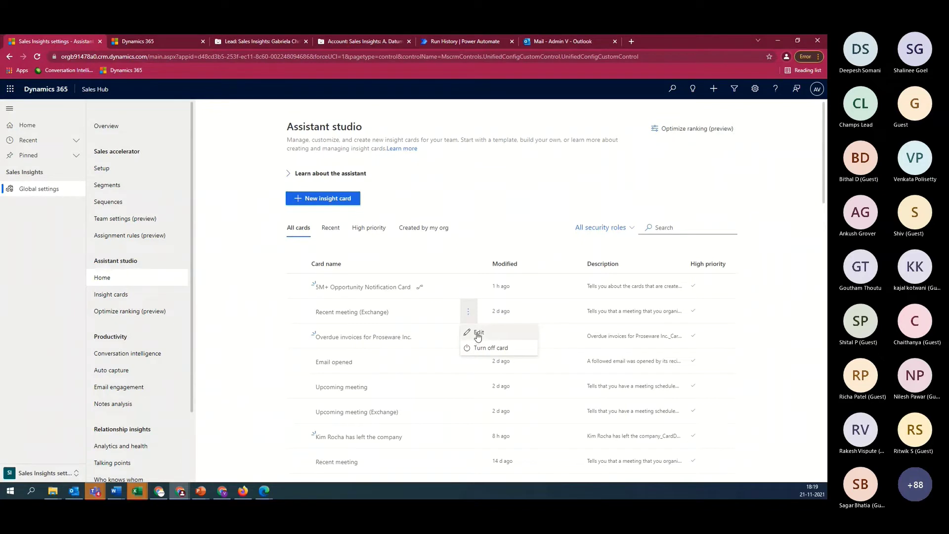
{"action": "left_click", "coordinate": [479, 333]}
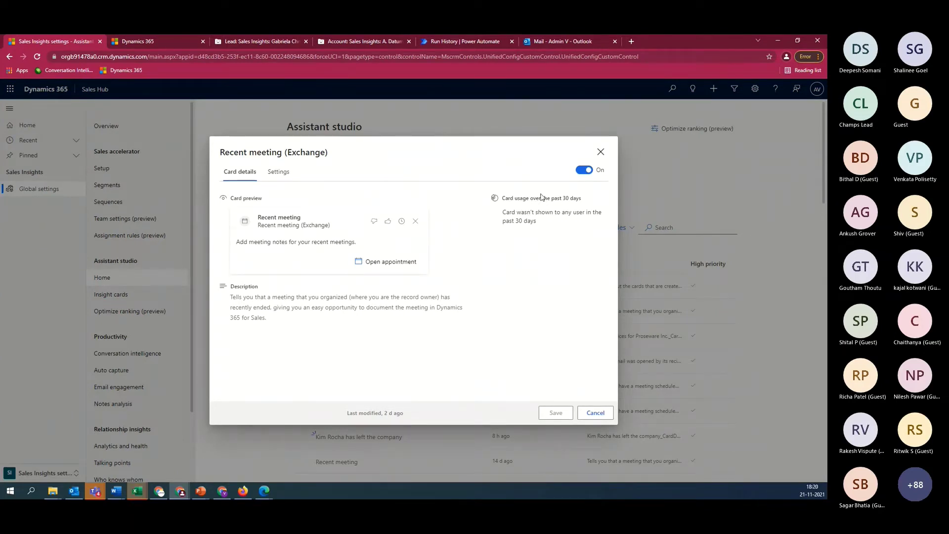
Close the Recent meeting (Exchange) details and the 5M+ card preview, then browse All cards
{"action": "left_click", "coordinate": [600, 153]}
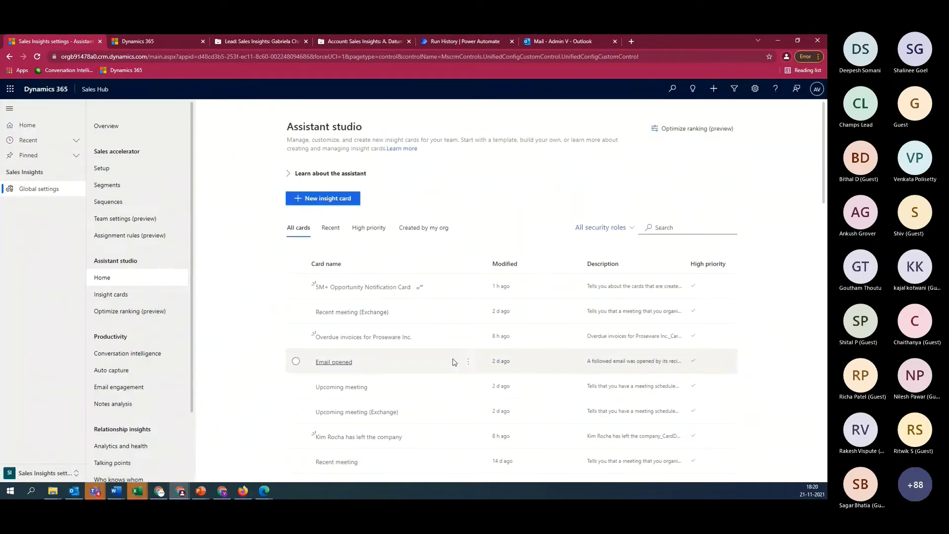
{"action": "mouse_move", "coordinate": [454, 362]}
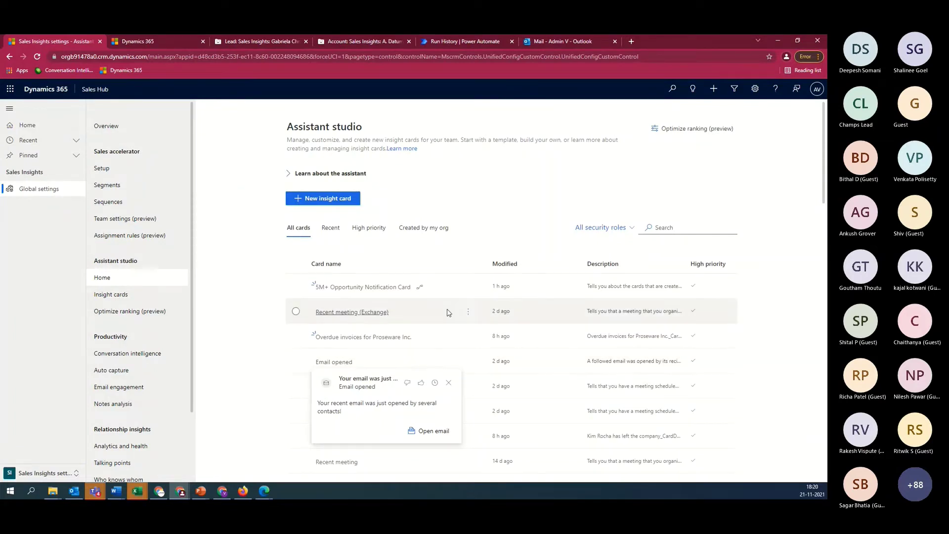
{"action": "mouse_move", "coordinate": [355, 289]}
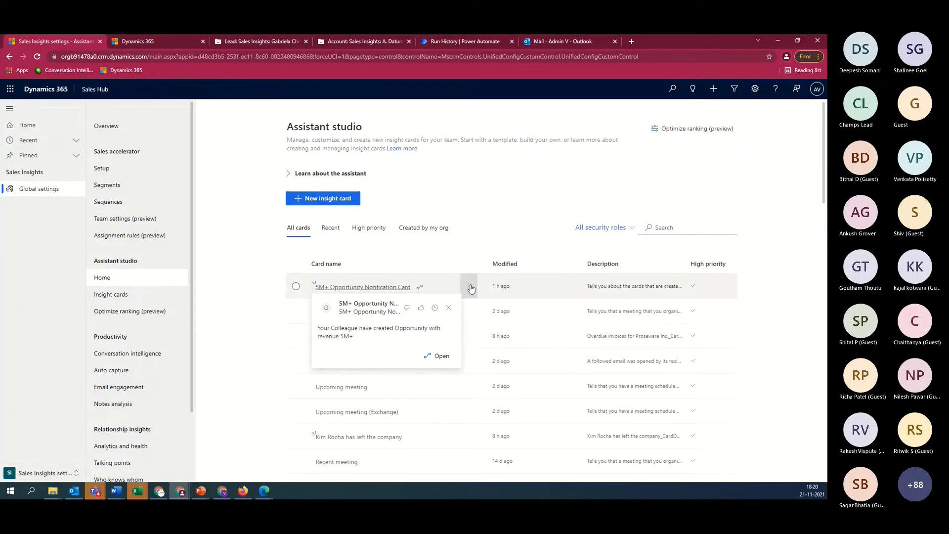
{"action": "left_click", "coordinate": [500, 298]}
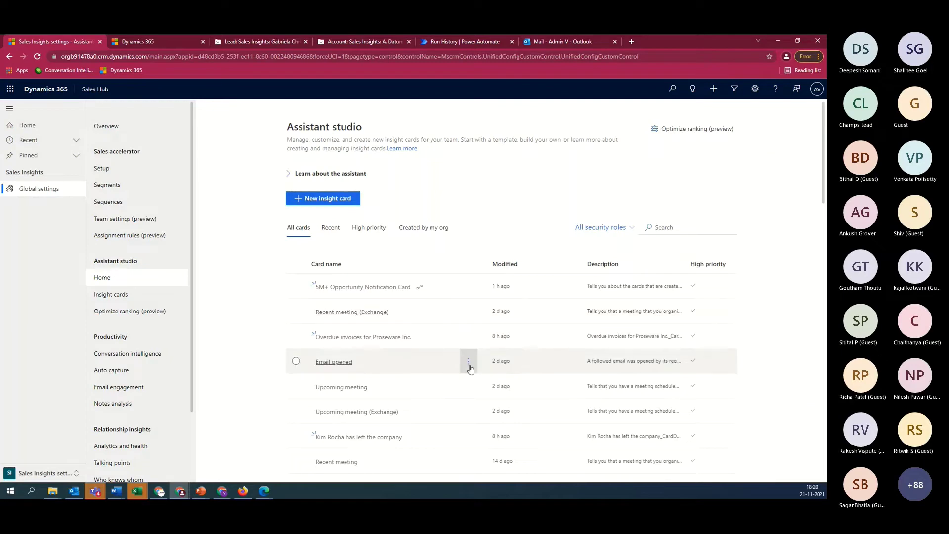
{"action": "scroll", "coordinate": [470, 369], "scroll_direction": "down", "scroll_amount": 3}
{"action": "scroll", "coordinate": [470, 367], "scroll_direction": "up", "scroll_amount": 2}
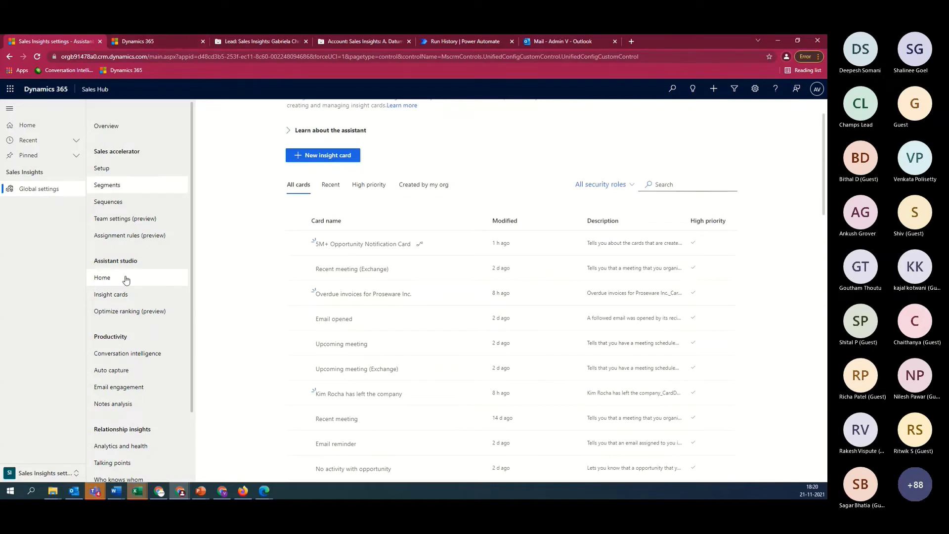
{"action": "scroll", "coordinate": [453, 330], "scroll_direction": "down", "scroll_amount": 1}
{"action": "scroll", "coordinate": [454, 338], "scroll_direction": "down", "scroll_amount": 10}
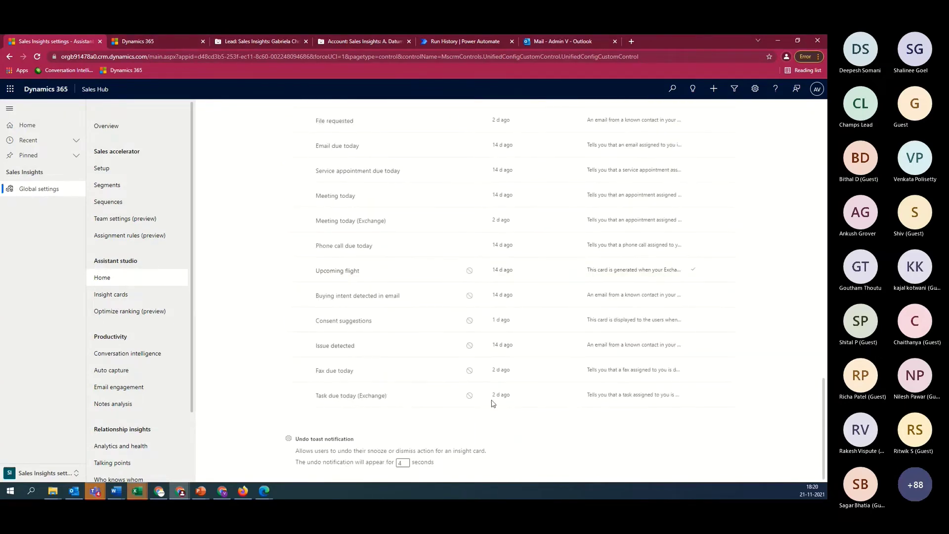
{"action": "mouse_move", "coordinate": [473, 276]}
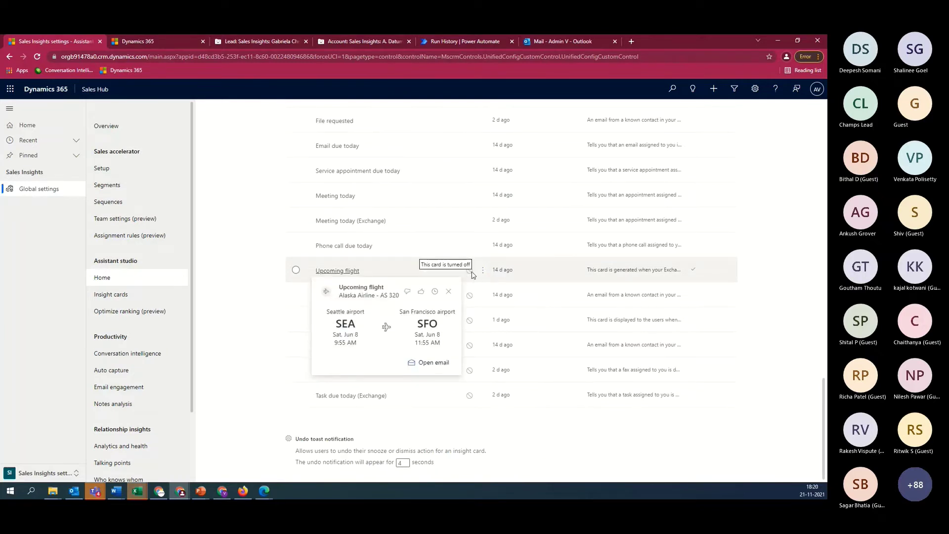
{"action": "scroll", "coordinate": [516, 317], "scroll_direction": "up", "scroll_amount": 7}
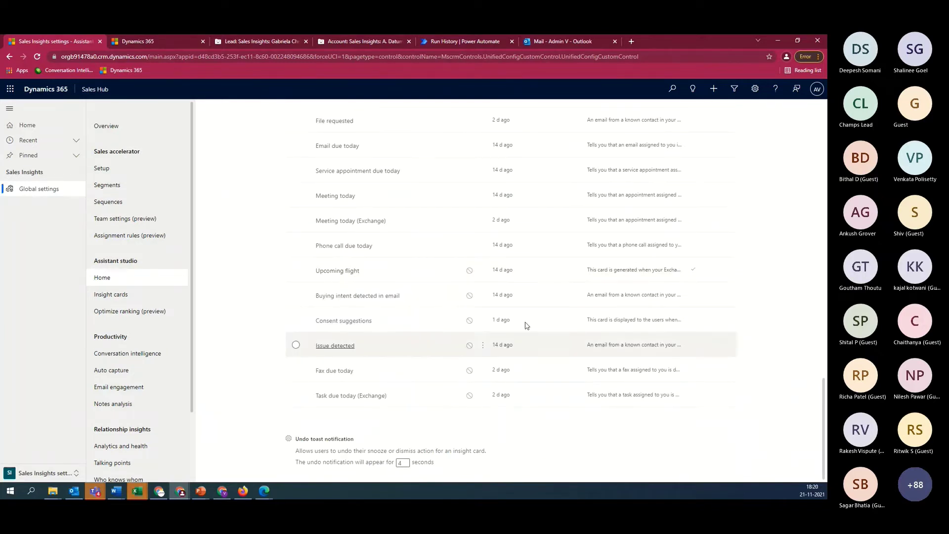
{"action": "scroll", "coordinate": [517, 317], "scroll_direction": "up", "scroll_amount": 7}
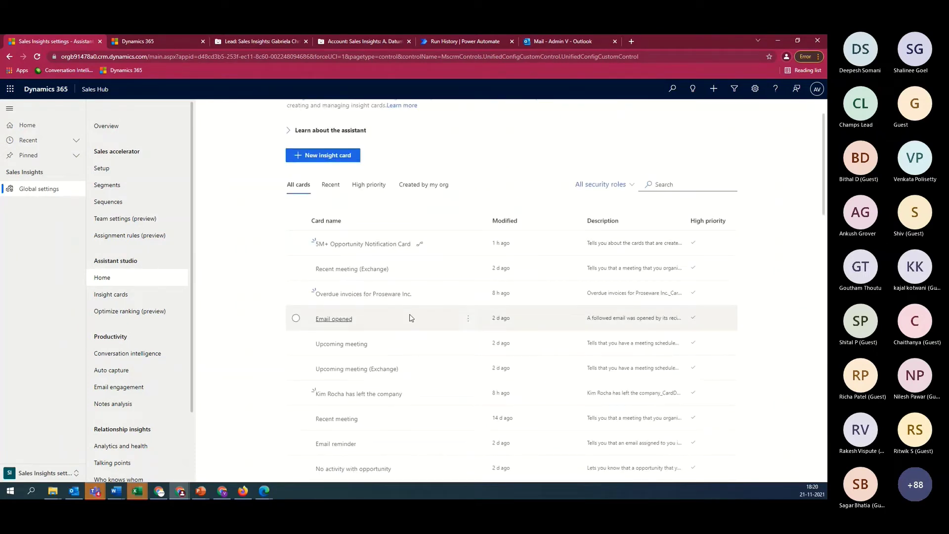
{"action": "mouse_move", "coordinate": [410, 318]}
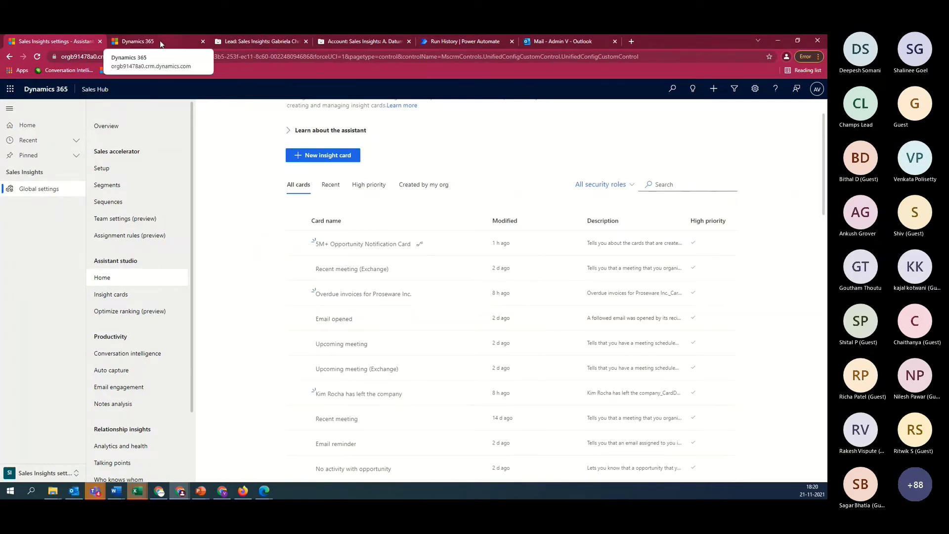
In Personal settings, check the 5M+ Opportunity Notification Card's options, then return to the lead
{"action": "left_click", "coordinate": [71, 473]}
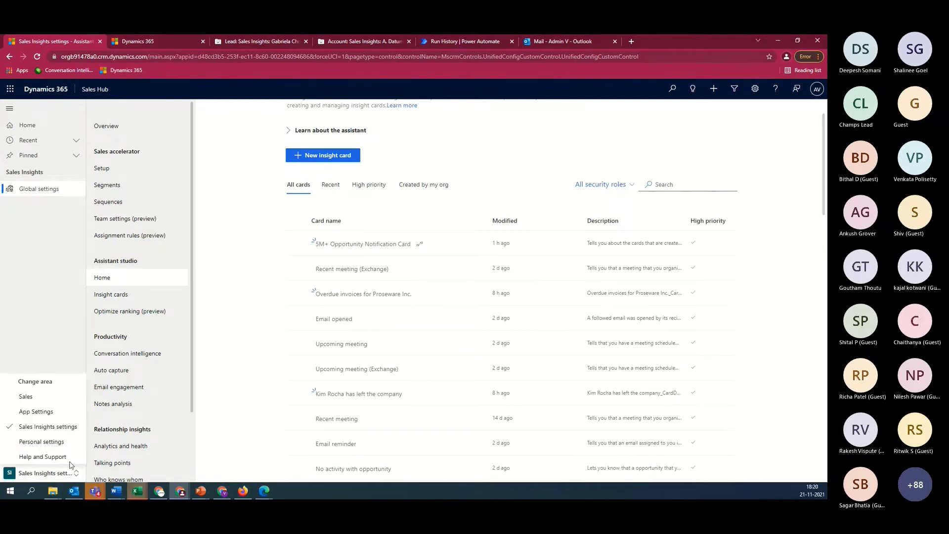
{"action": "left_click", "coordinate": [48, 441]}
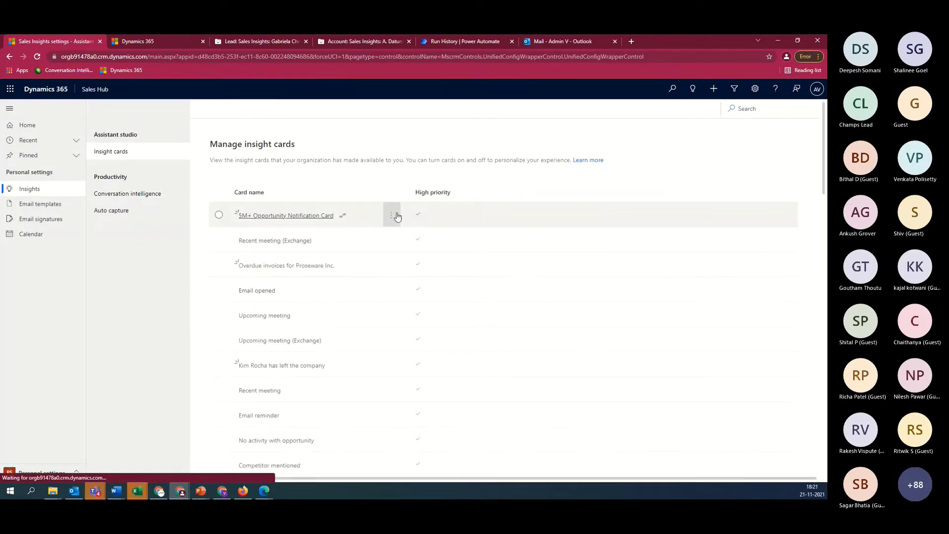
{"action": "left_click", "coordinate": [392, 216]}
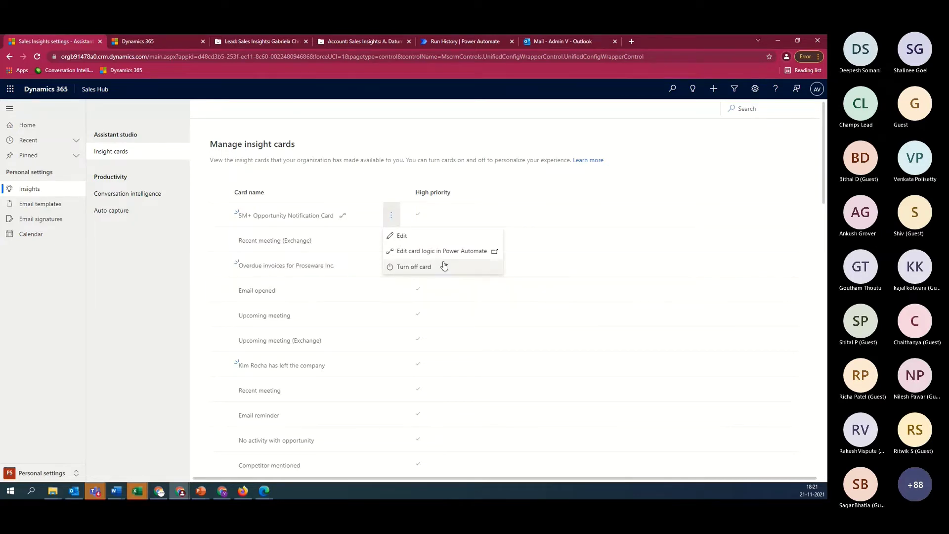
{"action": "left_click", "coordinate": [143, 42]}
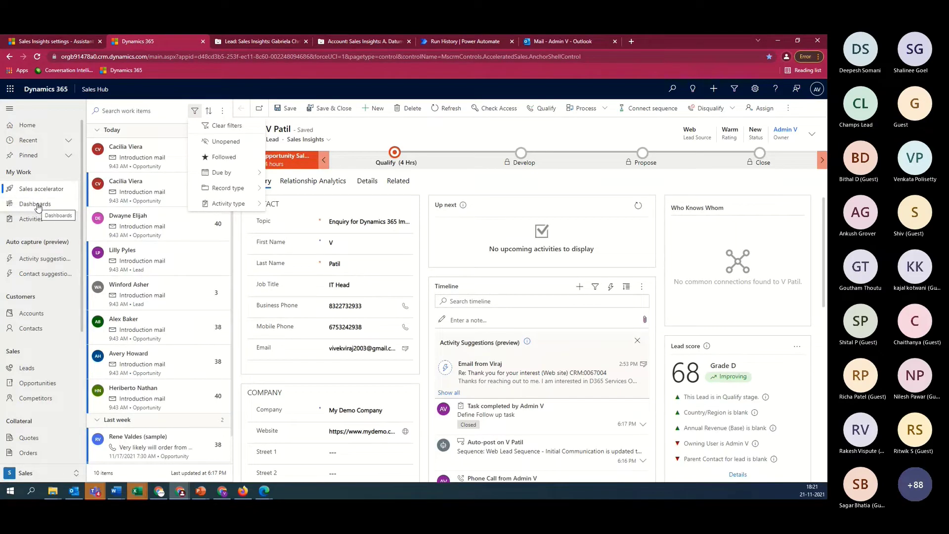
Open the Sales Activity Social Dashboard and view the email-opened reminder's details
{"action": "left_click", "coordinate": [38, 206]}
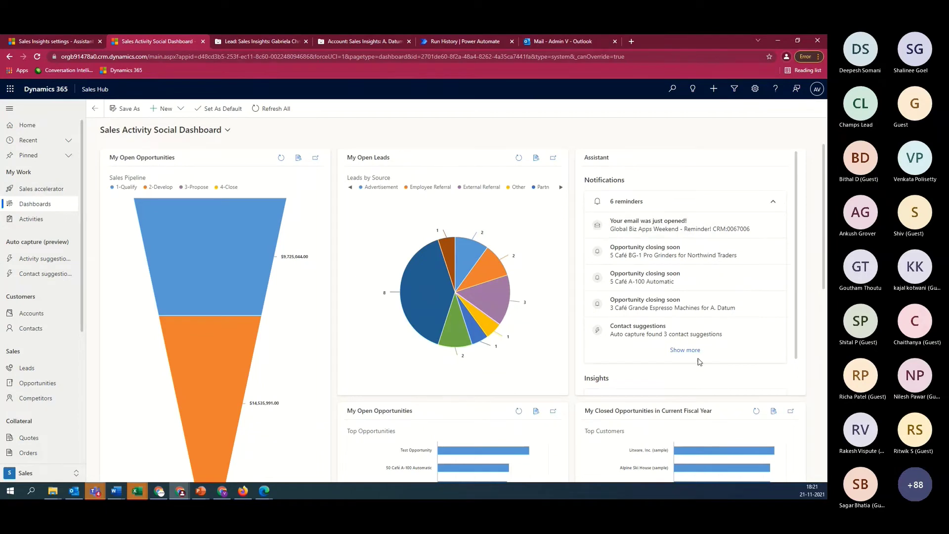
{"action": "scroll", "coordinate": [695, 341], "scroll_direction": "down", "scroll_amount": 1}
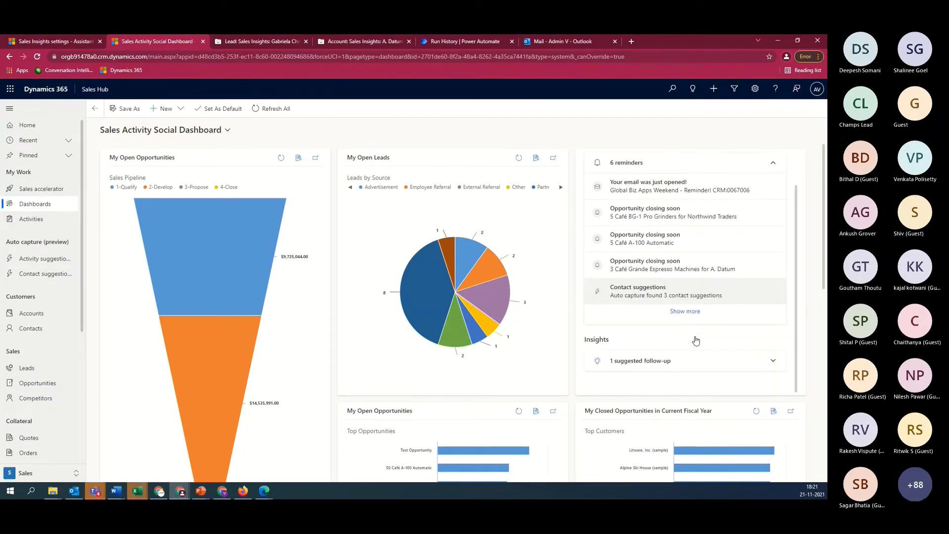
{"action": "scroll", "coordinate": [696, 339], "scroll_direction": "up", "scroll_amount": 1}
{"action": "left_click", "coordinate": [689, 226]}
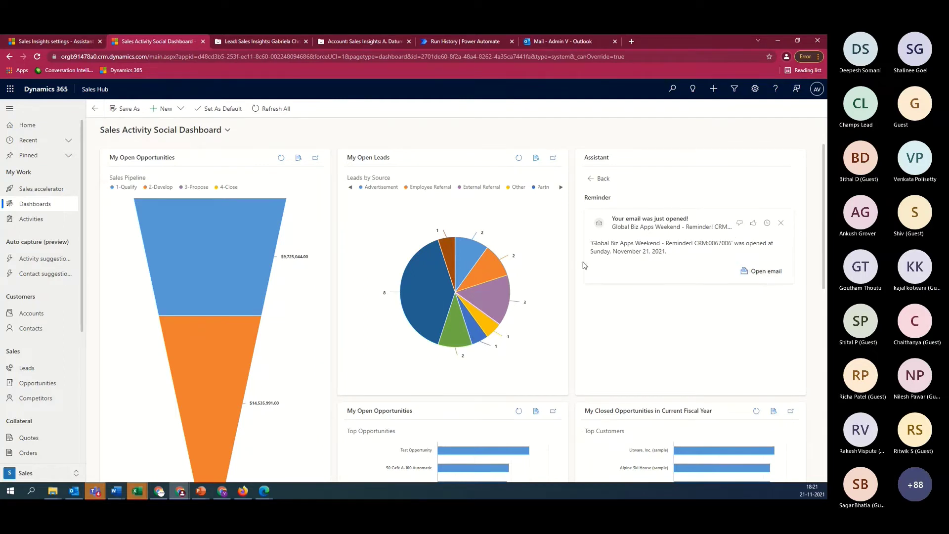
{"action": "left_click", "coordinate": [769, 272]}
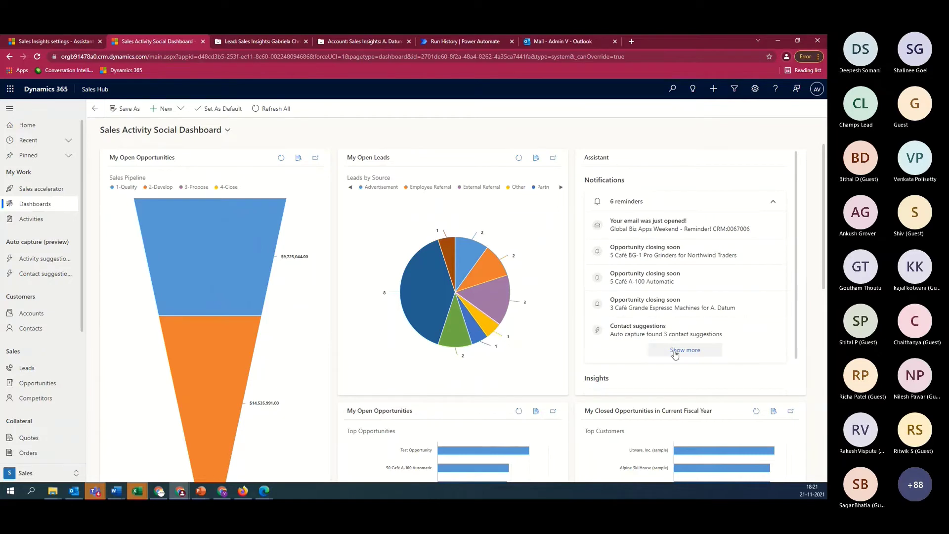
Expand the Assistant panel and scroll through all 6 reminders
{"action": "left_click", "coordinate": [683, 350]}
{"action": "scroll", "coordinate": [704, 299], "scroll_direction": "down", "scroll_amount": 5}
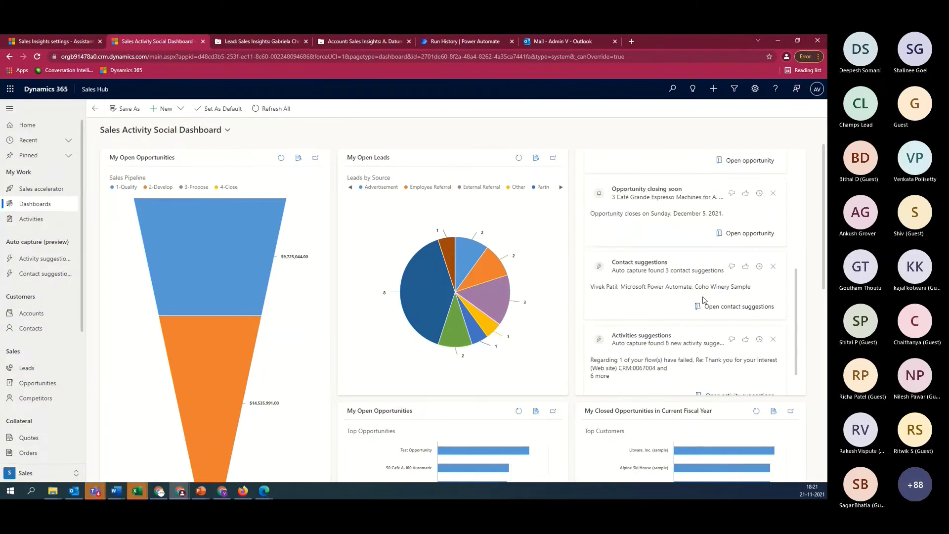
{"action": "scroll", "coordinate": [705, 341], "scroll_direction": "up", "scroll_amount": 5}
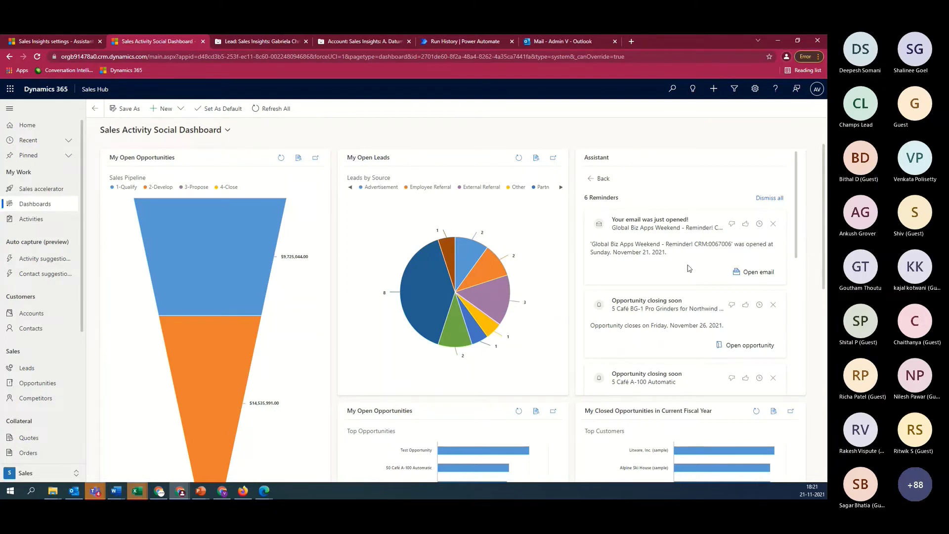
{"action": "scroll", "coordinate": [719, 380], "scroll_direction": "down", "scroll_amount": 6}
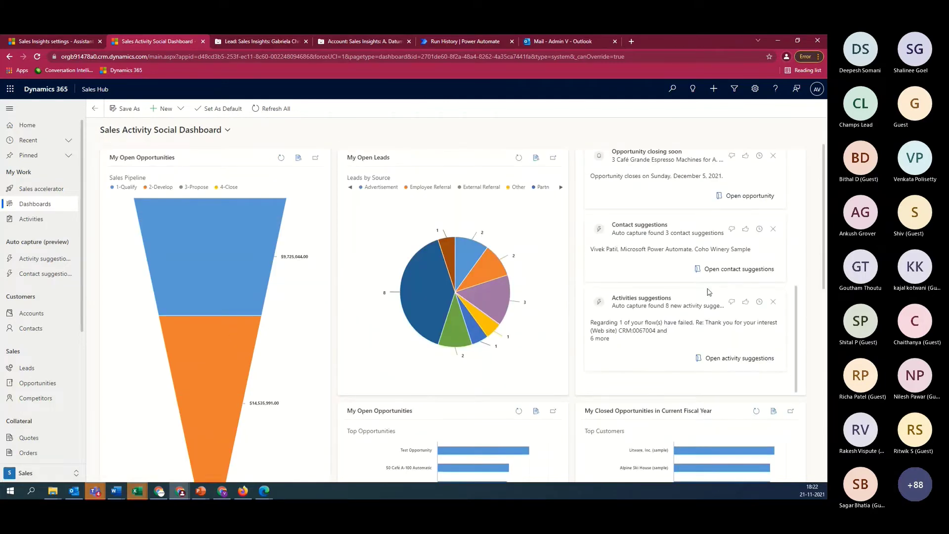
{"action": "scroll", "coordinate": [710, 292], "scroll_direction": "up", "scroll_amount": 3}
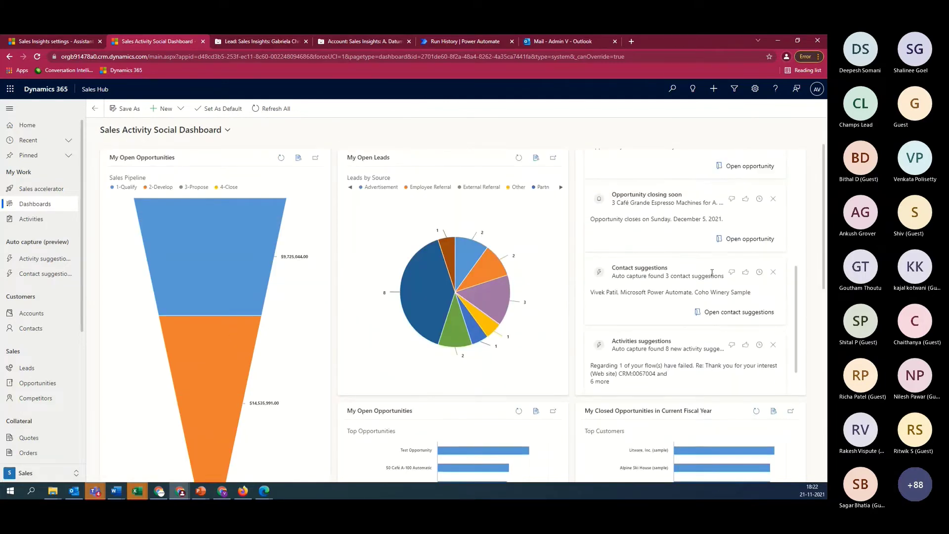
{"action": "scroll", "coordinate": [713, 276], "scroll_direction": "up", "scroll_amount": 5}
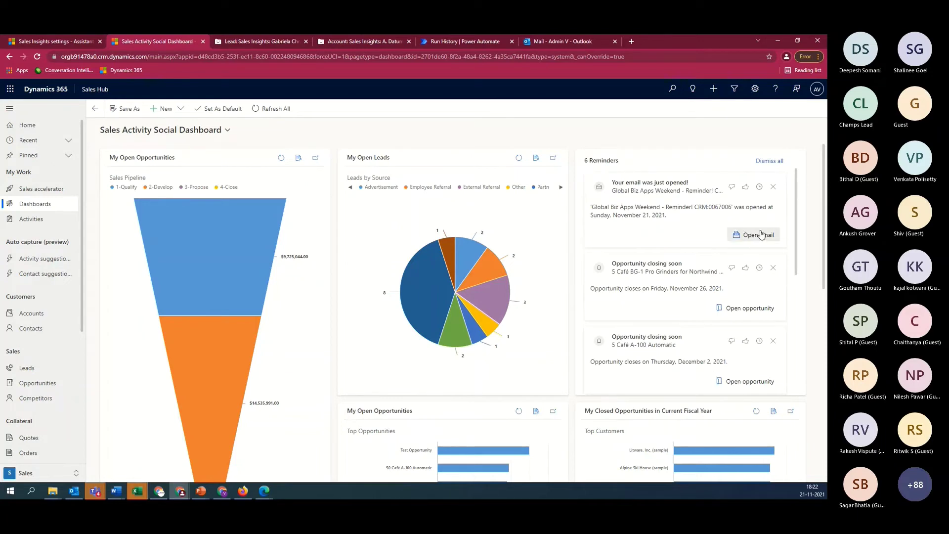
{"action": "scroll", "coordinate": [756, 247], "scroll_direction": "down", "scroll_amount": 5}
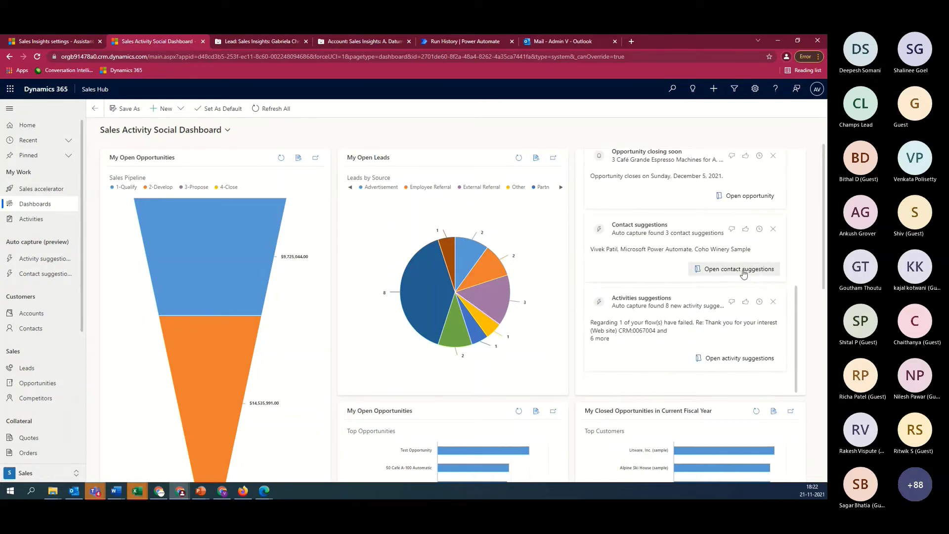
{"action": "scroll", "coordinate": [713, 323], "scroll_direction": "up", "scroll_amount": 1}
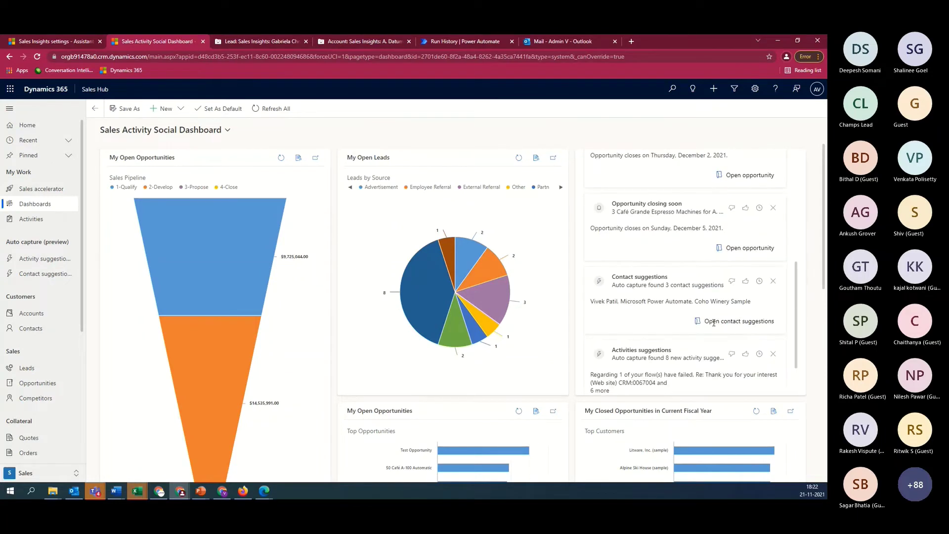
{"action": "scroll", "coordinate": [713, 323], "scroll_direction": "up", "scroll_amount": 4}
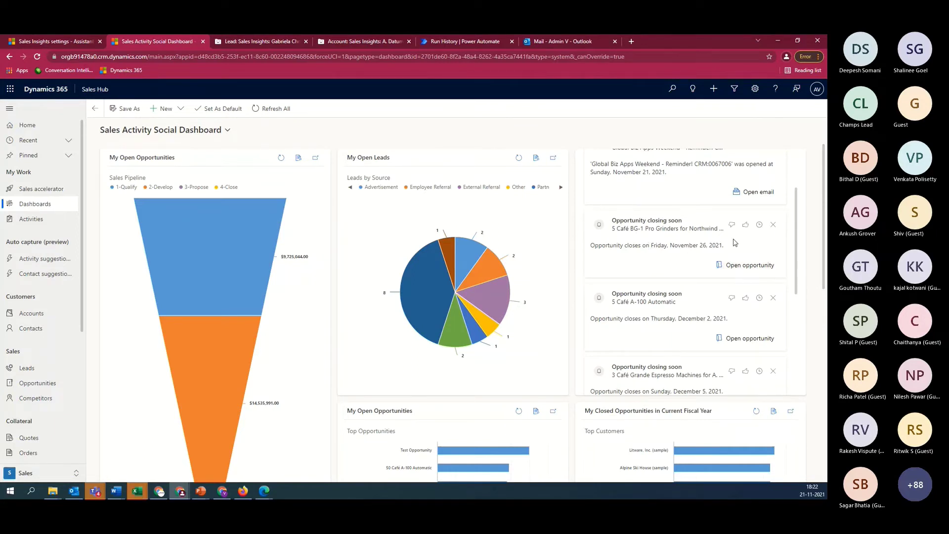
View the 5 Café BG-1 Pro Grinders opportunity, then go back to the Sales Insights settings tab
{"action": "left_click", "coordinate": [748, 267]}
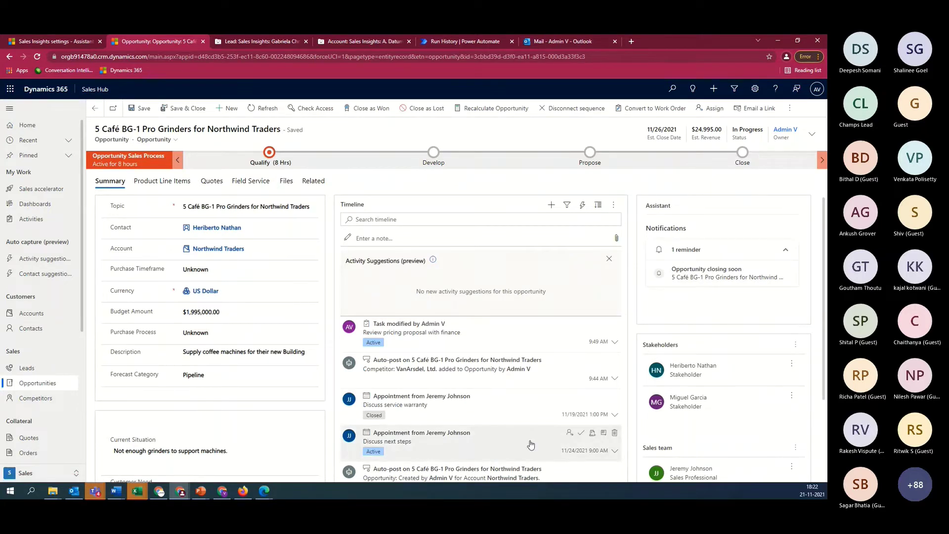
{"action": "left_click", "coordinate": [9, 57]}
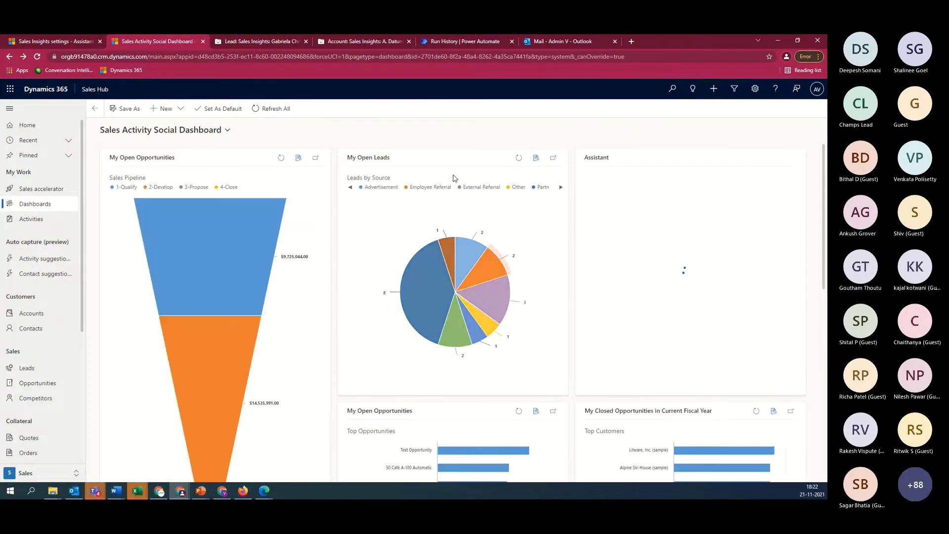
{"action": "left_click", "coordinate": [47, 42]}
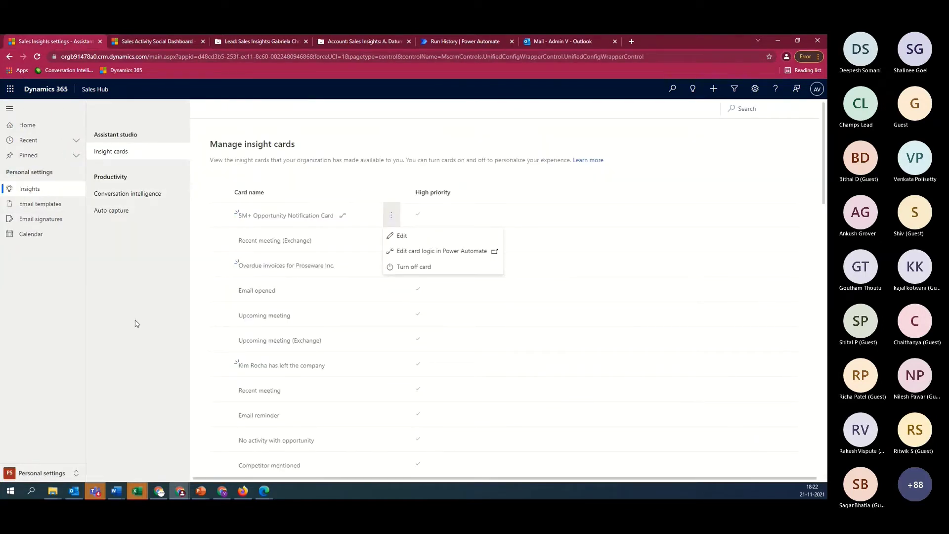
Switch to the Sales Insights settings area and bring up the flow's successful run history
{"action": "left_click", "coordinate": [58, 474]}
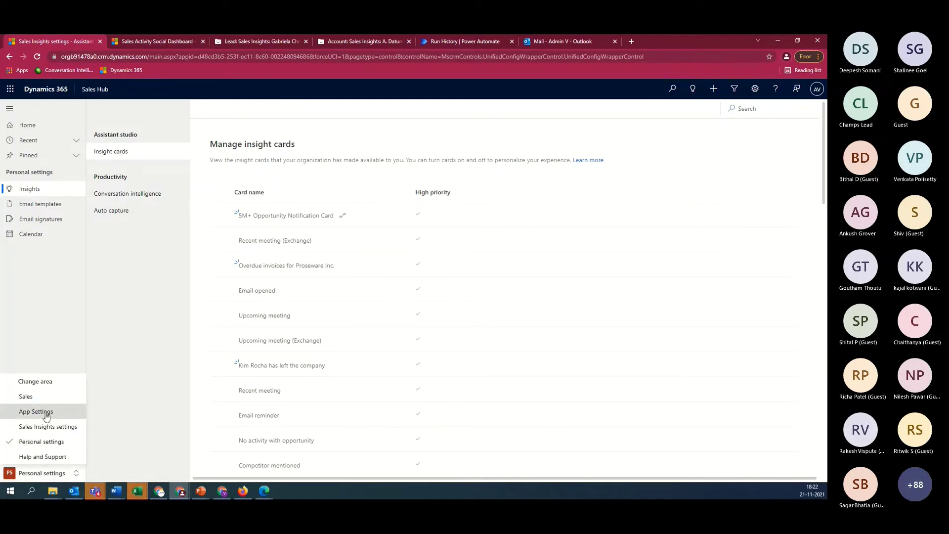
{"action": "left_click", "coordinate": [52, 427]}
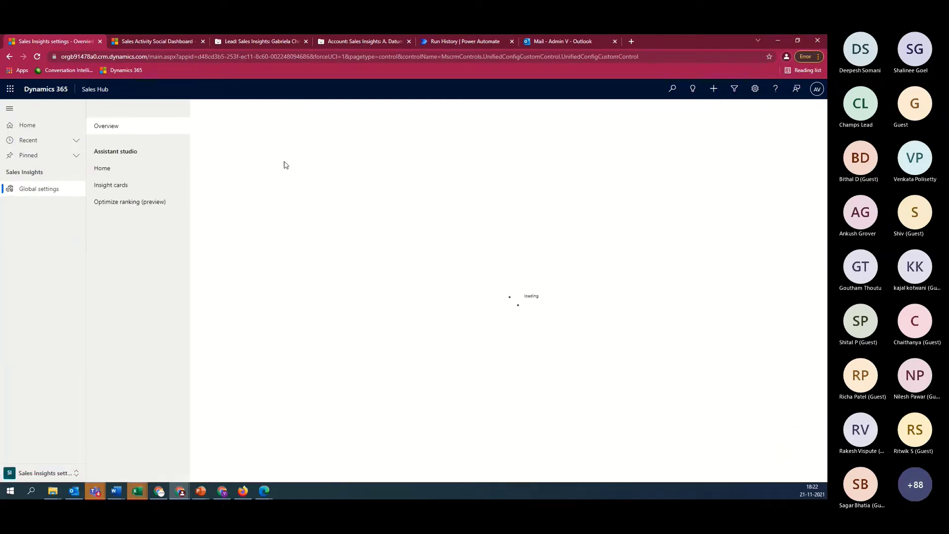
{"action": "left_click", "coordinate": [455, 41]}
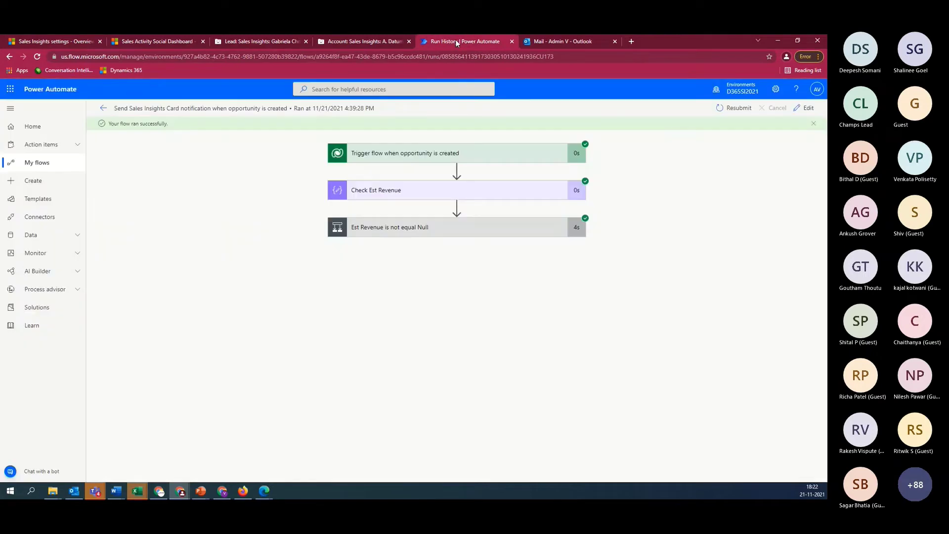
Open the 'Send Sales Insights Card notification when opportunity is created' flow from My flows in edit mode
{"action": "left_click", "coordinate": [31, 162]}
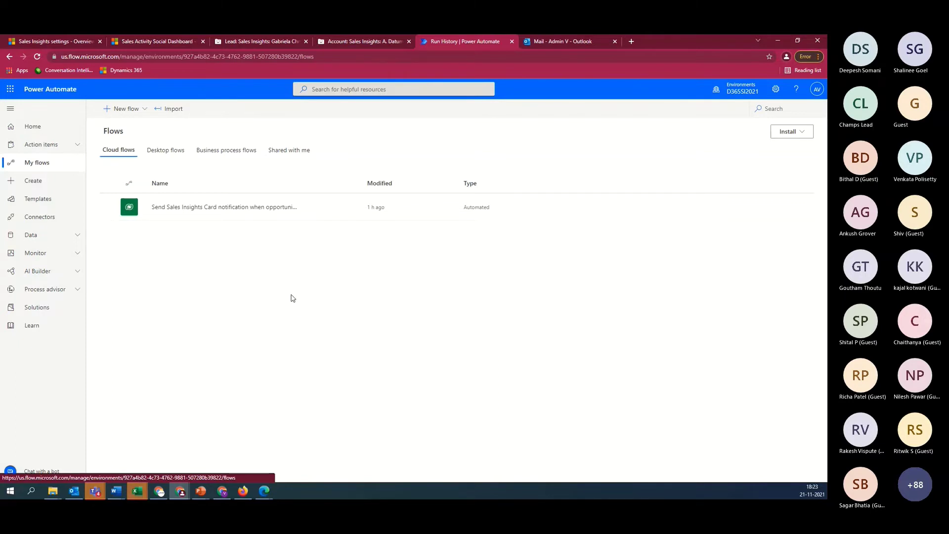
{"action": "left_click", "coordinate": [266, 208]}
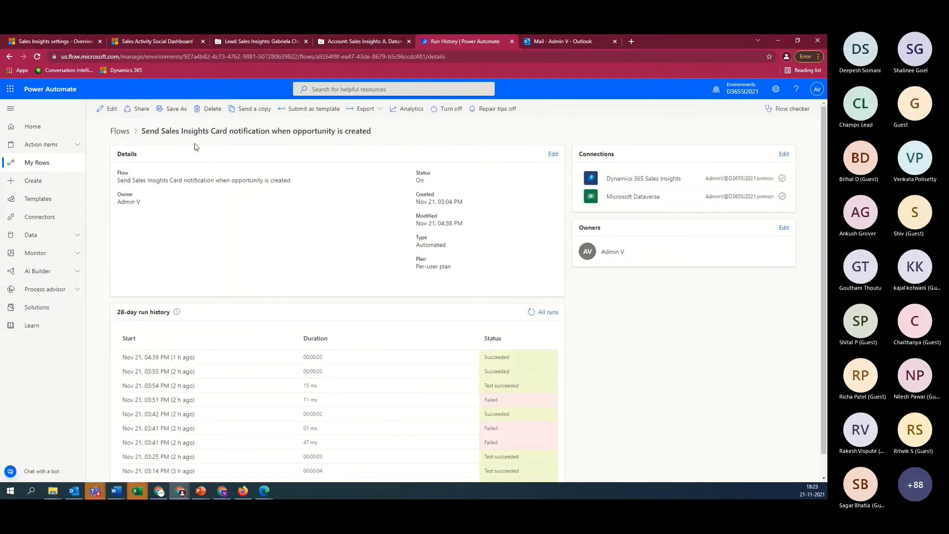
{"action": "left_click", "coordinate": [108, 108]}
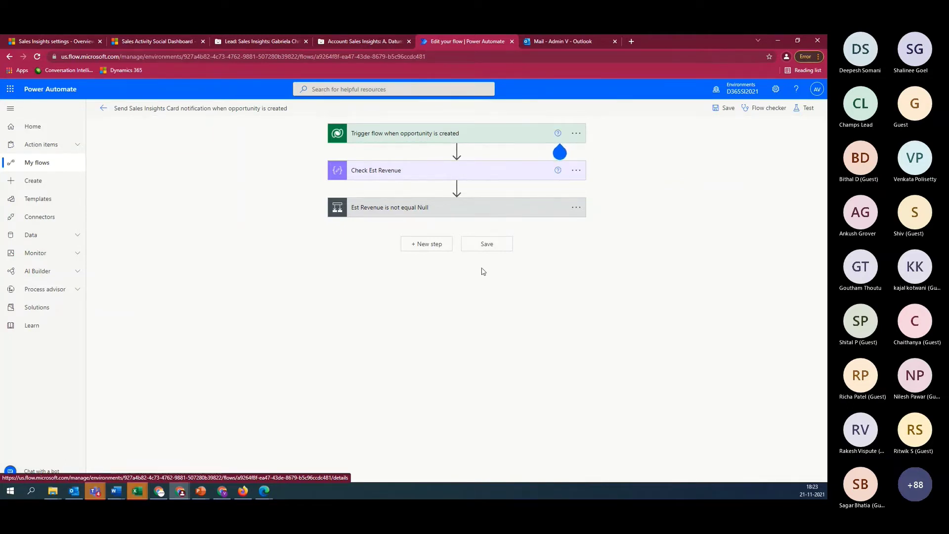
Expand the trigger, Est Revenue and 5000000 conditions, manager null check and Create the Card action
{"action": "left_click", "coordinate": [447, 136]}
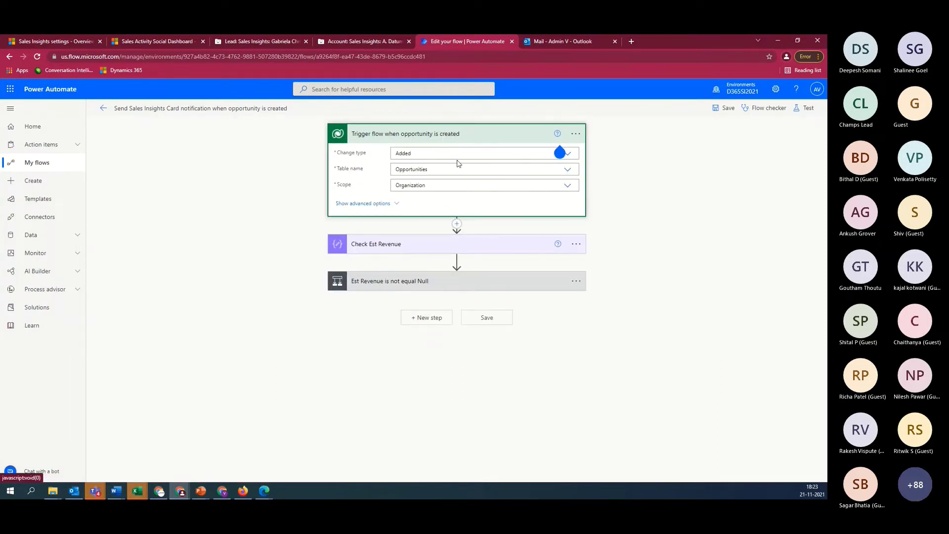
{"action": "left_click", "coordinate": [451, 286]}
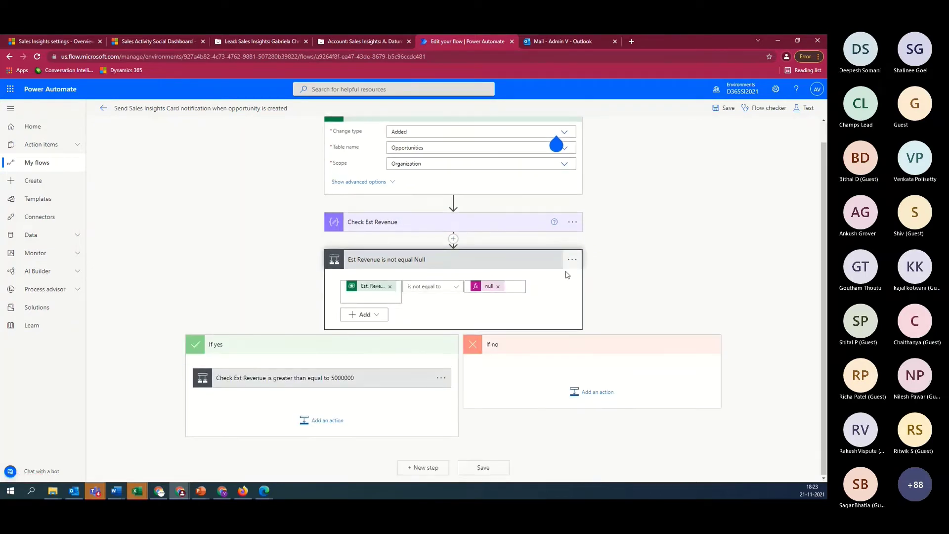
{"action": "left_click", "coordinate": [338, 382]}
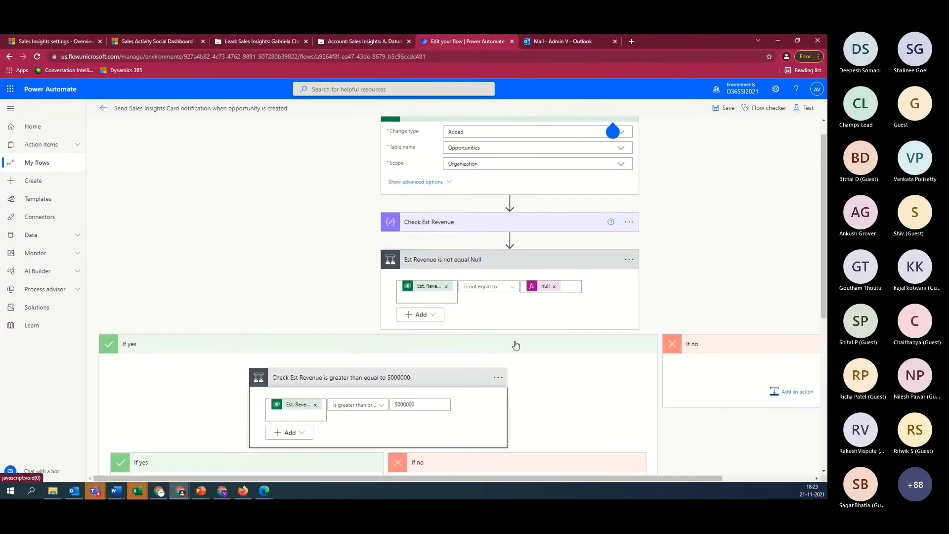
{"action": "scroll", "coordinate": [516, 345], "scroll_direction": "down", "scroll_amount": 5}
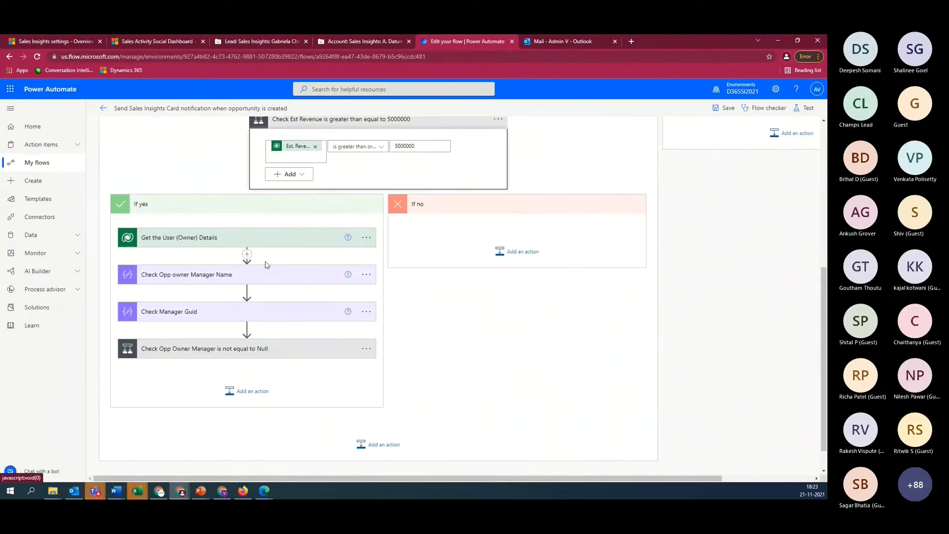
{"action": "left_click", "coordinate": [246, 349]}
{"action": "scroll", "coordinate": [277, 326], "scroll_direction": "down", "scroll_amount": 4}
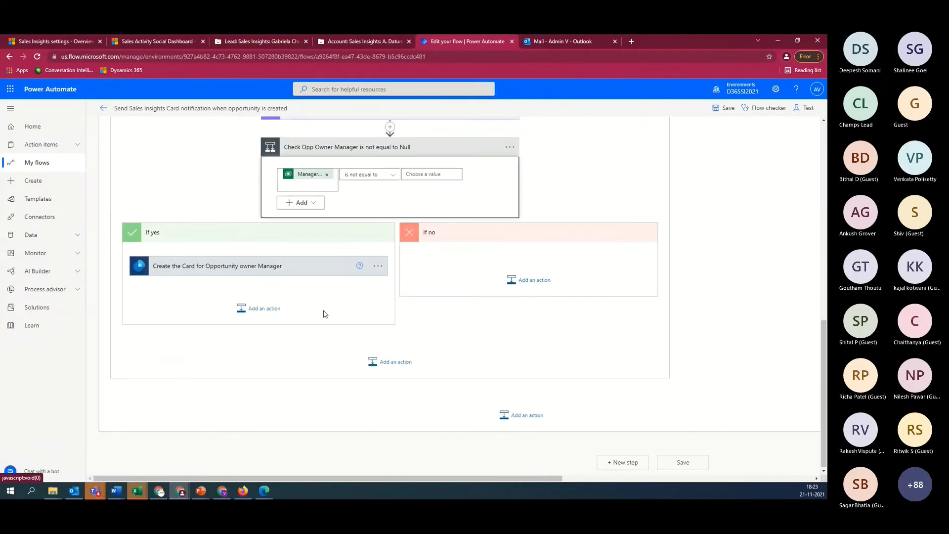
{"action": "left_click", "coordinate": [240, 267]}
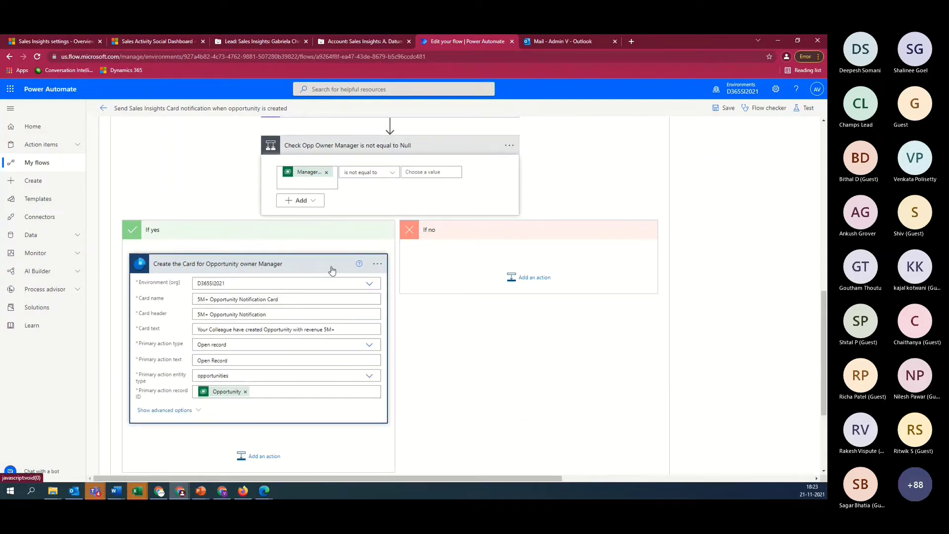
Search 'insi' for a new If no action to find Sales Insights' Create card for assistant V3
{"action": "left_click", "coordinate": [528, 279]}
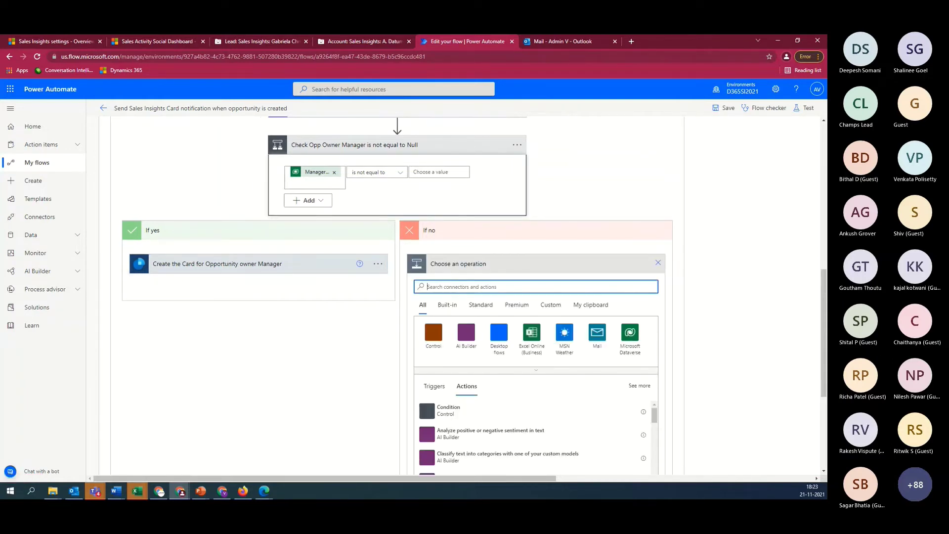
{"action": "type", "text": "insi"}
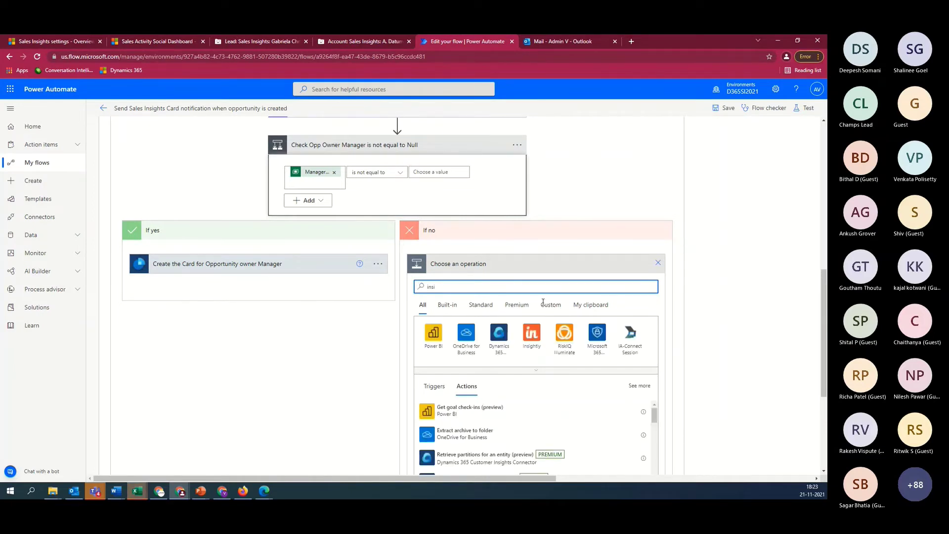
{"action": "scroll", "coordinate": [608, 351], "scroll_direction": "down", "scroll_amount": 3}
{"action": "scroll", "coordinate": [517, 307], "scroll_direction": "down", "scroll_amount": 3}
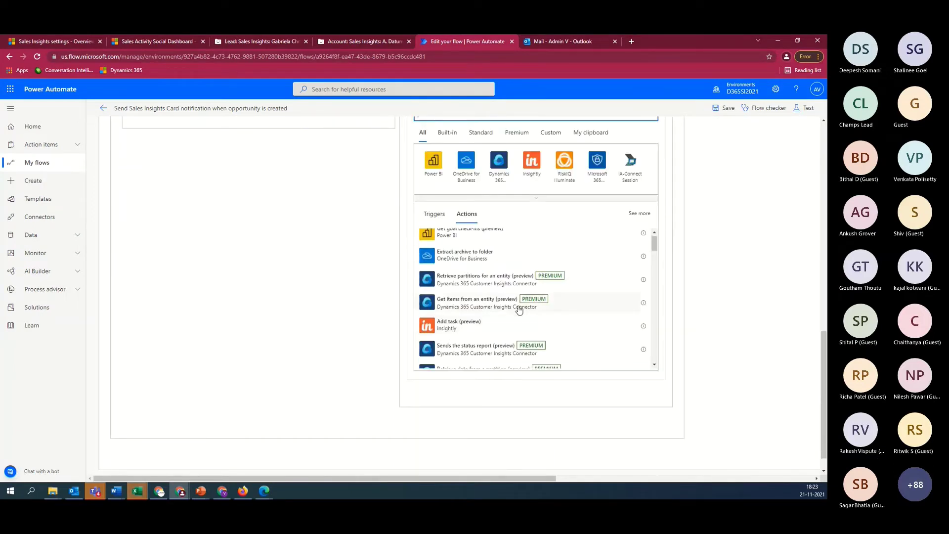
{"action": "scroll", "coordinate": [519, 309], "scroll_direction": "down", "scroll_amount": 10}
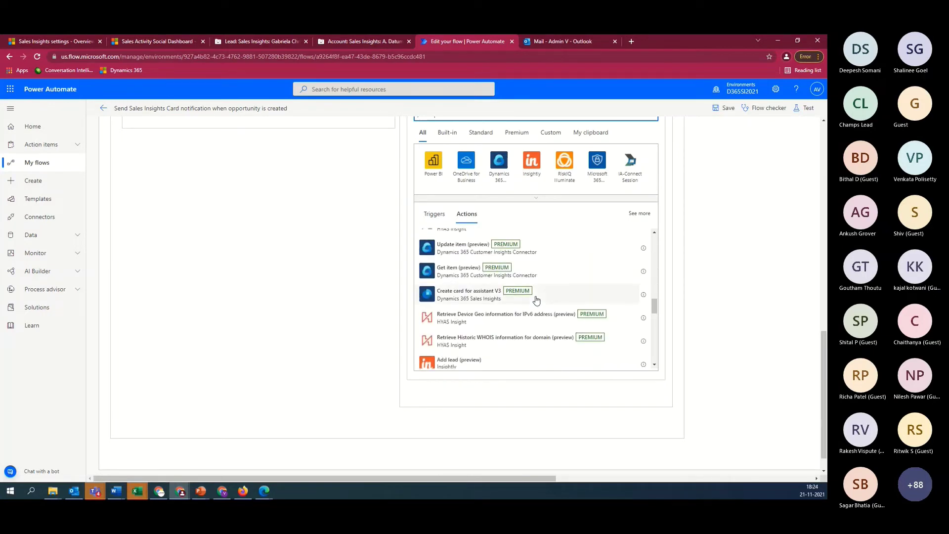
{"action": "scroll", "coordinate": [536, 301], "scroll_direction": "up", "scroll_amount": 3}
{"action": "scroll", "coordinate": [537, 301], "scroll_direction": "down", "scroll_amount": 1}
{"action": "scroll", "coordinate": [318, 265], "scroll_direction": "up", "scroll_amount": 3}
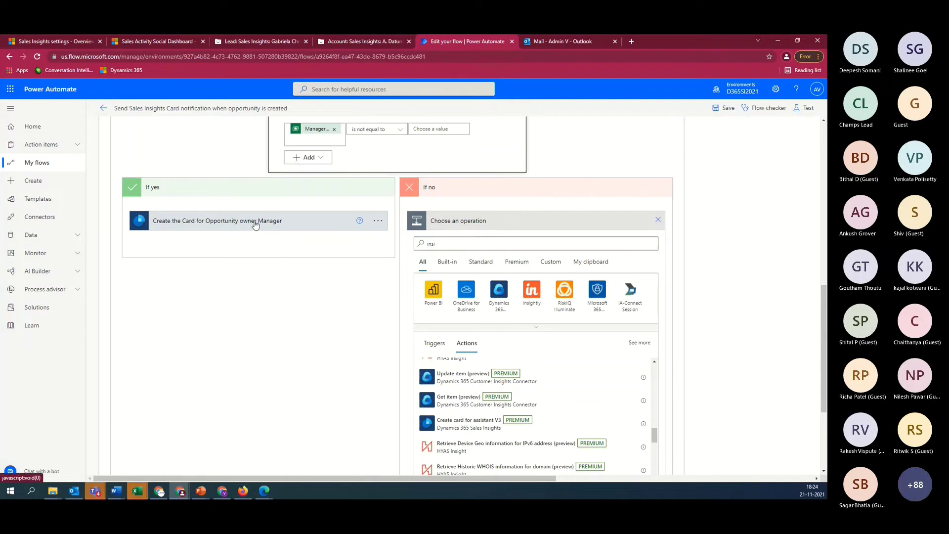
{"action": "left_click", "coordinate": [255, 226]}
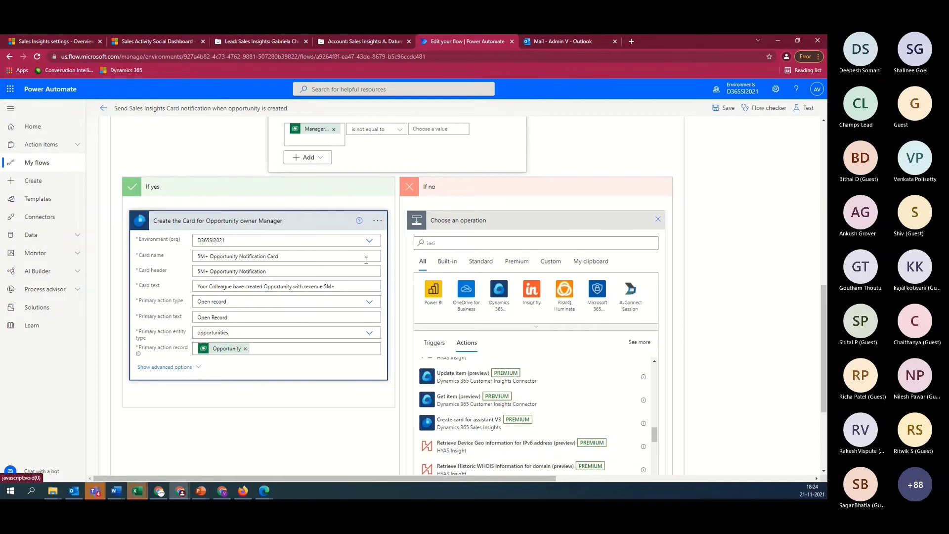
Review the card name and card header fields of the Create the Card action
{"action": "triple_click", "coordinate": [233, 257]}
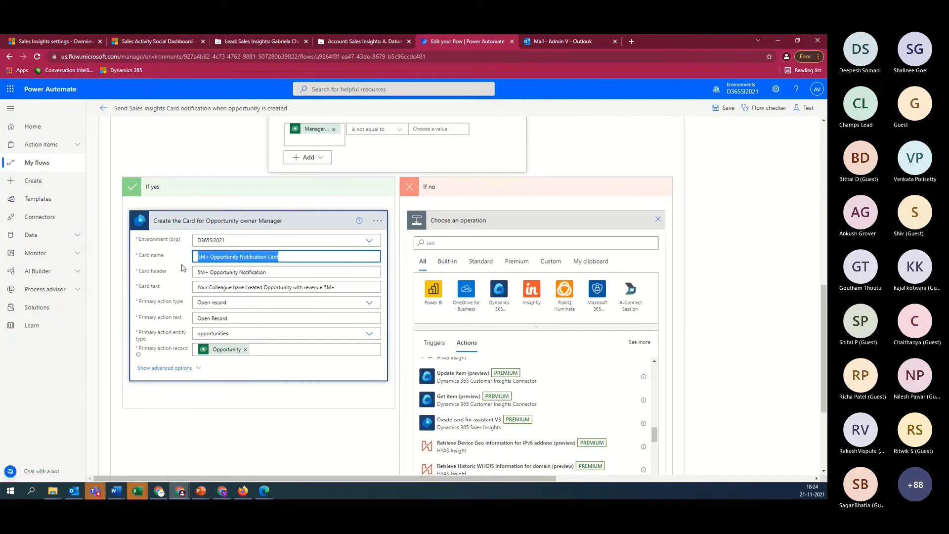
{"action": "left_click", "coordinate": [266, 283]}
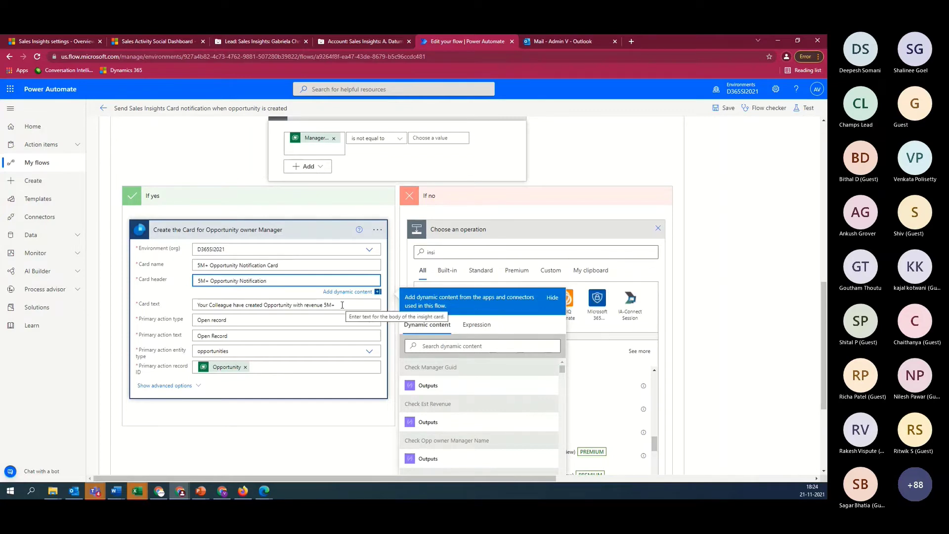
{"action": "left_click", "coordinate": [130, 44]}
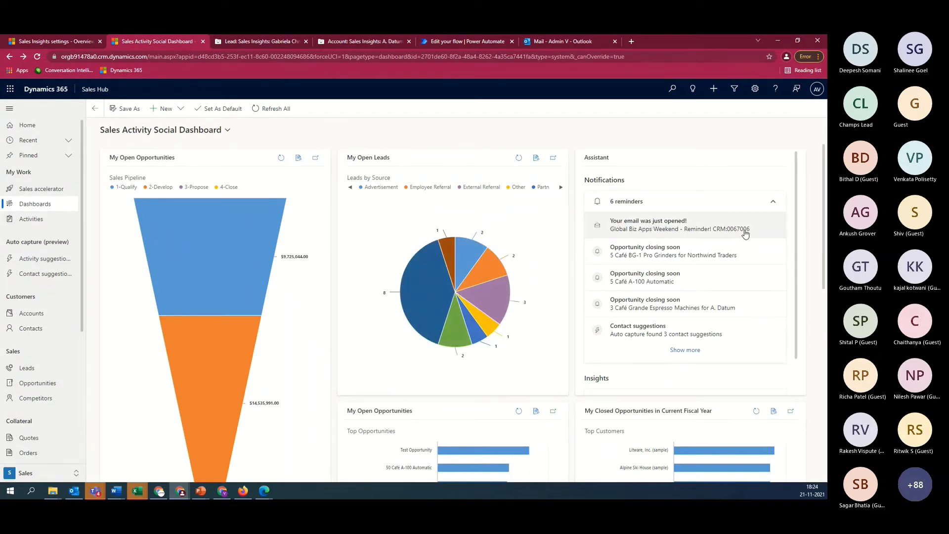
{"action": "left_click", "coordinate": [442, 43]}
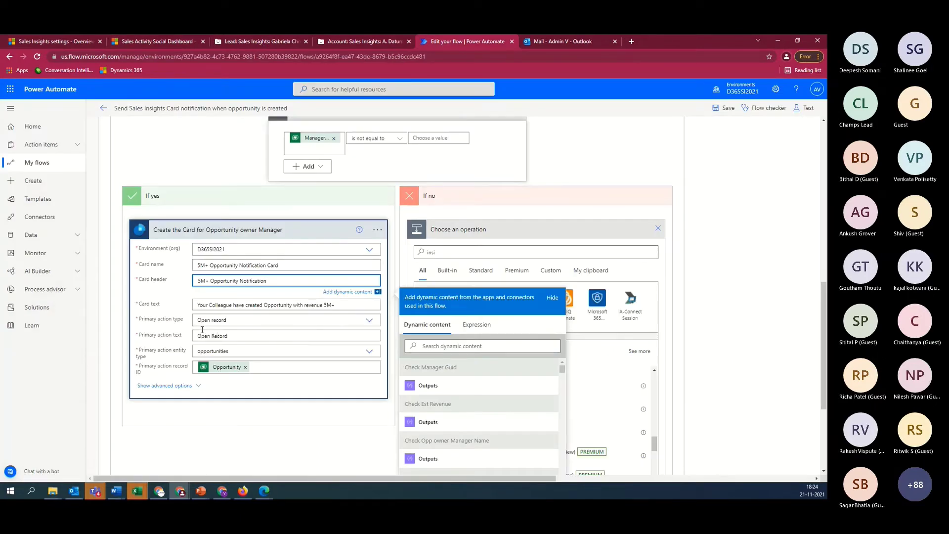
Keep Open record as the primary action type and discard the unused no-branch operation picker
{"action": "left_click", "coordinate": [370, 320]}
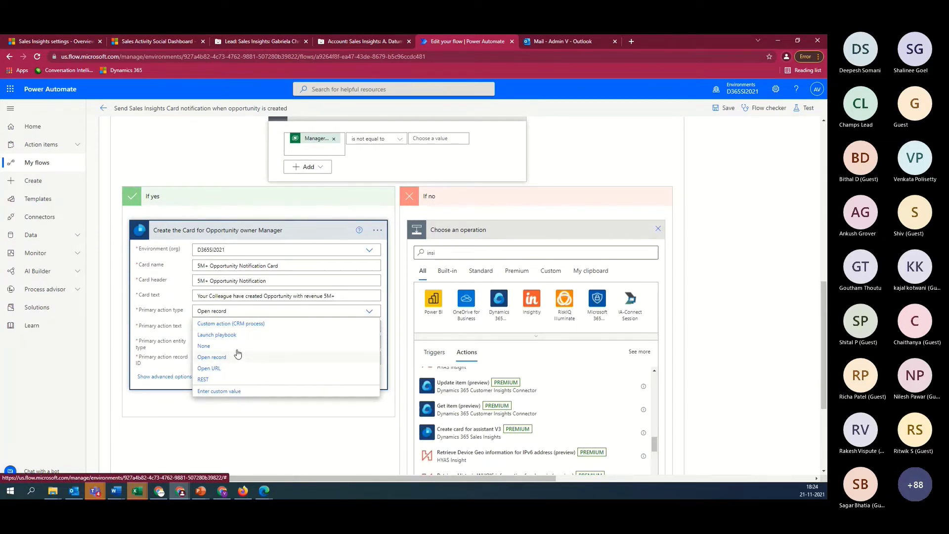
{"action": "left_click", "coordinate": [315, 447]}
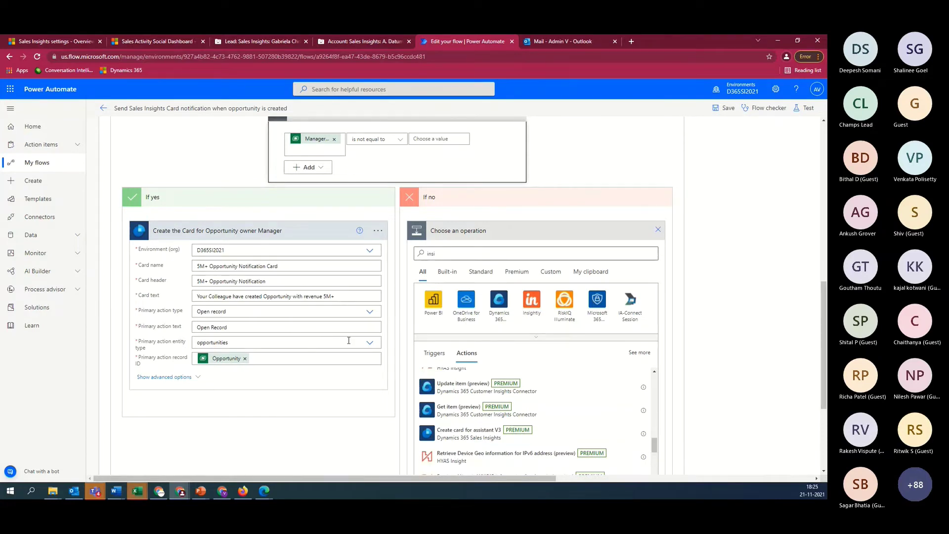
{"action": "left_click", "coordinate": [659, 230]}
{"action": "scroll", "coordinate": [610, 325], "scroll_direction": "up", "scroll_amount": 10}
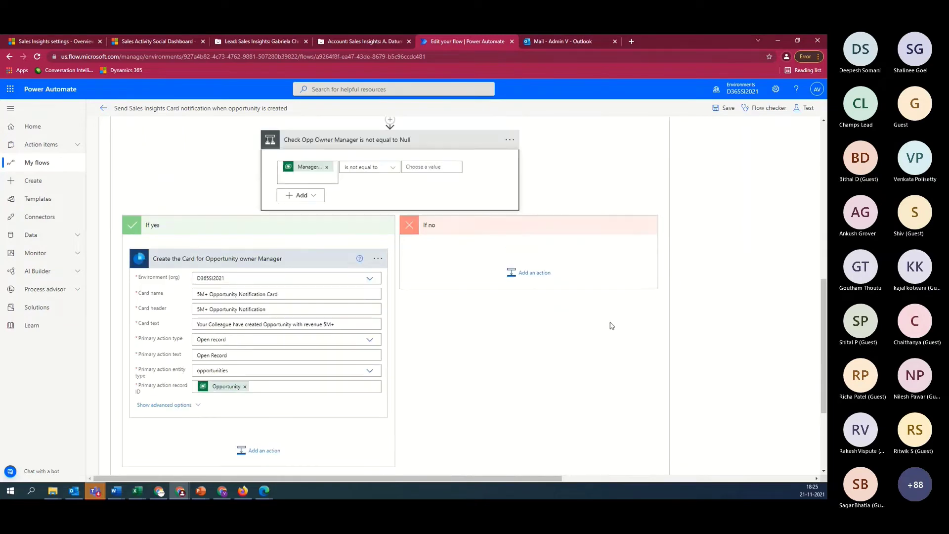
Return to the flow details page, then bring up and maximize the manager's private Dynamics 365 window
{"action": "left_click", "coordinate": [104, 108]}
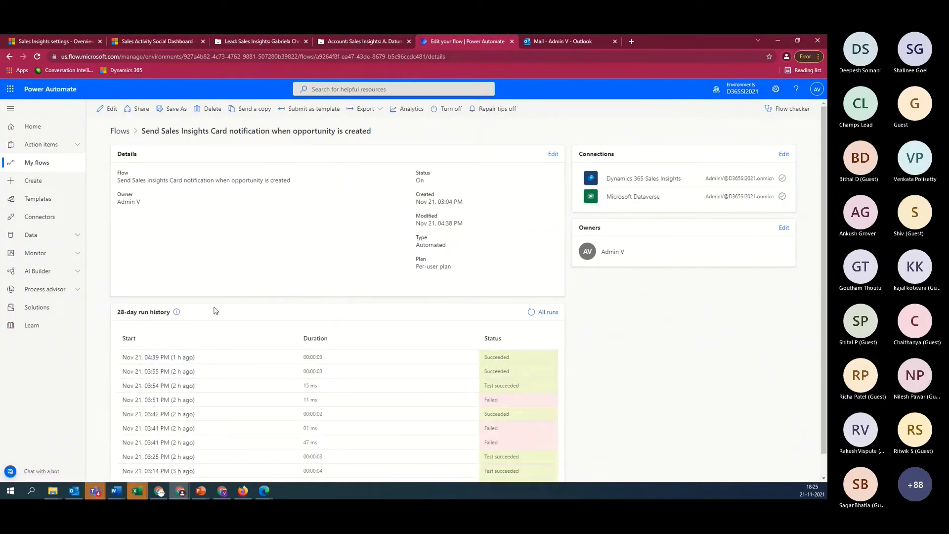
{"action": "left_click", "coordinate": [161, 41]}
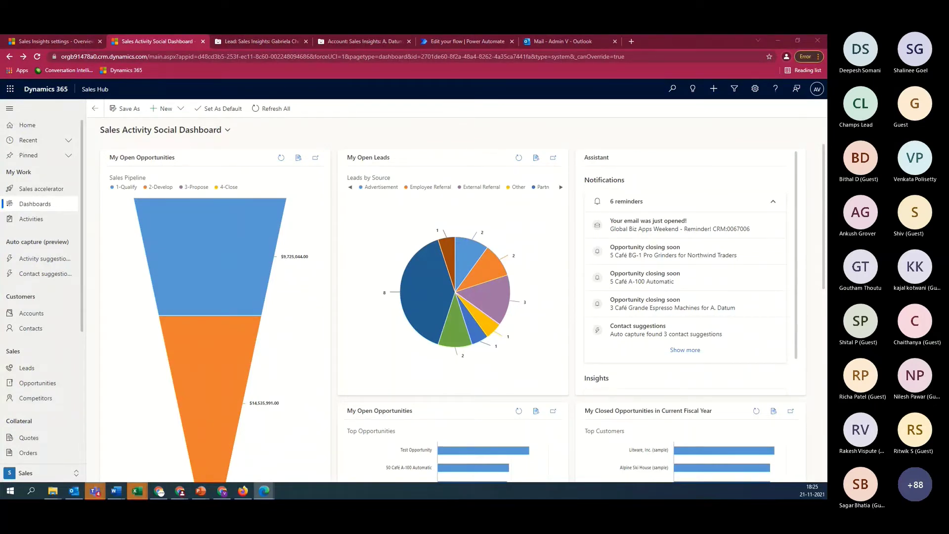
{"action": "left_click_drag", "start_coordinate": [0, 85], "coordinate": [390, 85]}
{"action": "left_click", "coordinate": [505, 86]}
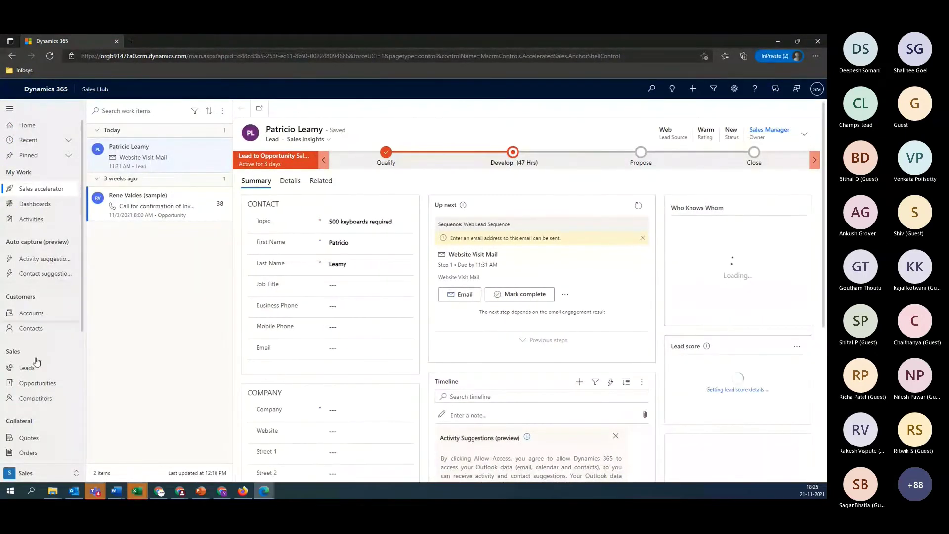
Open the manager's Sales Activity Social Dashboard and expand the Assistant to show all 9 reminders
{"action": "left_click", "coordinate": [42, 204]}
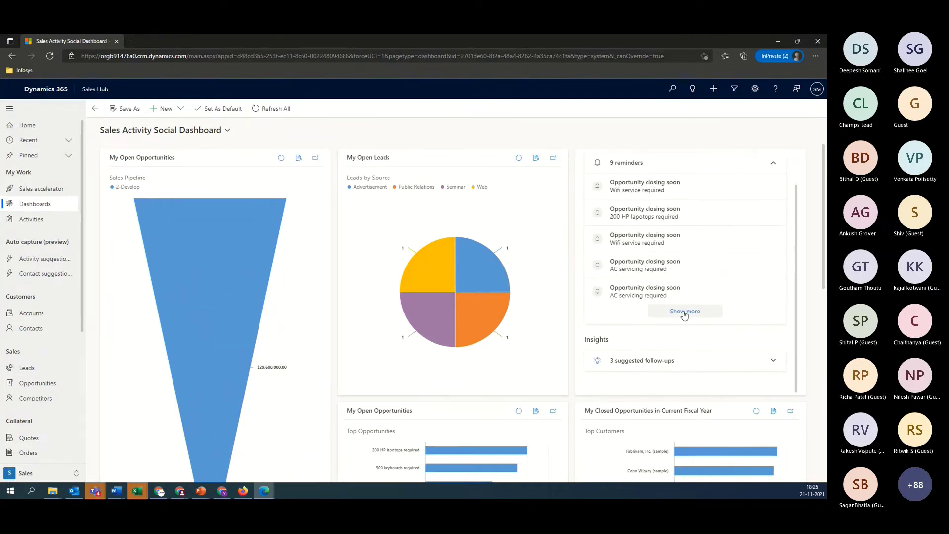
{"action": "left_click", "coordinate": [686, 310]}
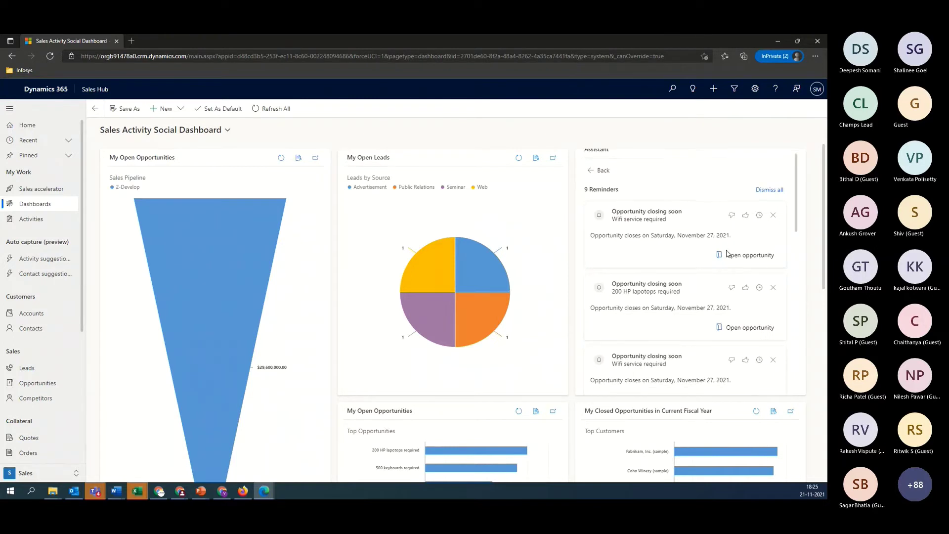
{"action": "scroll", "coordinate": [726, 253], "scroll_direction": "down", "scroll_amount": 5}
{"action": "scroll", "coordinate": [727, 253], "scroll_direction": "down", "scroll_amount": 5}
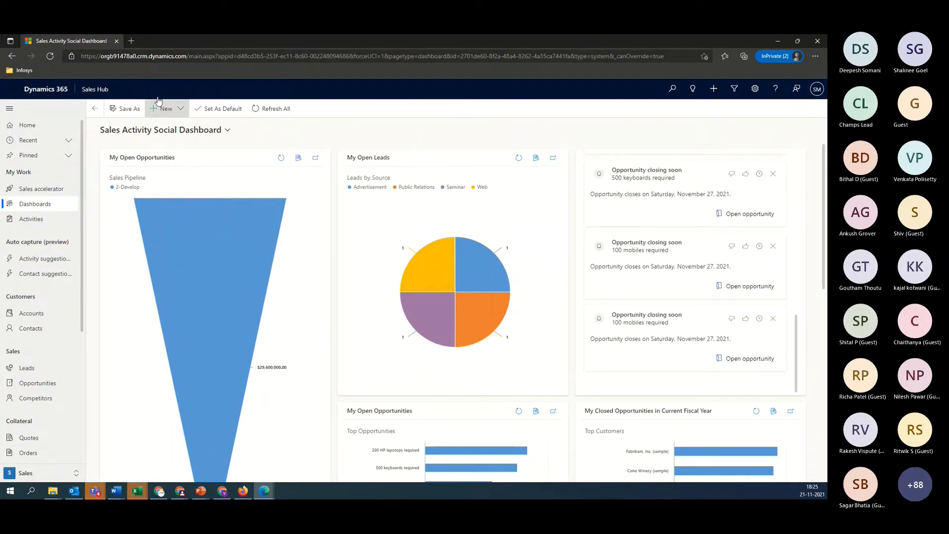
{"action": "left_click", "coordinate": [243, 491]}
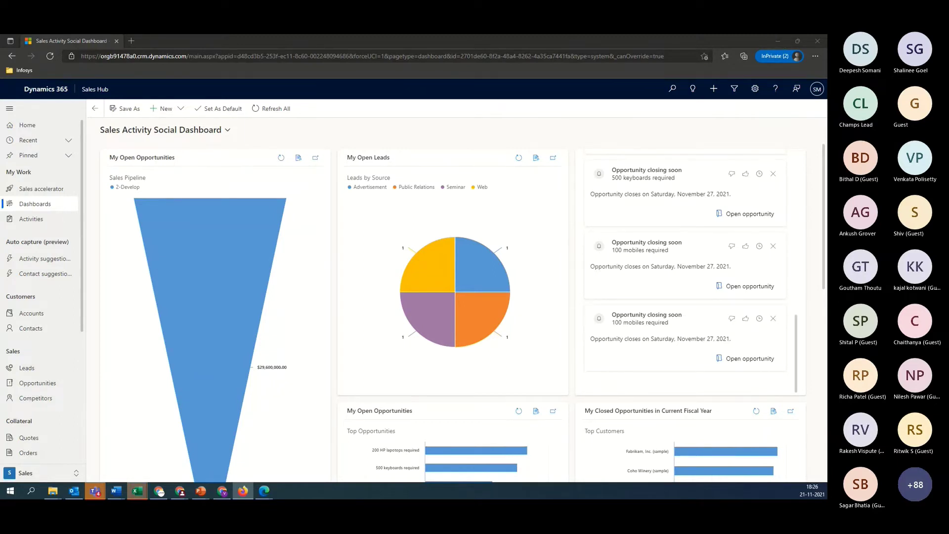
In the second user's browser, enter topic 'Opportunity Above 5M' with account A Datum Corporation
{"action": "key", "text": "alt+Tab"}
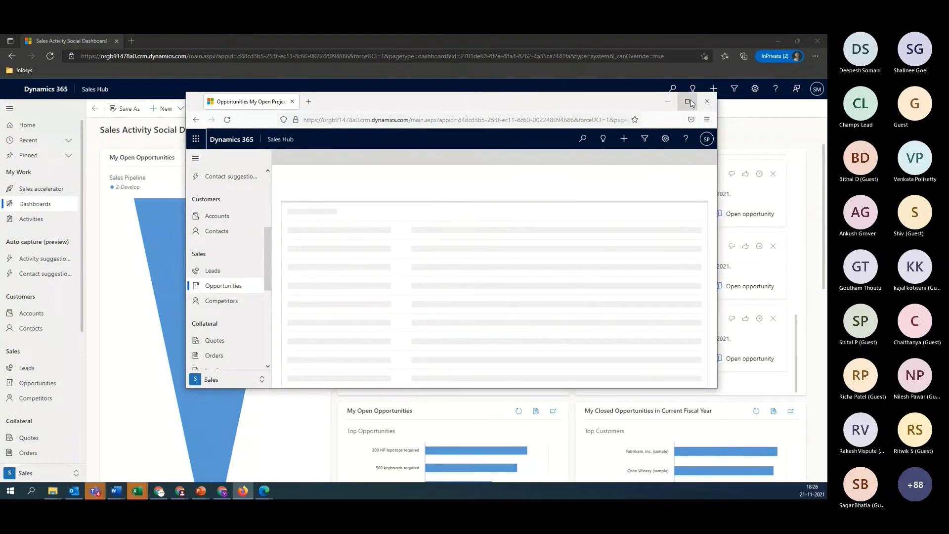
{"action": "left_click", "coordinate": [687, 102]}
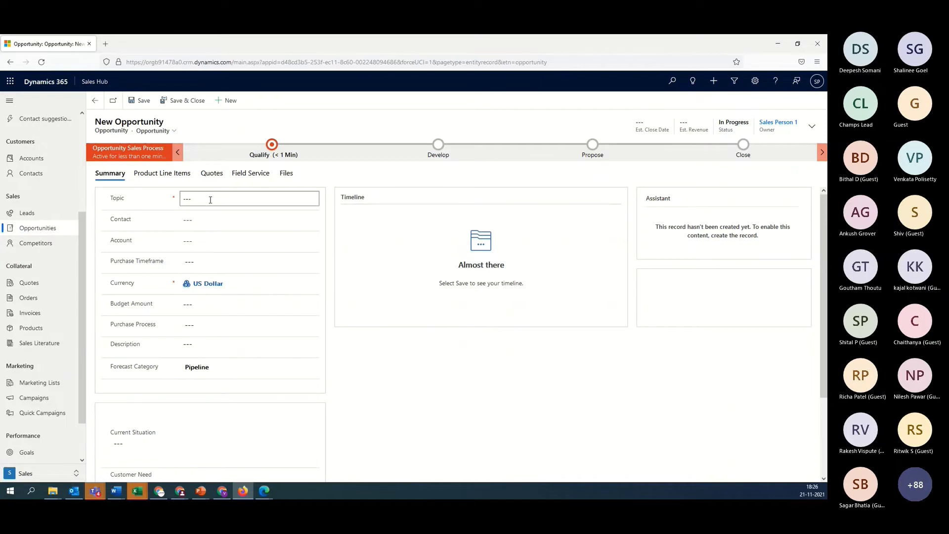
{"action": "type", "text": "Opportunity Above 5M"}
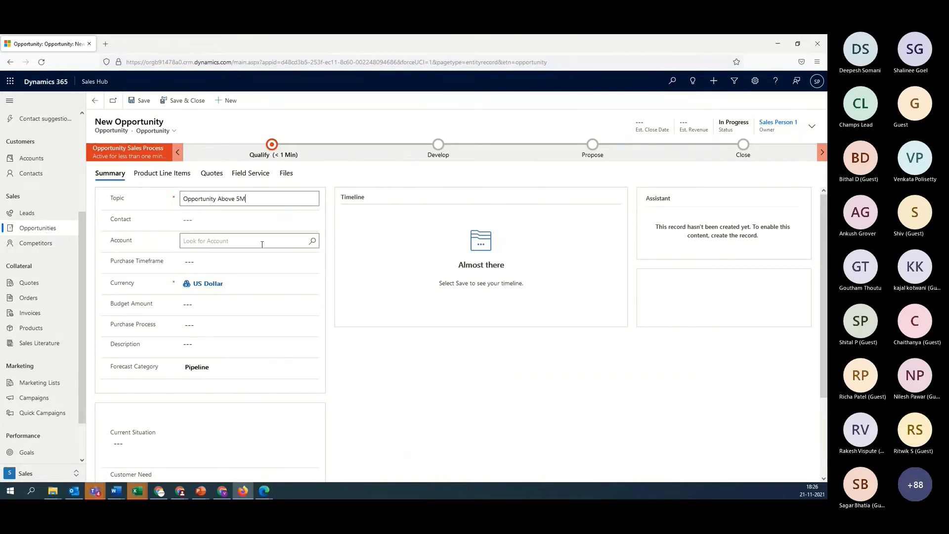
{"action": "left_click", "coordinate": [266, 241]}
{"action": "left_click", "coordinate": [315, 240]}
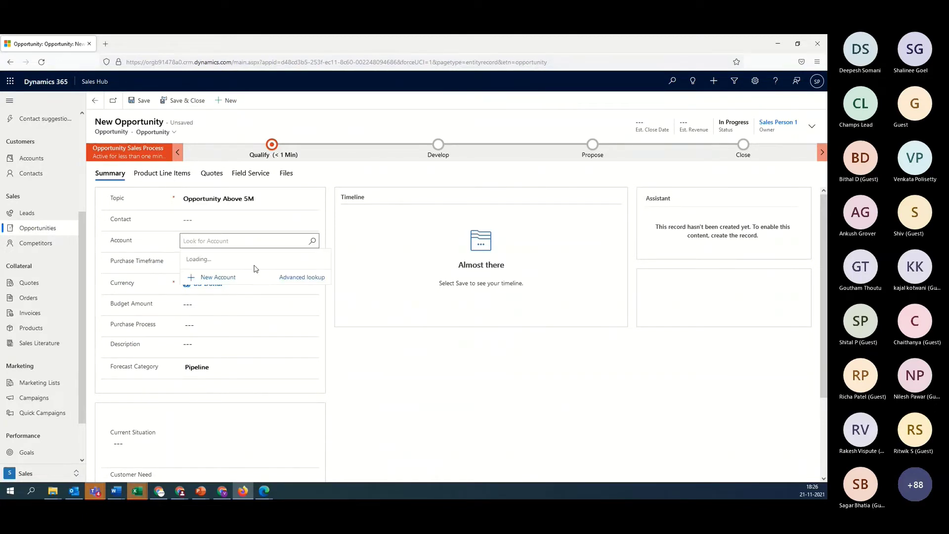
{"action": "left_click", "coordinate": [230, 276]}
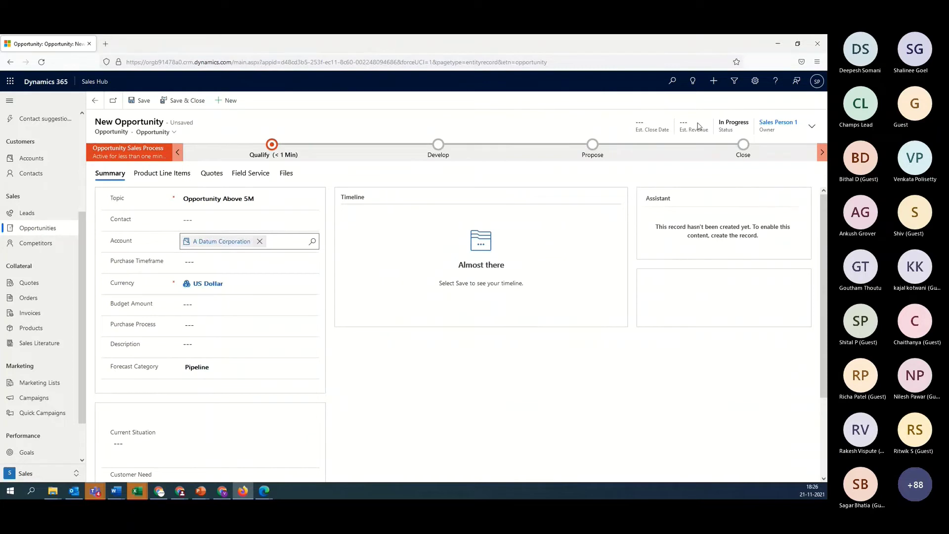
Set the estimated revenue to 5000000 and save and close the opportunity
{"action": "left_click", "coordinate": [813, 127]}
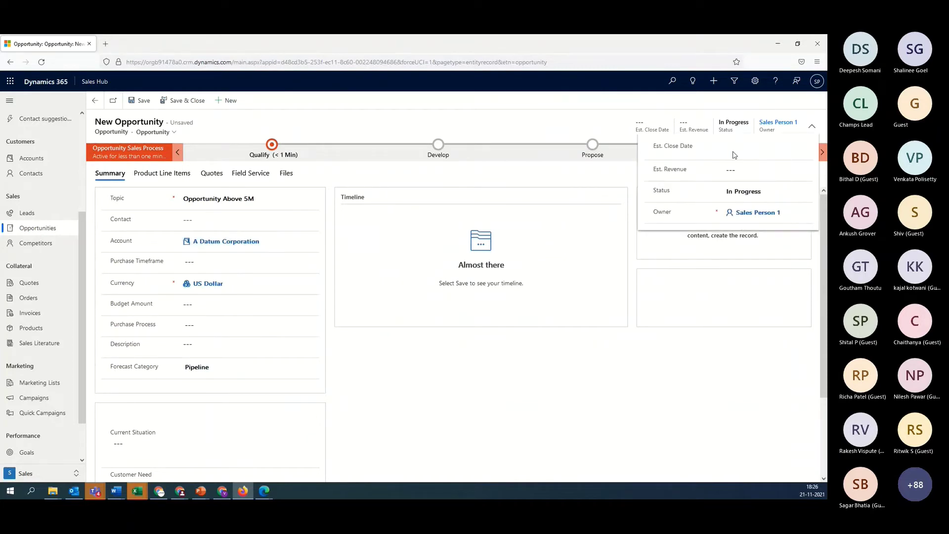
{"action": "left_click", "coordinate": [756, 169]}
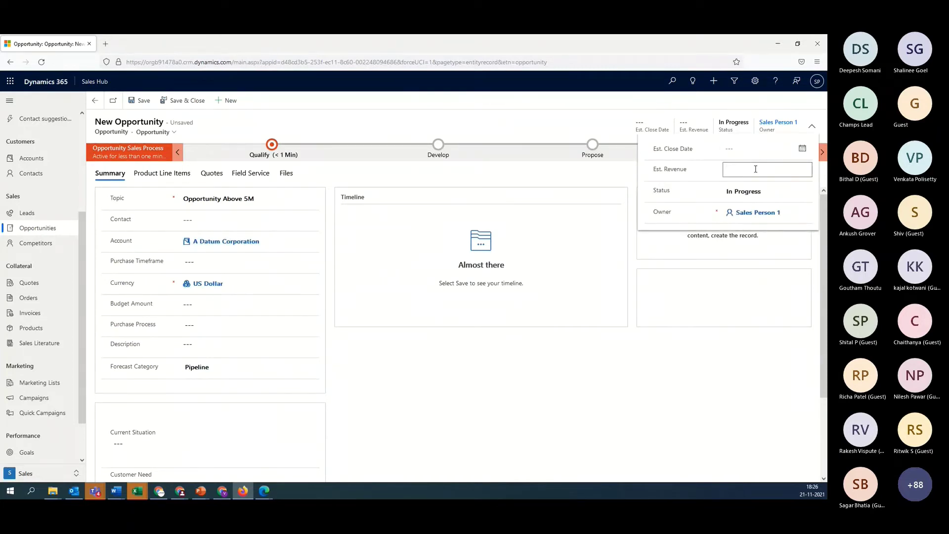
{"action": "type", "text": "5000000"}
{"action": "left_click", "coordinate": [754, 308]}
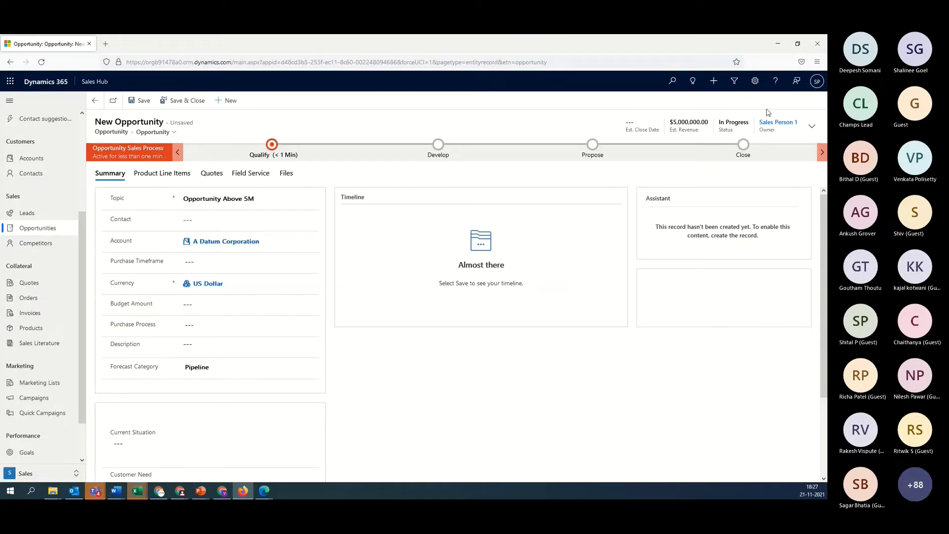
{"action": "left_click", "coordinate": [182, 100]}
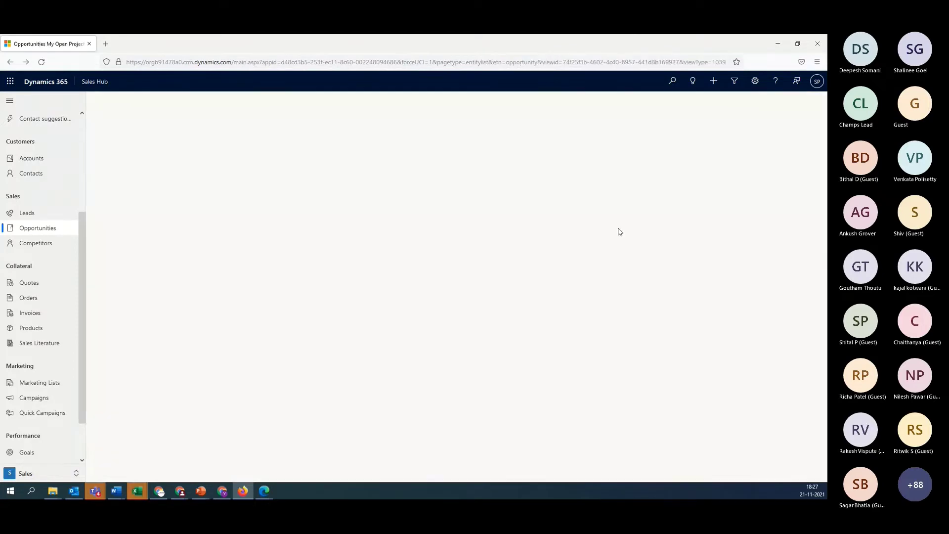
Refresh the manager's dashboard and return the Assistant to its reminders list
{"action": "left_click", "coordinate": [776, 44]}
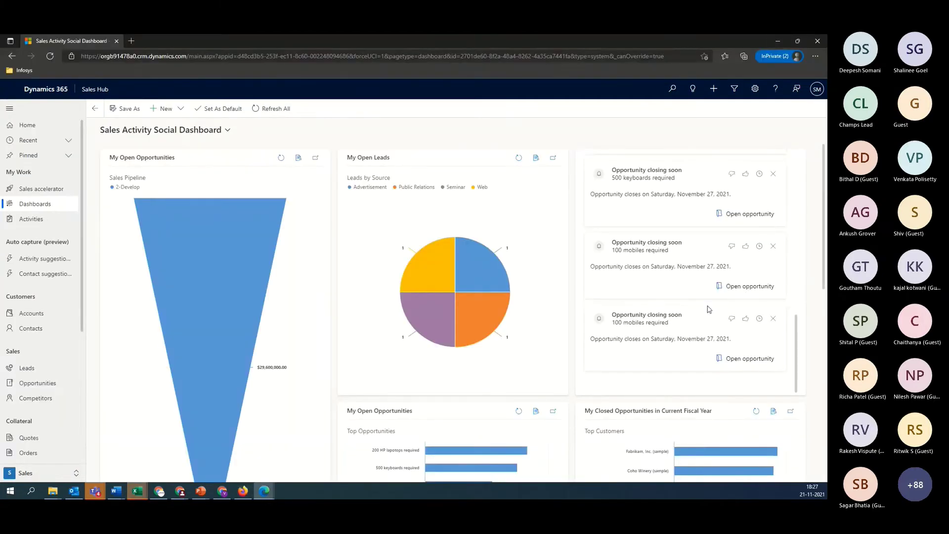
{"action": "scroll", "coordinate": [708, 309], "scroll_direction": "up", "scroll_amount": 5}
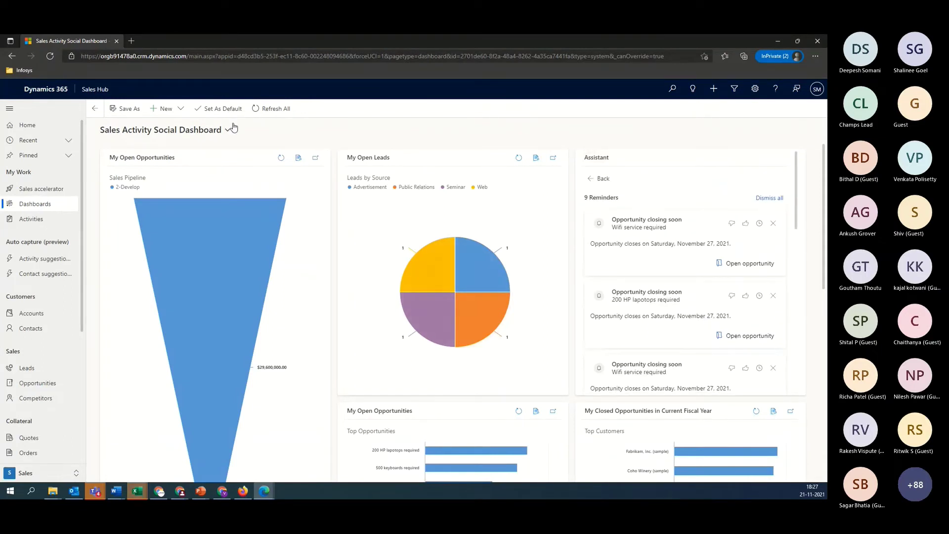
{"action": "left_click", "coordinate": [270, 110]}
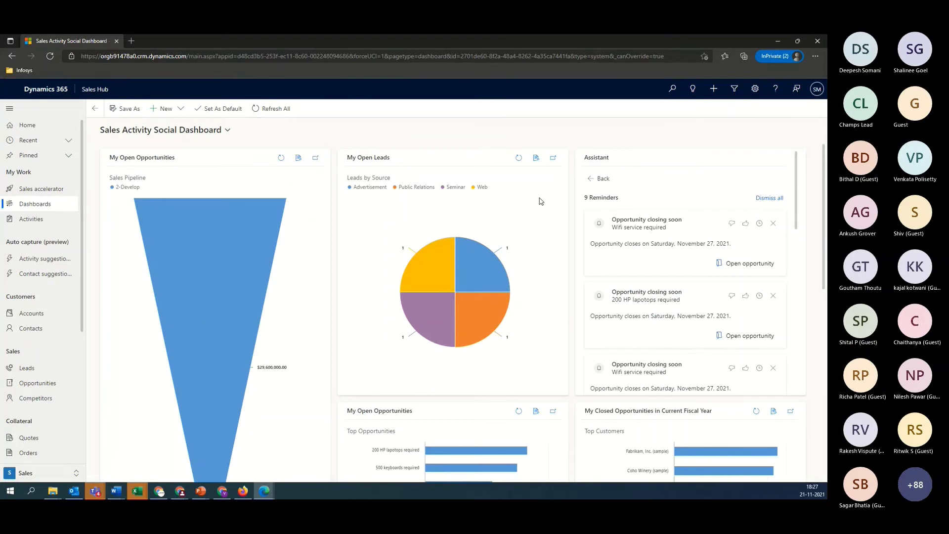
{"action": "left_click", "coordinate": [602, 180]}
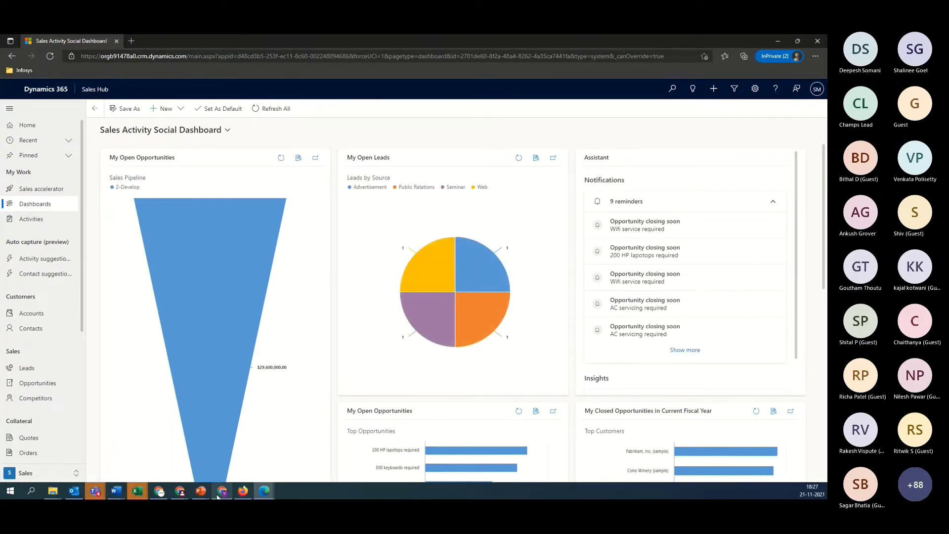
Bring the other user's Sales Activity Social Dashboard window to the front
{"action": "mouse_move", "coordinate": [226, 493]}
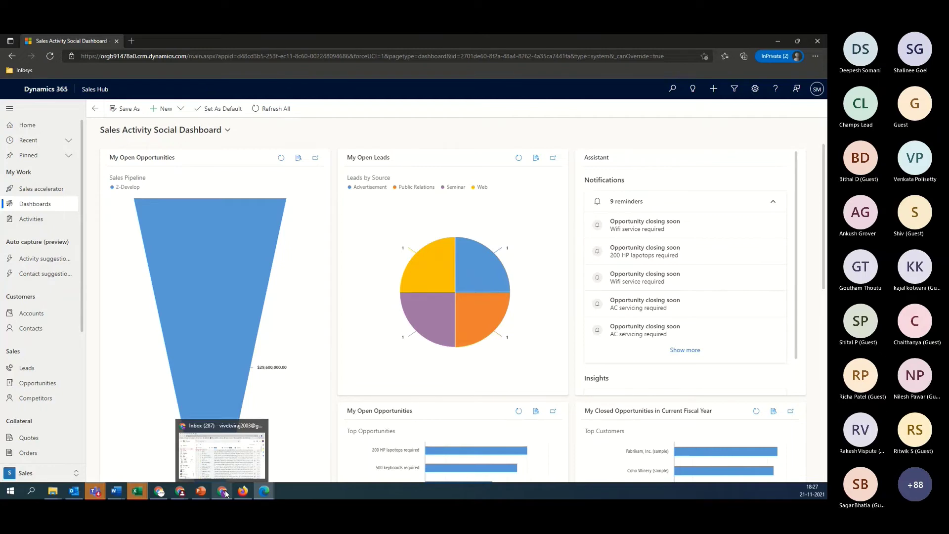
{"action": "mouse_move", "coordinate": [180, 492]}
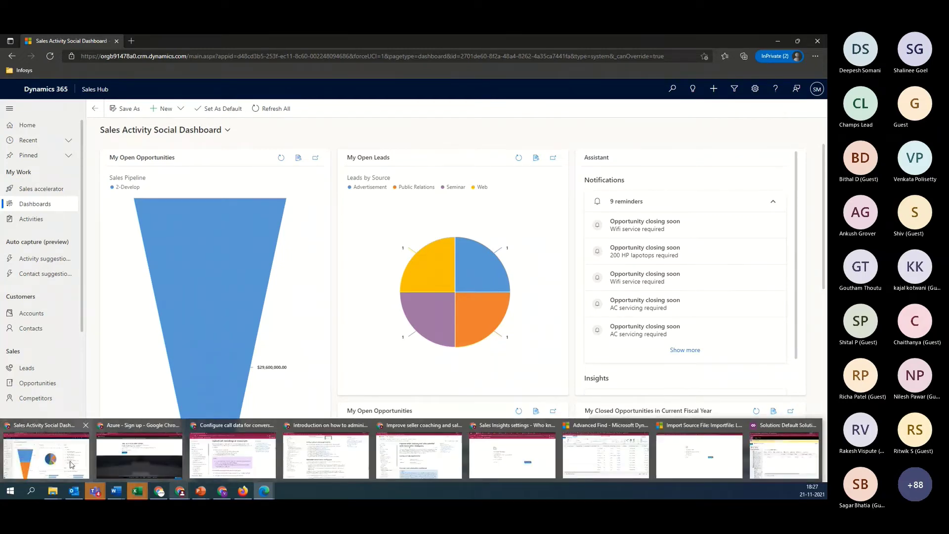
{"action": "left_click", "coordinate": [72, 464]}
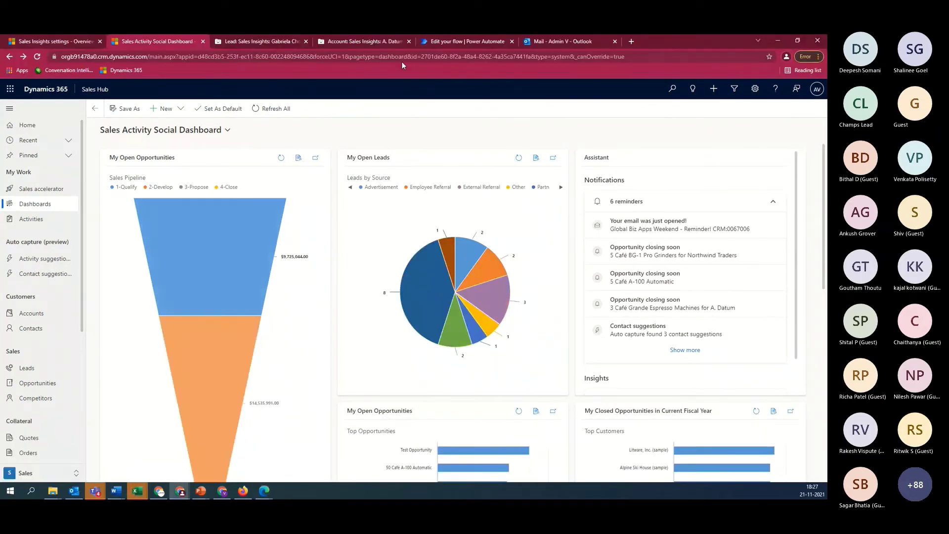
Open the latest 6:27 PM run from the flow's 28-day run history
{"action": "left_click", "coordinate": [449, 43]}
{"action": "left_click", "coordinate": [536, 313]}
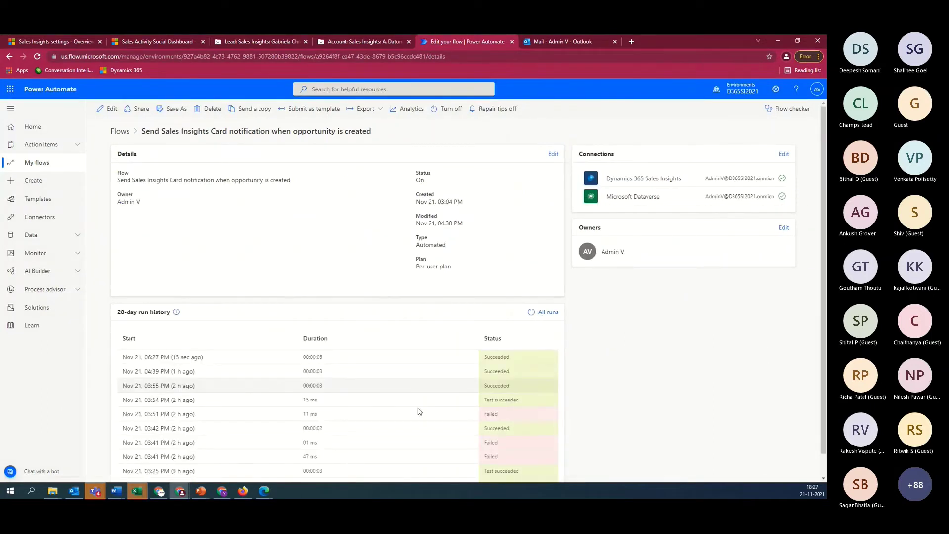
{"action": "left_click", "coordinate": [181, 362]}
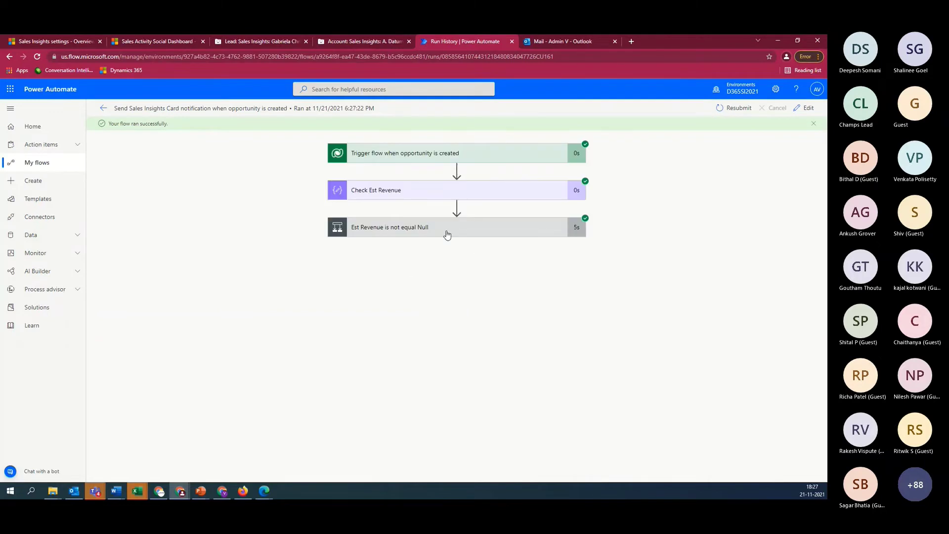
Expand the revenue and owner-manager conditions and the card step's inputs, then return to the dashboard window
{"action": "left_click", "coordinate": [447, 234]}
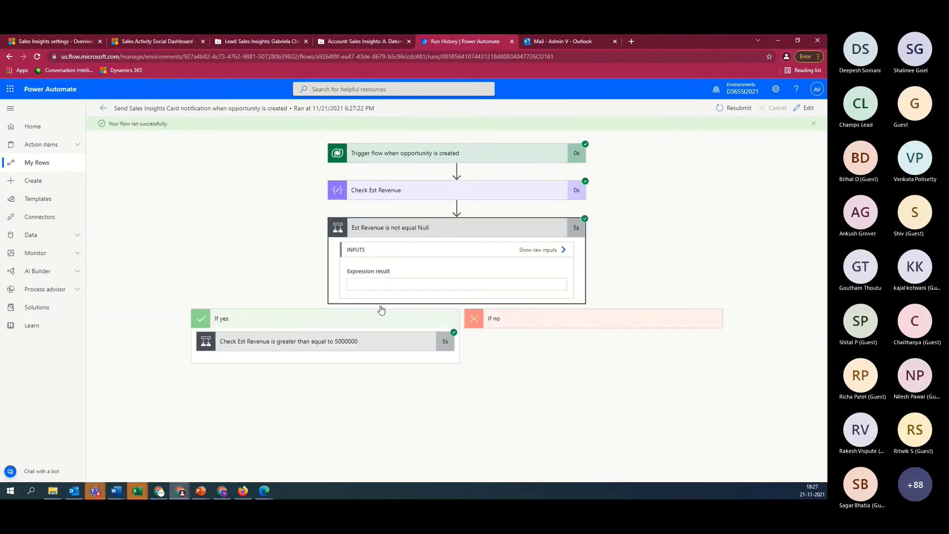
{"action": "left_click", "coordinate": [315, 345]}
{"action": "scroll", "coordinate": [317, 346], "scroll_direction": "down", "scroll_amount": 3}
{"action": "left_click", "coordinate": [250, 396]}
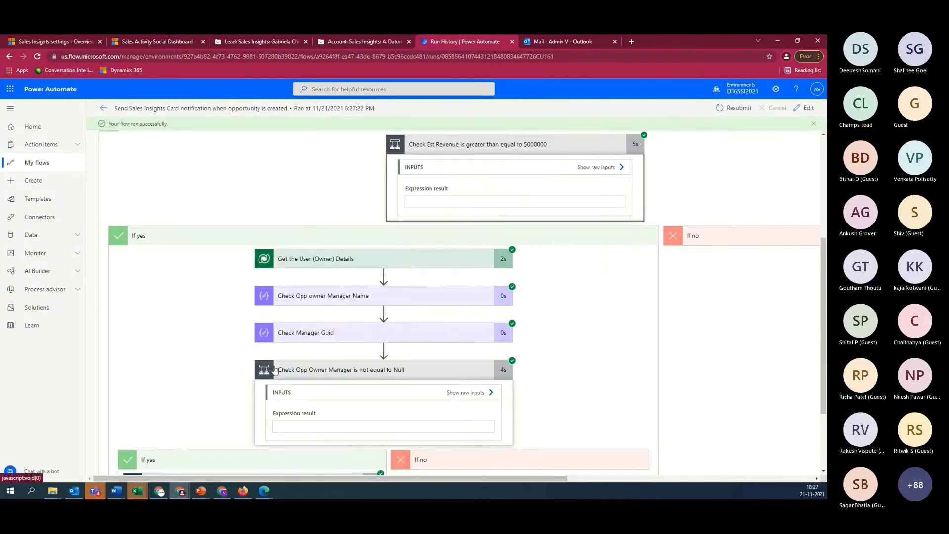
{"action": "left_click", "coordinate": [239, 383]}
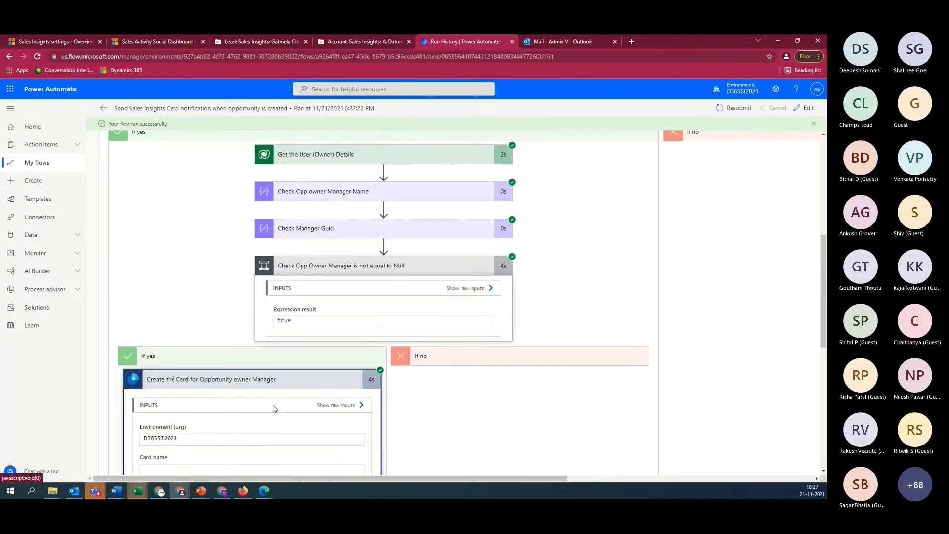
{"action": "scroll", "coordinate": [237, 272], "scroll_direction": "down", "scroll_amount": 2}
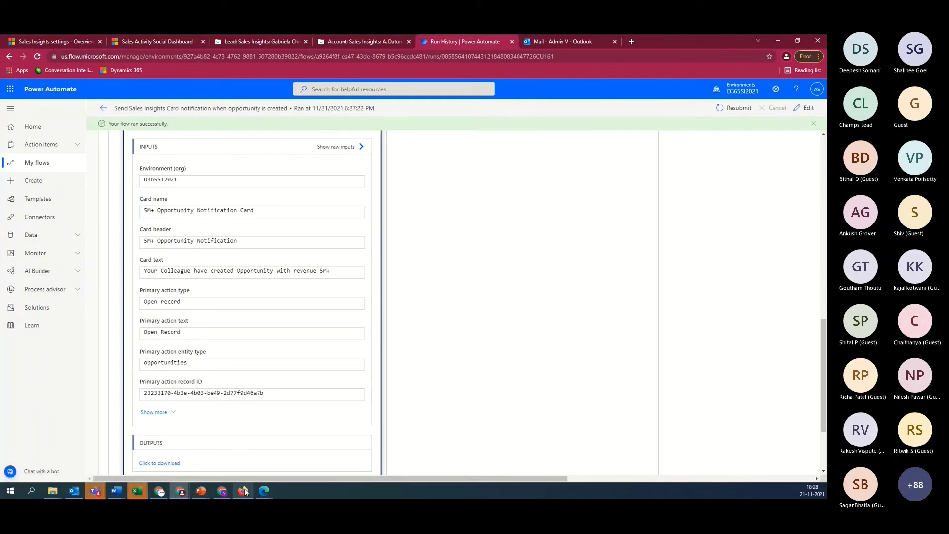
{"action": "left_click", "coordinate": [264, 491]}
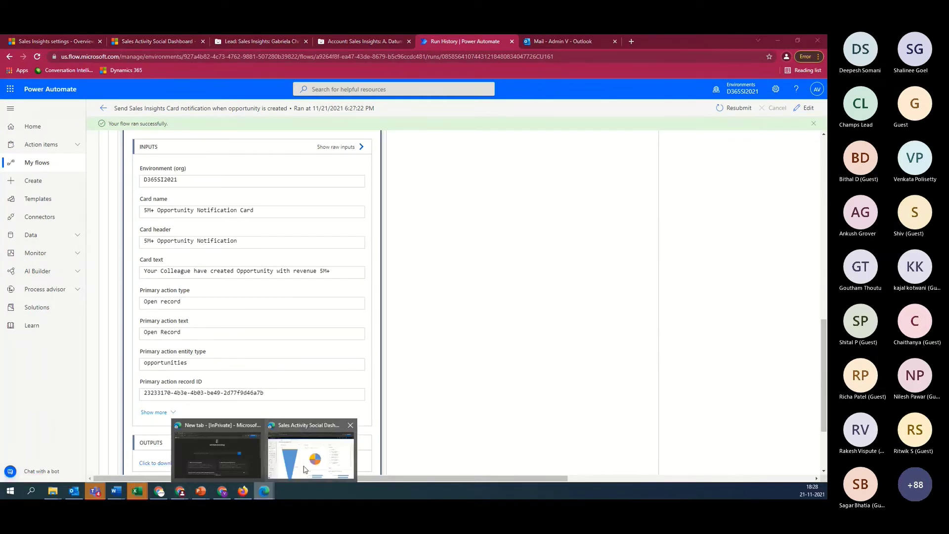
{"action": "left_click", "coordinate": [305, 469]}
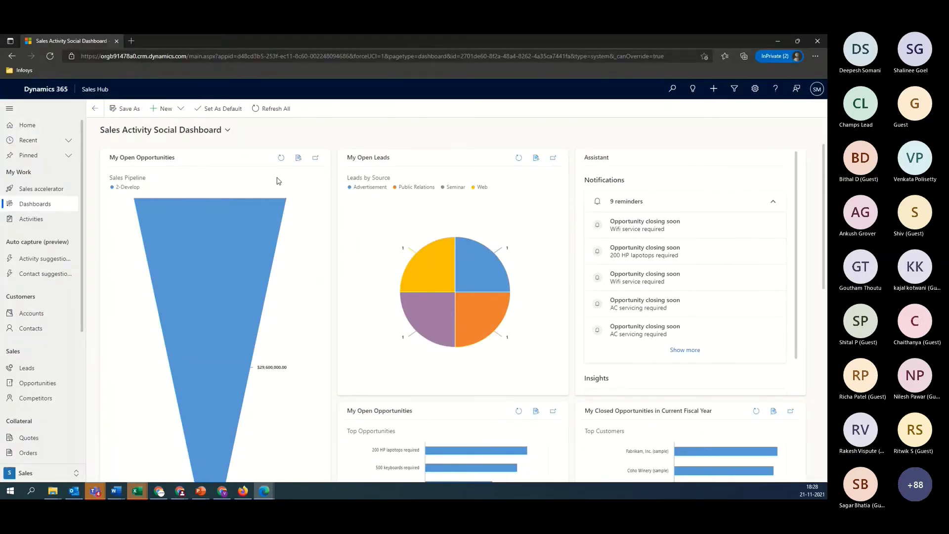
Refresh the dashboard and show opportunities in the Open Opportunities view
{"action": "left_click", "coordinate": [278, 107]}
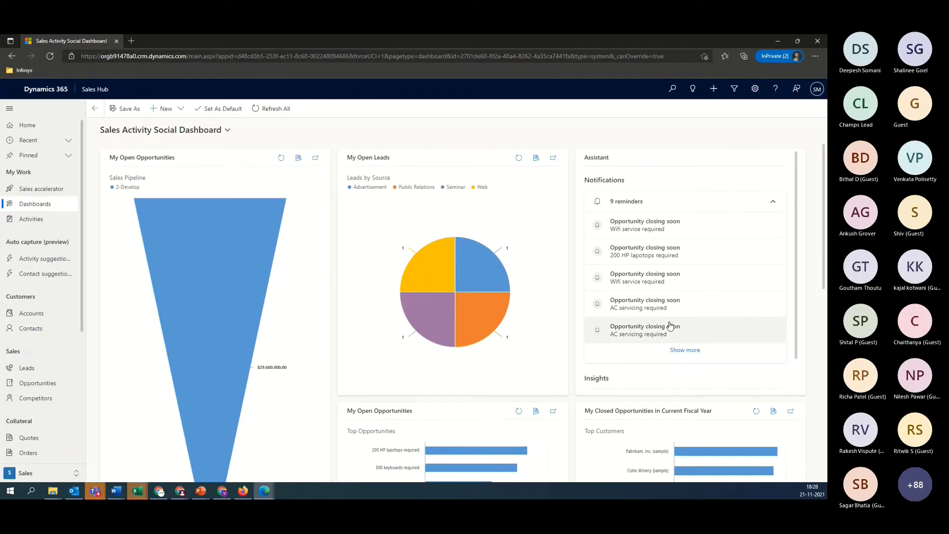
{"action": "left_click", "coordinate": [34, 387]}
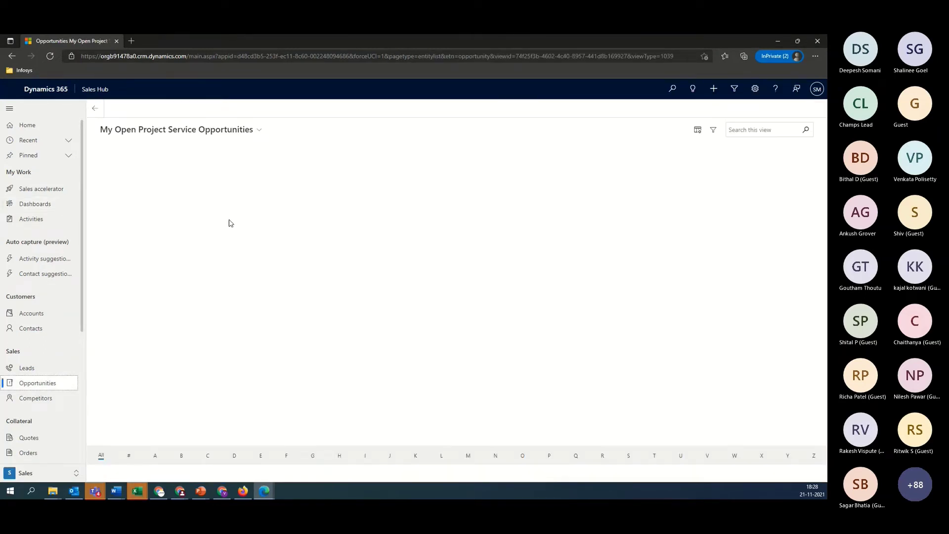
{"action": "left_click", "coordinate": [256, 130]}
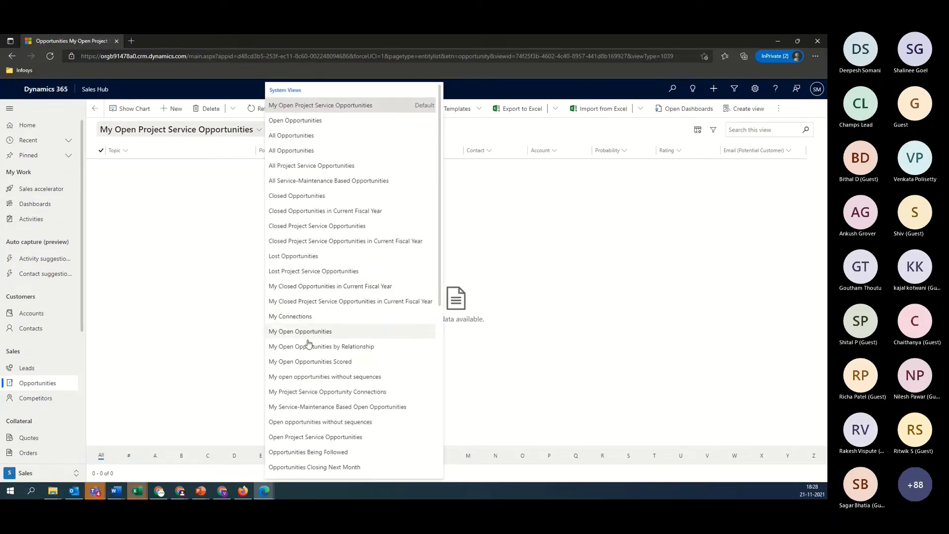
{"action": "scroll", "coordinate": [307, 343], "scroll_direction": "down", "scroll_amount": 6}
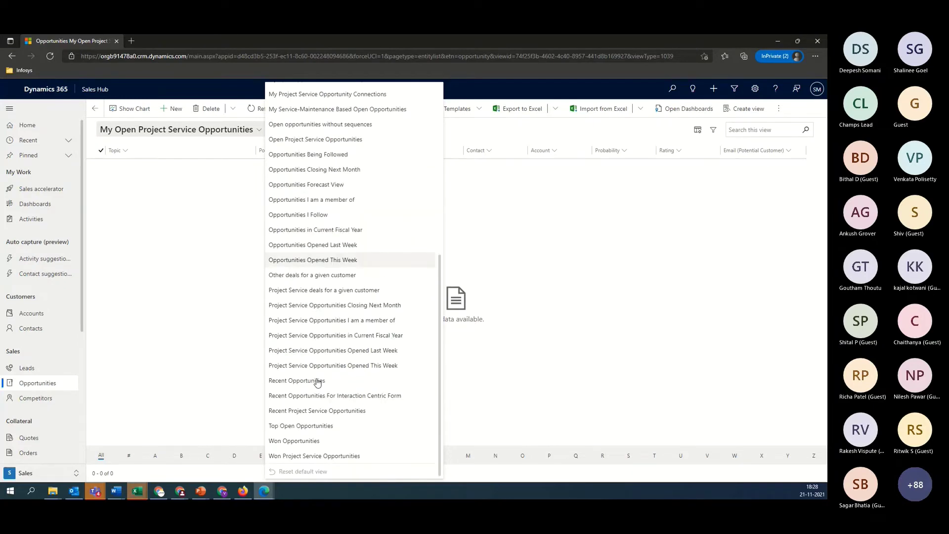
{"action": "scroll", "coordinate": [321, 255], "scroll_direction": "up", "scroll_amount": 2}
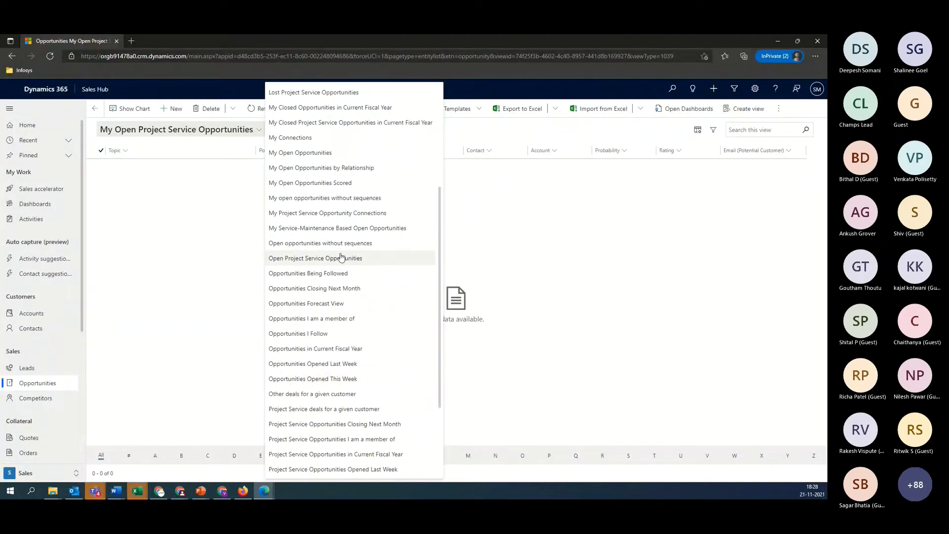
{"action": "scroll", "coordinate": [341, 256], "scroll_direction": "up", "scroll_amount": 3}
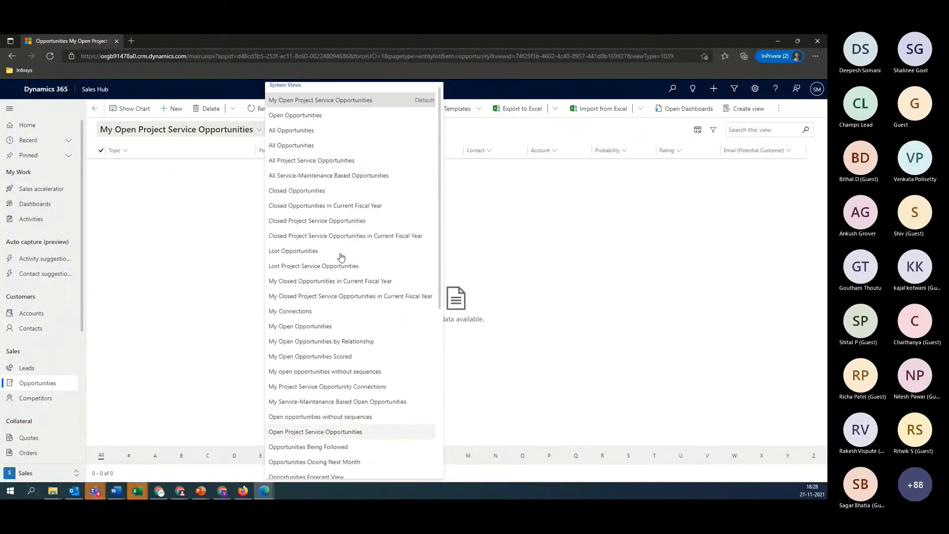
{"action": "left_click", "coordinate": [303, 119]}
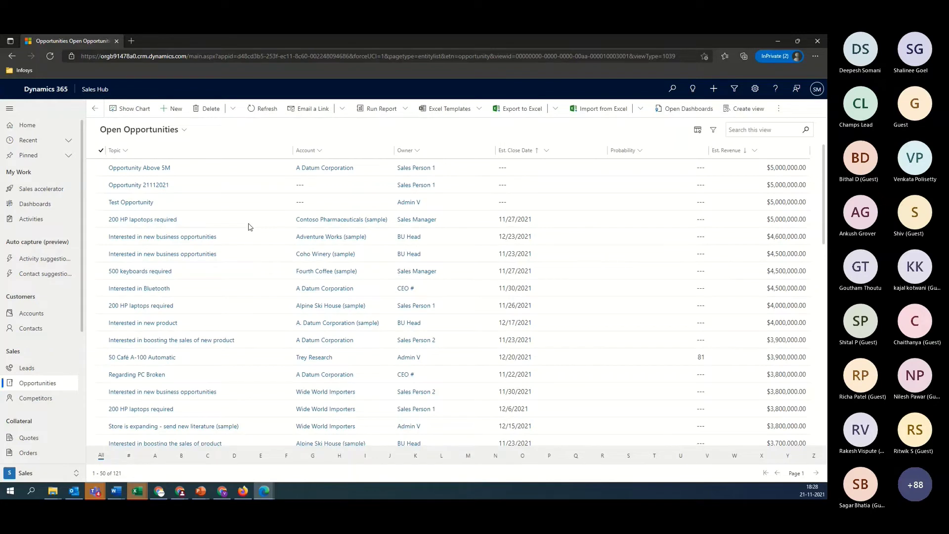
Open Opportunity Above 5M, view its 5M+ Opportunity Notification card, and open the linked record
{"action": "double_click", "coordinate": [249, 226]}
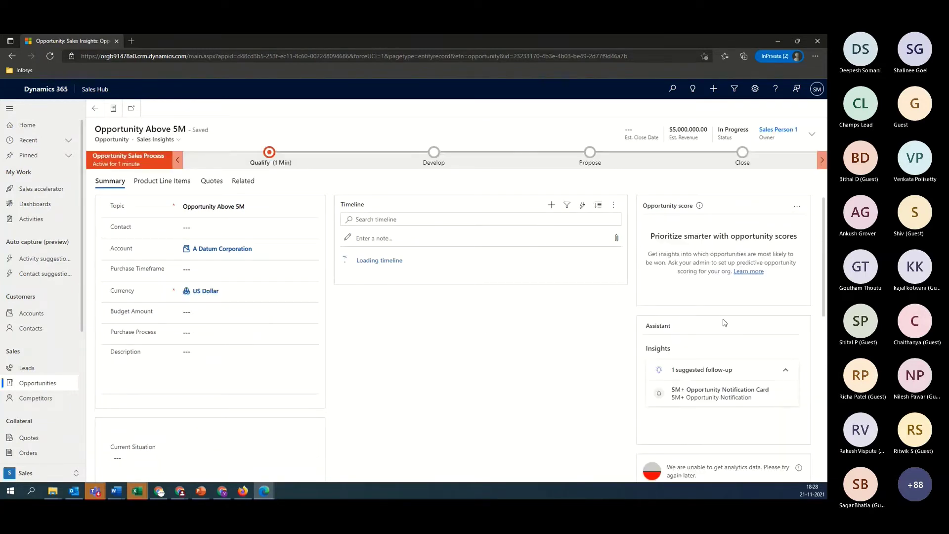
{"action": "left_click", "coordinate": [717, 397]}
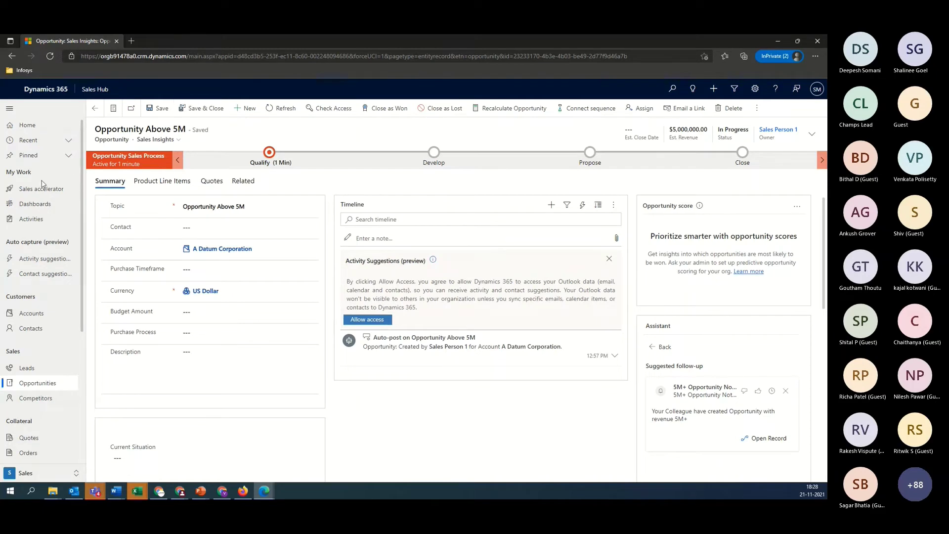
{"action": "left_click", "coordinate": [767, 438]}
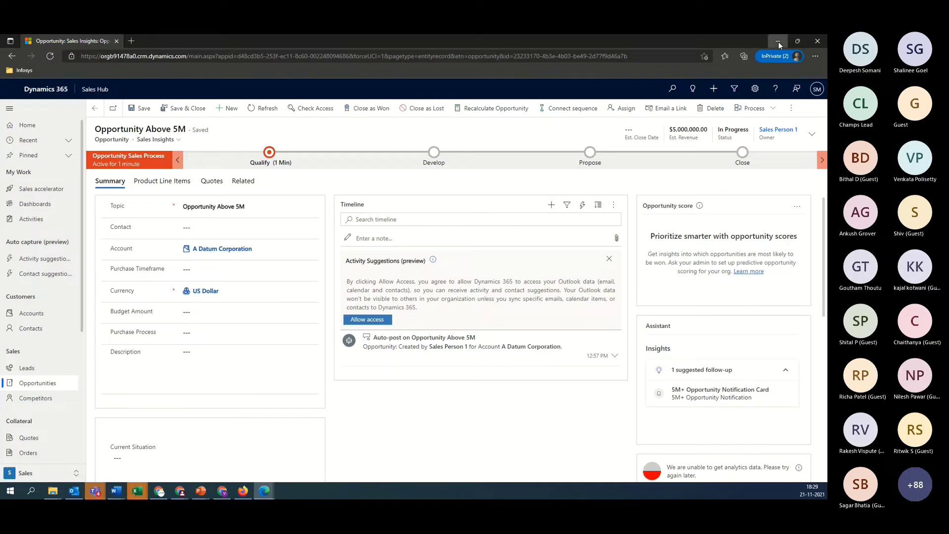
{"action": "left_click", "coordinate": [778, 42]}
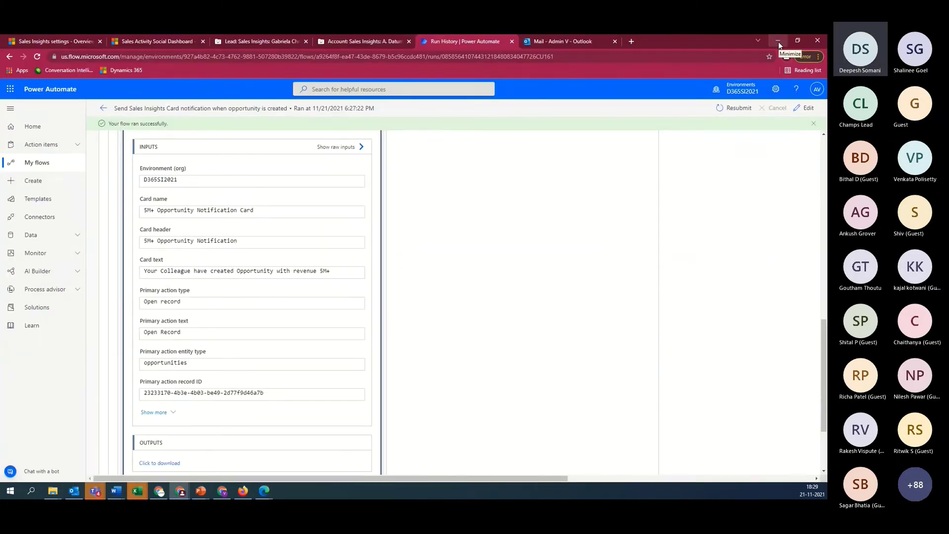
Go to Sales Insights settings and open Conversation intelligence under Productivity
{"action": "left_click", "coordinate": [92, 41]}
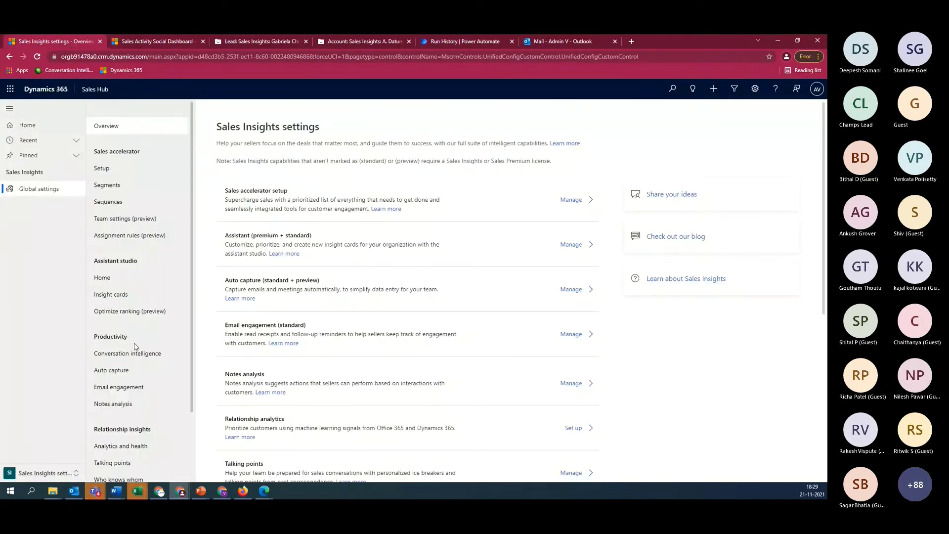
{"action": "scroll", "coordinate": [136, 348], "scroll_direction": "down", "scroll_amount": 1}
{"action": "scroll", "coordinate": [134, 327], "scroll_direction": "down", "scroll_amount": 1}
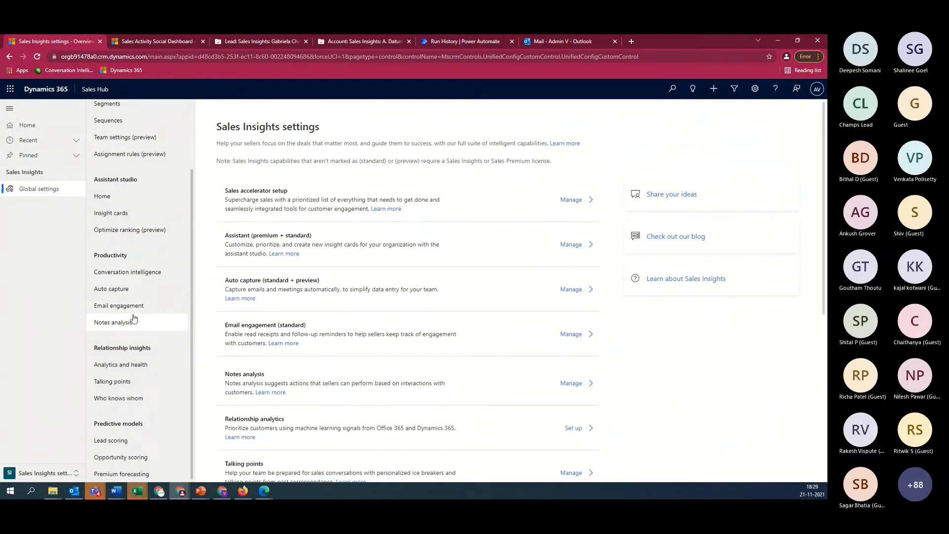
{"action": "left_click", "coordinate": [142, 272]}
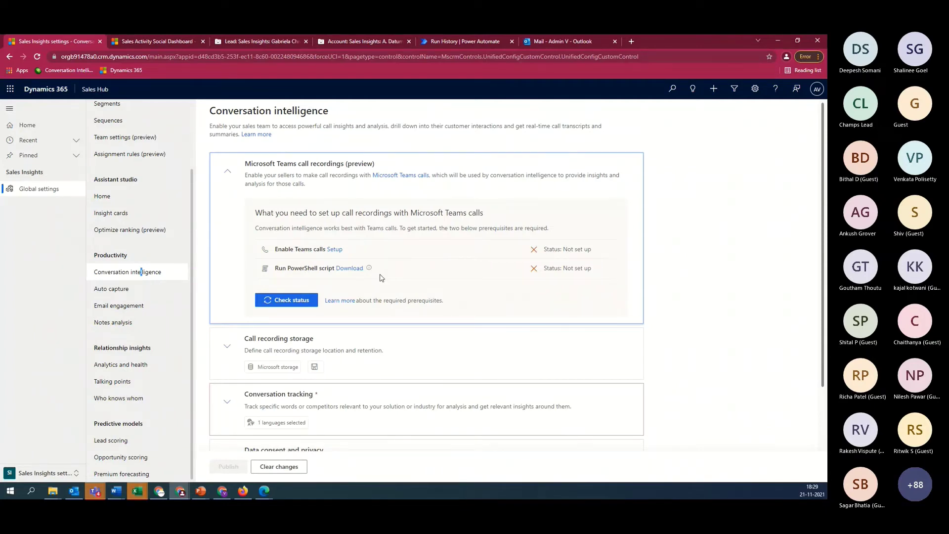
{"action": "scroll", "coordinate": [381, 278], "scroll_direction": "down", "scroll_amount": 2}
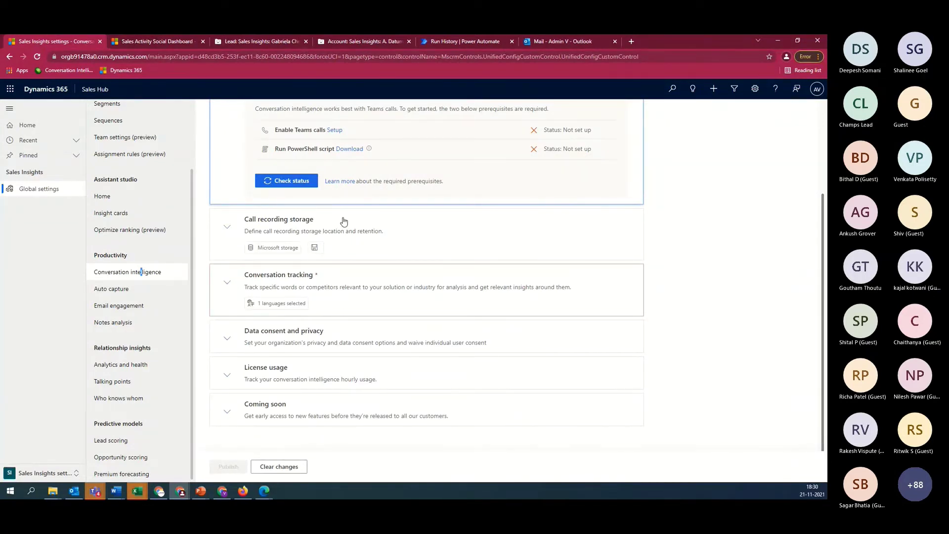
Expand the Call recording storage and Conversation tracking cards to show English (United States) as spoken language
{"action": "left_click", "coordinate": [228, 228]}
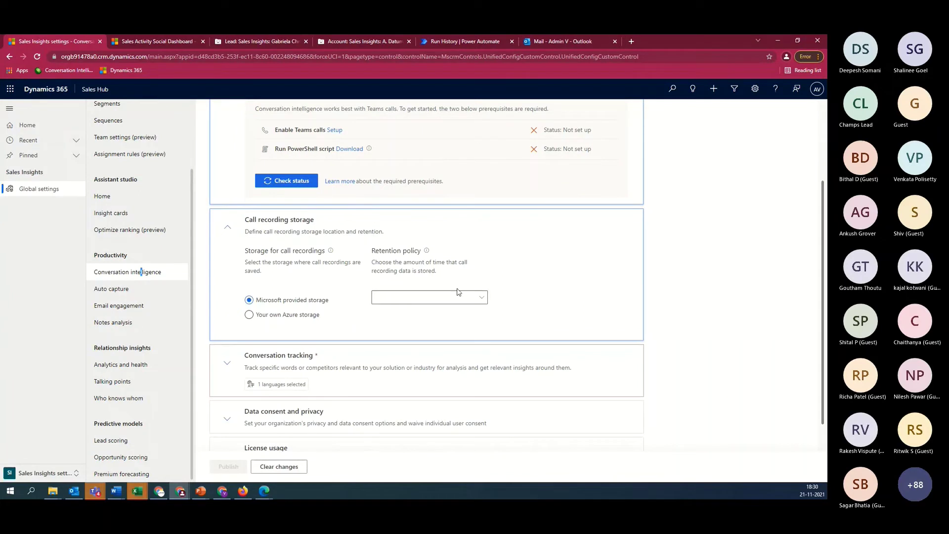
{"action": "left_click", "coordinate": [227, 363]}
{"action": "scroll", "coordinate": [370, 289], "scroll_direction": "down", "scroll_amount": 3}
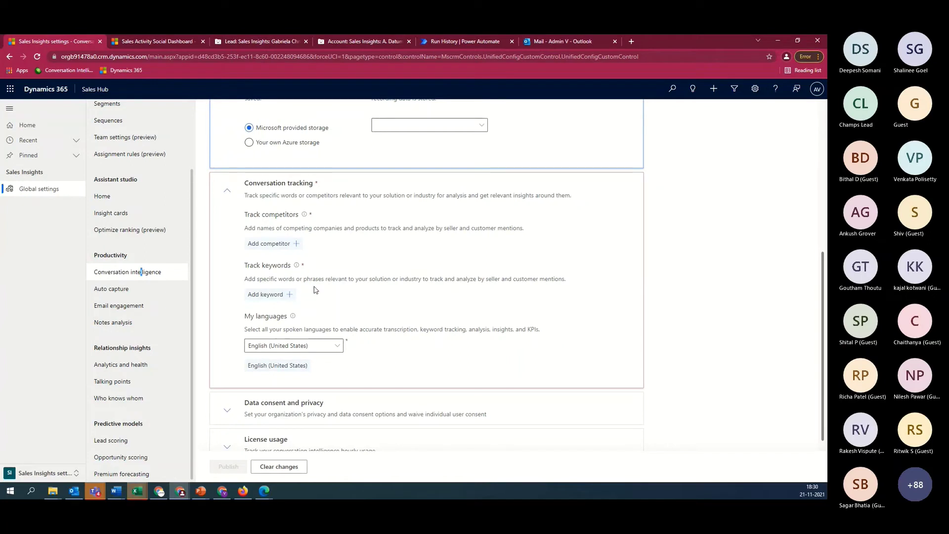
{"action": "scroll", "coordinate": [315, 290], "scroll_direction": "down", "scroll_amount": 2}
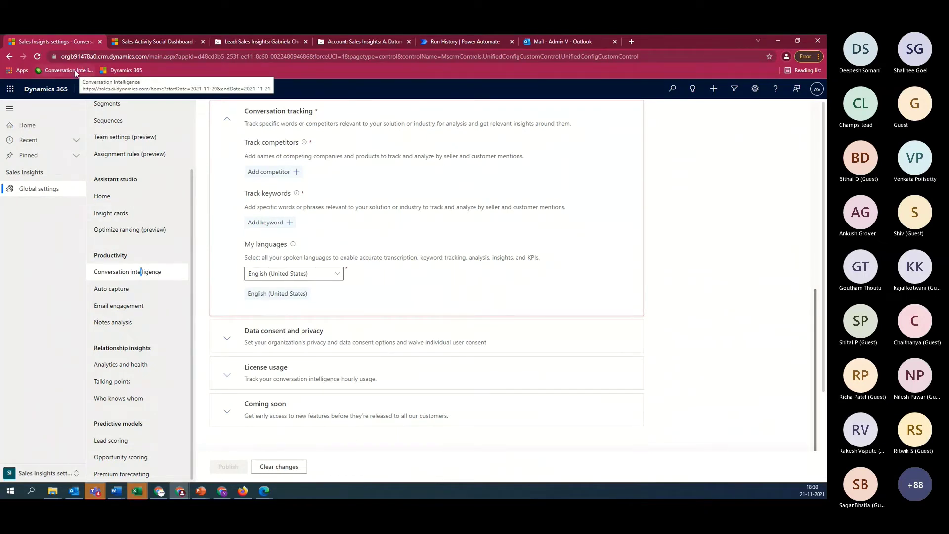
Open Conversation Intelligence in a new tab and show the Team overview sentiment for 11 calls
{"action": "left_click", "coordinate": [631, 41]}
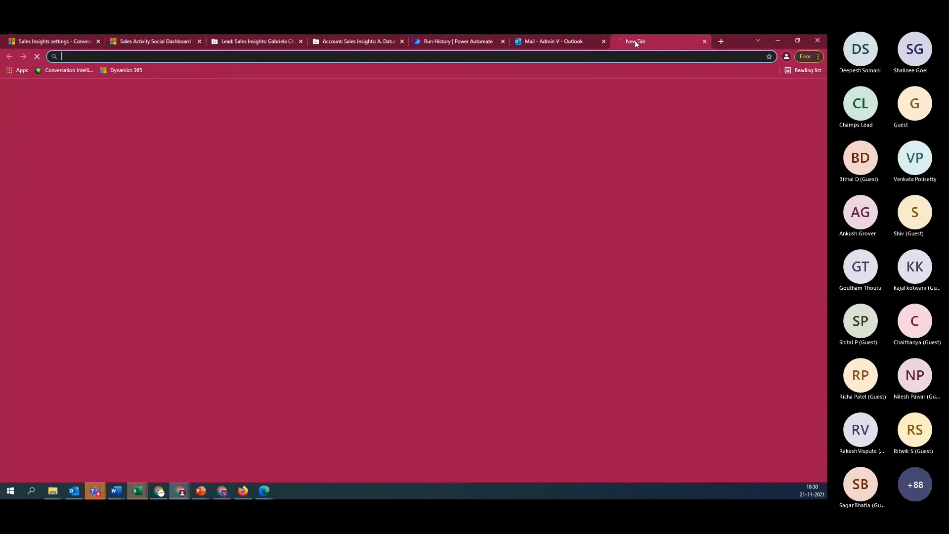
{"action": "left_click", "coordinate": [75, 71]}
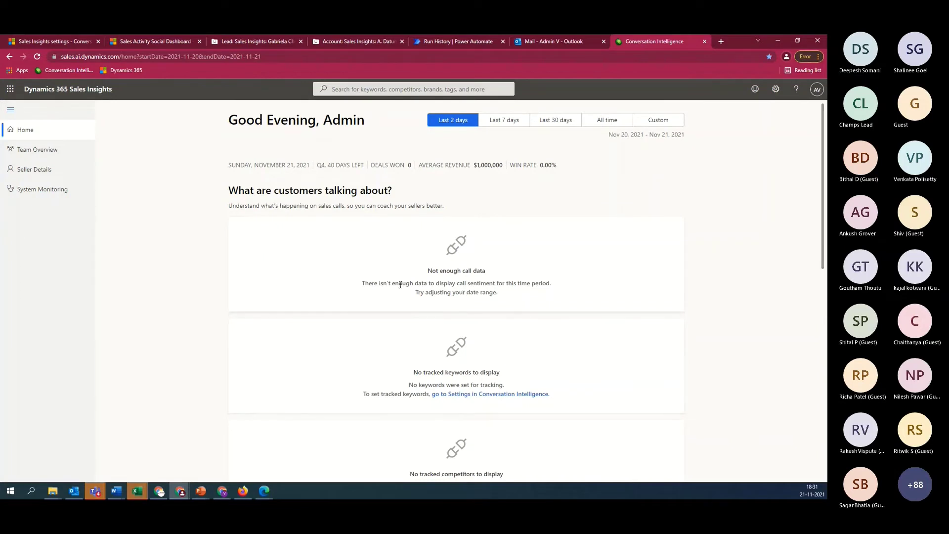
{"action": "left_click", "coordinate": [38, 150]}
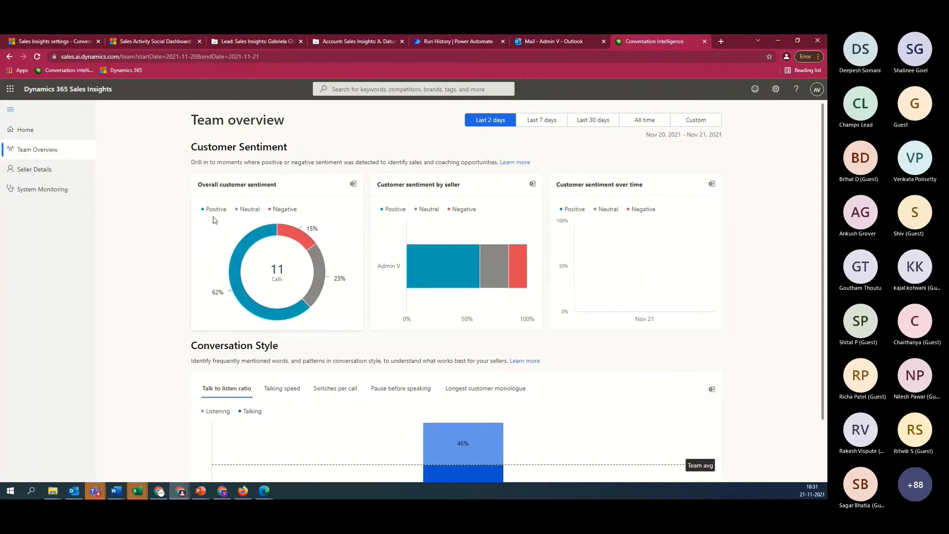
Inspect the team's customer sentiment charts for the last 2 days
{"action": "mouse_move", "coordinate": [315, 247]}
{"action": "mouse_move", "coordinate": [321, 301]}
{"action": "mouse_move", "coordinate": [447, 284]}
{"action": "mouse_move", "coordinate": [651, 255]}
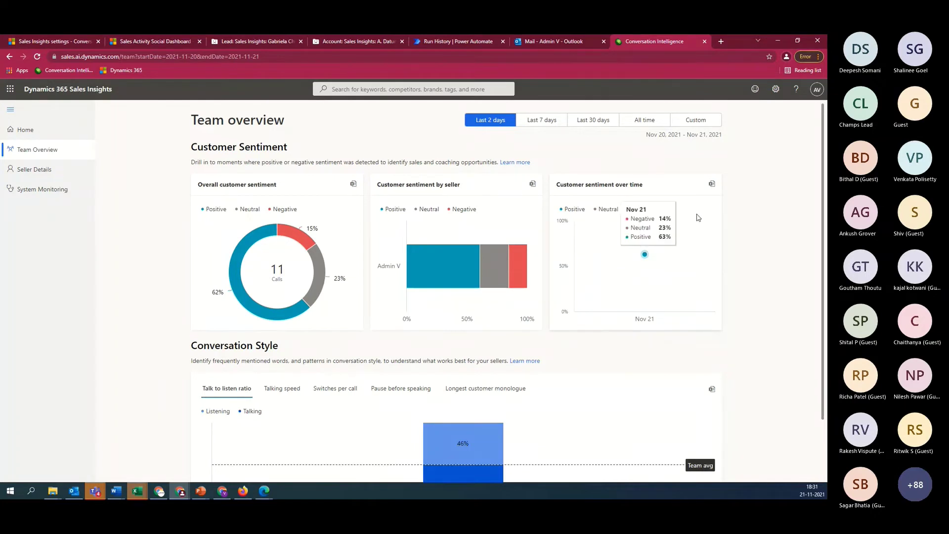
{"action": "scroll", "coordinate": [601, 366], "scroll_direction": "down", "scroll_amount": 2}
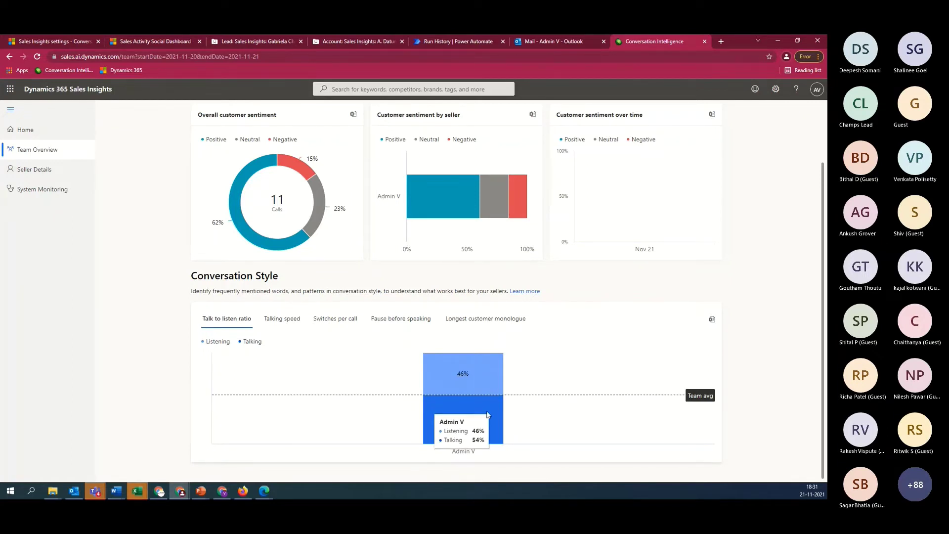
View talking speed, switches per call, pause before speaking and longest monologue, then open Seller details
{"action": "left_click", "coordinate": [274, 320]}
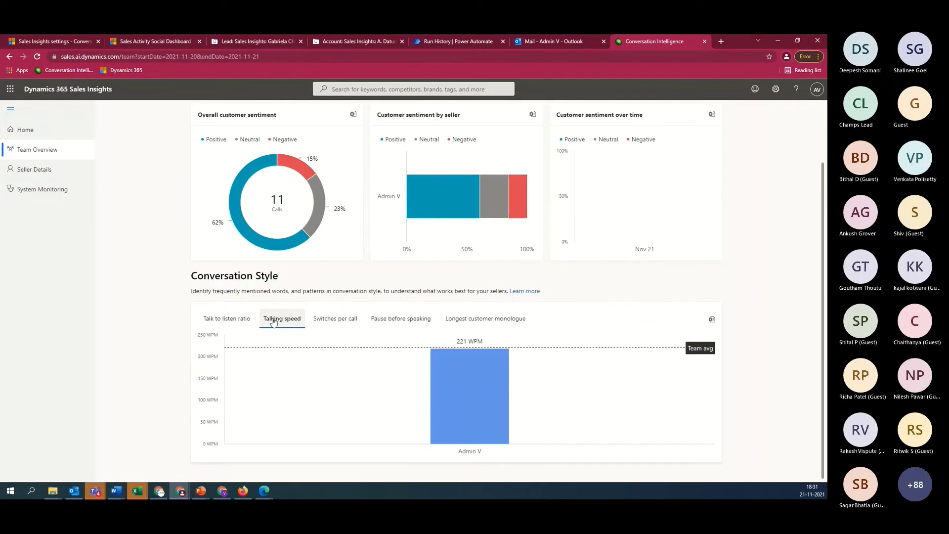
{"action": "mouse_move", "coordinate": [429, 382]}
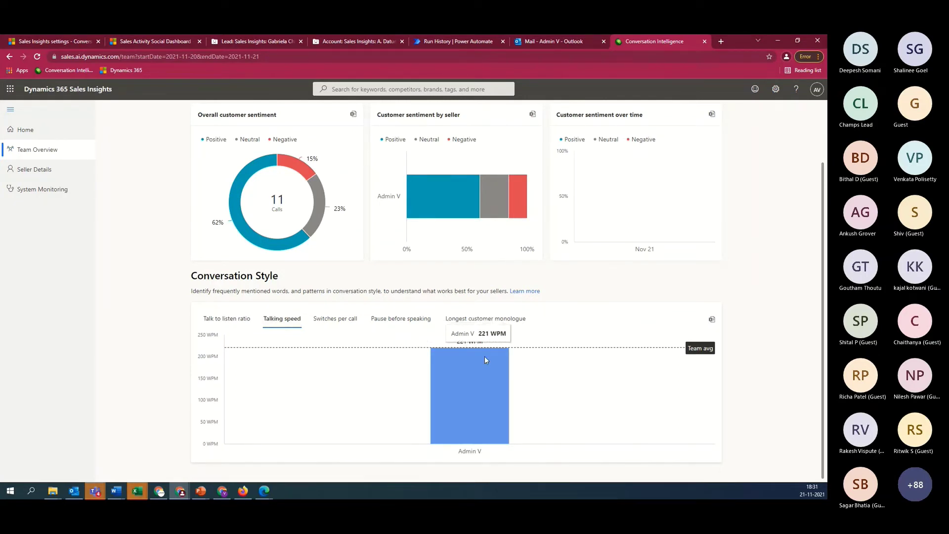
{"action": "left_click", "coordinate": [336, 319]}
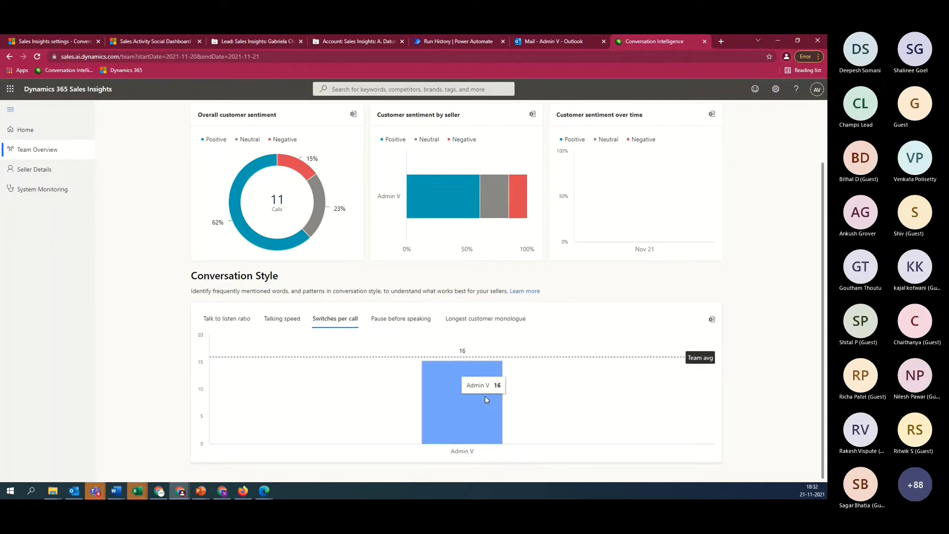
{"action": "left_click", "coordinate": [409, 321]}
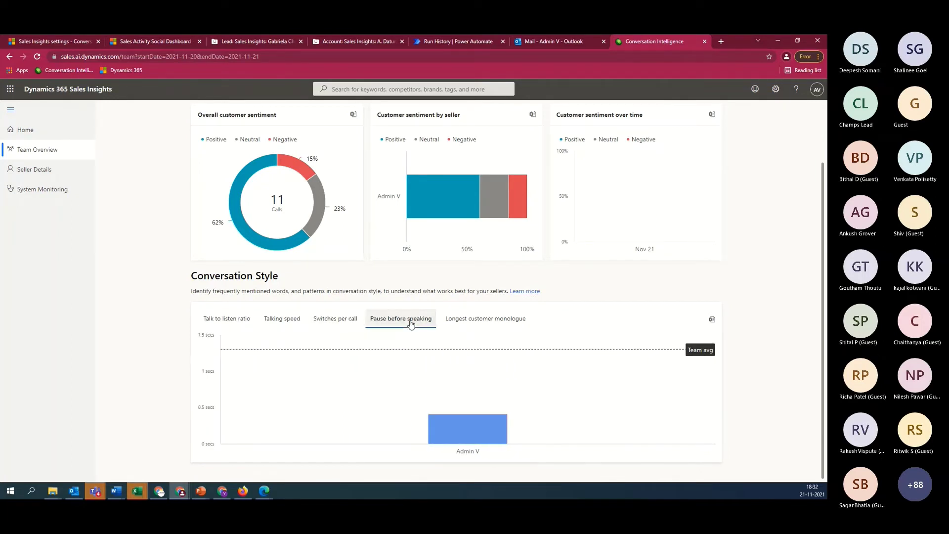
{"action": "left_click", "coordinate": [484, 321]}
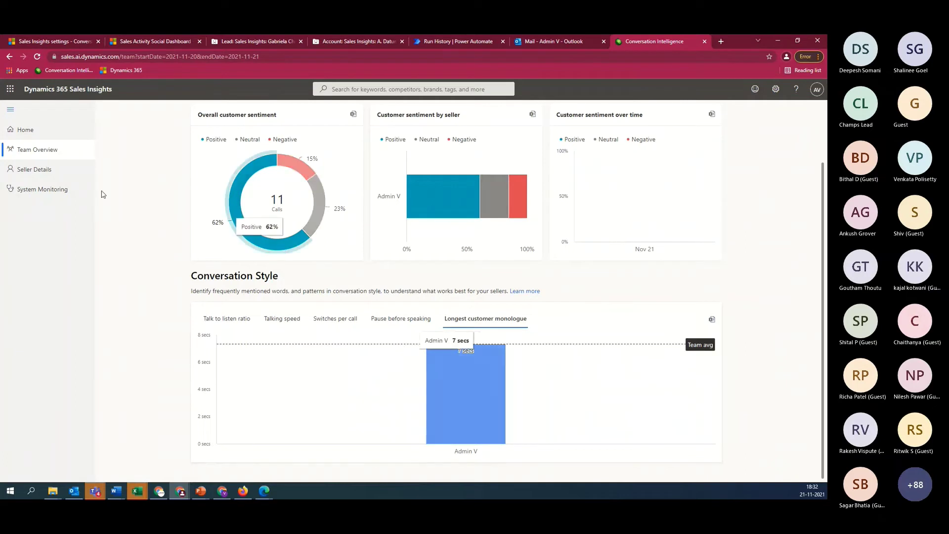
{"action": "left_click", "coordinate": [34, 171]}
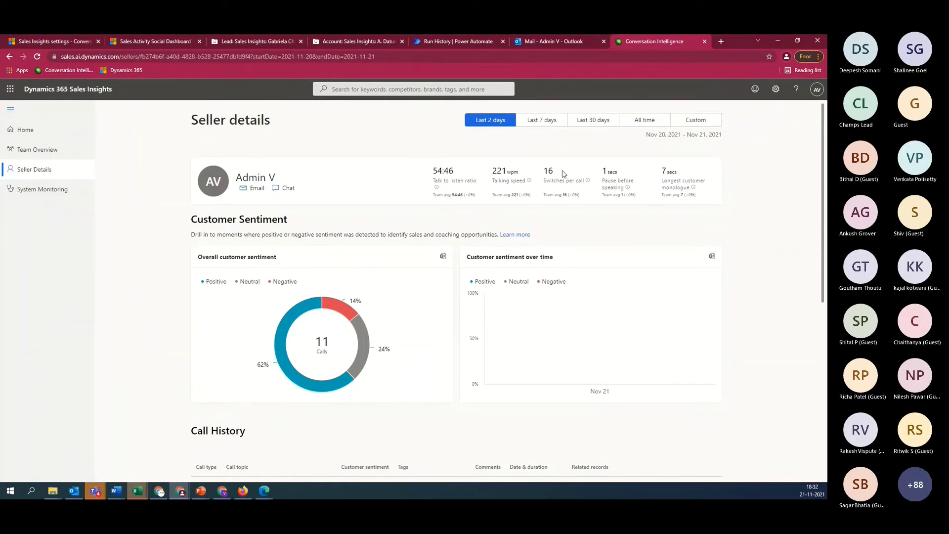
Open the lead linked to the first call in the seller's call history
{"action": "scroll", "coordinate": [415, 345], "scroll_direction": "down", "scroll_amount": 4}
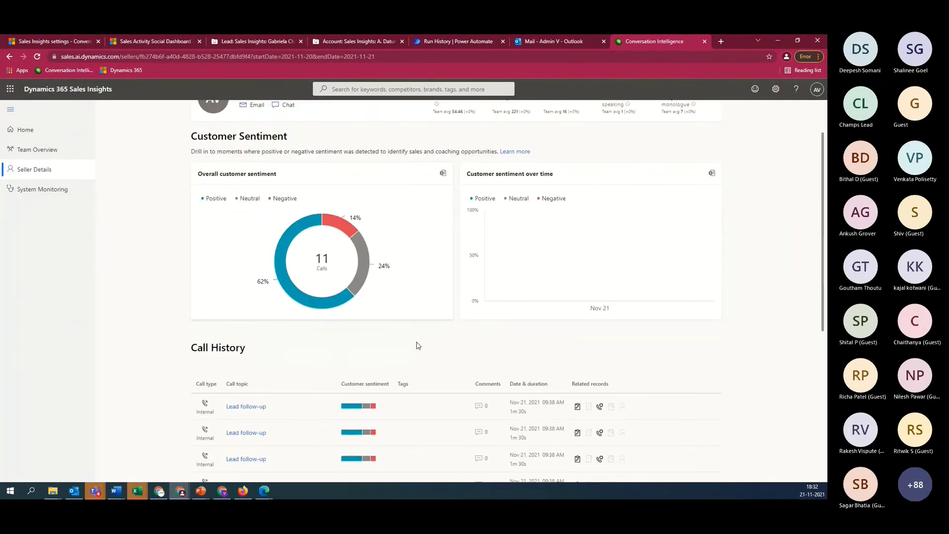
{"action": "scroll", "coordinate": [416, 345], "scroll_direction": "down", "scroll_amount": 2}
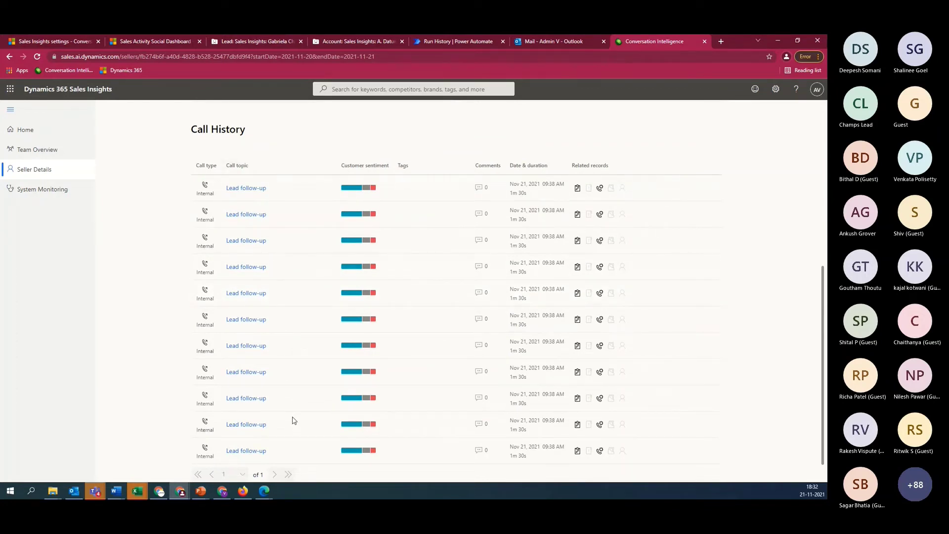
{"action": "scroll", "coordinate": [294, 421], "scroll_direction": "down", "scroll_amount": 1}
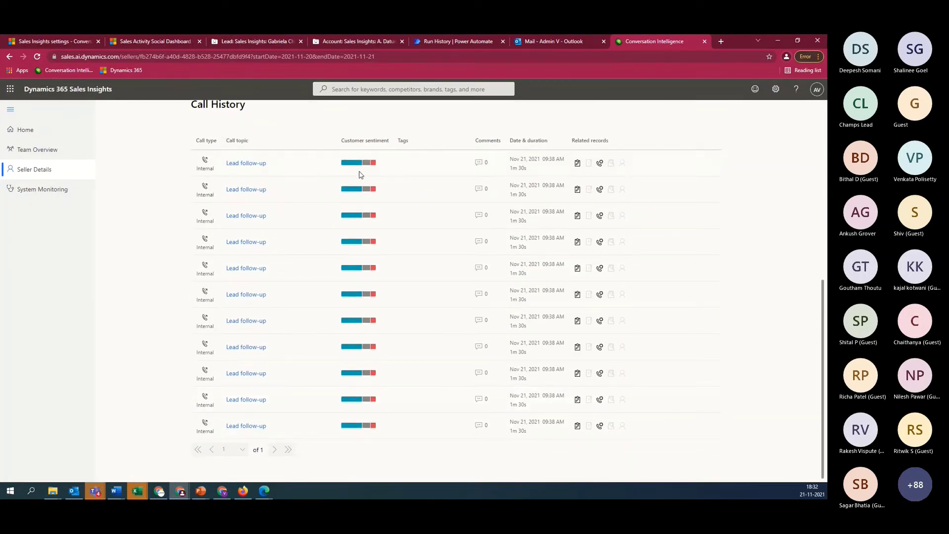
{"action": "mouse_move", "coordinate": [350, 166]}
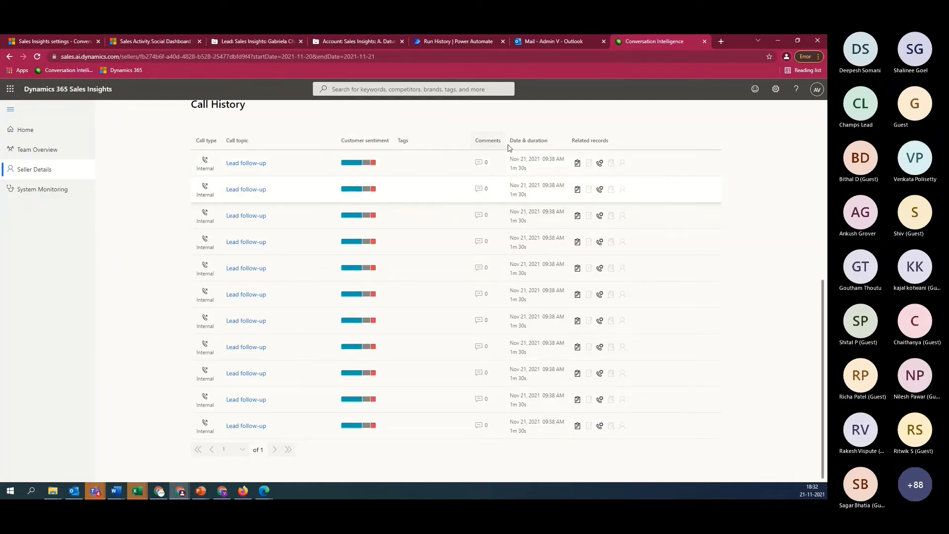
{"action": "scroll", "coordinate": [329, 250], "scroll_direction": "up", "scroll_amount": 1}
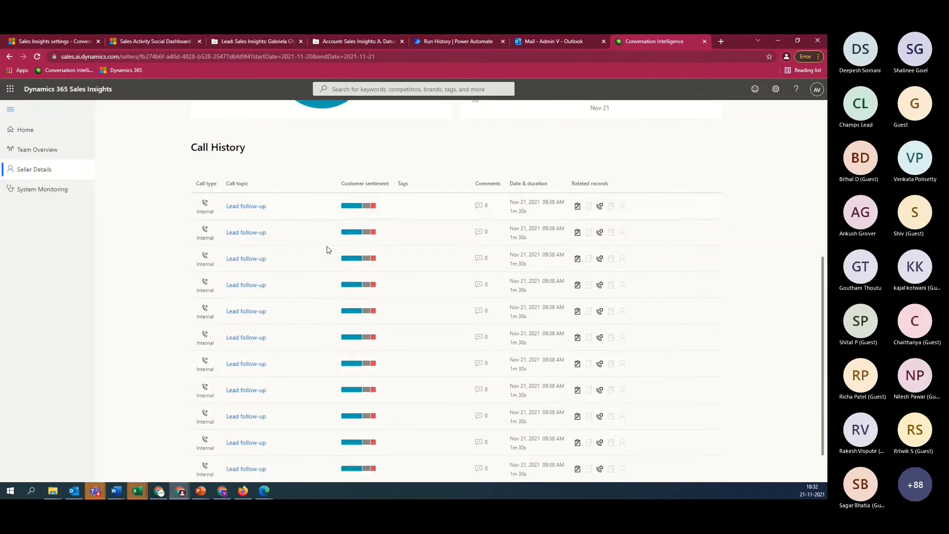
{"action": "scroll", "coordinate": [328, 250], "scroll_direction": "up", "scroll_amount": 1}
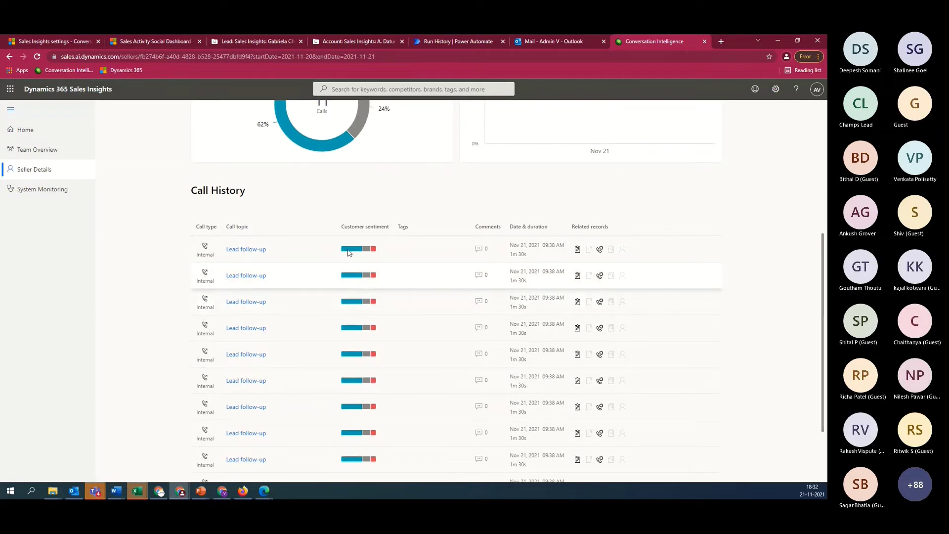
{"action": "scroll", "coordinate": [366, 361], "scroll_direction": "down", "scroll_amount": 2}
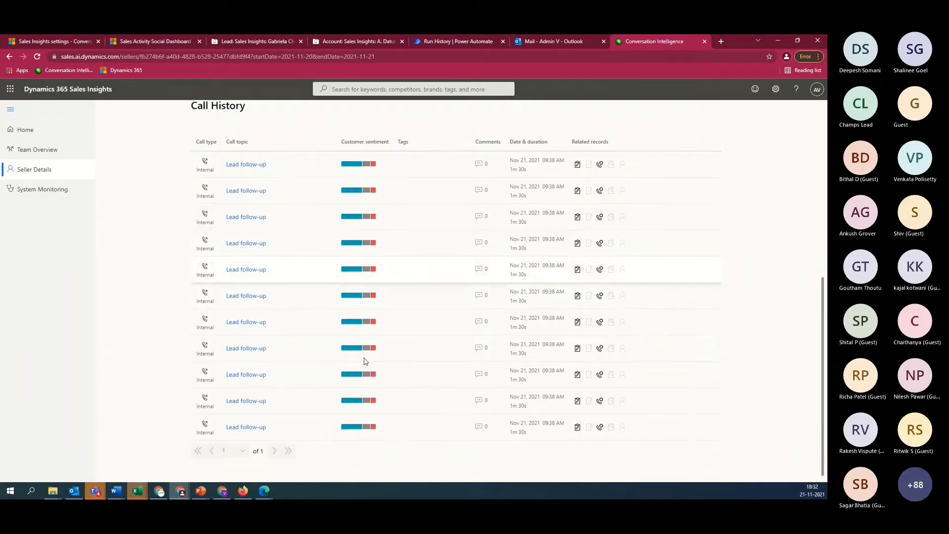
{"action": "left_click", "coordinate": [600, 163]}
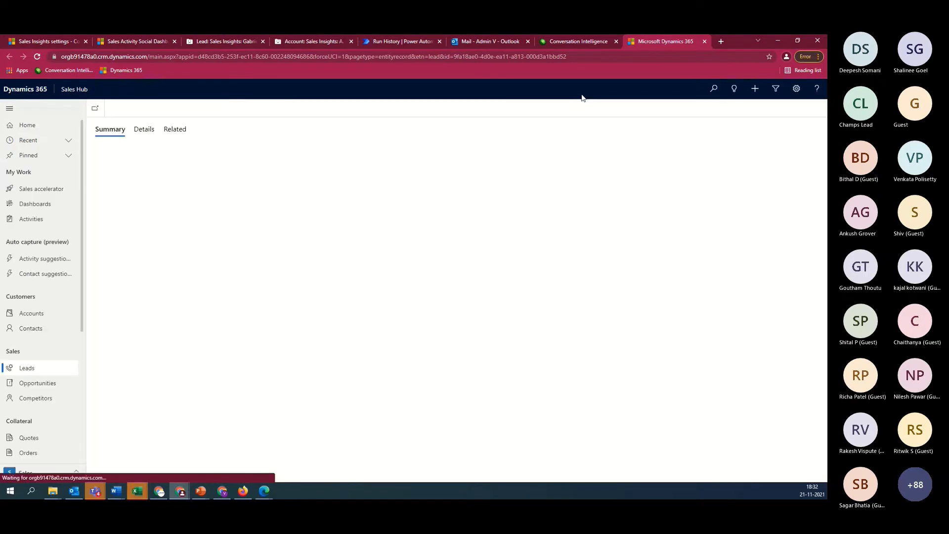
Return to the call history and open the first call's 'Qualification call' phone call activity
{"action": "left_click", "coordinate": [574, 43]}
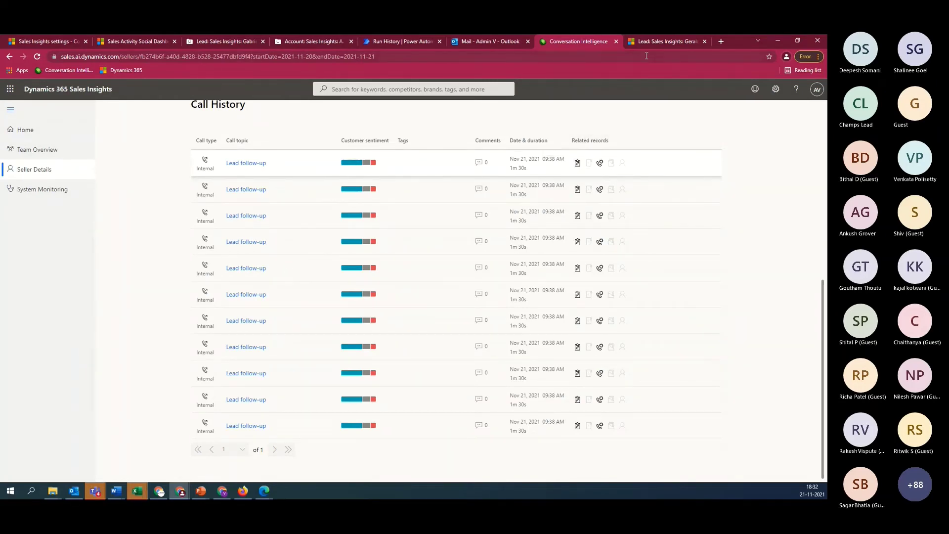
{"action": "left_click", "coordinate": [663, 39]}
{"action": "left_click", "coordinate": [582, 37]}
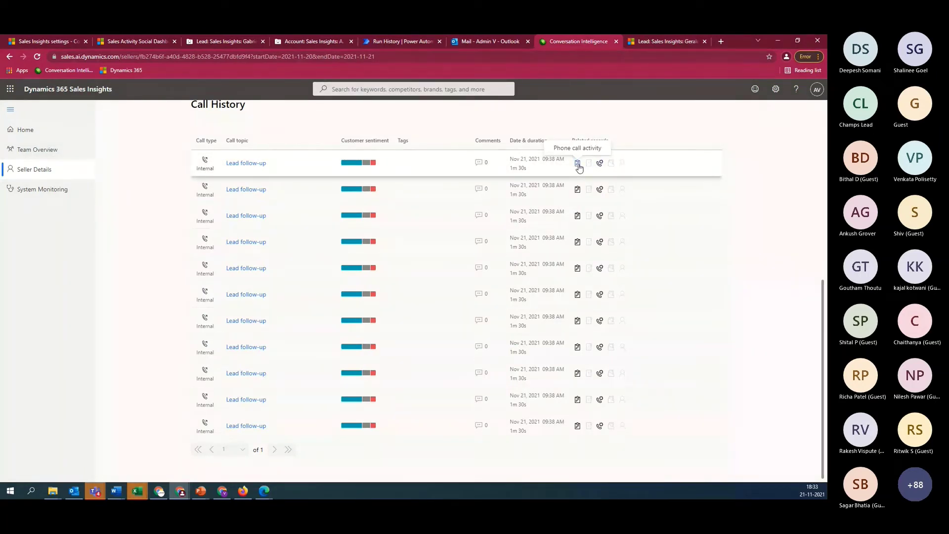
{"action": "left_click", "coordinate": [577, 163]}
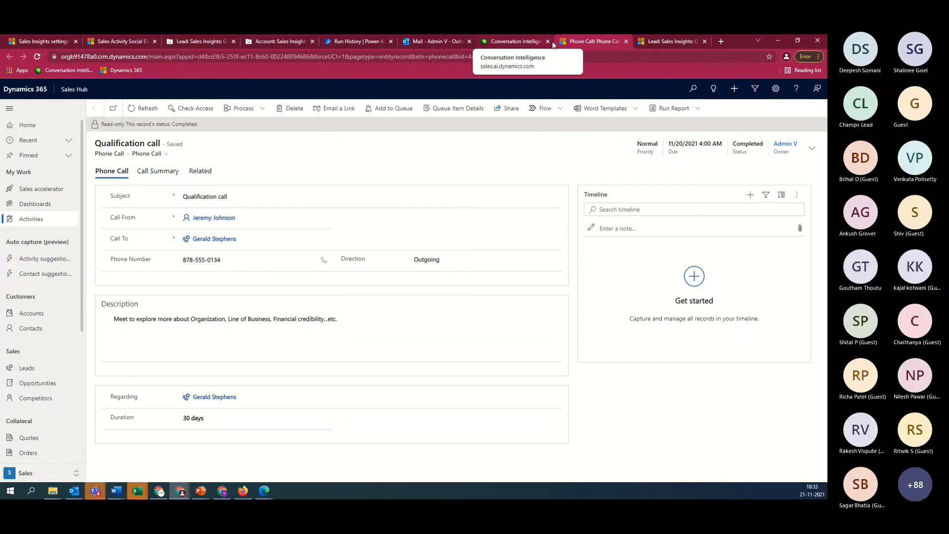
Close the conversation intelligence, phone call and lead tabs and return to Sales Insights settings
{"action": "left_click", "coordinate": [548, 41]}
{"action": "left_click", "coordinate": [547, 41]}
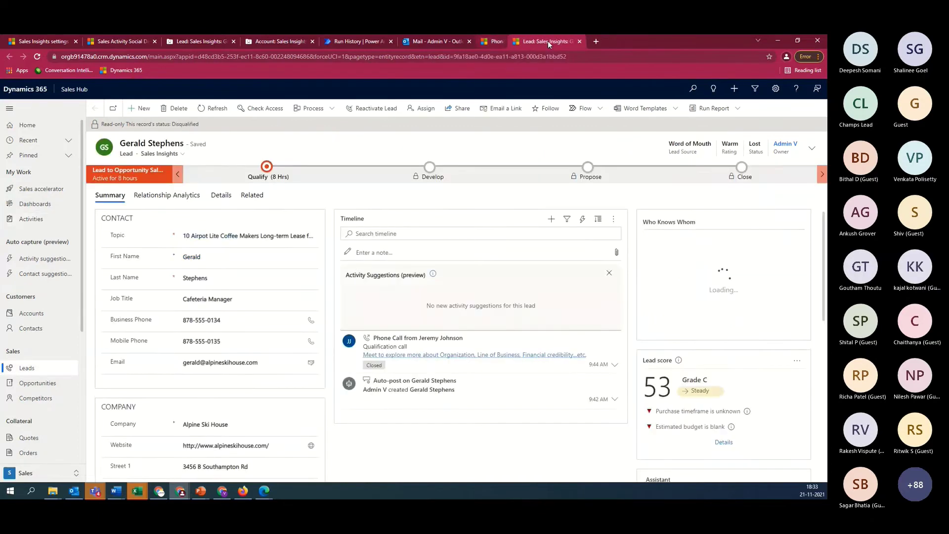
{"action": "left_click", "coordinate": [547, 41]}
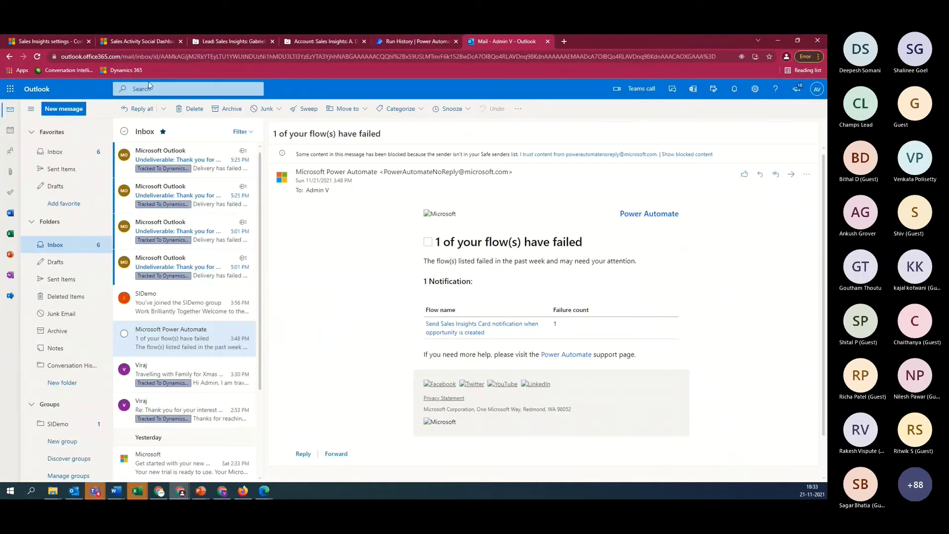
{"action": "left_click", "coordinate": [113, 41]}
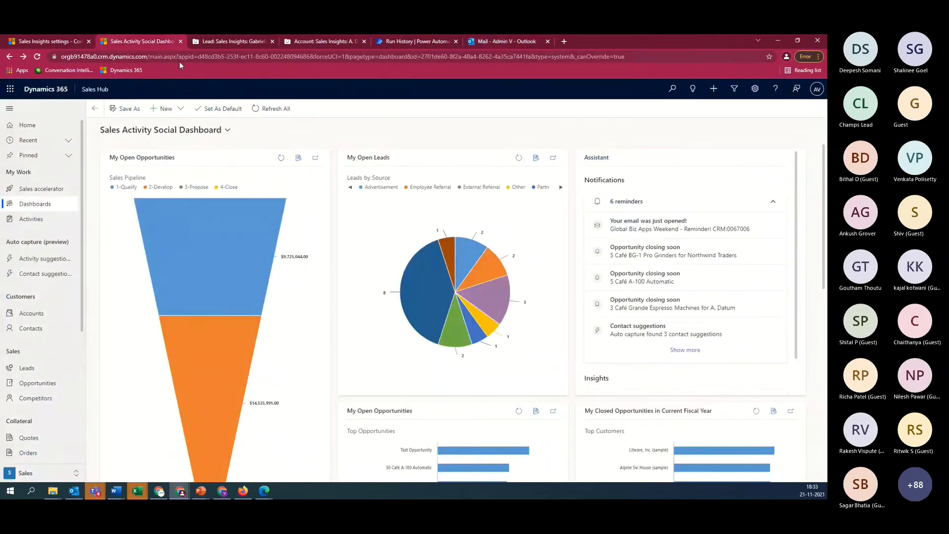
{"action": "left_click", "coordinate": [57, 41]}
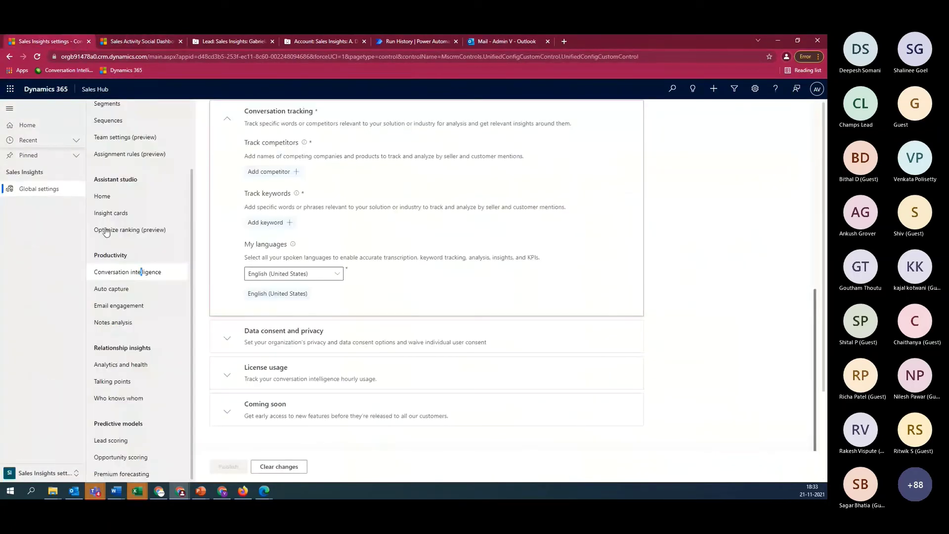
Review the Auto capture settings, then return to the Sales Activity Social Dashboard
{"action": "left_click", "coordinate": [112, 288]}
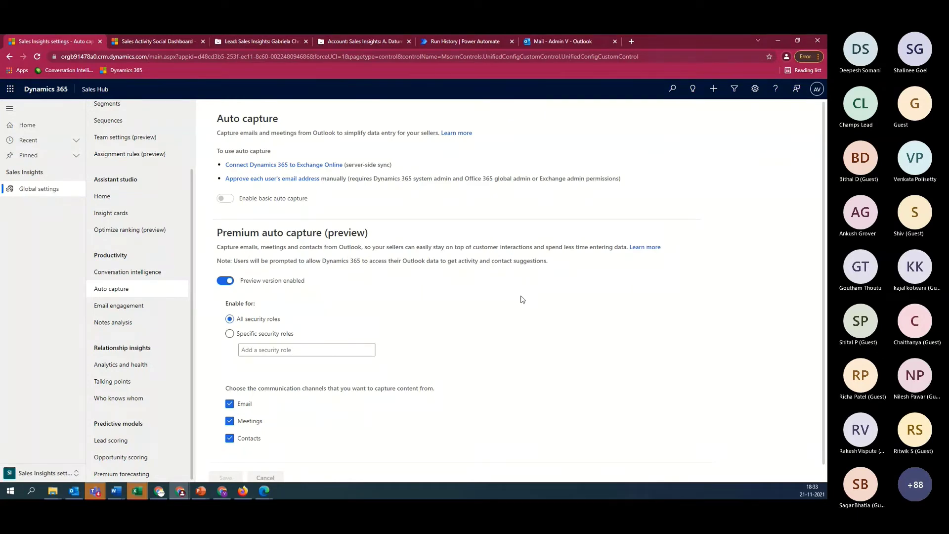
{"action": "scroll", "coordinate": [524, 319], "scroll_direction": "down", "scroll_amount": 1}
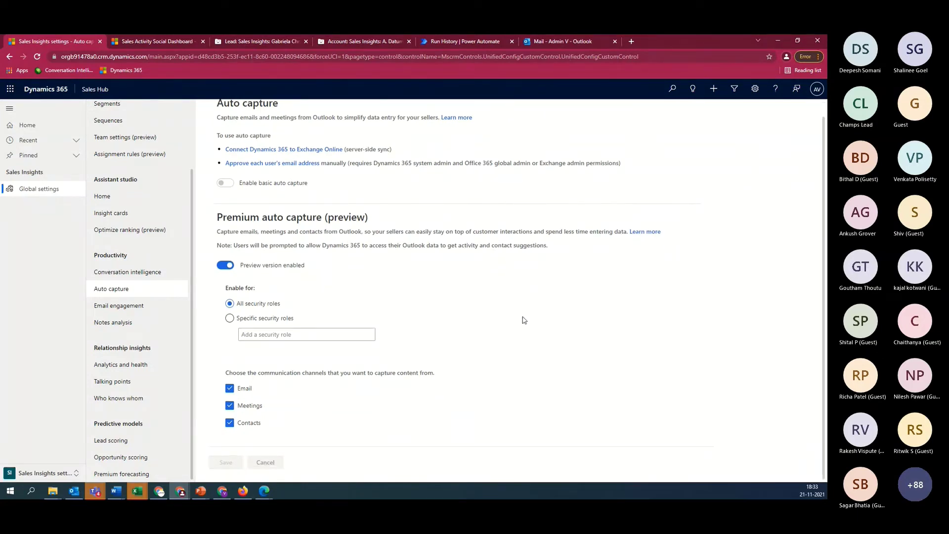
{"action": "left_click", "coordinate": [147, 44]}
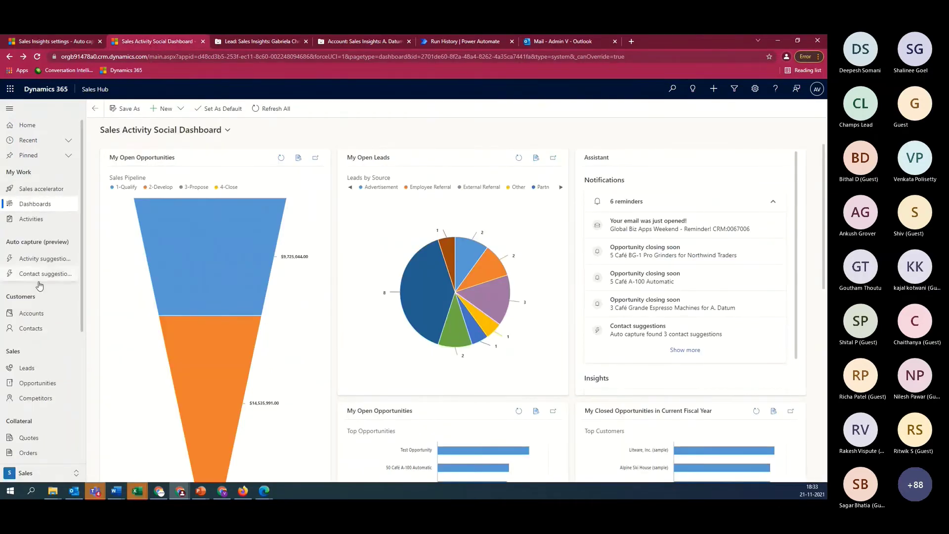
Reload the failed Lead and Account pages so the lead record shows a score of 0
{"action": "left_click", "coordinate": [254, 40]}
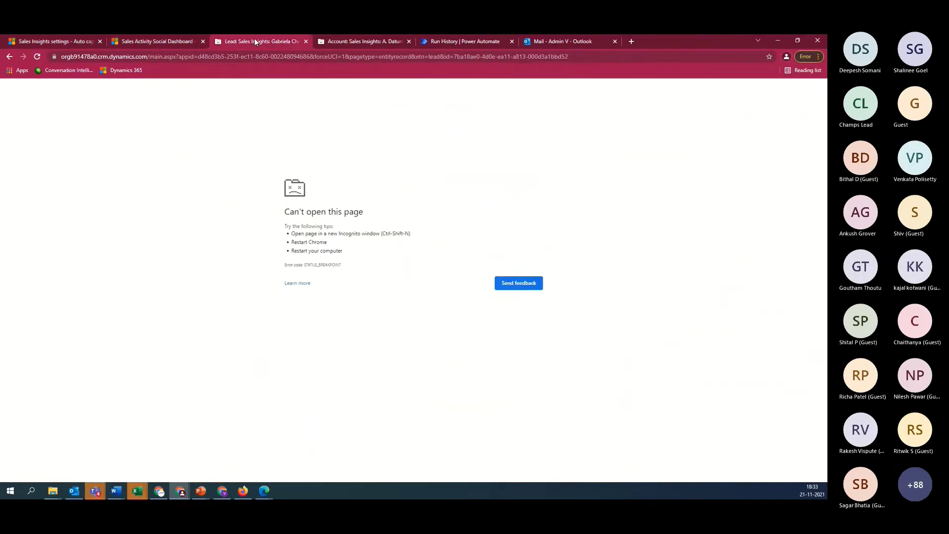
{"action": "left_click", "coordinate": [37, 57]}
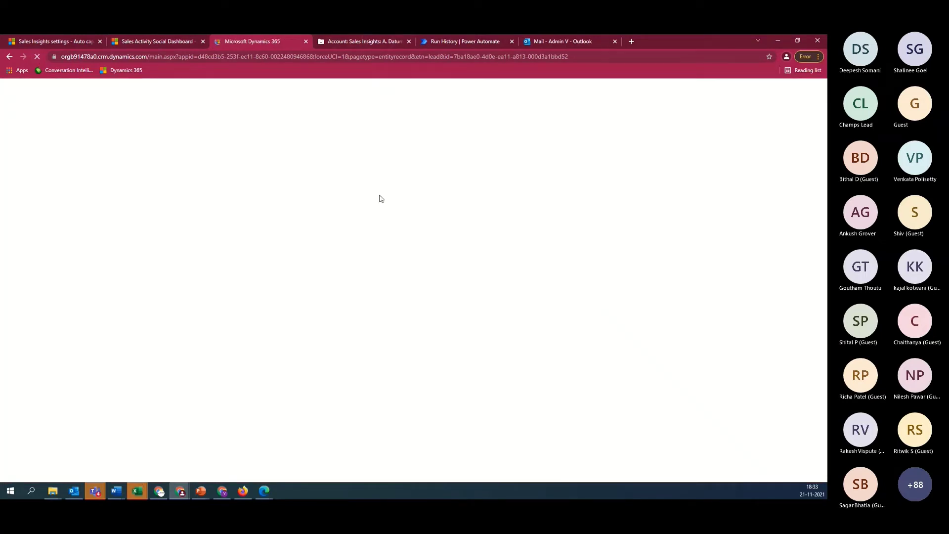
{"action": "key", "text": "ctrl+Tab"}
{"action": "left_click", "coordinate": [37, 56]}
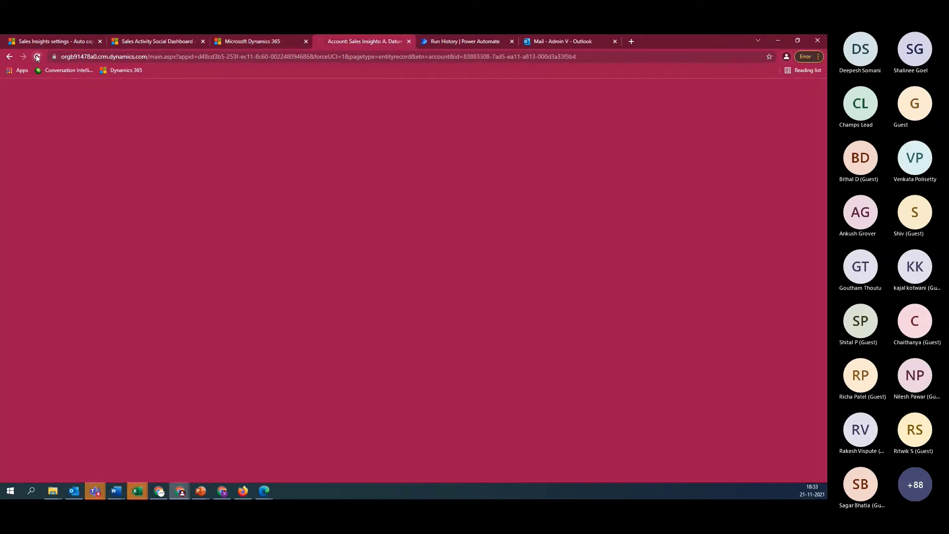
{"action": "left_click", "coordinate": [267, 42]}
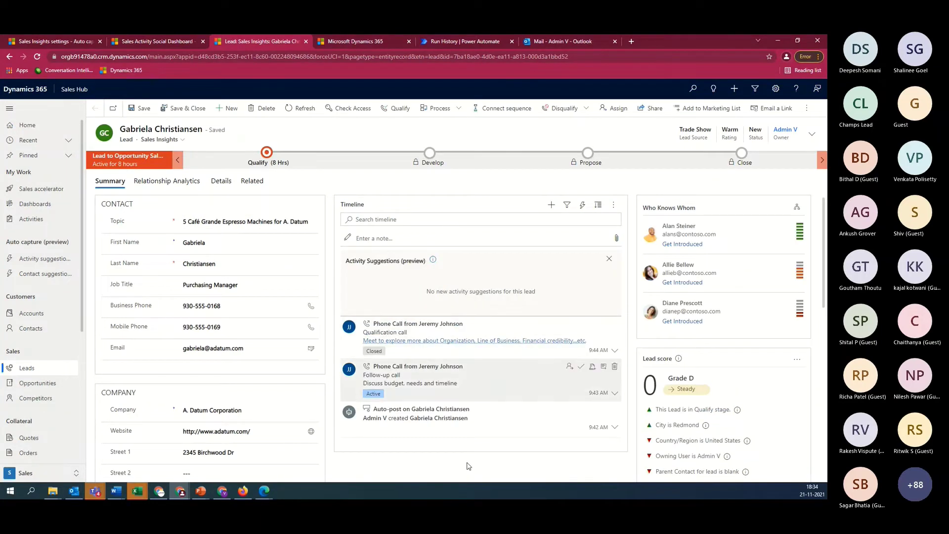
Filter contacts and leads to V names and open the Enquiry for Dynamics 365 Implementation lead
{"action": "left_click", "coordinate": [163, 42]}
{"action": "left_click", "coordinate": [30, 331]}
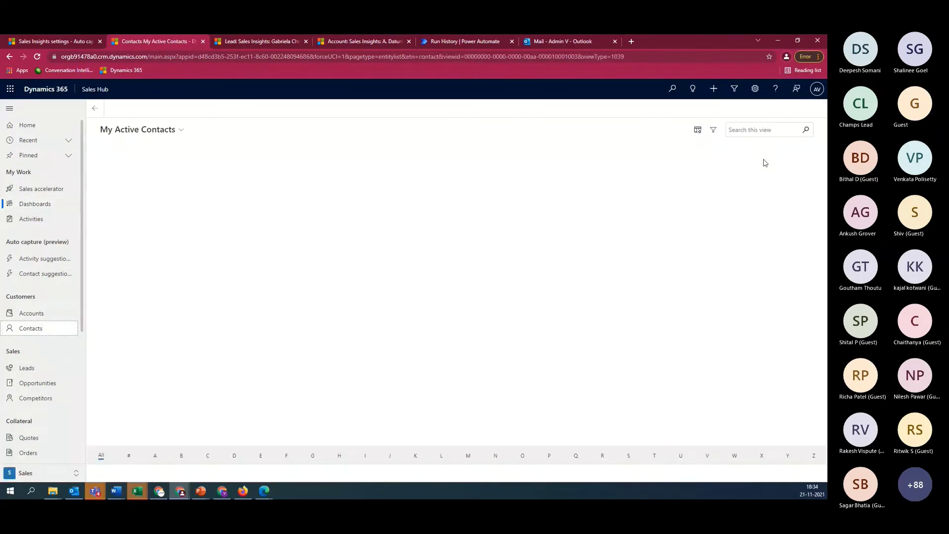
{"action": "left_click", "coordinate": [707, 455]}
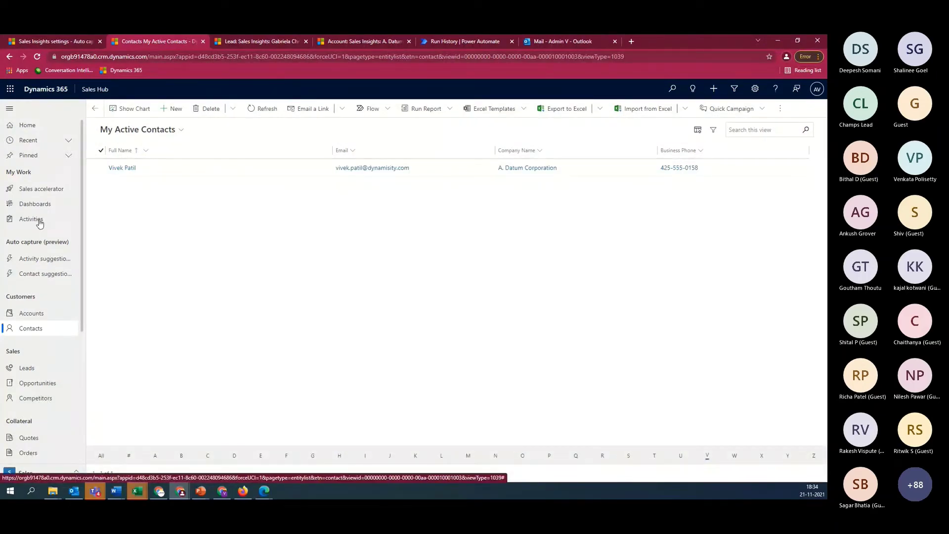
{"action": "left_click", "coordinate": [27, 369]}
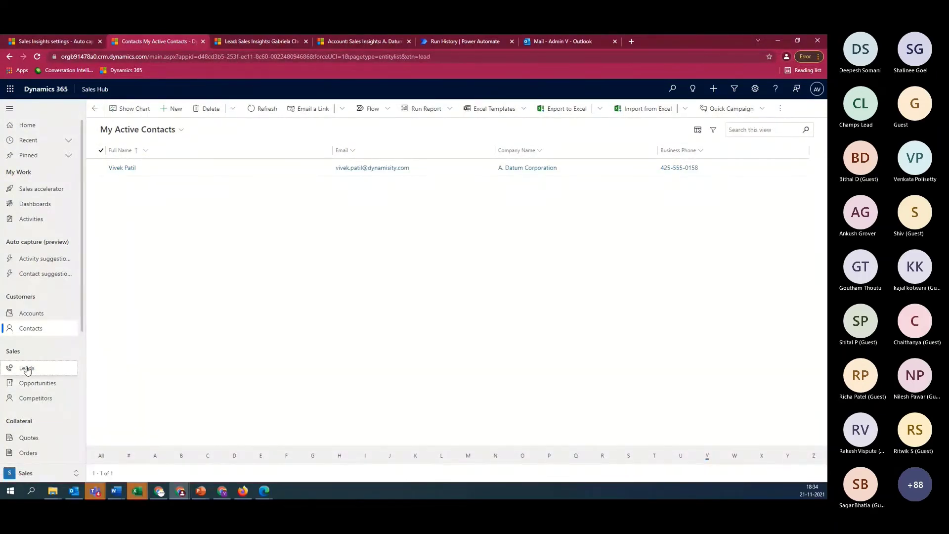
{"action": "left_click", "coordinate": [714, 455]}
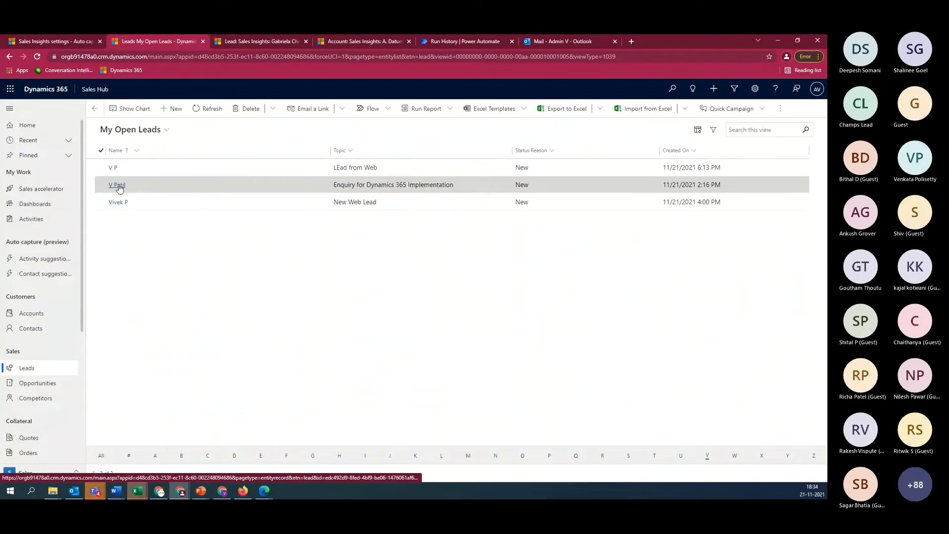
{"action": "left_click", "coordinate": [118, 186]}
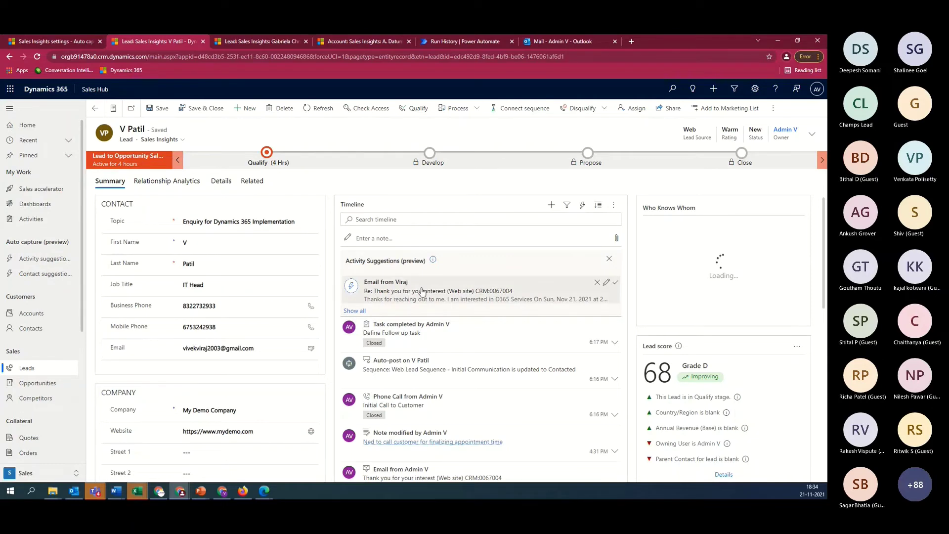
{"action": "left_click", "coordinate": [452, 298]}
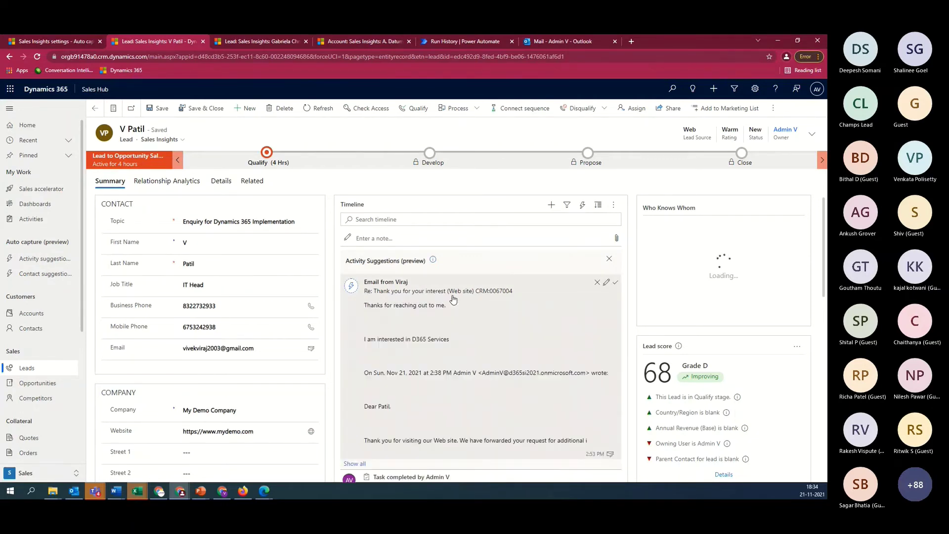
{"action": "scroll", "coordinate": [453, 388], "scroll_direction": "down", "scroll_amount": 3}
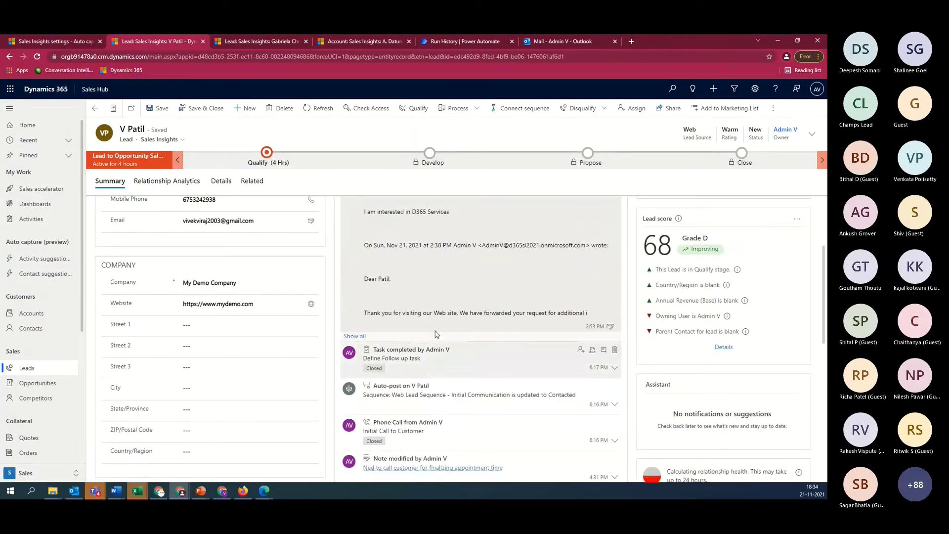
{"action": "scroll", "coordinate": [544, 290], "scroll_direction": "up", "scroll_amount": 2}
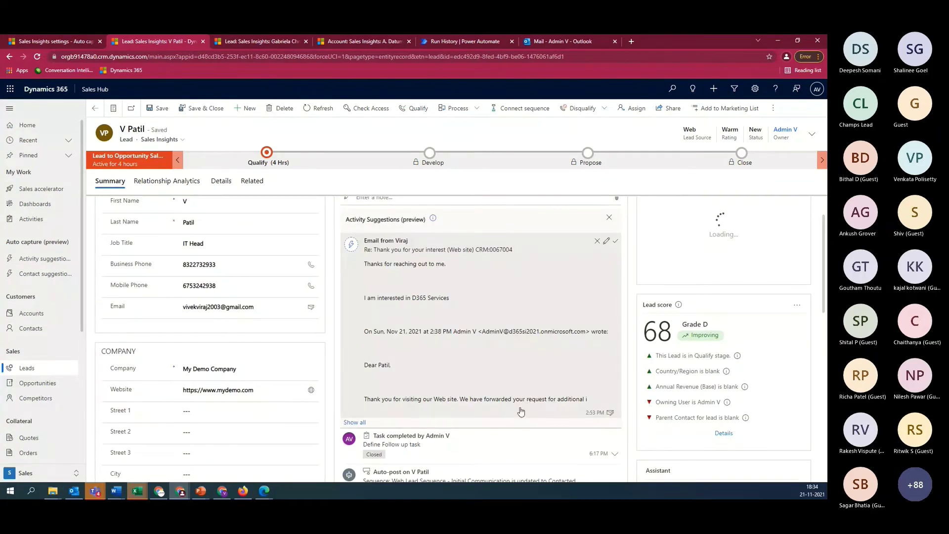
{"action": "scroll", "coordinate": [521, 411], "scroll_direction": "down", "scroll_amount": 1}
{"action": "left_click", "coordinate": [54, 43]}
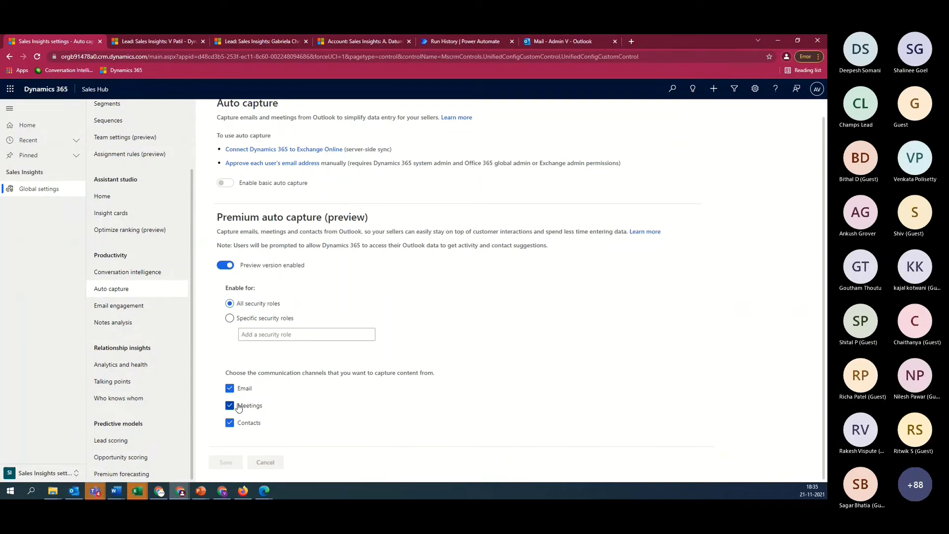
{"action": "key", "text": "ctrl+Tab"}
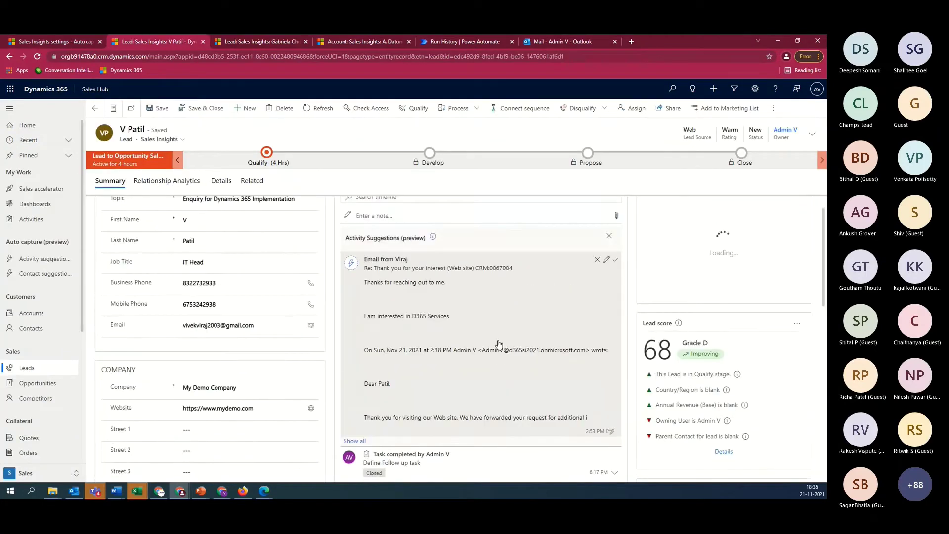
{"action": "left_click", "coordinate": [526, 285]}
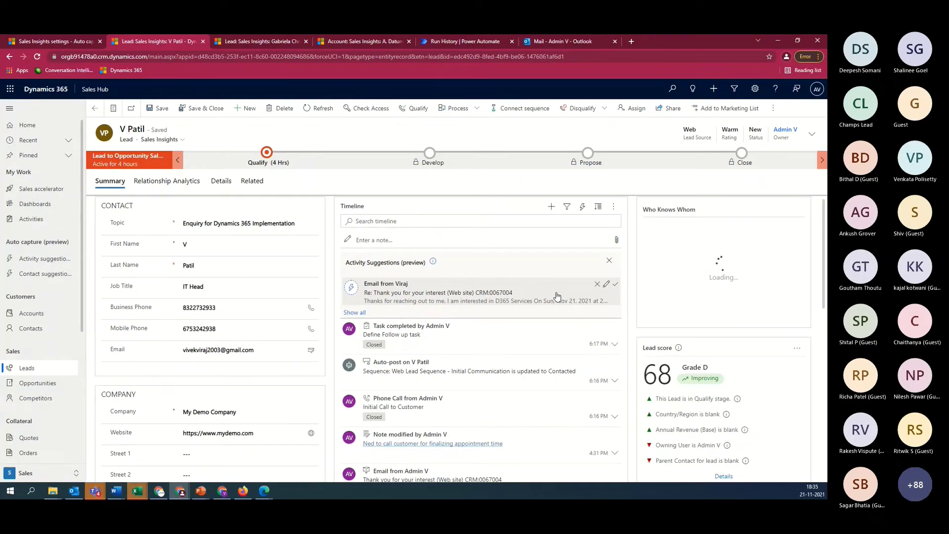
Browse the Email engagement, Auto capture and Notes analysis settings, ending on enabled Email engagement
{"action": "left_click", "coordinate": [32, 43]}
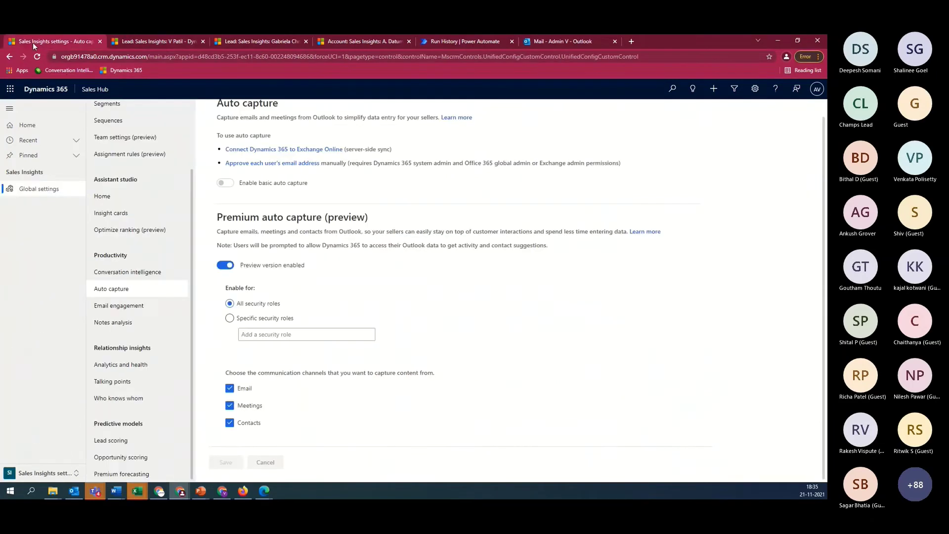
{"action": "left_click", "coordinate": [133, 307]}
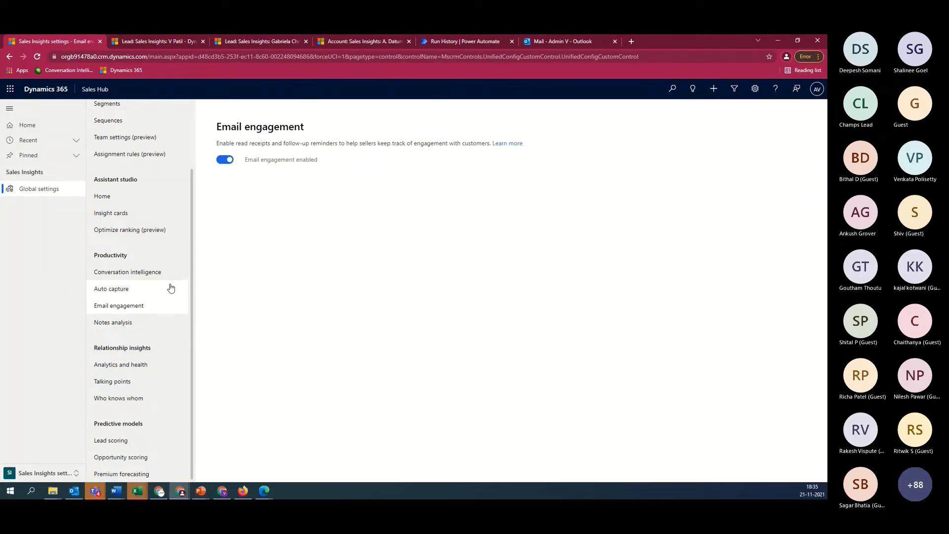
{"action": "left_click", "coordinate": [124, 289]}
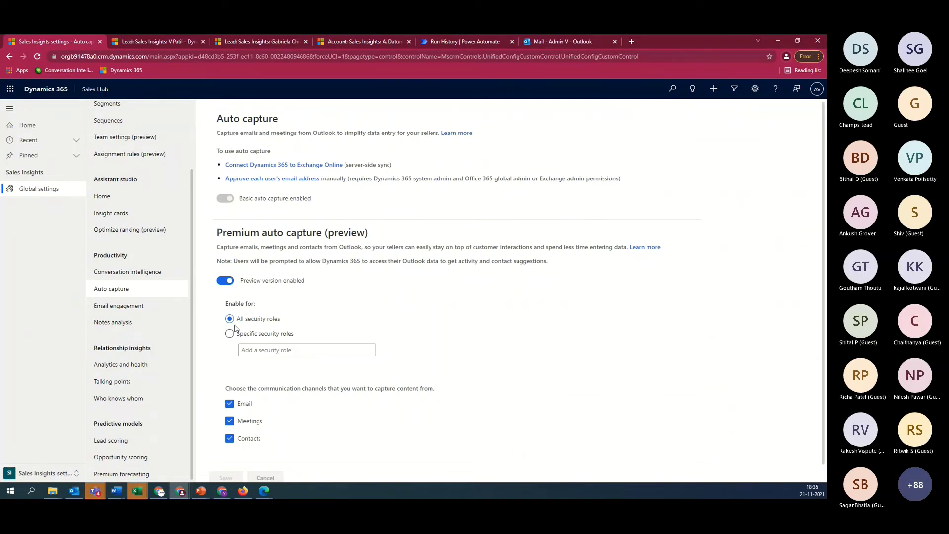
{"action": "left_click", "coordinate": [129, 313]}
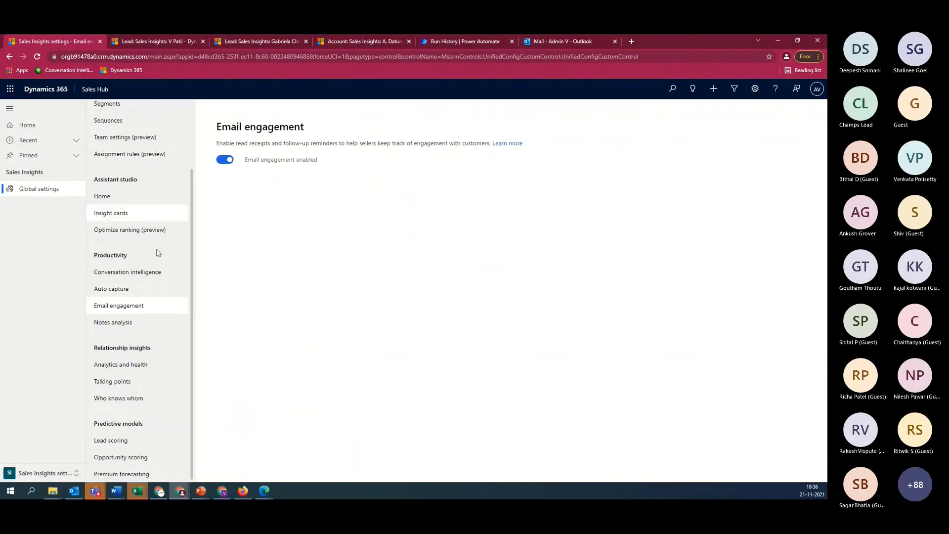
{"action": "left_click", "coordinate": [132, 322]}
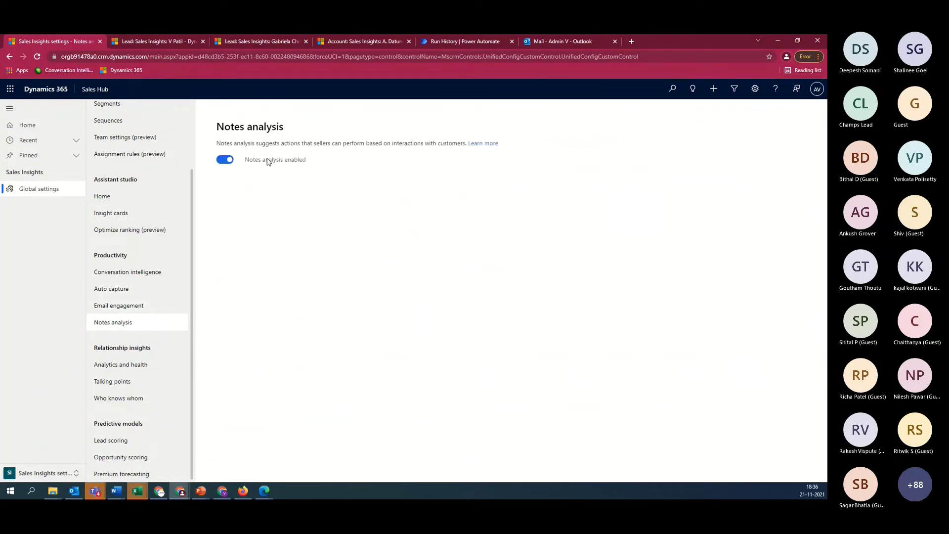
{"action": "left_click", "coordinate": [126, 307]}
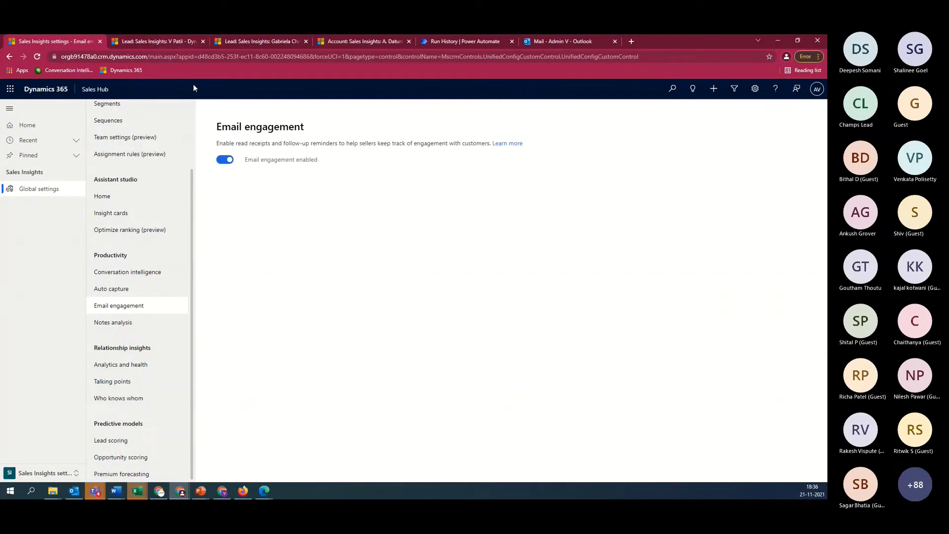
Back on the lead record, start a new email to the lead from the timeline's + menu
{"action": "left_click", "coordinate": [176, 42]}
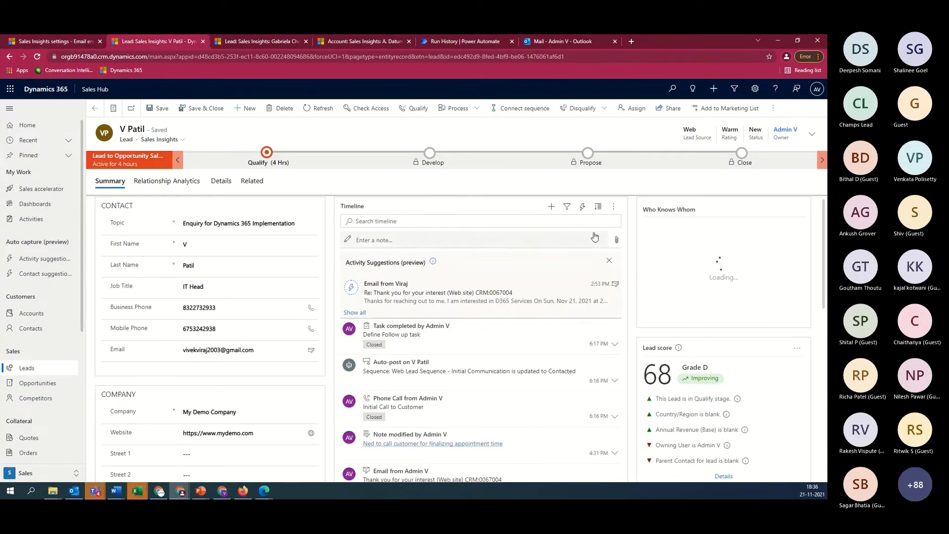
{"action": "left_click", "coordinate": [551, 207]}
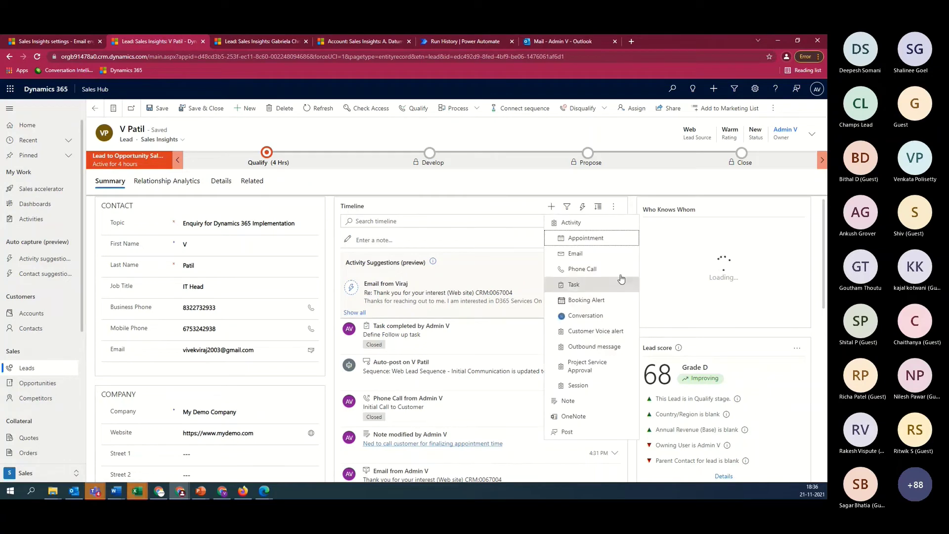
{"action": "left_click", "coordinate": [575, 254]}
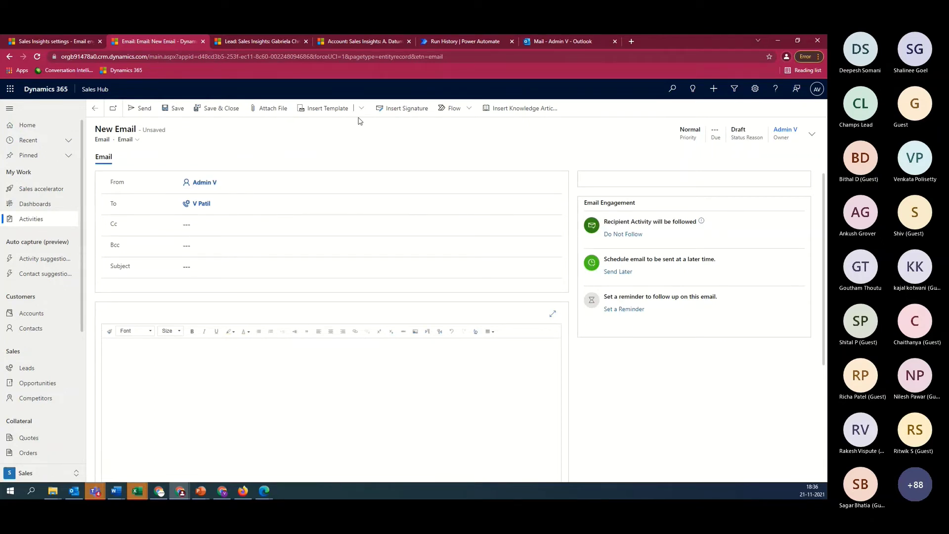
Apply the GBAW 2021 Template 2 email template to the draft
{"action": "left_click", "coordinate": [327, 108]}
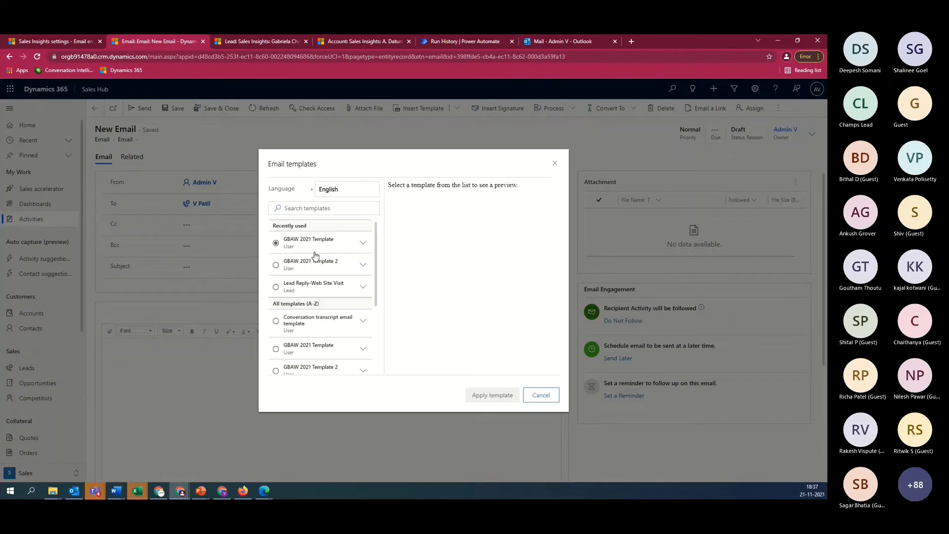
{"action": "left_click", "coordinate": [327, 244]}
{"action": "left_click", "coordinate": [316, 262]}
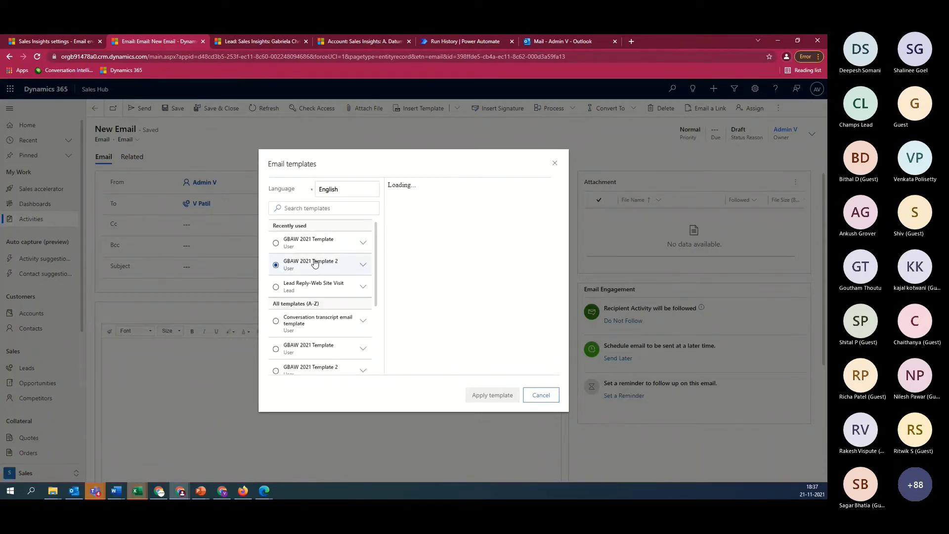
{"action": "left_click", "coordinate": [502, 402]}
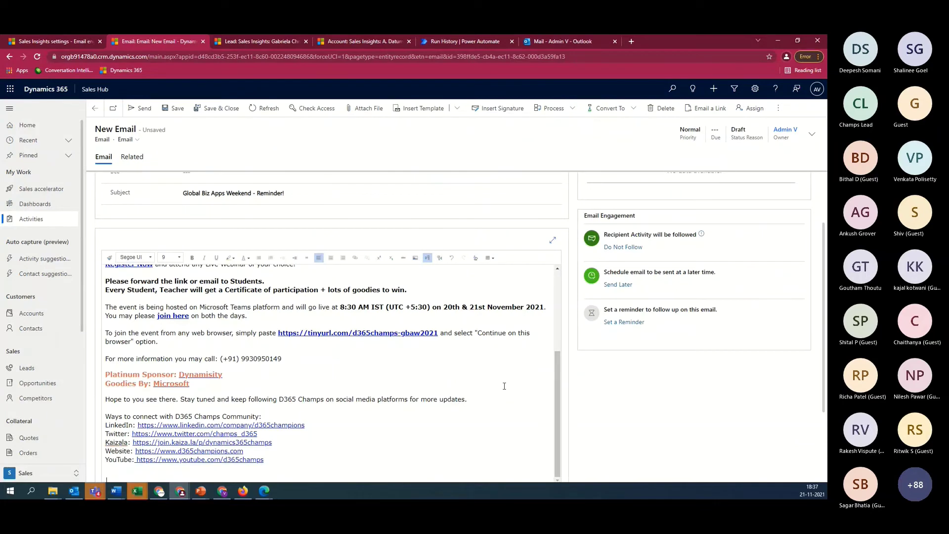
Review the recipient and fields, then send the Global Biz Apps Weekend - Reminder! email
{"action": "scroll", "coordinate": [504, 386], "scroll_direction": "up", "scroll_amount": 10}
{"action": "scroll", "coordinate": [579, 384], "scroll_direction": "down", "scroll_amount": 2}
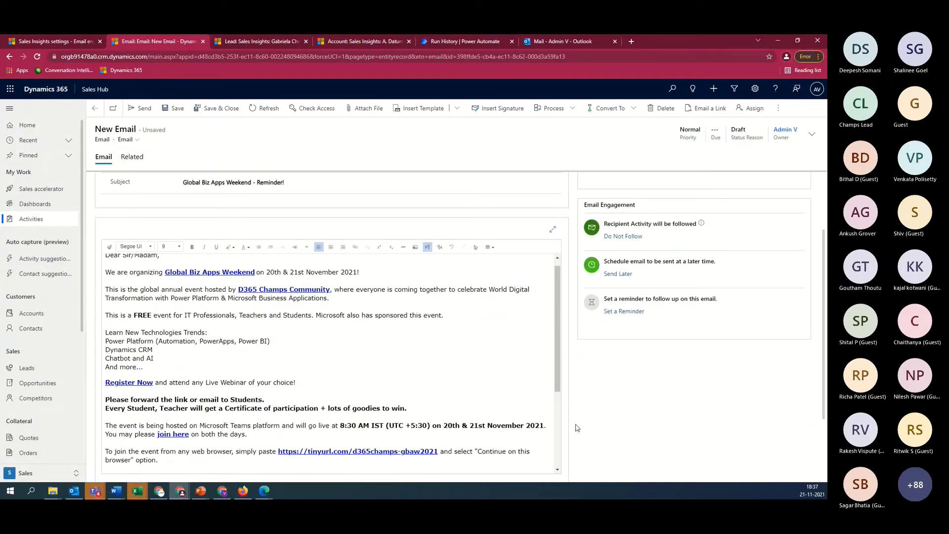
{"action": "scroll", "coordinate": [709, 402], "scroll_direction": "up", "scroll_amount": 2}
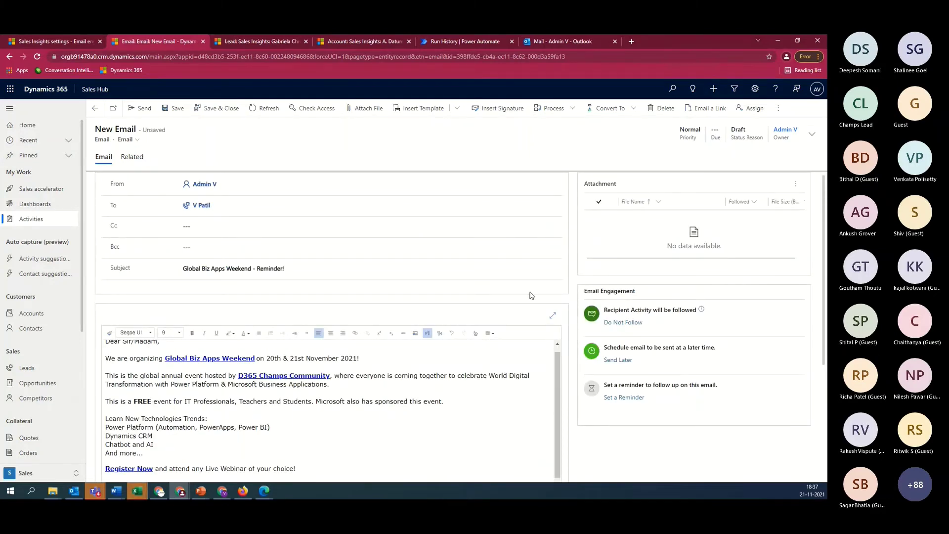
{"action": "left_click", "coordinate": [279, 200]}
{"action": "left_click", "coordinate": [138, 109]}
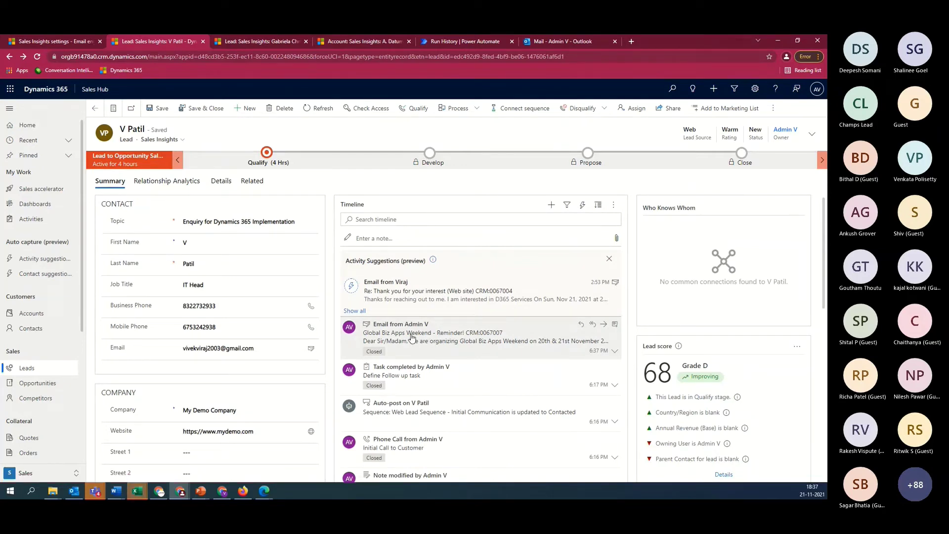
Open the sent Global Biz Apps Weekend reminder email from the timeline and check its Recipient Activity
{"action": "left_click", "coordinate": [412, 337]}
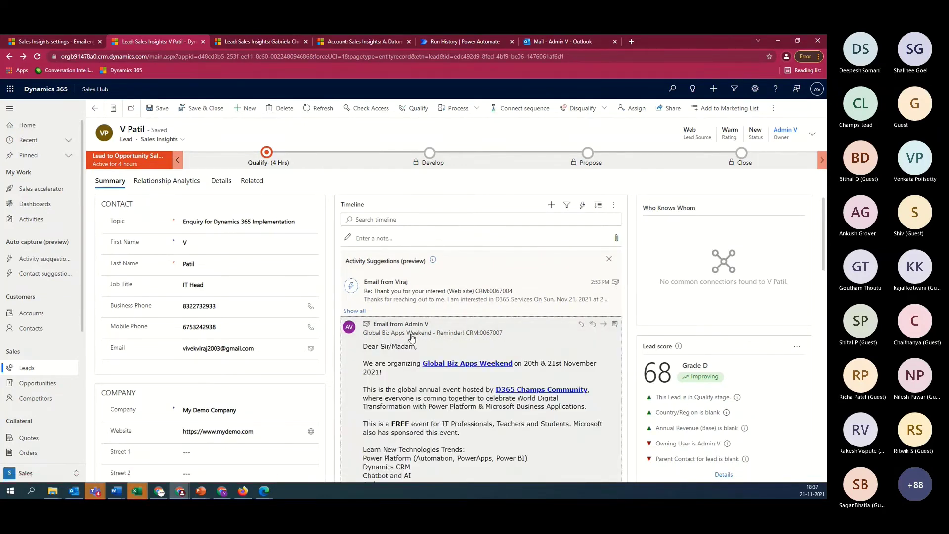
{"action": "left_click", "coordinate": [614, 325]}
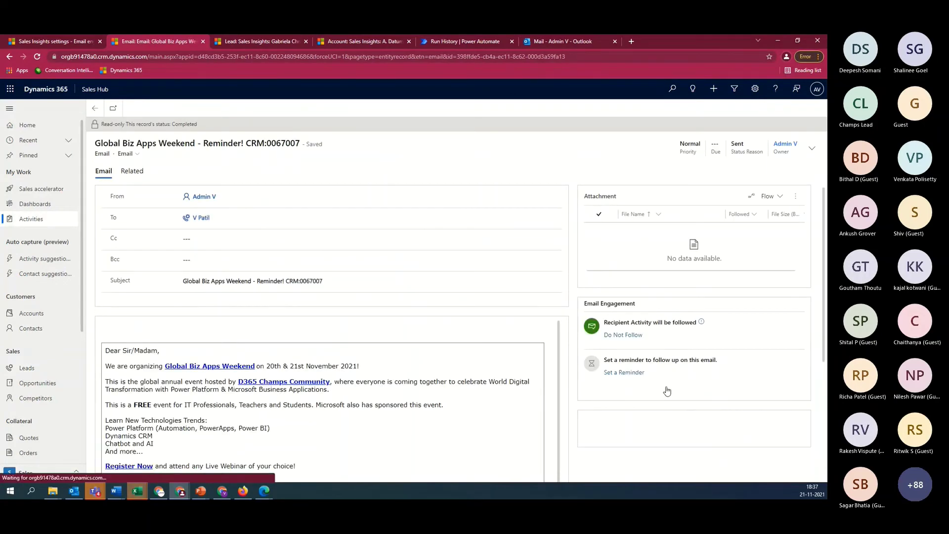
{"action": "scroll", "coordinate": [593, 257], "scroll_direction": "down", "scroll_amount": 3}
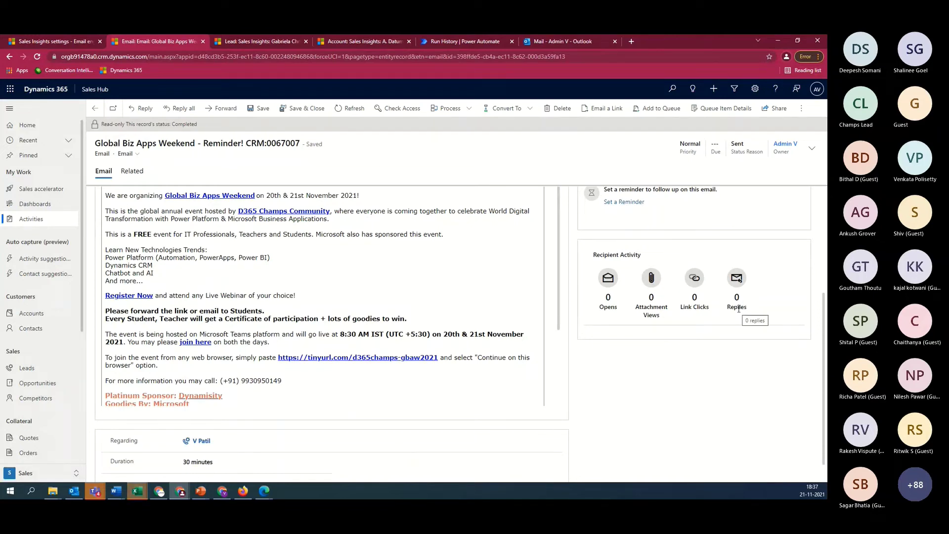
{"action": "scroll", "coordinate": [201, 224], "scroll_direction": "up", "scroll_amount": 5}
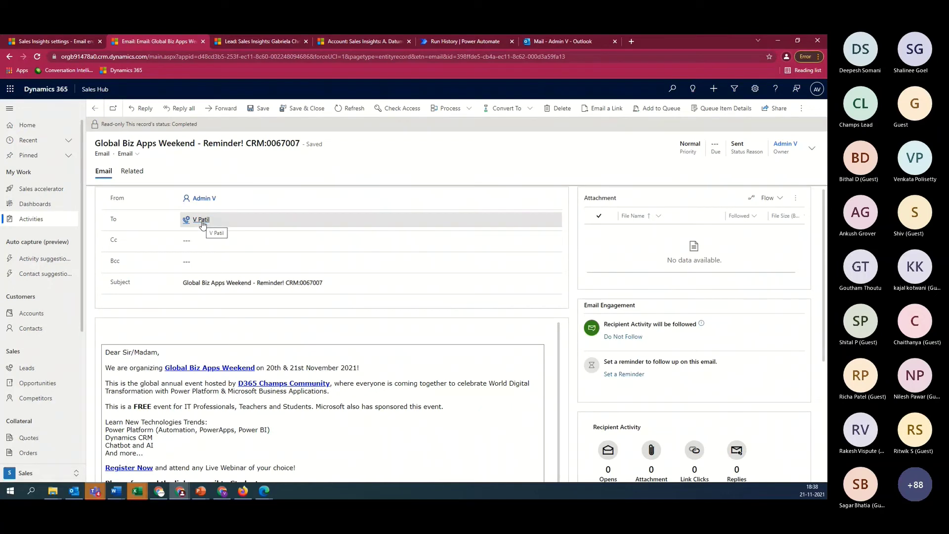
Return to the lead and reopen the sent email, confirming 0 opens, link clicks and replies
{"action": "left_click", "coordinate": [201, 220]}
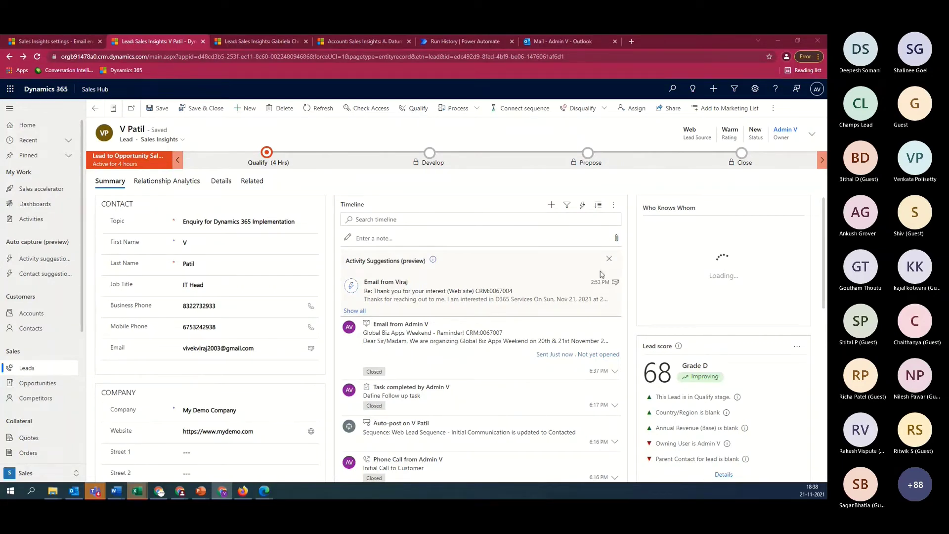
{"action": "scroll", "coordinate": [569, 296], "scroll_direction": "down", "scroll_amount": 1}
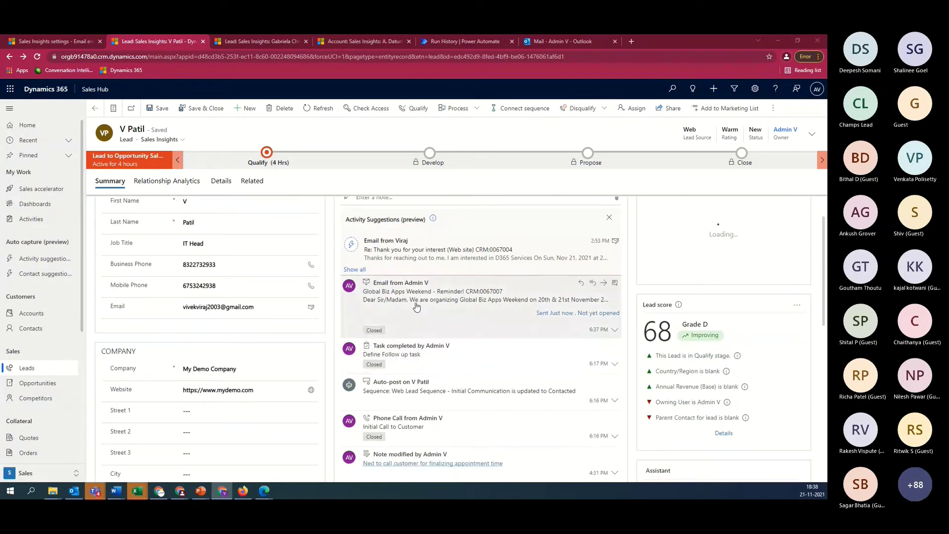
{"action": "left_click", "coordinate": [435, 286]}
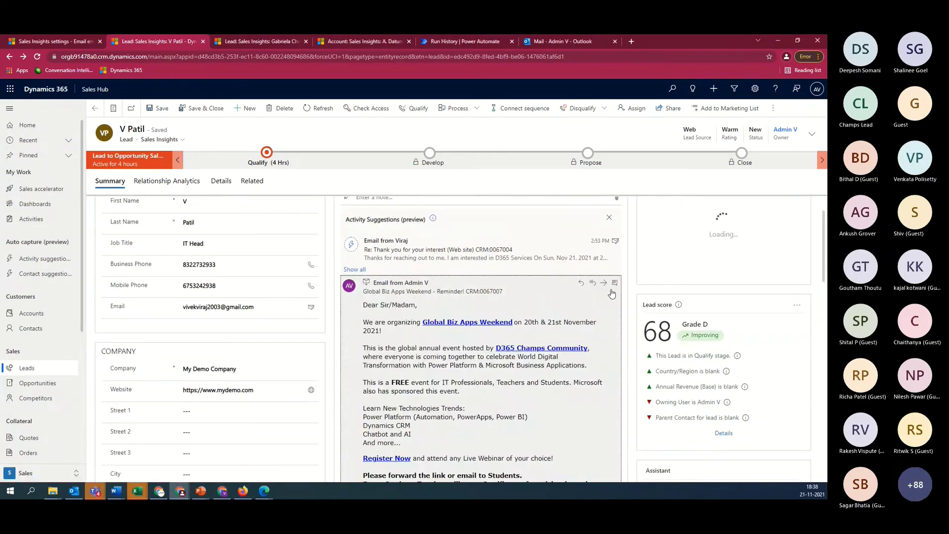
{"action": "left_click", "coordinate": [435, 284]}
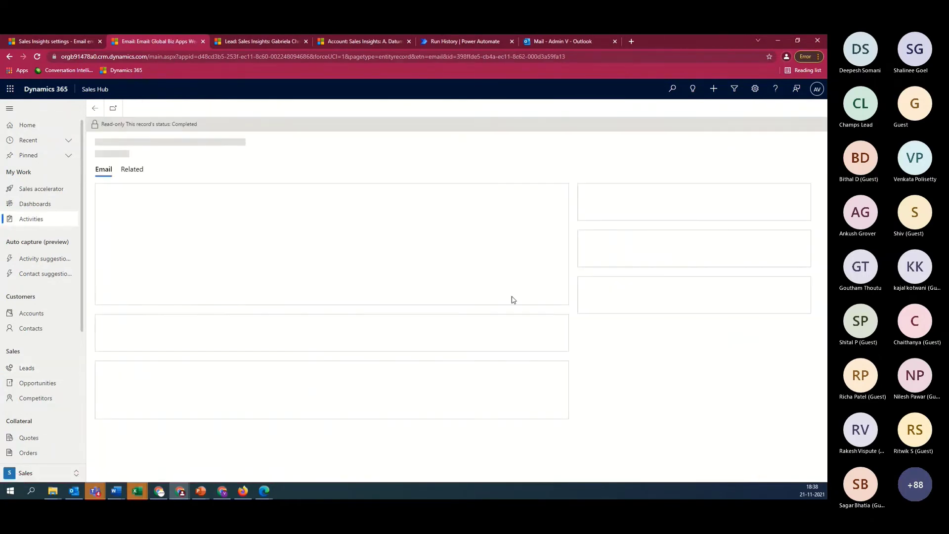
{"action": "scroll", "coordinate": [665, 368], "scroll_direction": "down", "scroll_amount": 1}
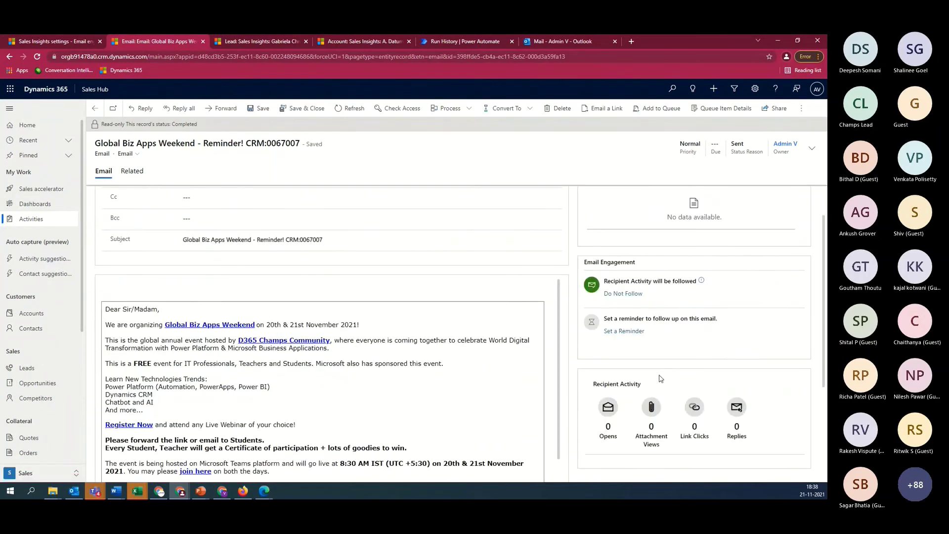
{"action": "scroll", "coordinate": [637, 404], "scroll_direction": "down", "scroll_amount": 3}
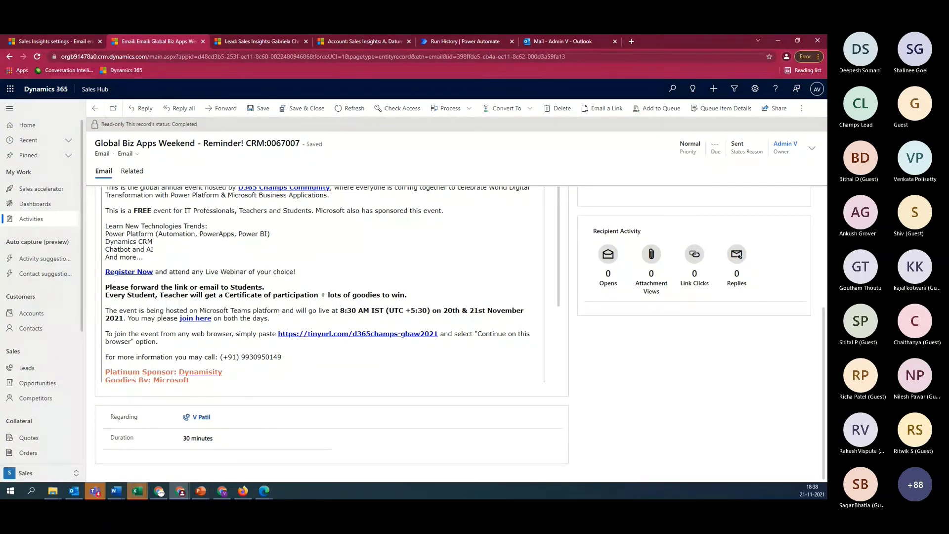
{"action": "key", "text": "alt+Tab"}
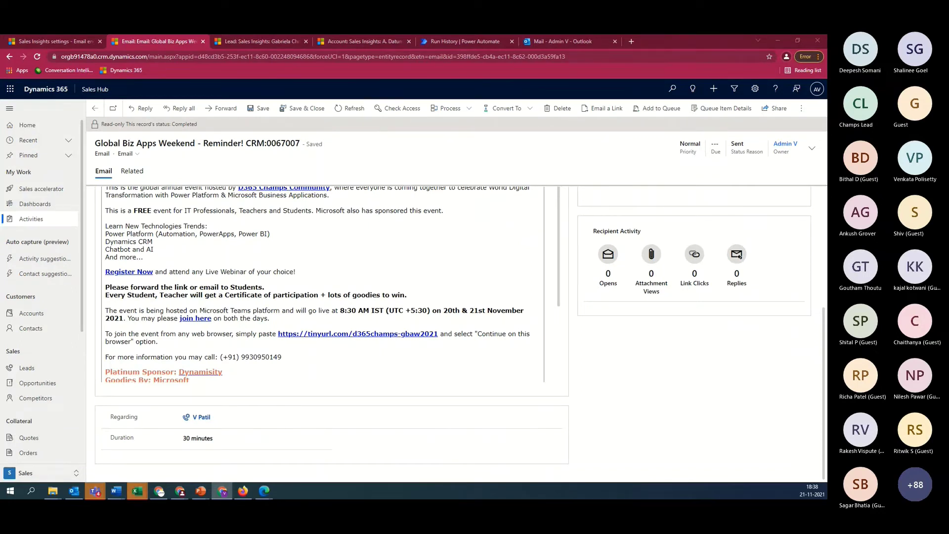
{"action": "left_click", "coordinate": [350, 108]}
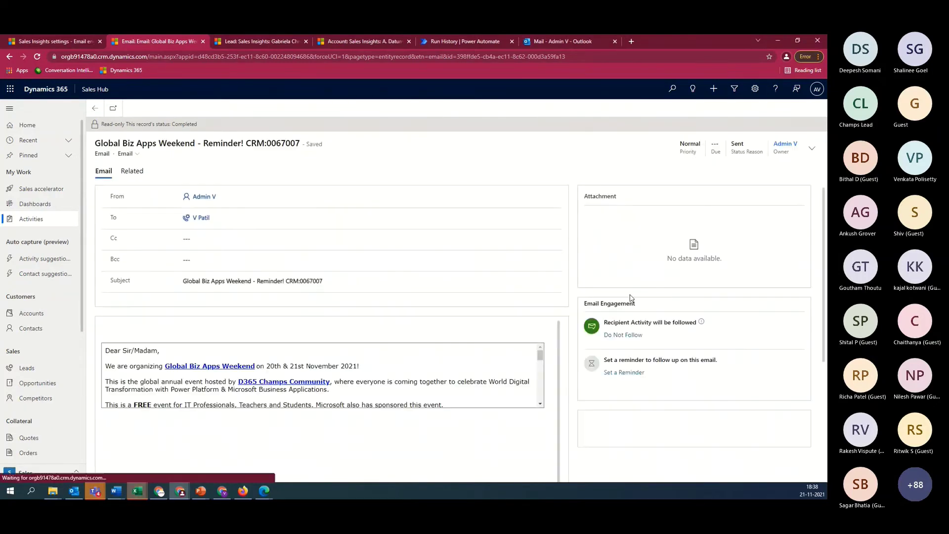
{"action": "scroll", "coordinate": [663, 364], "scroll_direction": "down", "scroll_amount": 3}
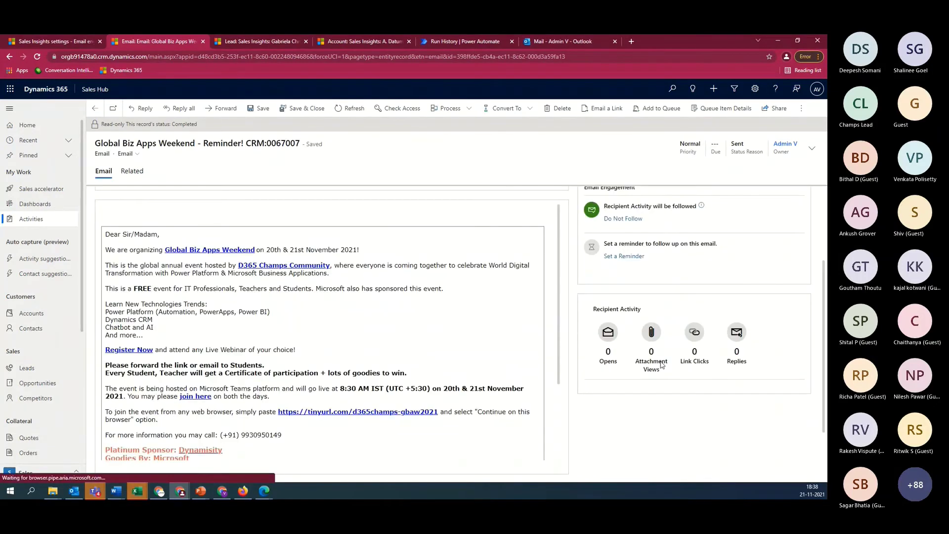
{"action": "scroll", "coordinate": [662, 364], "scroll_direction": "down", "scroll_amount": 1}
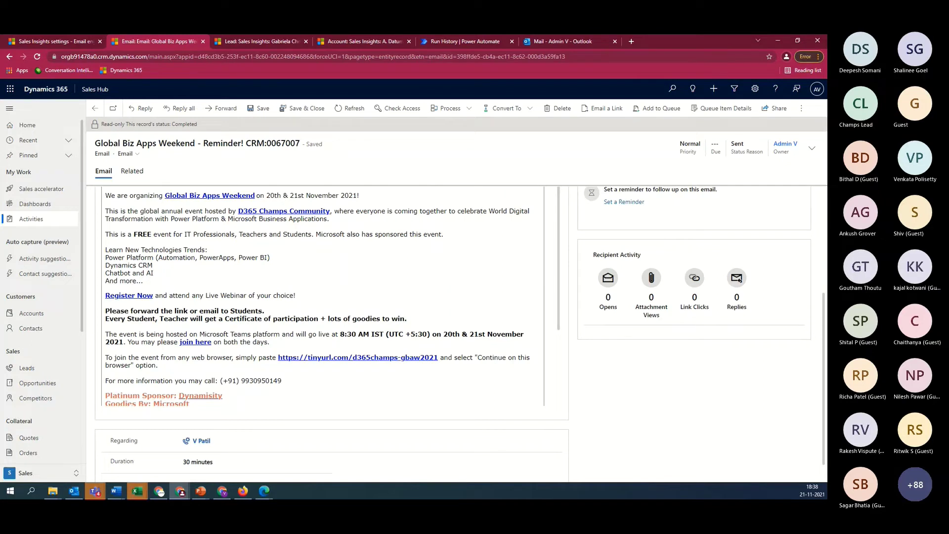
{"action": "key", "text": "alt+Tab"}
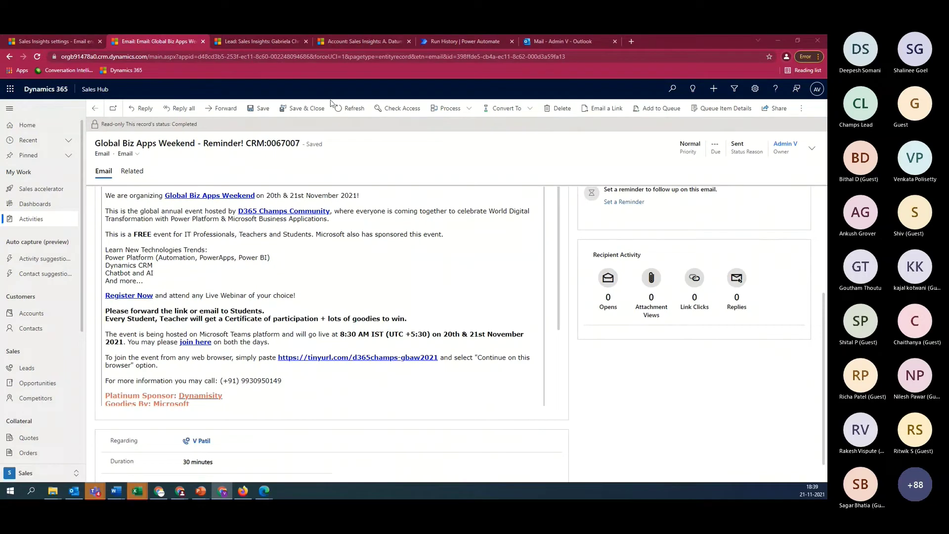
{"action": "left_click", "coordinate": [349, 113]}
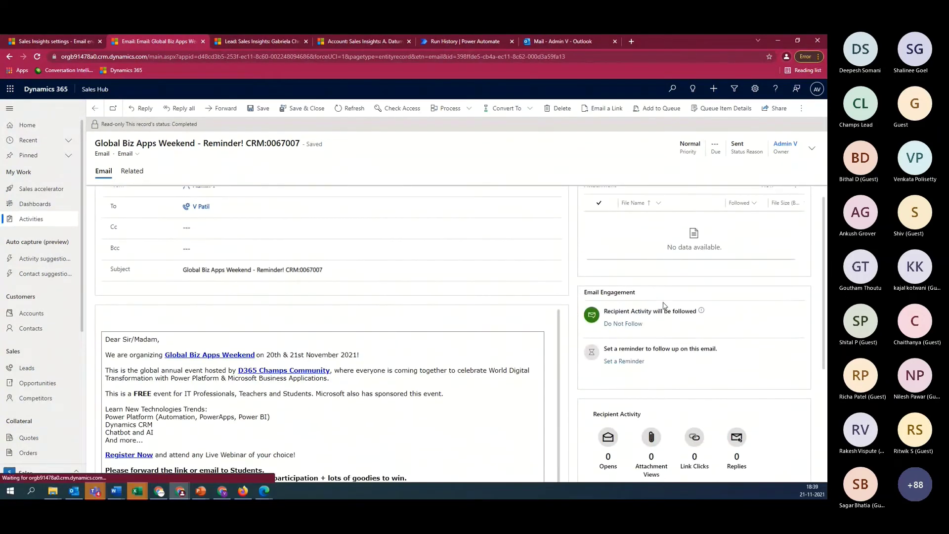
{"action": "scroll", "coordinate": [665, 306], "scroll_direction": "down", "scroll_amount": 4}
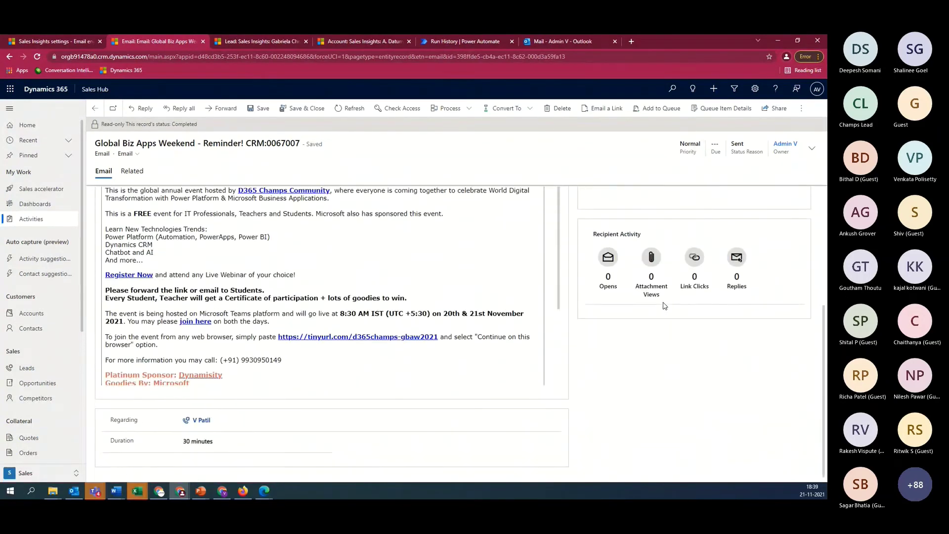
{"action": "left_click", "coordinate": [337, 110]}
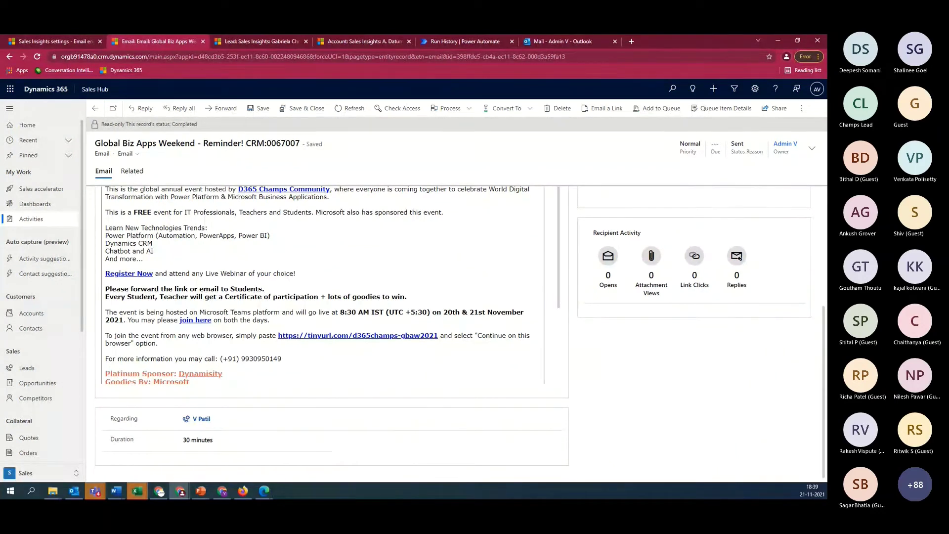
{"action": "key", "text": "alt+Tab"}
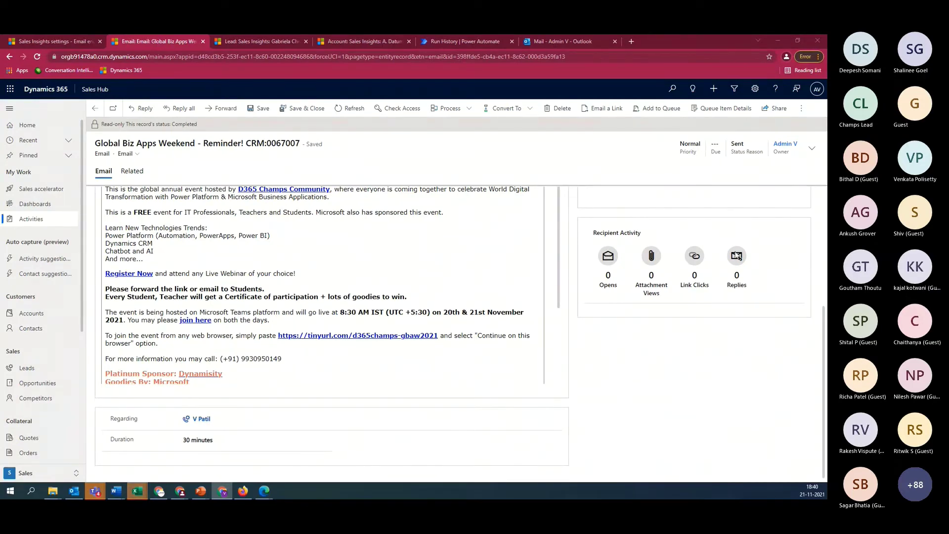
{"action": "left_click", "coordinate": [363, 111]}
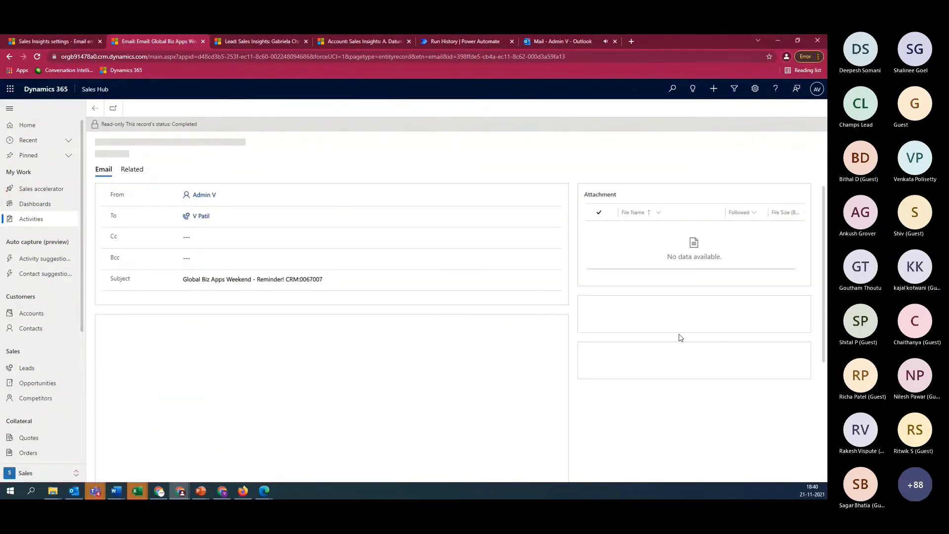
{"action": "scroll", "coordinate": [678, 320], "scroll_direction": "down", "scroll_amount": 2}
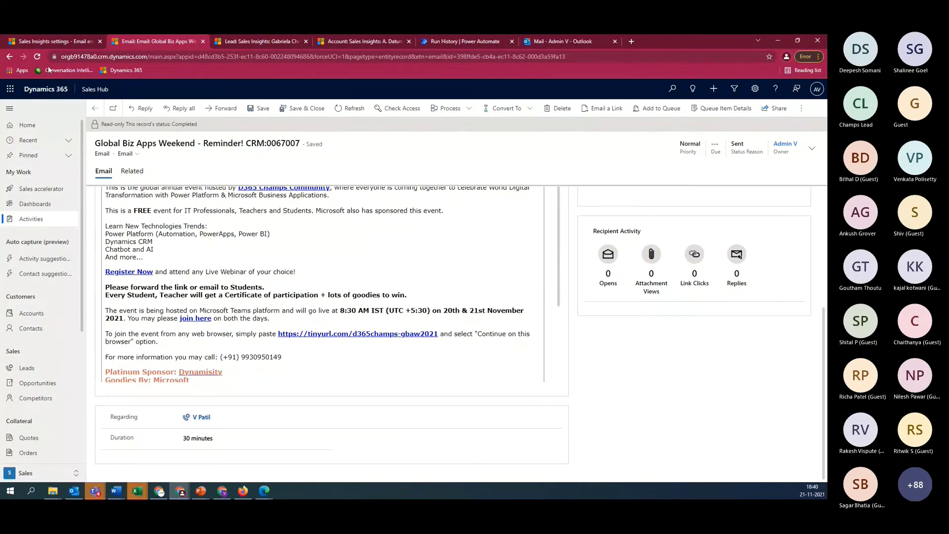
Confirm notes analysis is enabled in Sales Insights settings, then return to the 5 Café Grande lead
{"action": "left_click", "coordinate": [57, 40]}
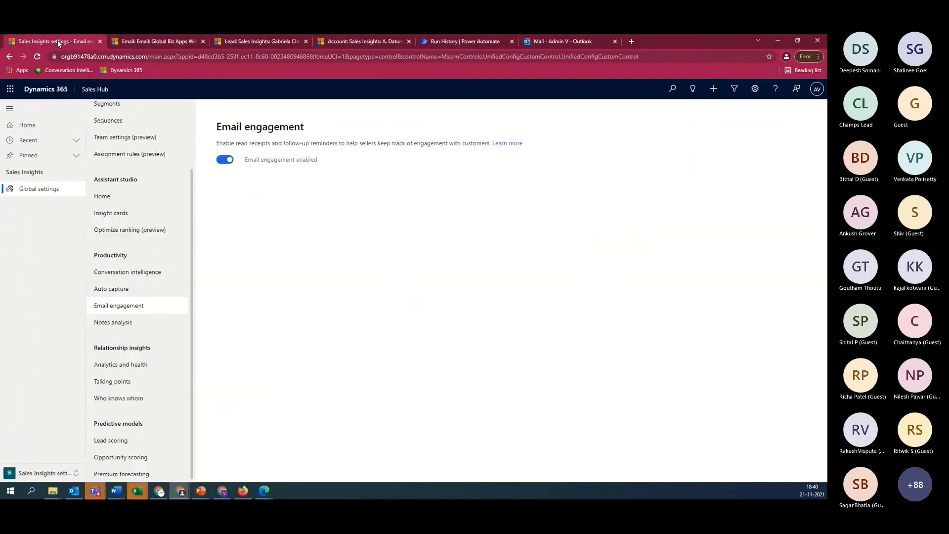
{"action": "left_click", "coordinate": [128, 328]}
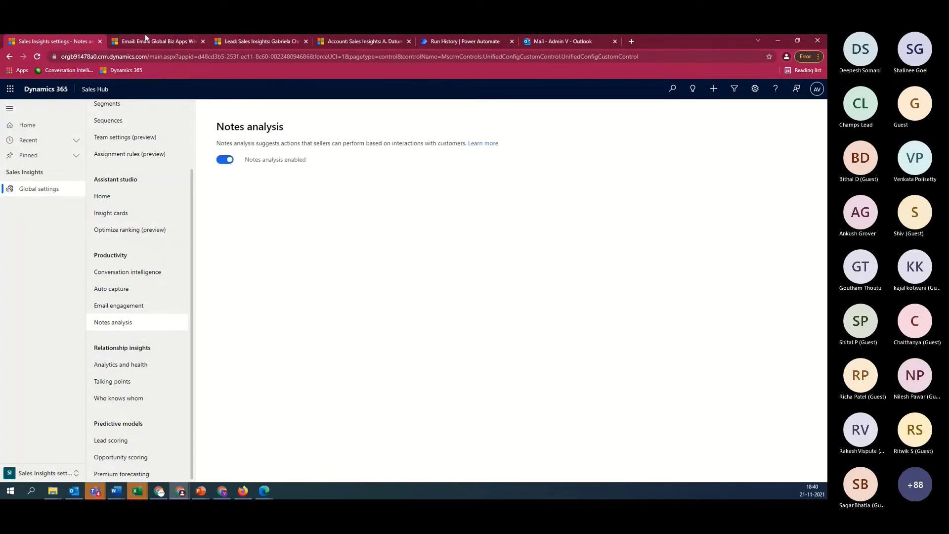
{"action": "left_click", "coordinate": [251, 39]}
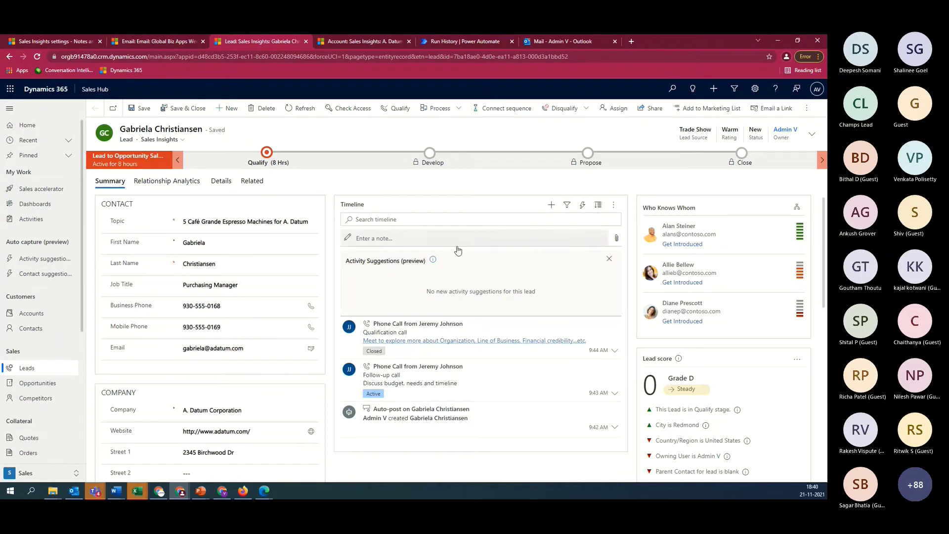
{"action": "left_click", "coordinate": [397, 218]}
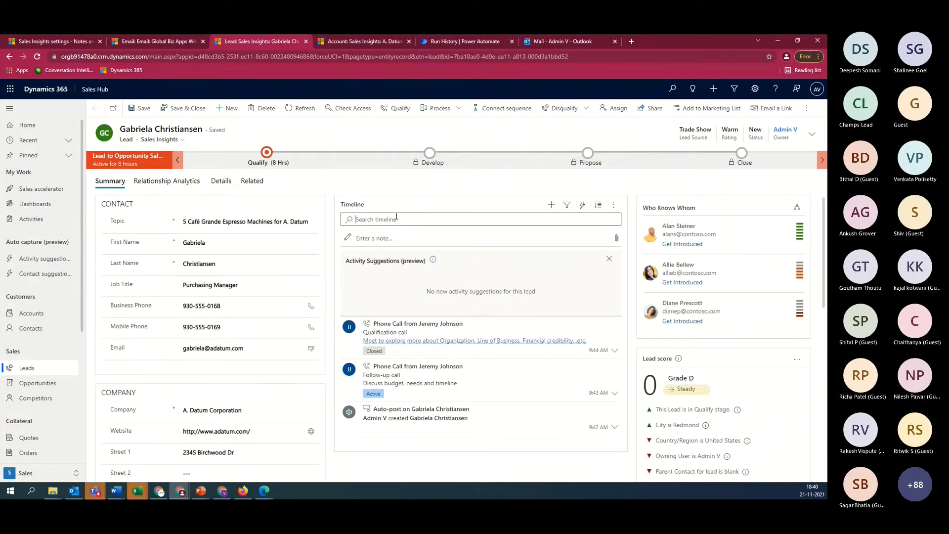
{"action": "left_click", "coordinate": [465, 239]}
{"action": "left_click", "coordinate": [414, 242]}
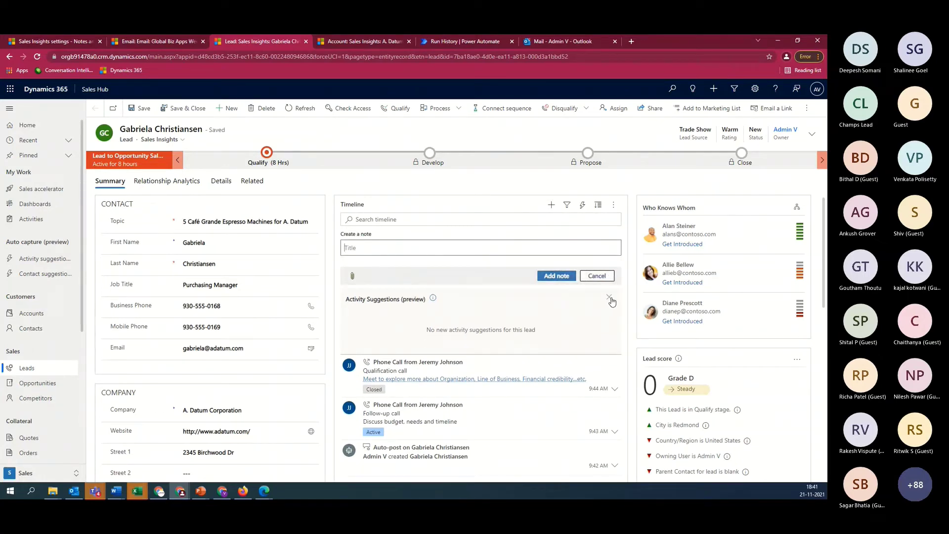
{"action": "left_click", "coordinate": [609, 296]}
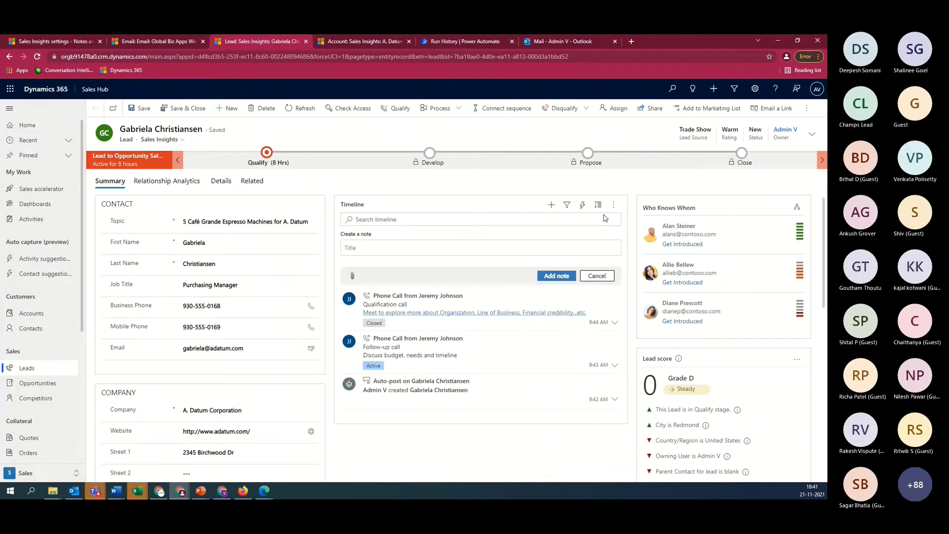
{"action": "left_click", "coordinate": [300, 108]}
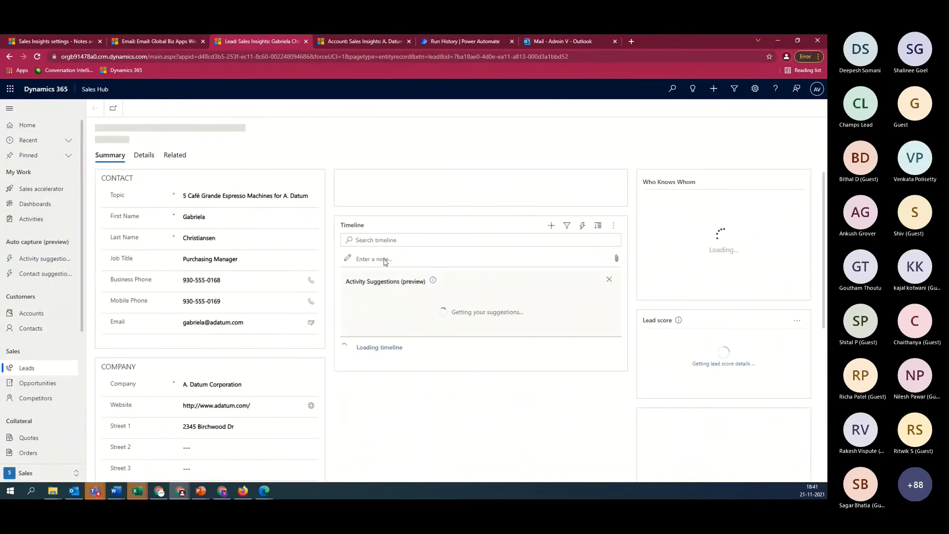
Add a timeline note 'Note for Activity' reading 'Customer asked to schedule meeting next week.'
{"action": "left_click", "coordinate": [384, 236]}
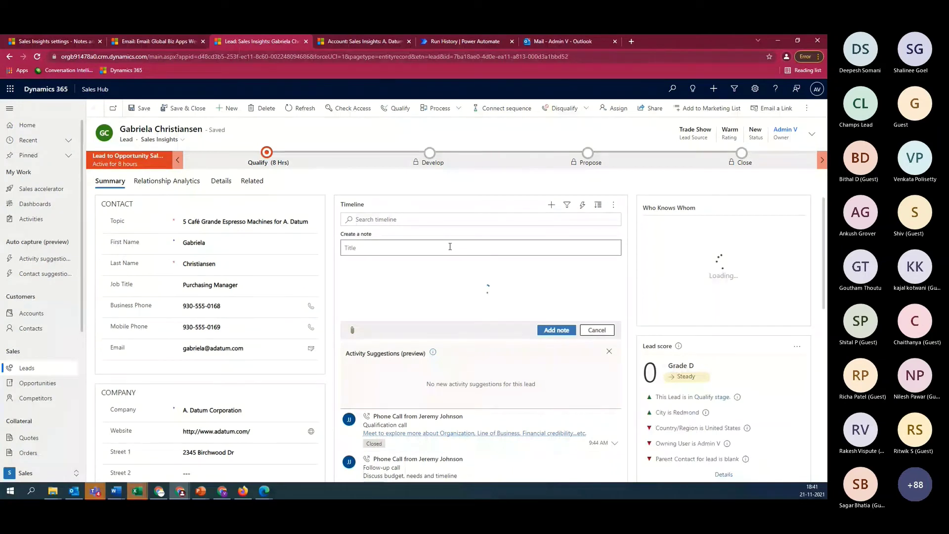
{"action": "type", "text": "Note for Activity"}
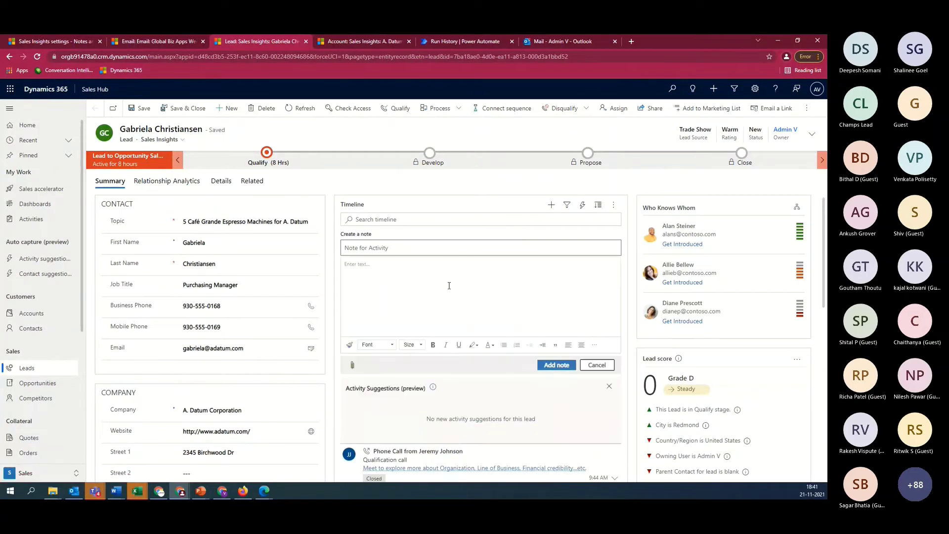
{"action": "left_click", "coordinate": [449, 286]}
{"action": "type", "text": "Cust"}
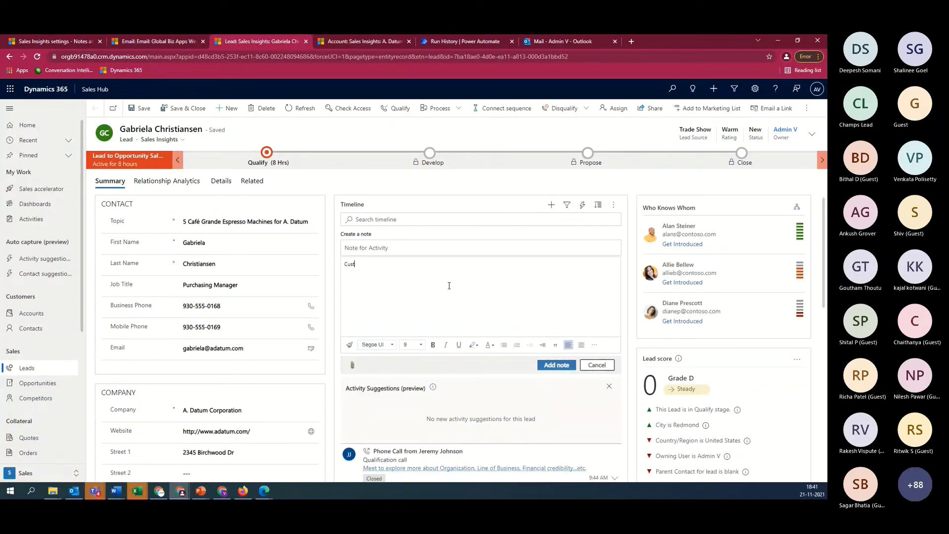
{"action": "type", "text": "omer asked to schedule meeting"}
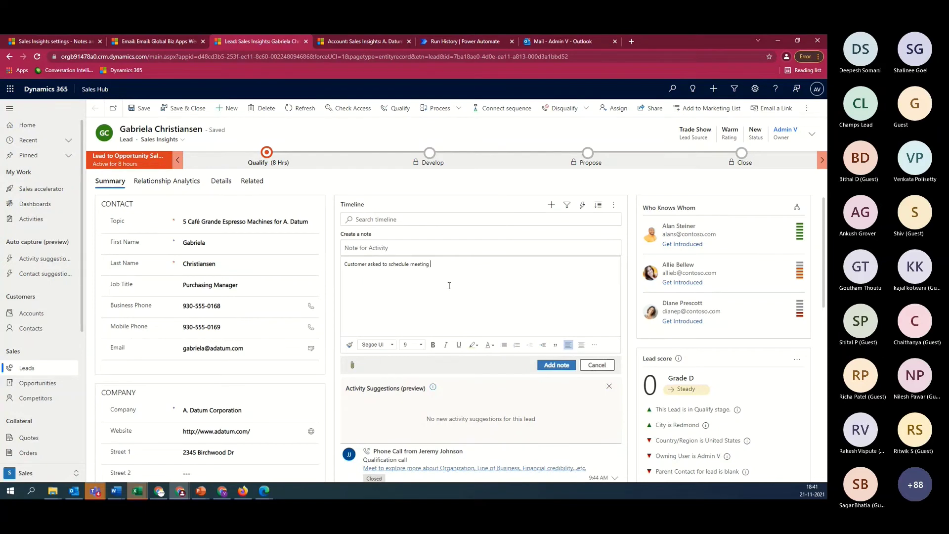
{"action": "type", "text": " next week."}
{"action": "left_click", "coordinate": [559, 365]}
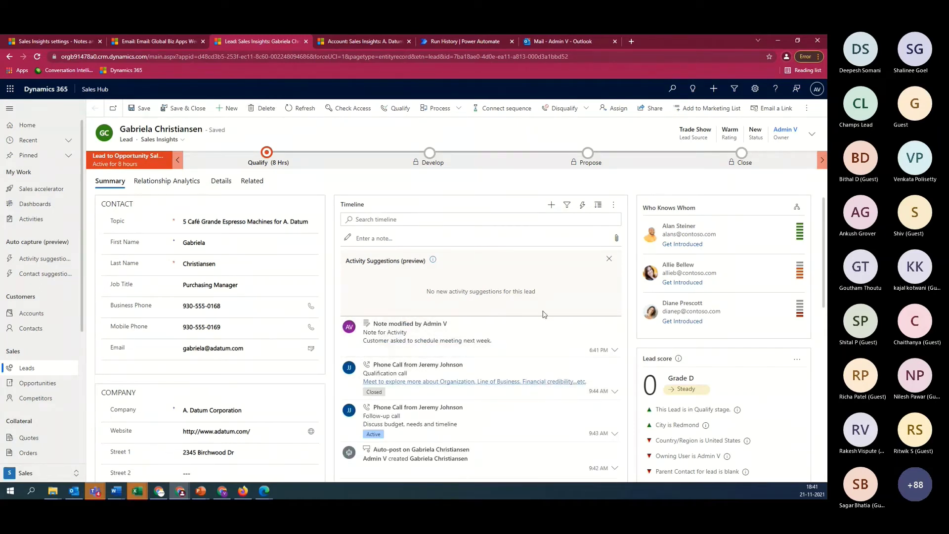
Refresh the lead's timeline several times and expand the new meeting-request note to confirm it
{"action": "left_click", "coordinate": [614, 206]}
{"action": "left_click", "coordinate": [637, 219]}
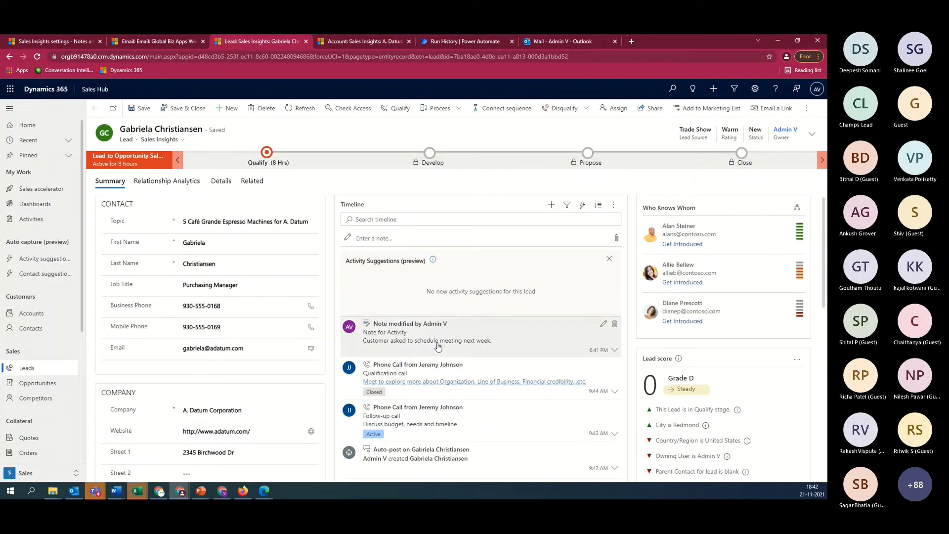
{"action": "left_click", "coordinate": [614, 206]}
{"action": "left_click", "coordinate": [637, 219]}
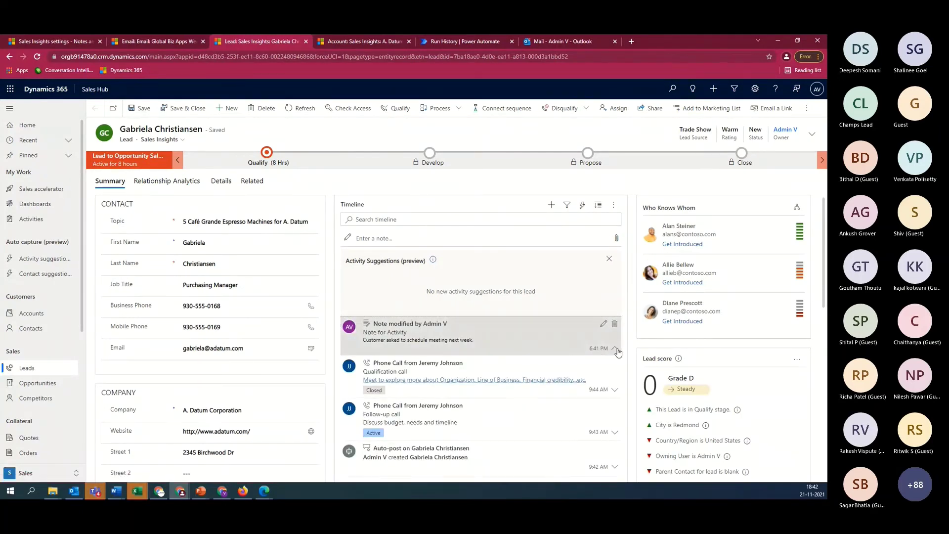
{"action": "left_click", "coordinate": [401, 331]}
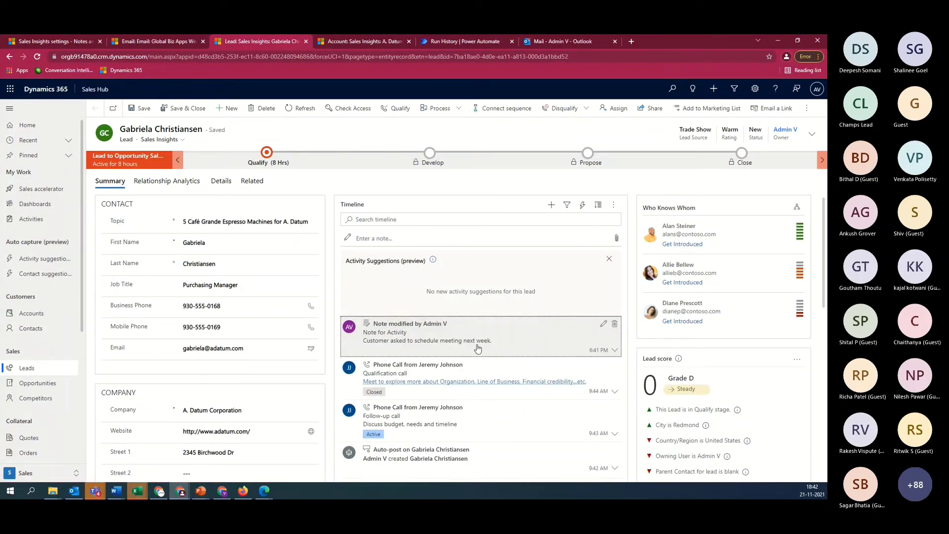
{"action": "left_click", "coordinate": [613, 205]}
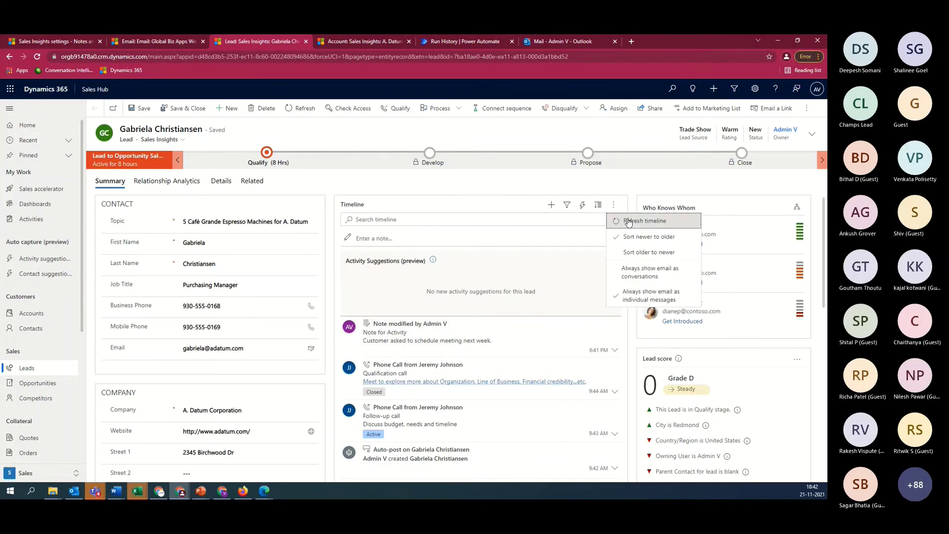
{"action": "left_click", "coordinate": [628, 221]}
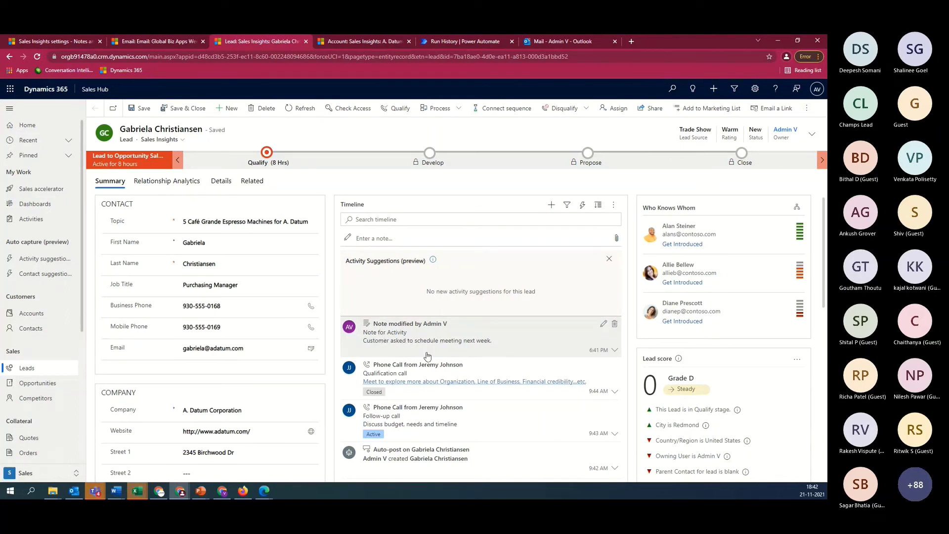
{"action": "scroll", "coordinate": [513, 328], "scroll_direction": "down", "scroll_amount": 2}
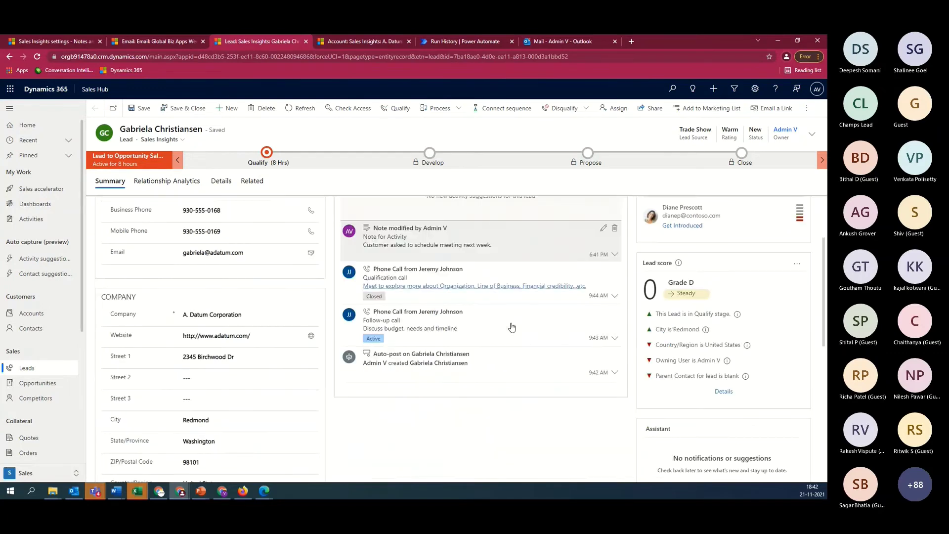
{"action": "scroll", "coordinate": [513, 327], "scroll_direction": "down", "scroll_amount": 1}
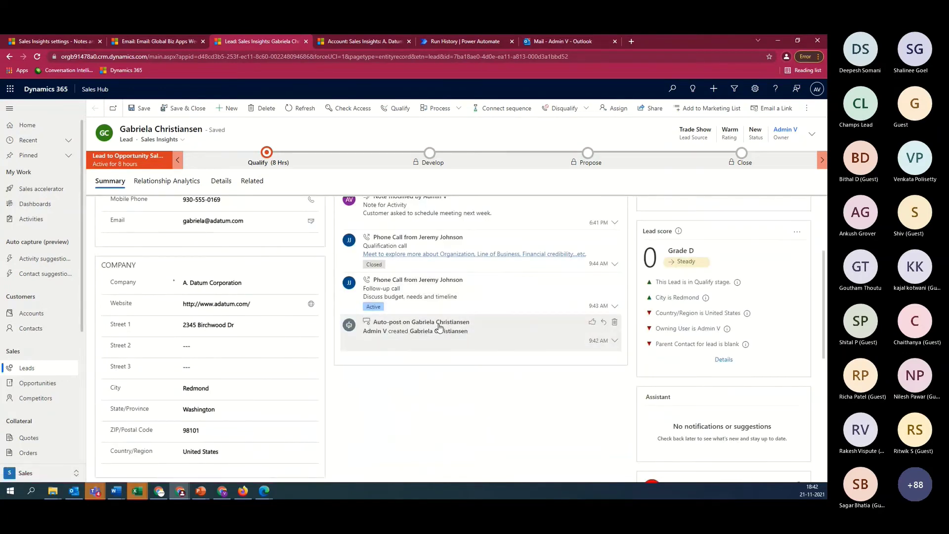
{"action": "scroll", "coordinate": [439, 326], "scroll_direction": "up", "scroll_amount": 3}
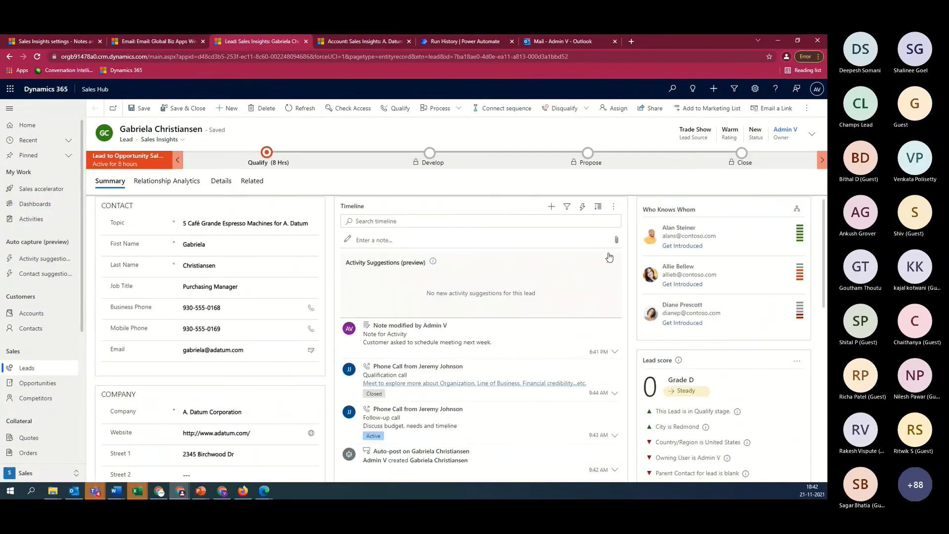
{"action": "left_click", "coordinate": [613, 207]}
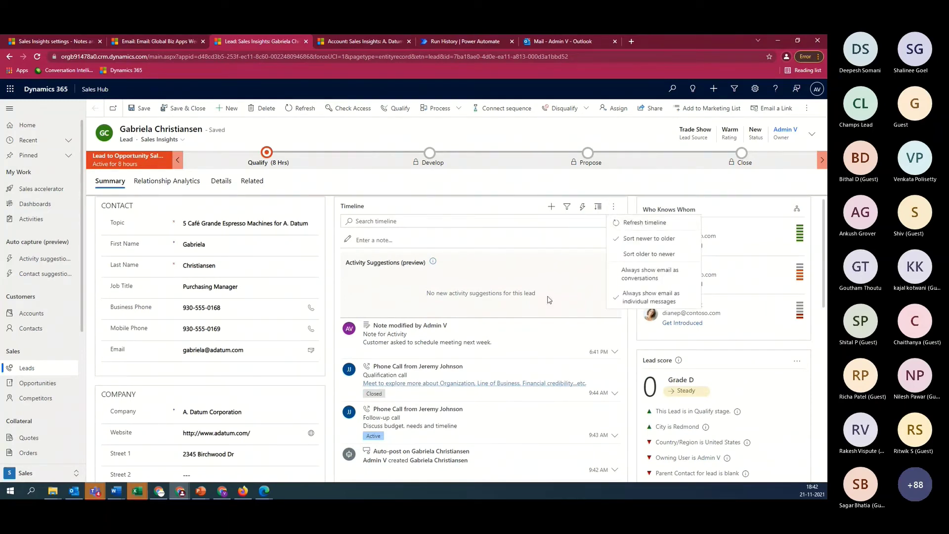
{"action": "key", "text": "Return"}
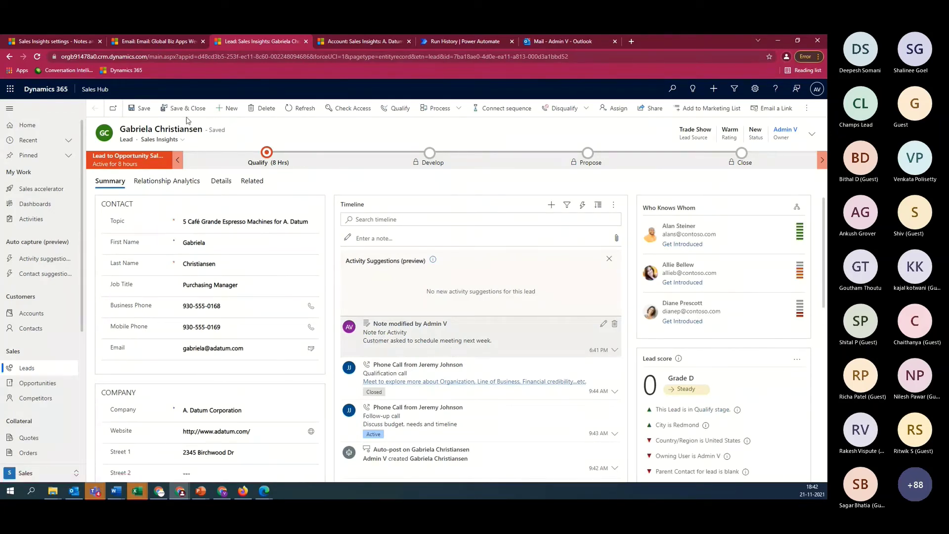
Reload the reminder email record to see its updated recipient activity
{"action": "left_click", "coordinate": [166, 44]}
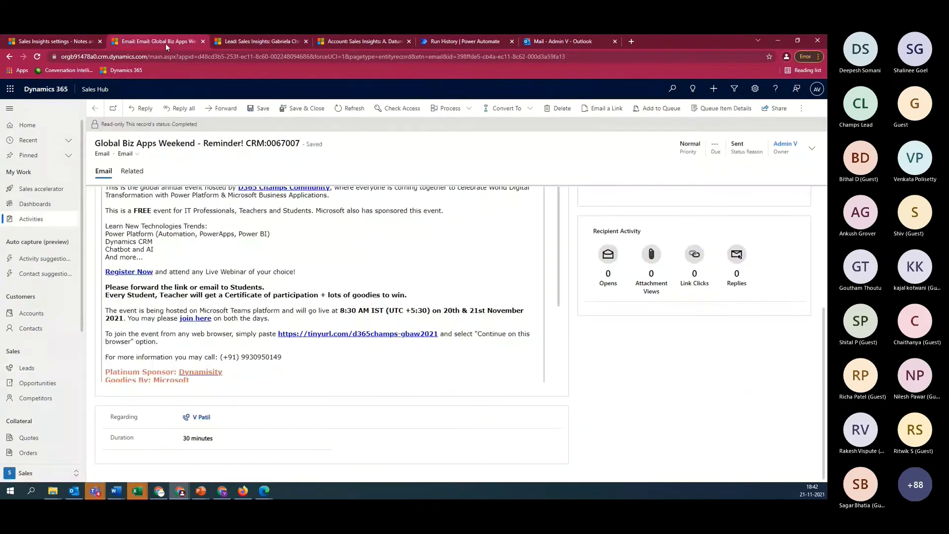
{"action": "left_click", "coordinate": [354, 109]}
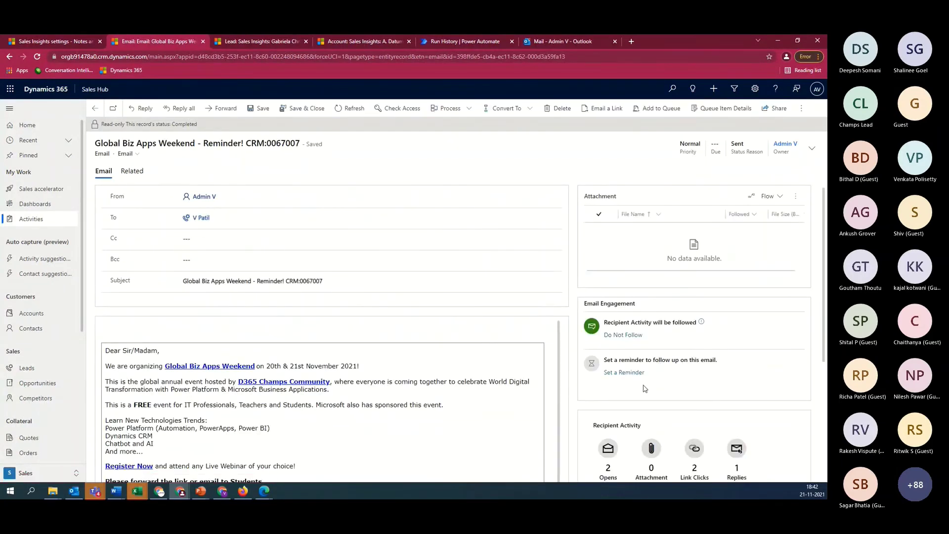
{"action": "scroll", "coordinate": [645, 389], "scroll_direction": "down", "scroll_amount": 4}
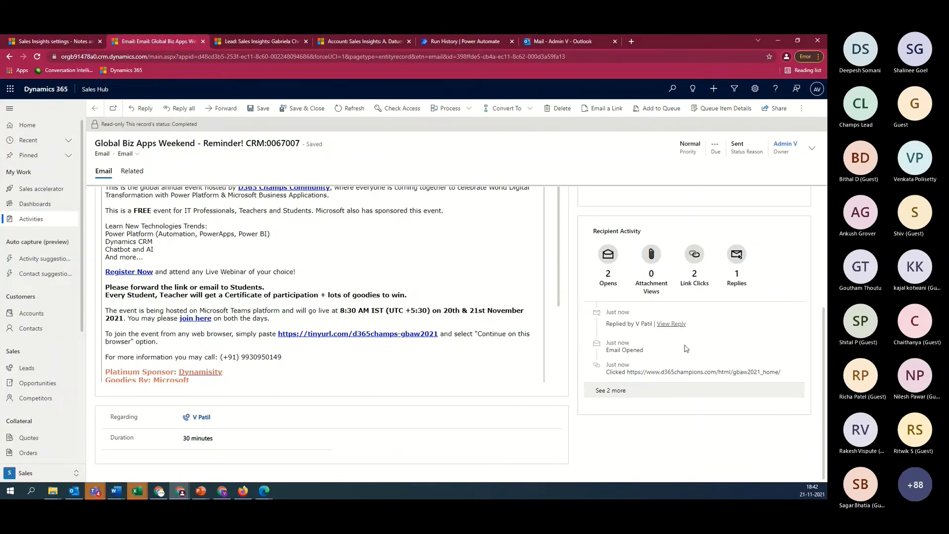
{"action": "scroll", "coordinate": [686, 349], "scroll_direction": "up", "scroll_amount": 2}
{"action": "scroll", "coordinate": [613, 320], "scroll_direction": "down", "scroll_amount": 2}
Show all recipient activity entries and open the 'Thanks for the invite.' reply
{"action": "left_click", "coordinate": [615, 394]}
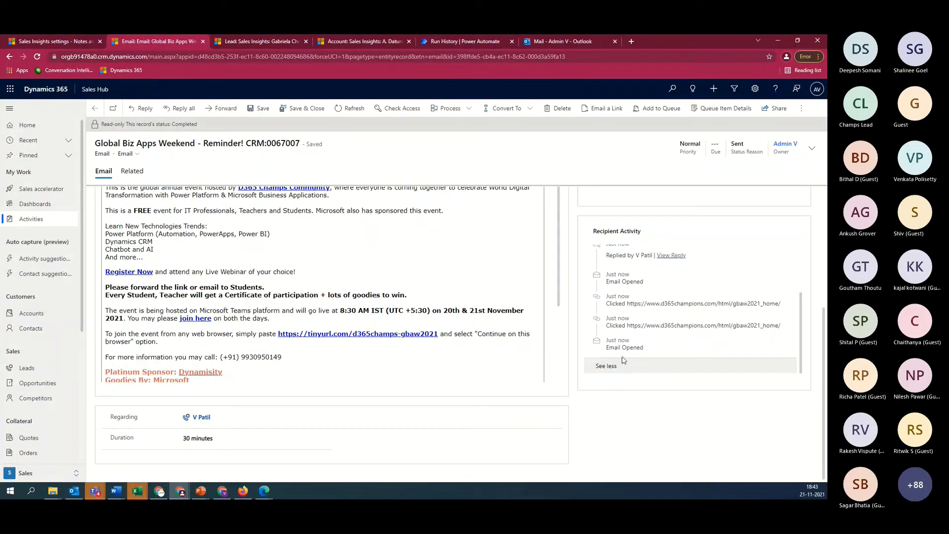
{"action": "scroll", "coordinate": [643, 322], "scroll_direction": "up", "scroll_amount": 2}
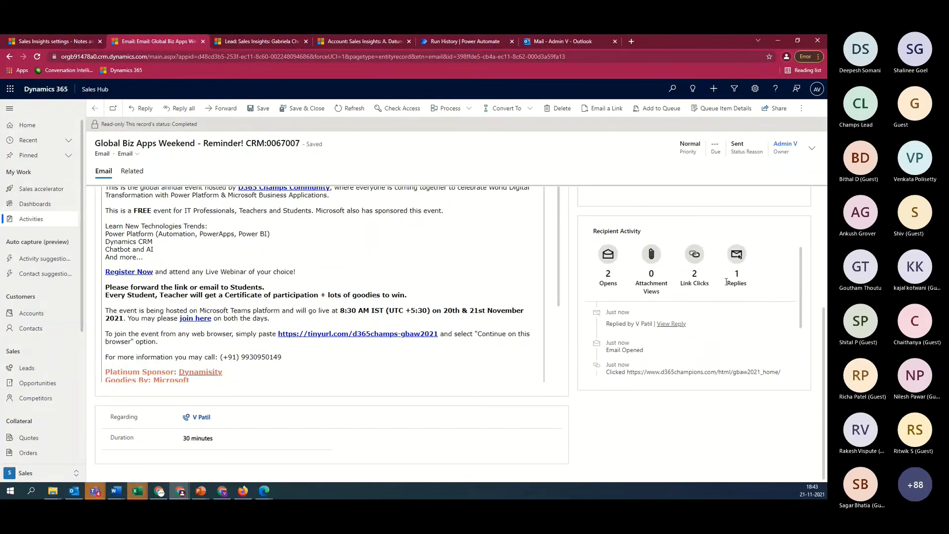
{"action": "scroll", "coordinate": [648, 336], "scroll_direction": "down", "scroll_amount": 2}
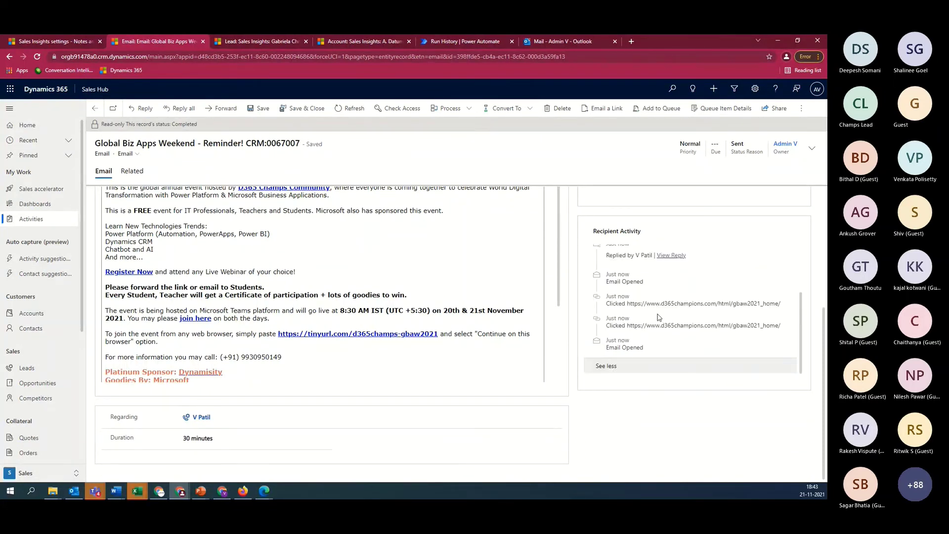
{"action": "scroll", "coordinate": [658, 317], "scroll_direction": "up", "scroll_amount": 4}
{"action": "scroll", "coordinate": [641, 404], "scroll_direction": "down", "scroll_amount": 2}
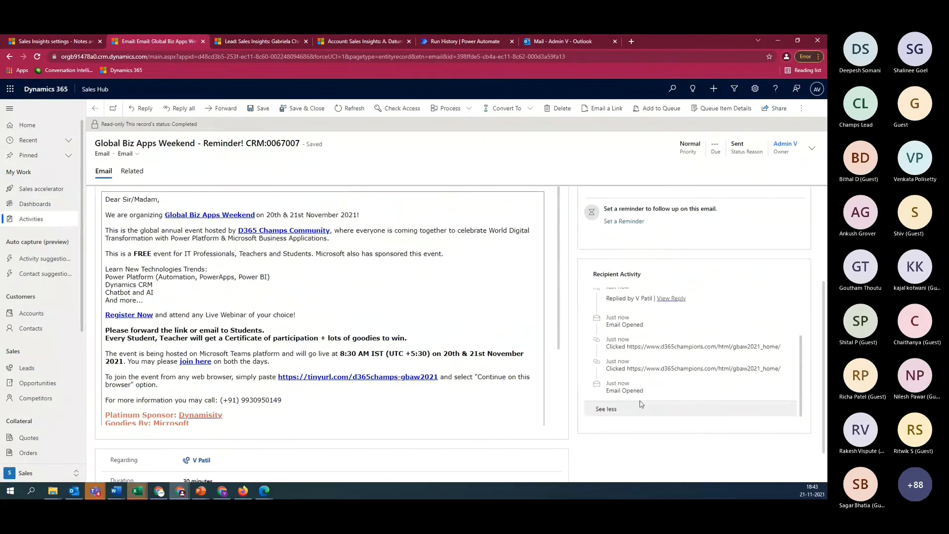
{"action": "scroll", "coordinate": [641, 404], "scroll_direction": "up", "scroll_amount": 2}
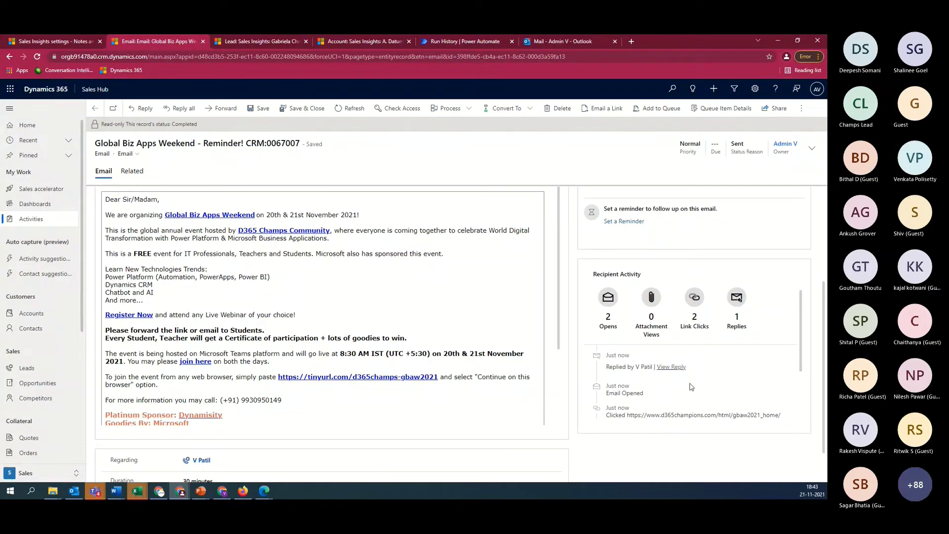
{"action": "left_click", "coordinate": [677, 367]}
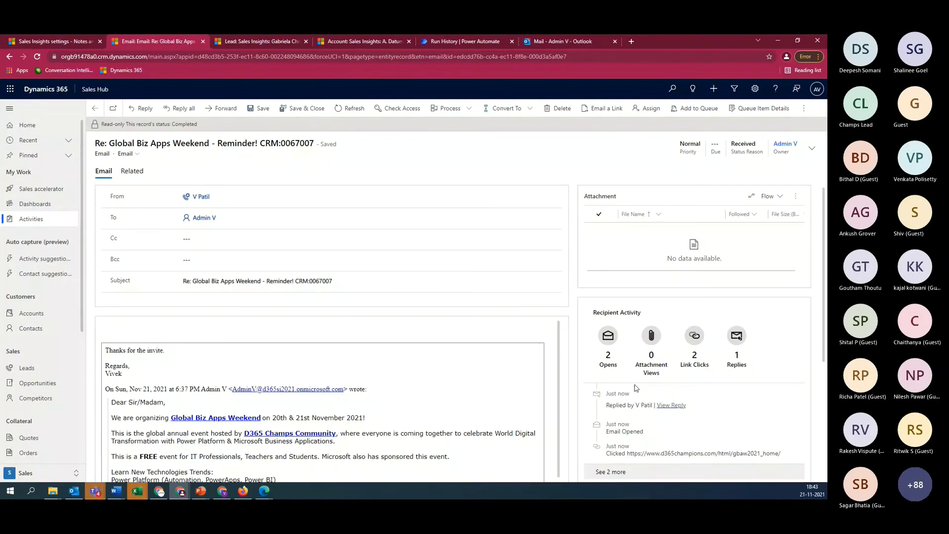
Refresh the lead, expand its latest meeting-request note, then return to Notes analysis settings
{"action": "left_click", "coordinate": [271, 40]}
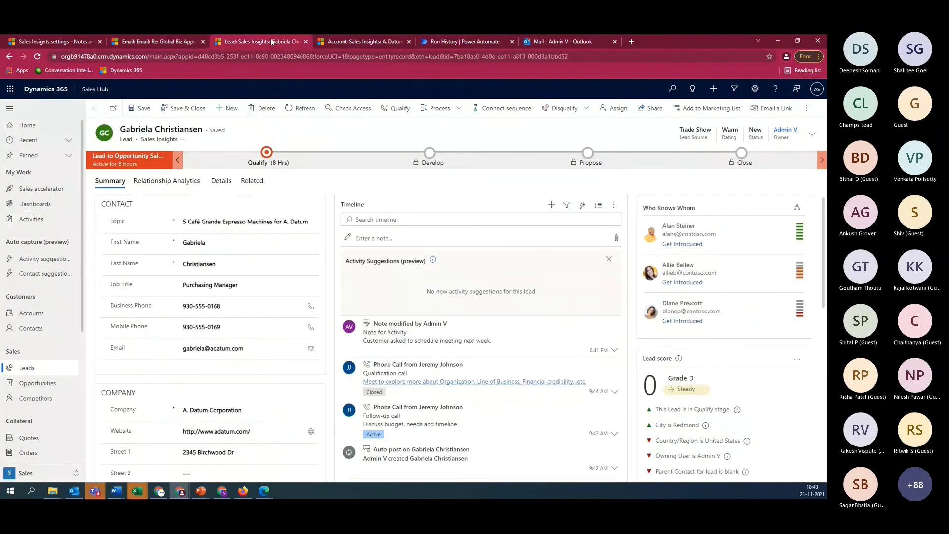
{"action": "left_click", "coordinate": [300, 108]}
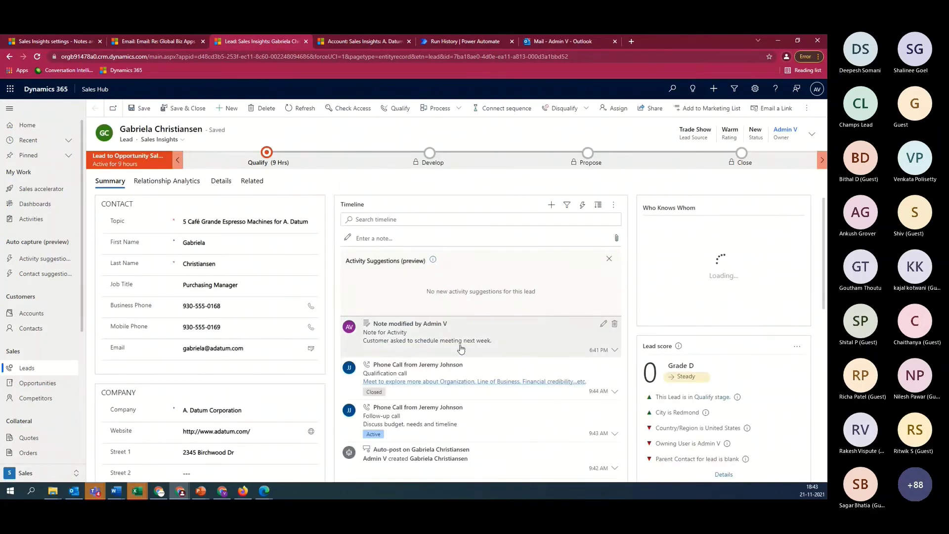
{"action": "left_click", "coordinate": [462, 345]}
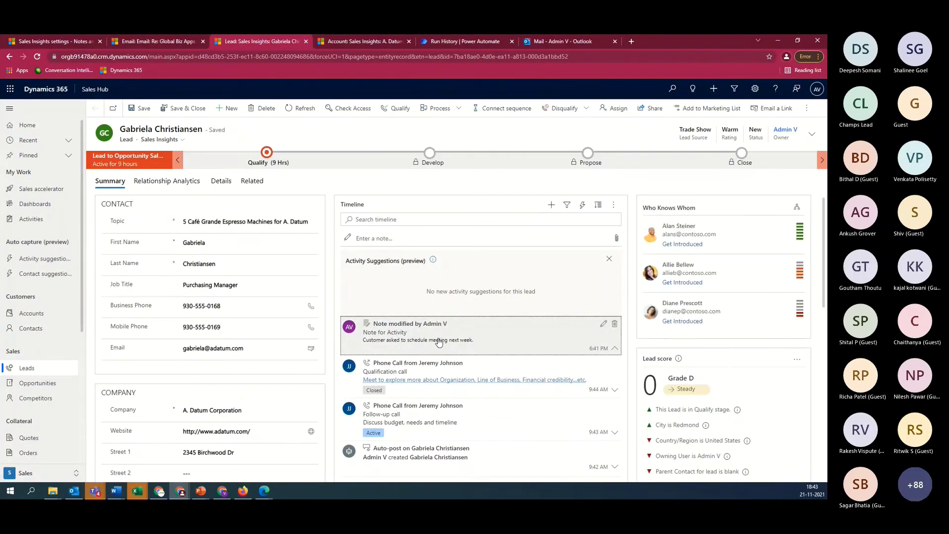
{"action": "left_click", "coordinate": [439, 343]}
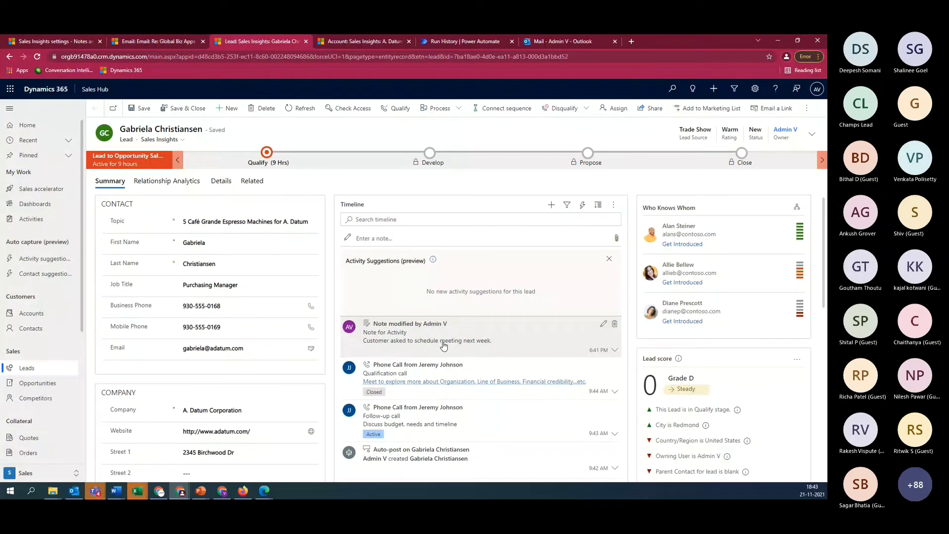
{"action": "left_click", "coordinate": [444, 345]}
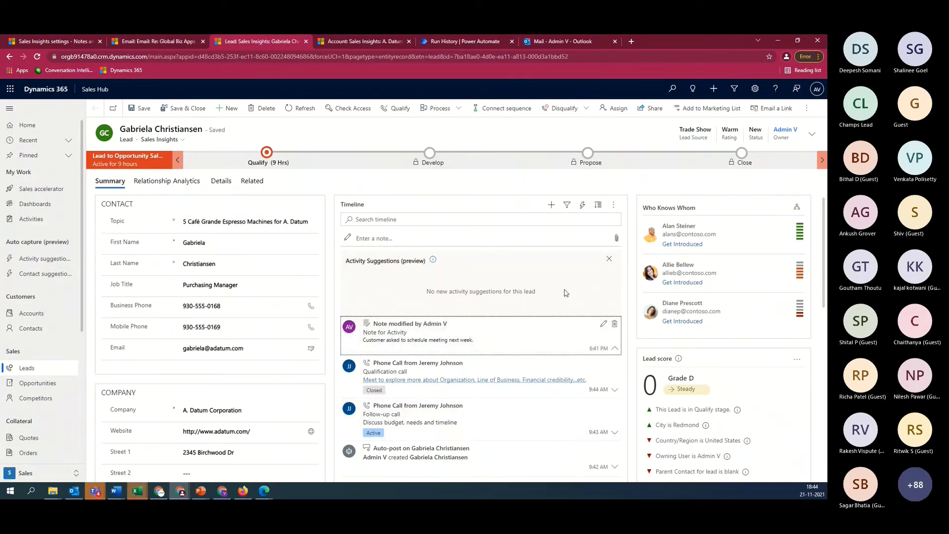
{"action": "left_click", "coordinate": [57, 41]}
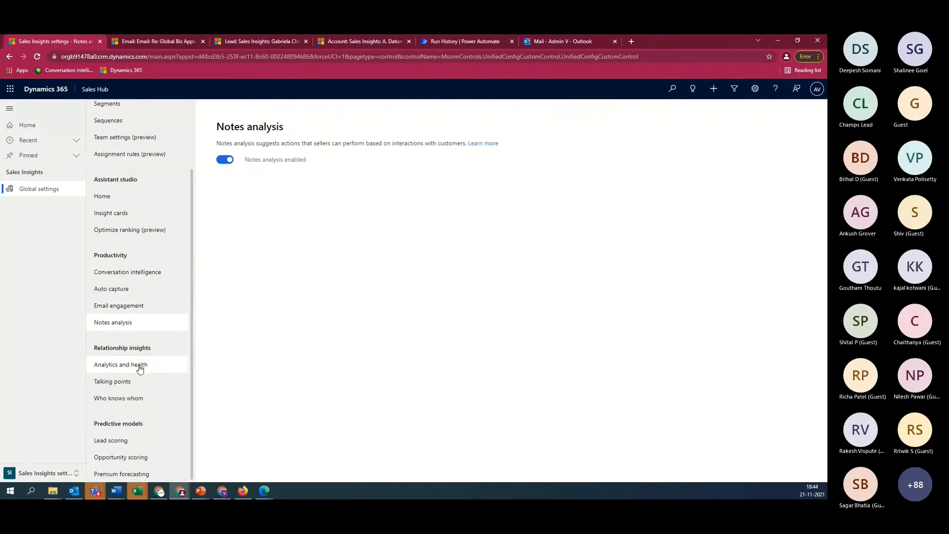
Save relationship analytics and health settings with Communication Frequency kept at Once In A Day
{"action": "left_click", "coordinate": [140, 368]}
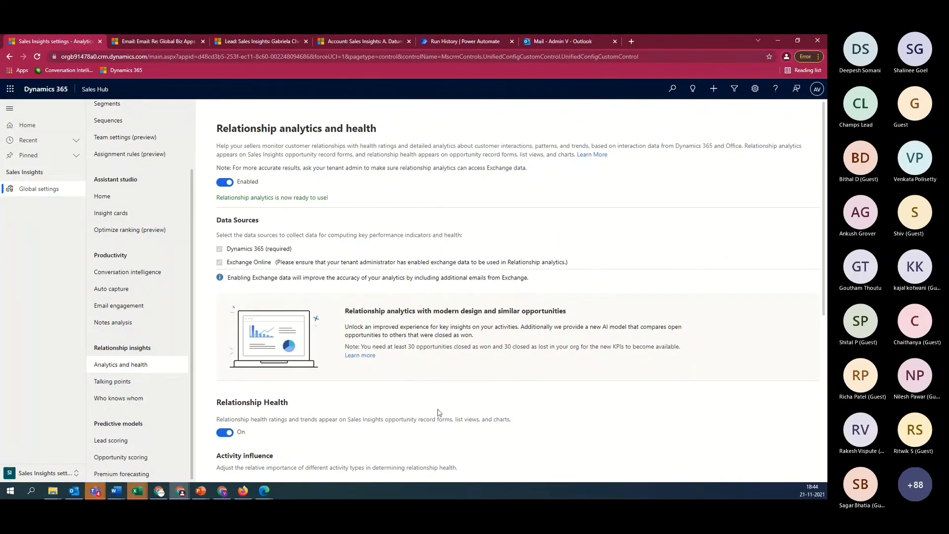
{"action": "scroll", "coordinate": [206, 230], "scroll_direction": "down", "scroll_amount": 4}
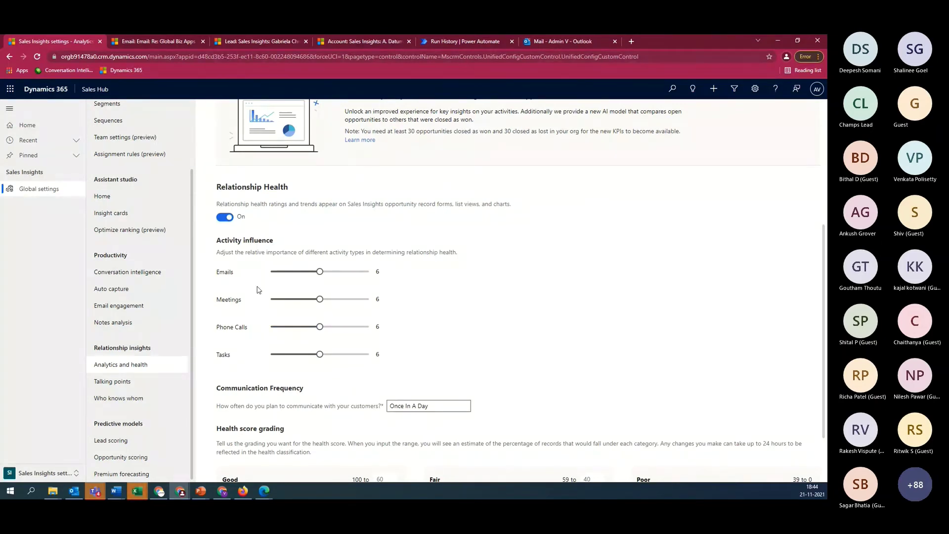
{"action": "scroll", "coordinate": [354, 347], "scroll_direction": "down", "scroll_amount": 1}
{"action": "scroll", "coordinate": [353, 347], "scroll_direction": "down", "scroll_amount": 2}
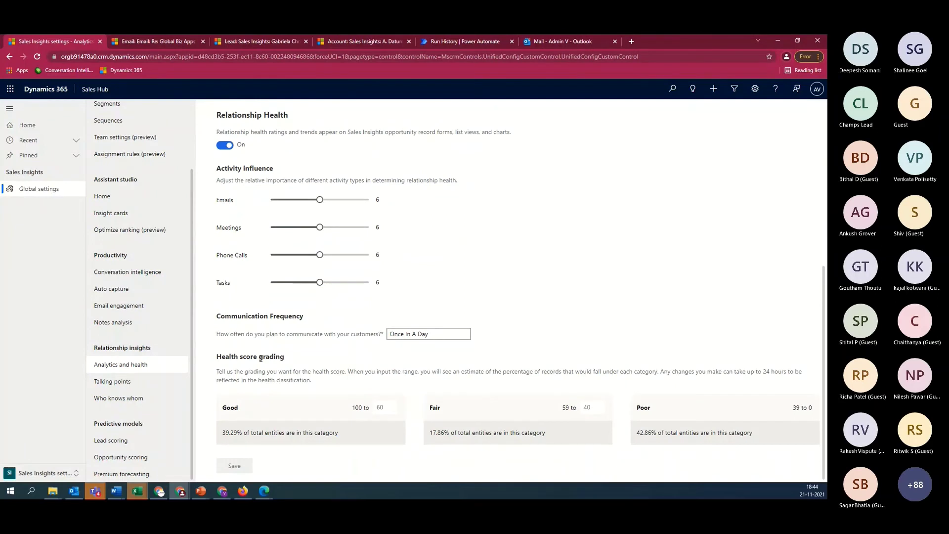
{"action": "left_click", "coordinate": [431, 336]}
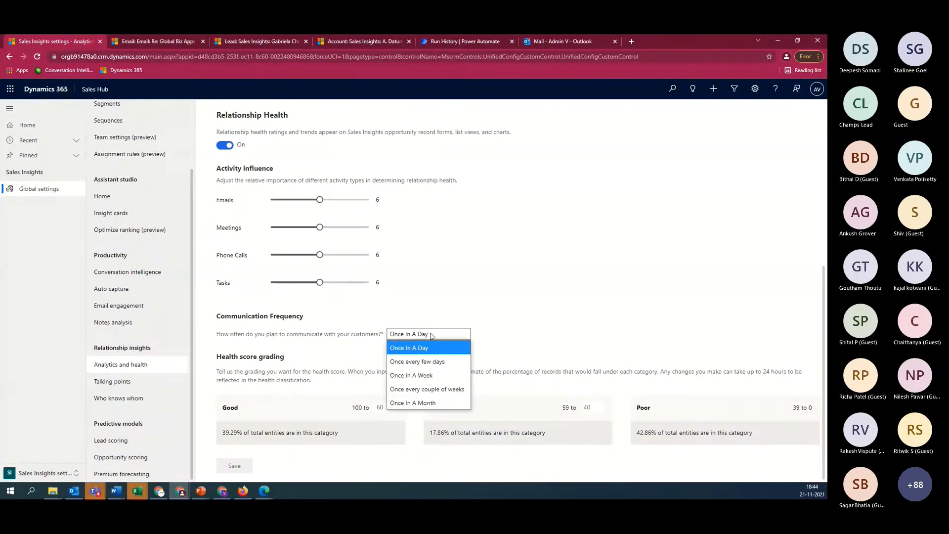
{"action": "left_click", "coordinate": [611, 301]}
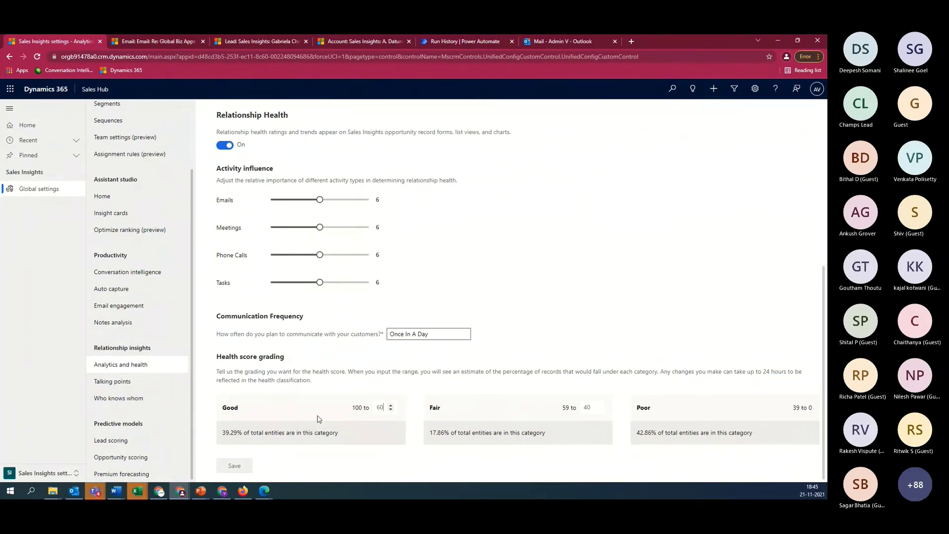
{"action": "left_click", "coordinate": [246, 466]}
{"action": "left_click", "coordinate": [365, 41]}
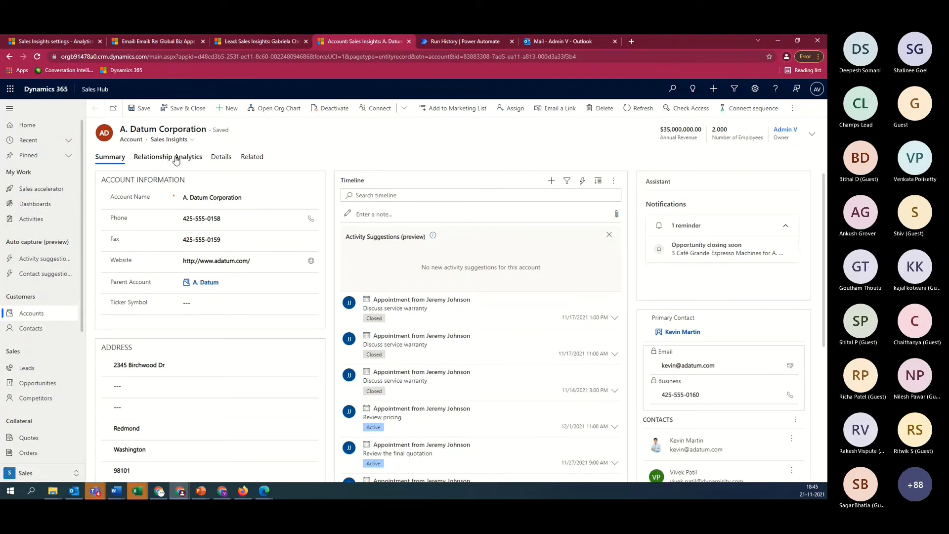
Show A. Datum Corporation's Relationship Analytics, comparing 7 emails by us with 6 by them
{"action": "left_click", "coordinate": [176, 159]}
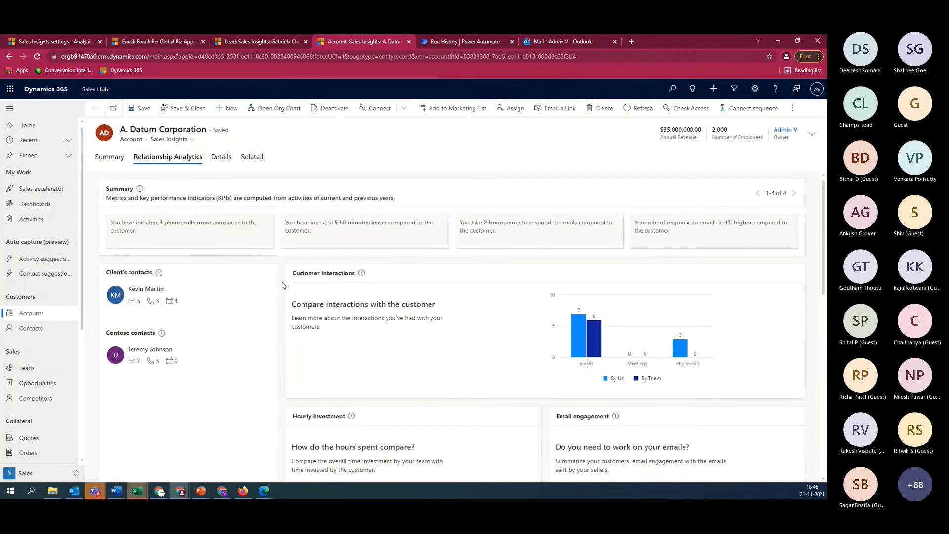
{"action": "scroll", "coordinate": [283, 286], "scroll_direction": "down", "scroll_amount": 1}
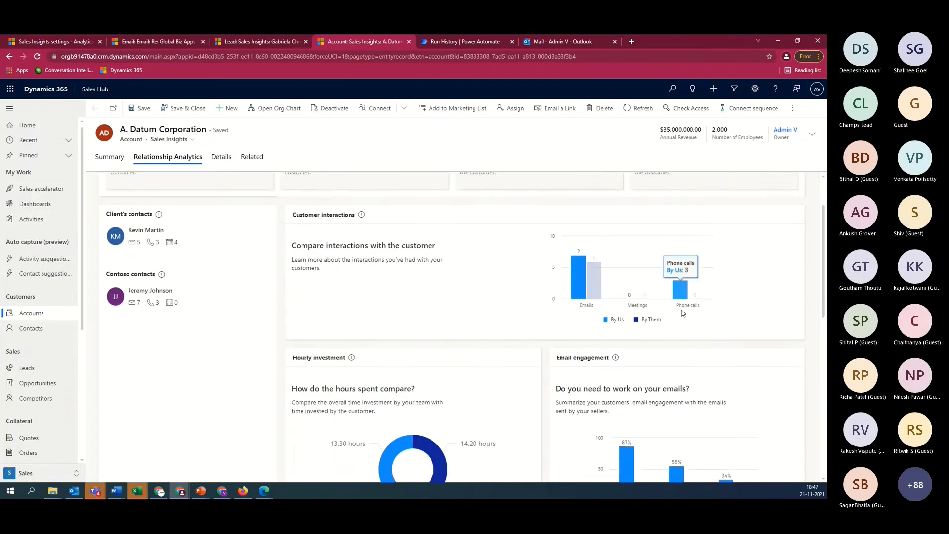
{"action": "scroll", "coordinate": [547, 324], "scroll_direction": "down", "scroll_amount": 3}
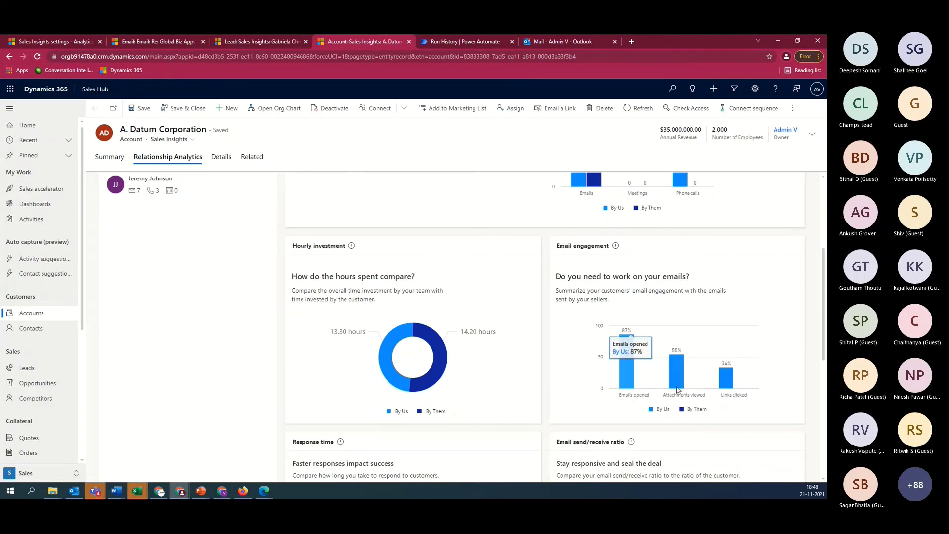
{"action": "mouse_move", "coordinate": [684, 389]}
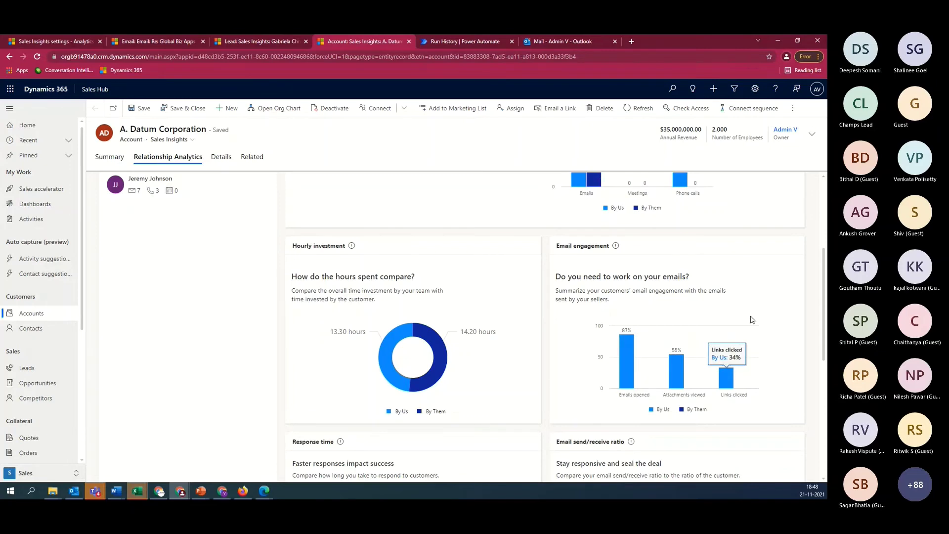
{"action": "scroll", "coordinate": [751, 317], "scroll_direction": "down", "scroll_amount": 3}
{"action": "scroll", "coordinate": [754, 317], "scroll_direction": "down", "scroll_amount": 1}
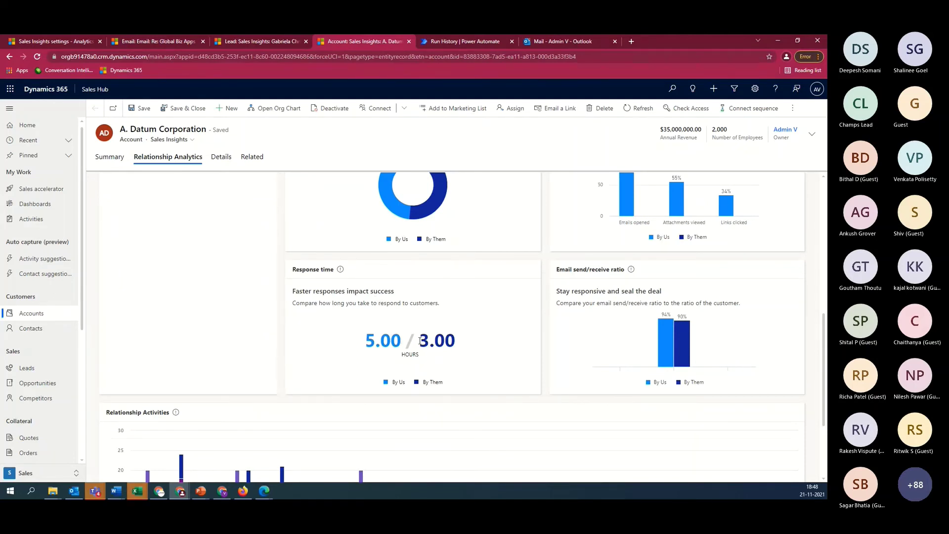
{"action": "left_click_drag", "start_coordinate": [420, 341], "coordinate": [462, 341]}
{"action": "left_click", "coordinate": [495, 355]}
{"action": "scroll", "coordinate": [487, 325], "scroll_direction": "up", "scroll_amount": 10}
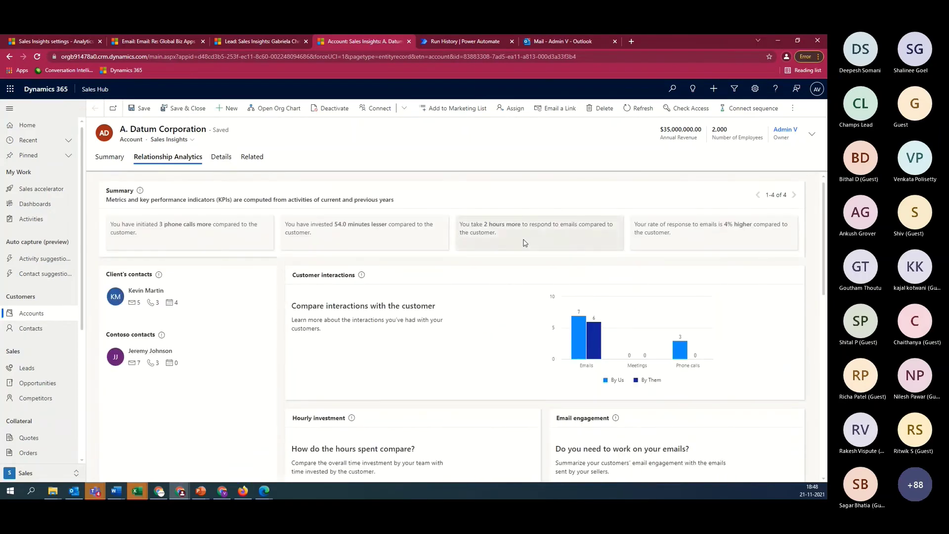
{"action": "scroll", "coordinate": [536, 311], "scroll_direction": "down", "scroll_amount": 3}
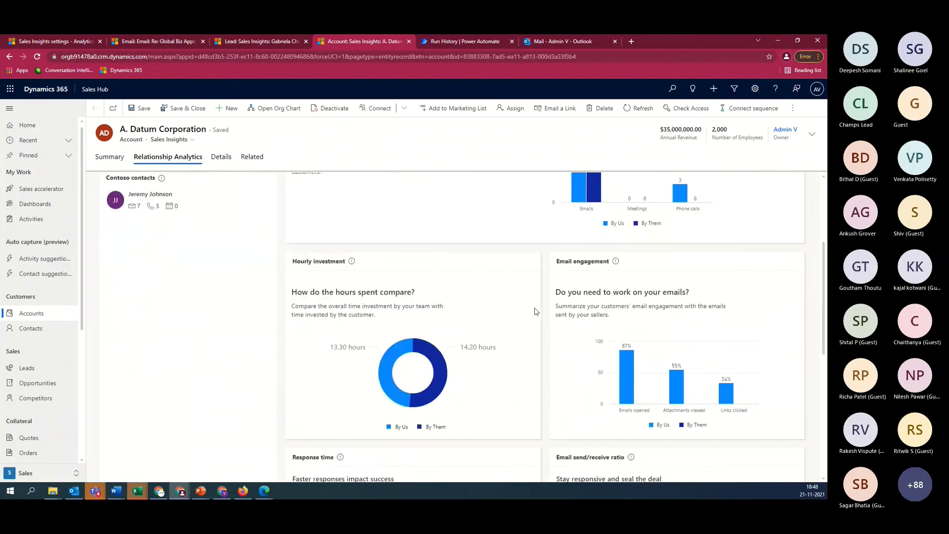
{"action": "scroll", "coordinate": [535, 311], "scroll_direction": "down", "scroll_amount": 4}
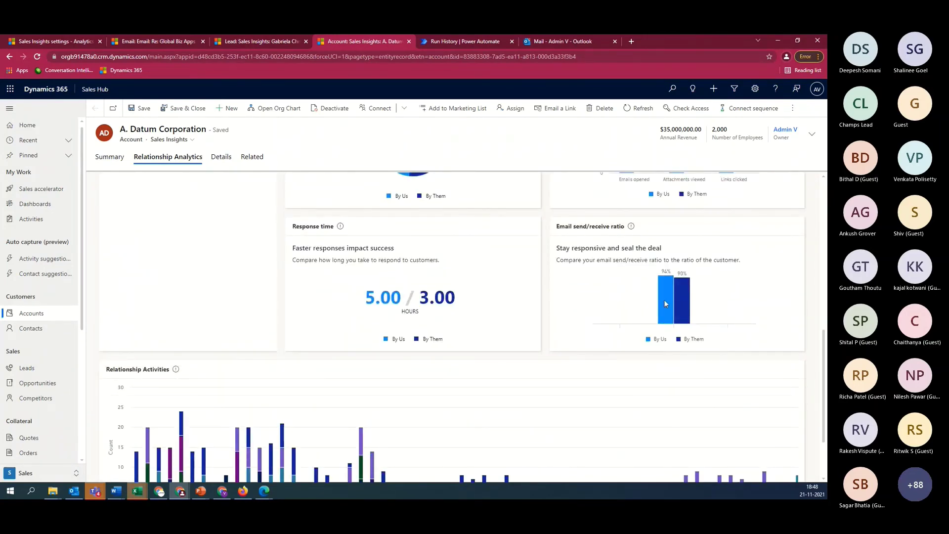
{"action": "mouse_move", "coordinate": [685, 311]}
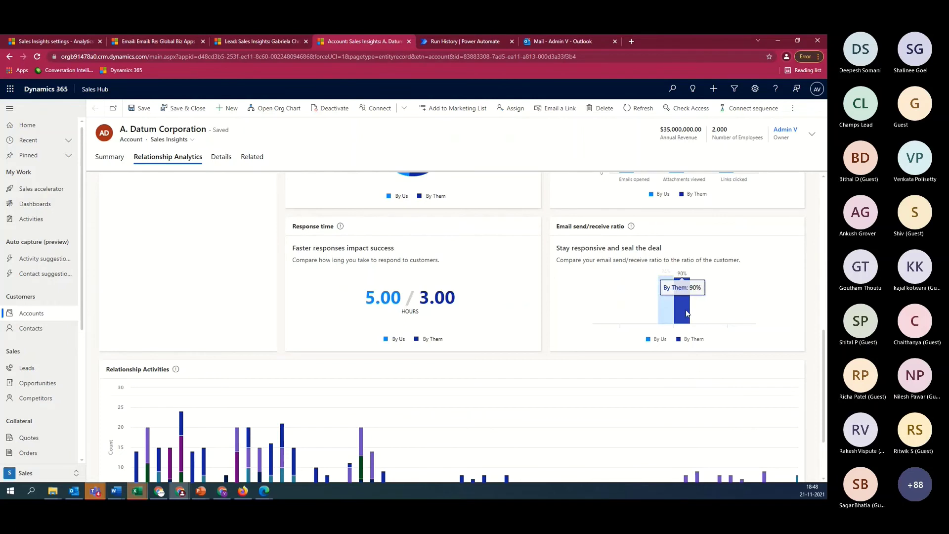
{"action": "scroll", "coordinate": [680, 317], "scroll_direction": "down", "scroll_amount": 2}
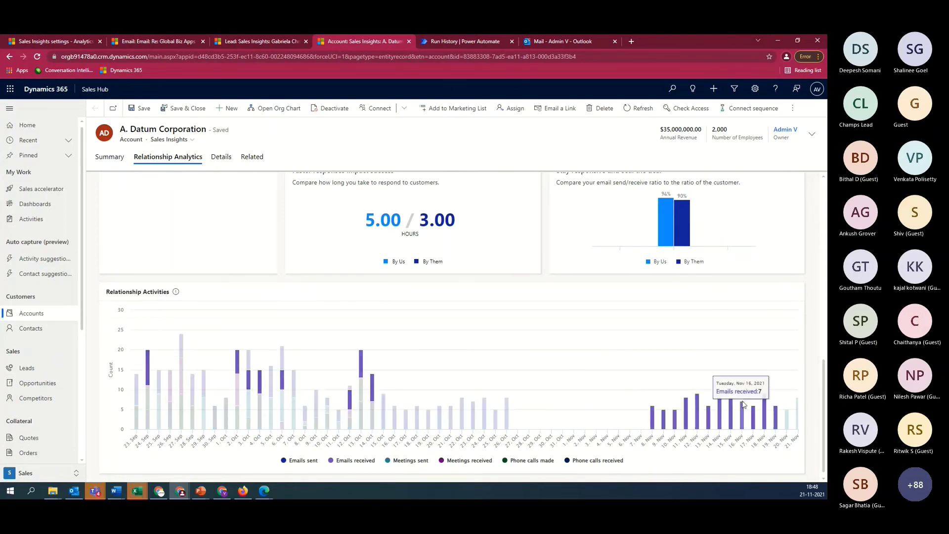
{"action": "scroll", "coordinate": [542, 372], "scroll_direction": "up", "scroll_amount": 10}
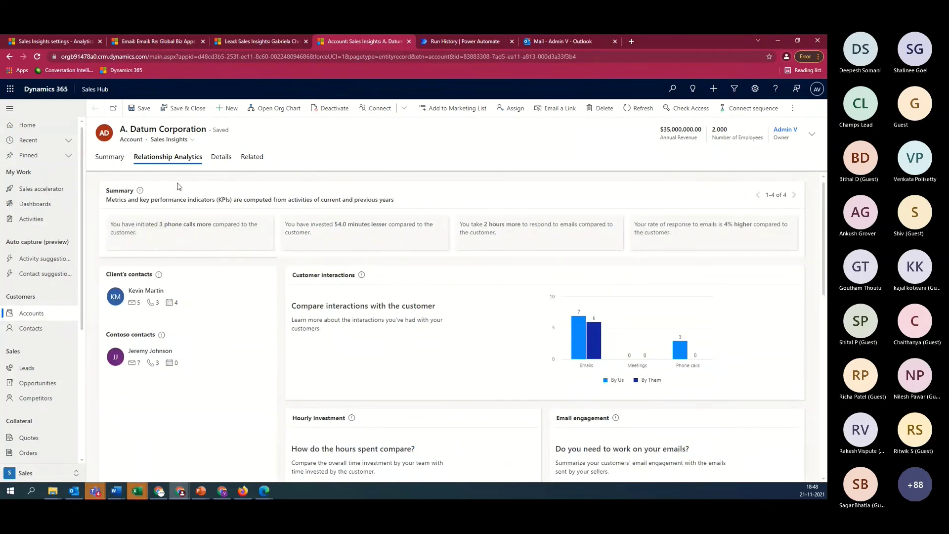
Scroll through the 5 Café Grande Espresso Machines lead's Who Knows Whom, score and health cards
{"action": "left_click", "coordinate": [117, 159]}
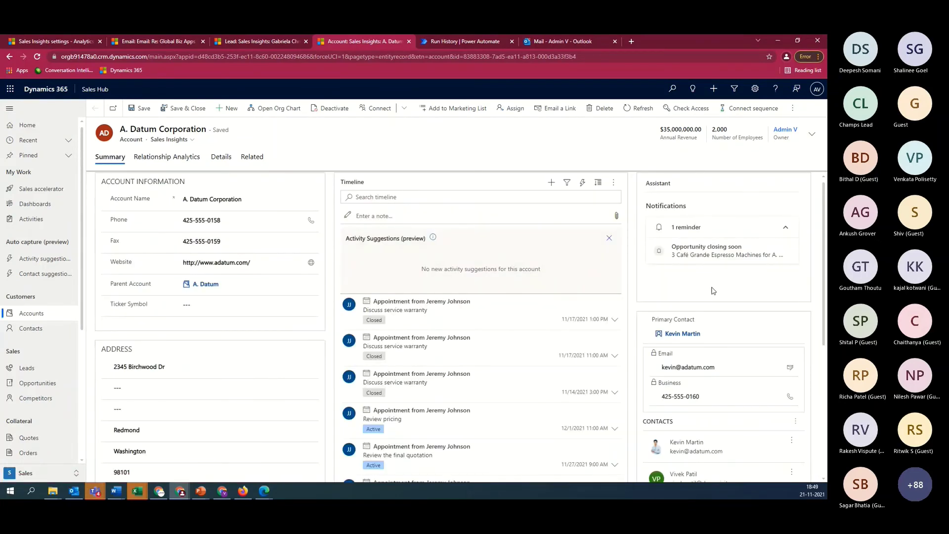
{"action": "scroll", "coordinate": [705, 308], "scroll_direction": "down", "scroll_amount": 5}
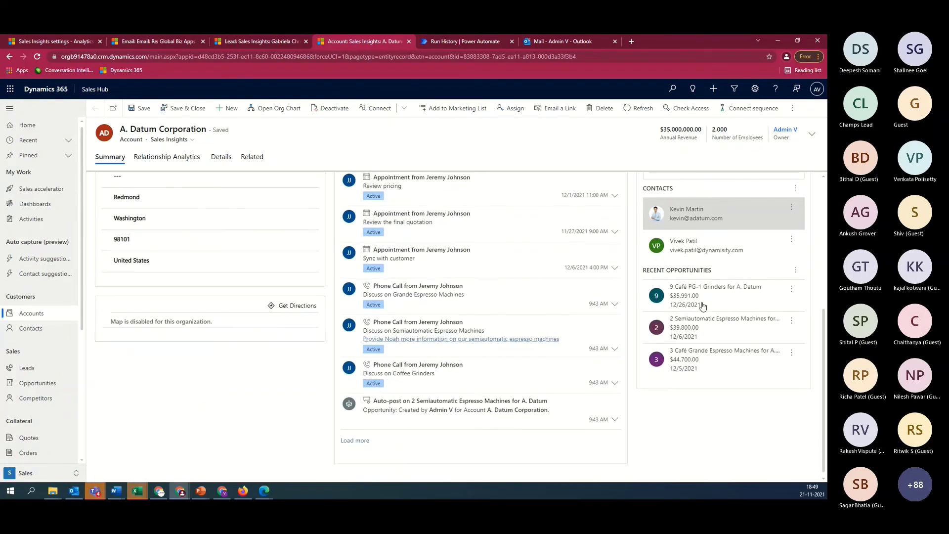
{"action": "scroll", "coordinate": [705, 308], "scroll_direction": "up", "scroll_amount": 5}
{"action": "left_click", "coordinate": [249, 41]}
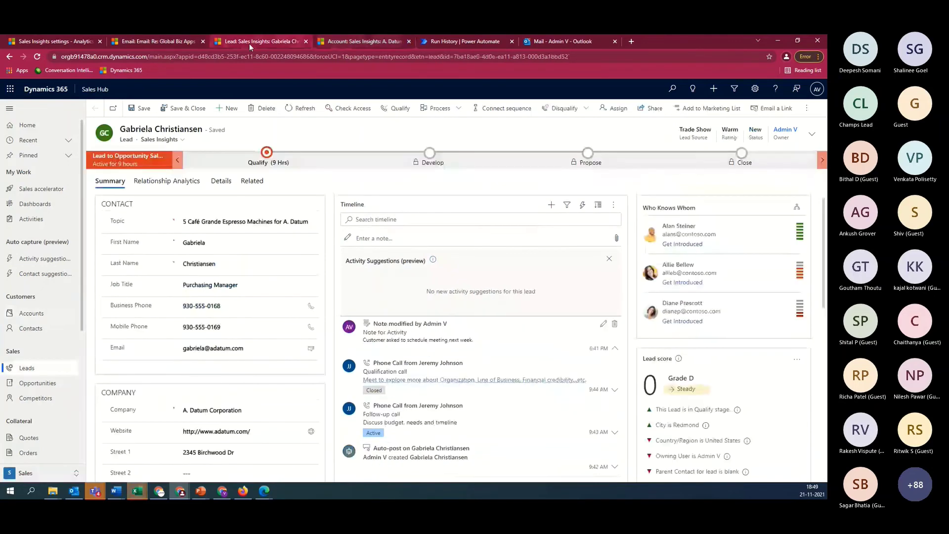
{"action": "scroll", "coordinate": [680, 344], "scroll_direction": "down", "scroll_amount": 5}
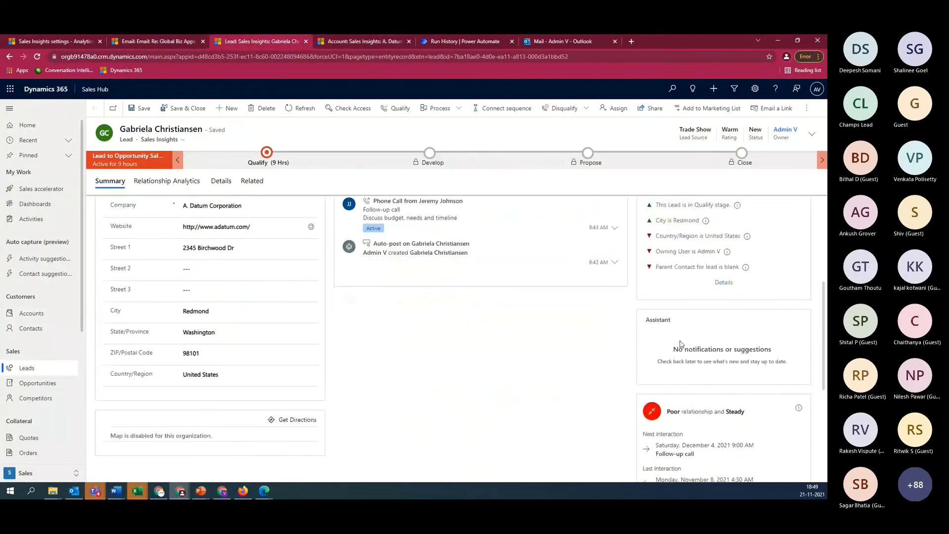
{"action": "scroll", "coordinate": [681, 368], "scroll_direction": "down", "scroll_amount": 1}
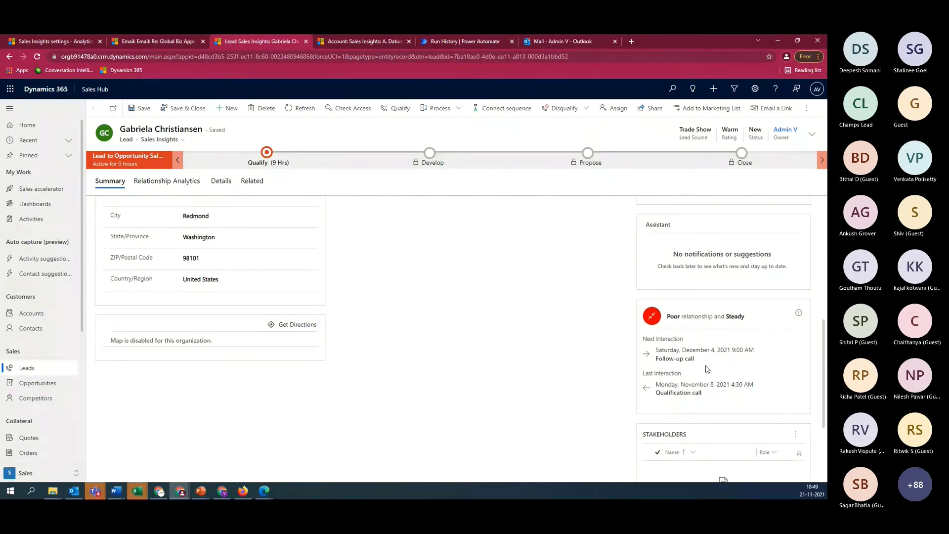
{"action": "scroll", "coordinate": [716, 383], "scroll_direction": "up", "scroll_amount": 5}
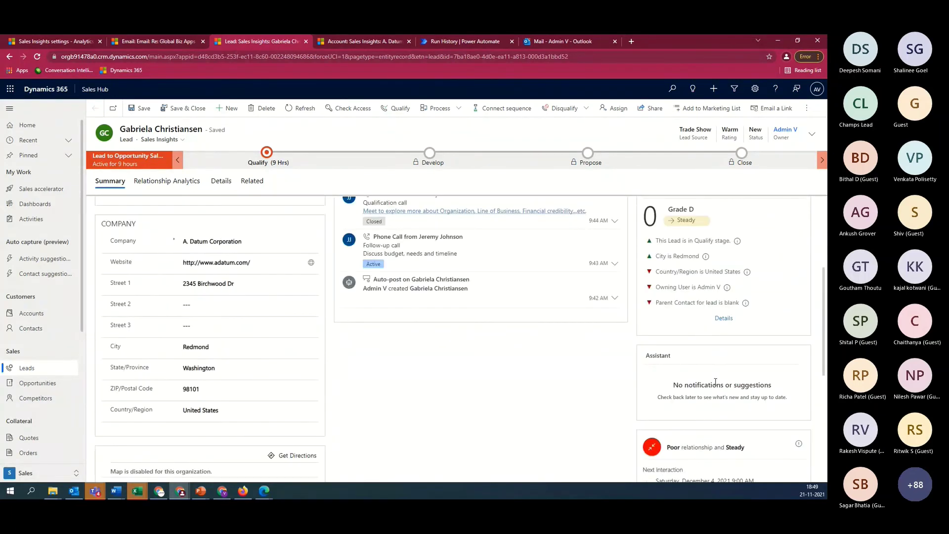
{"action": "scroll", "coordinate": [724, 384], "scroll_direction": "up", "scroll_amount": 1}
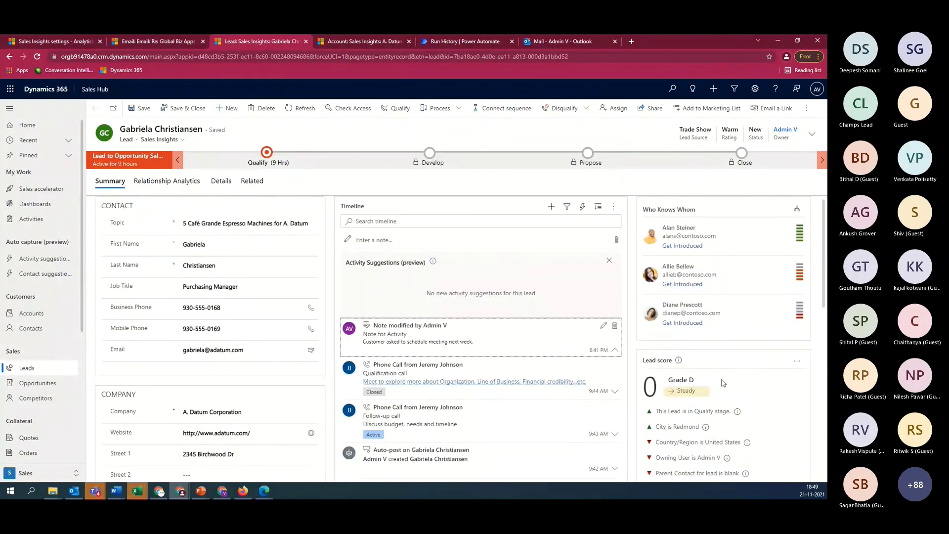
Review Talking points categories, then view Who knows whom settings using the 'Who knows whom introduction' template
{"action": "left_click", "coordinate": [63, 43]}
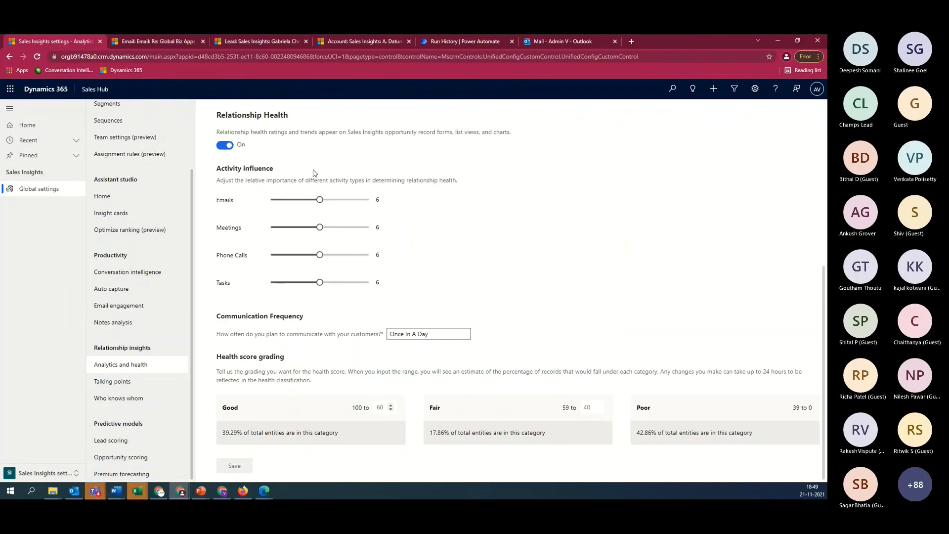
{"action": "left_click", "coordinate": [113, 381]}
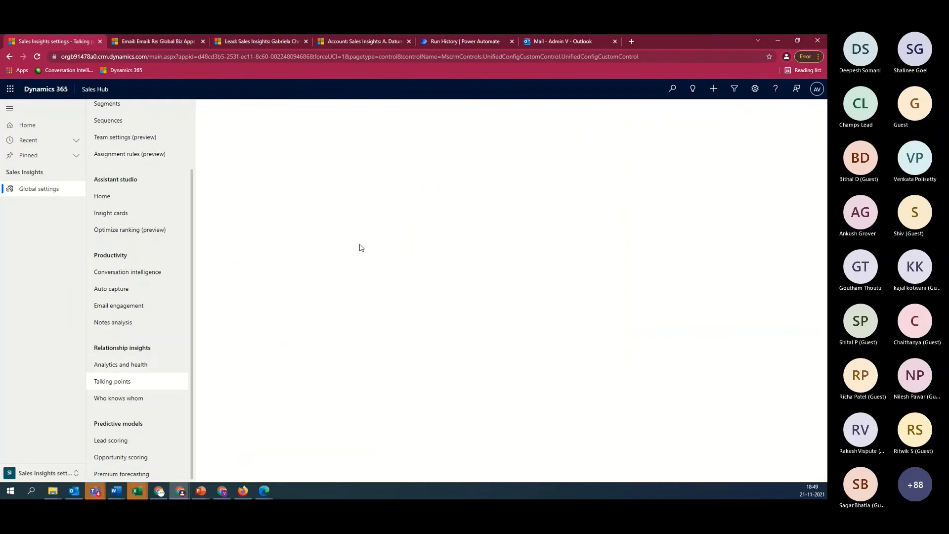
{"action": "left_click", "coordinate": [220, 149]}
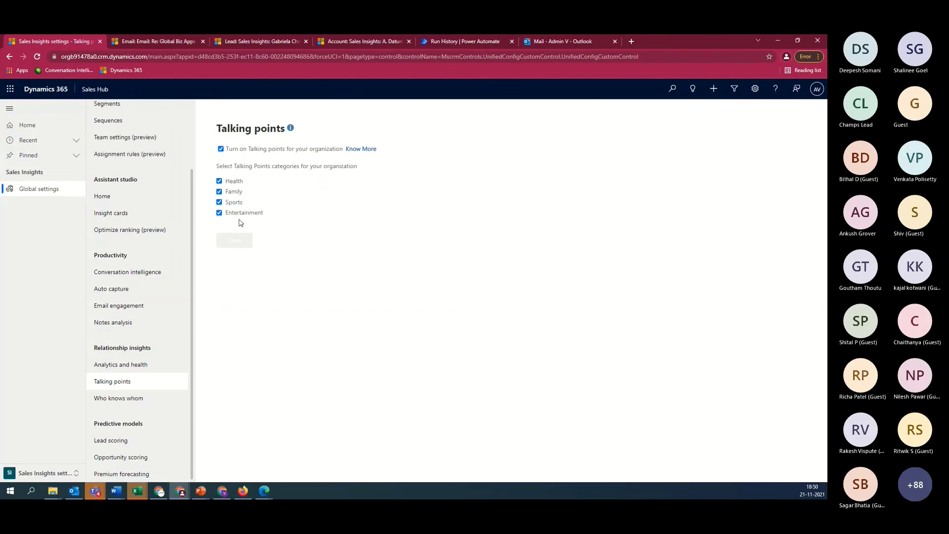
{"action": "left_click", "coordinate": [136, 399]}
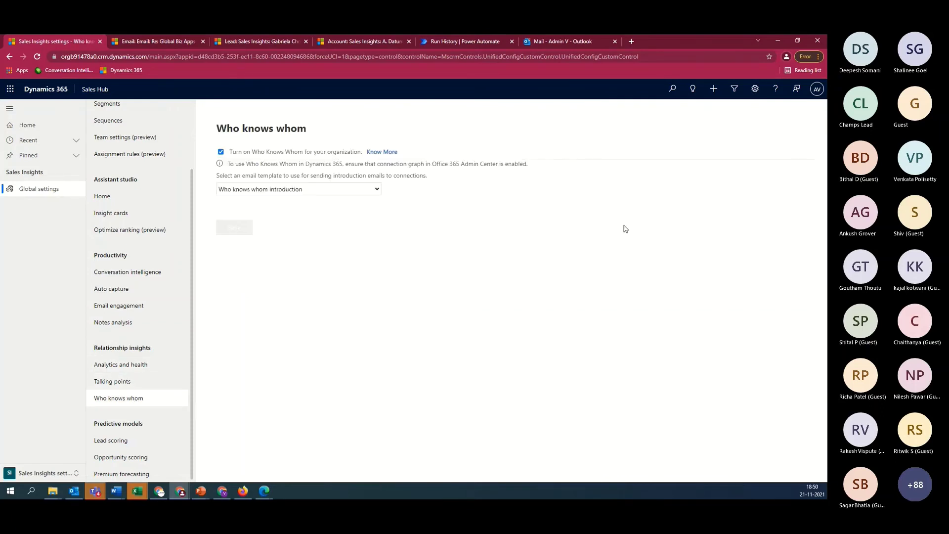
Return to the 5 Café Grande Espresso Machines lead and its Who Knows Whom panel
{"action": "left_click", "coordinate": [349, 38]}
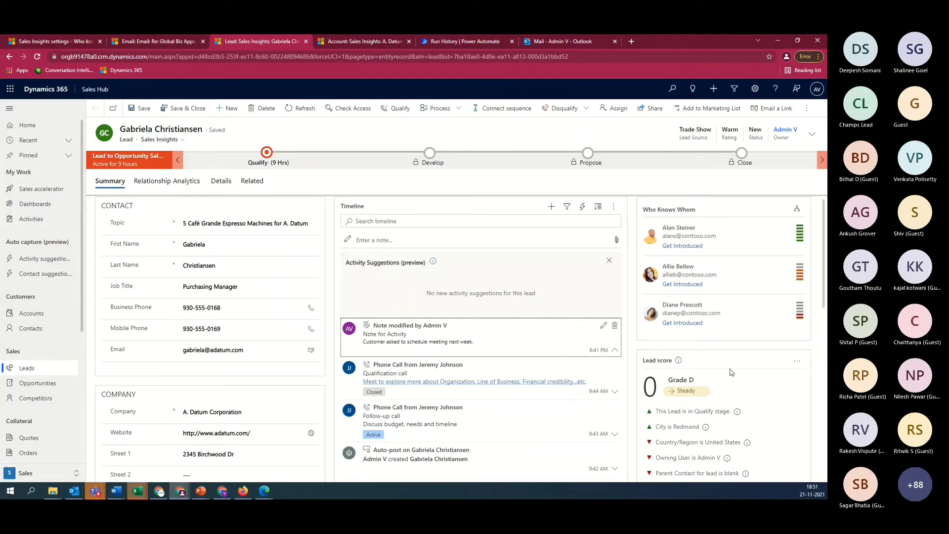
Send an introduction request through the strongest connection, then return to Who knows whom settings
{"action": "mouse_move", "coordinate": [800, 239]}
{"action": "mouse_move", "coordinate": [802, 318]}
{"action": "left_click", "coordinate": [696, 247]}
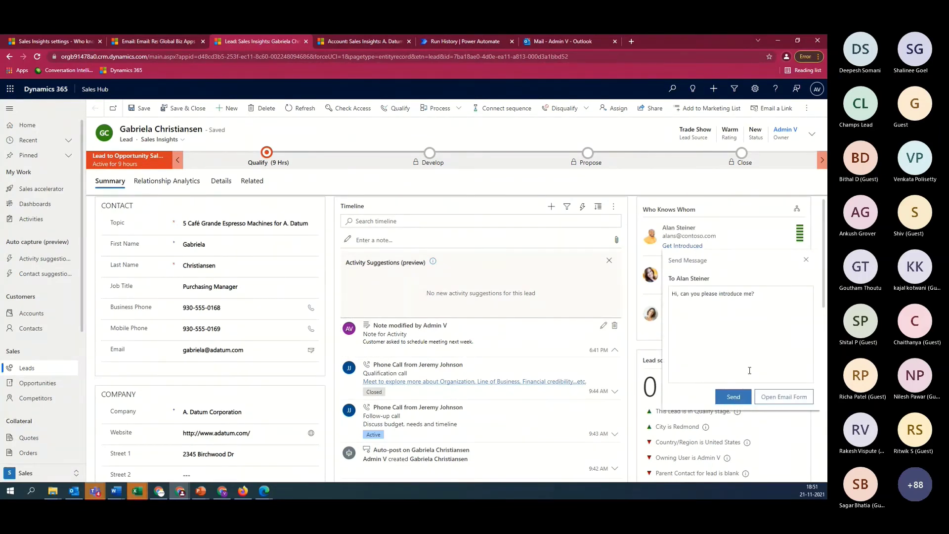
{"action": "left_click", "coordinate": [733, 395]}
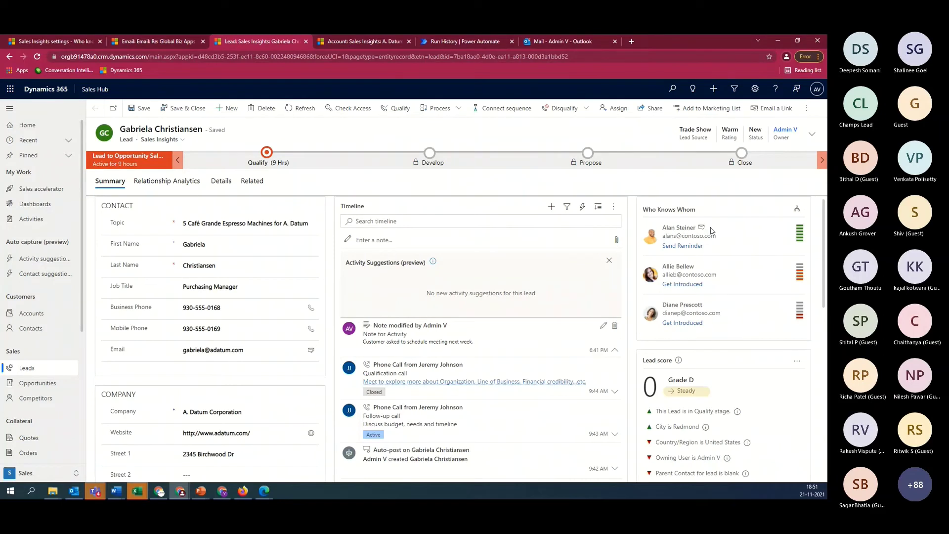
{"action": "left_click", "coordinate": [74, 40]}
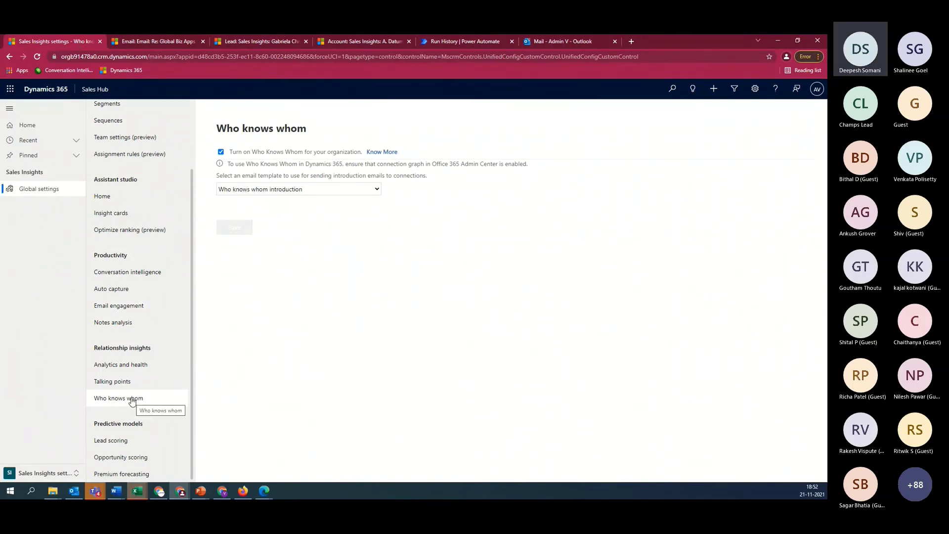
Open the lead scoring model's performance details and set Retrain automatically to Off
{"action": "left_click", "coordinate": [130, 445]}
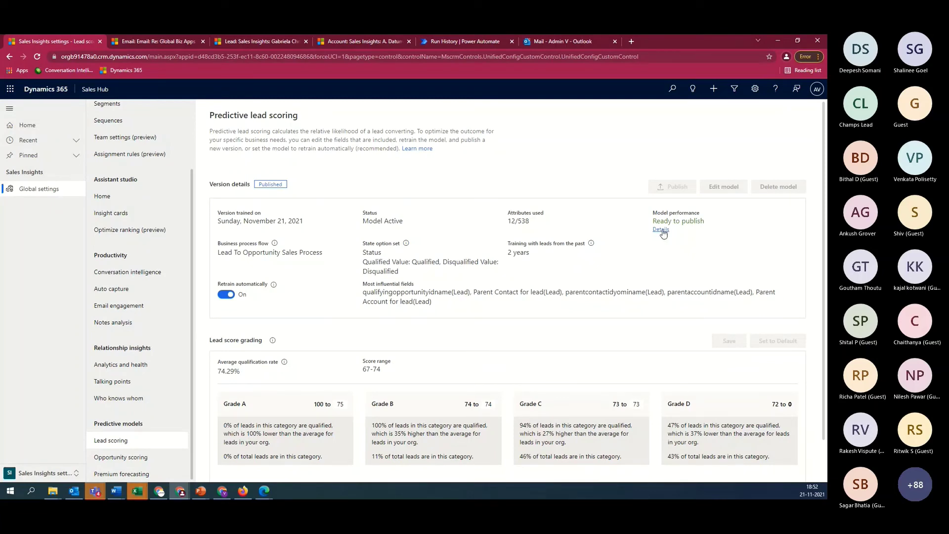
{"action": "left_click", "coordinate": [662, 230]}
{"action": "scroll", "coordinate": [424, 371], "scroll_direction": "down", "scroll_amount": 1}
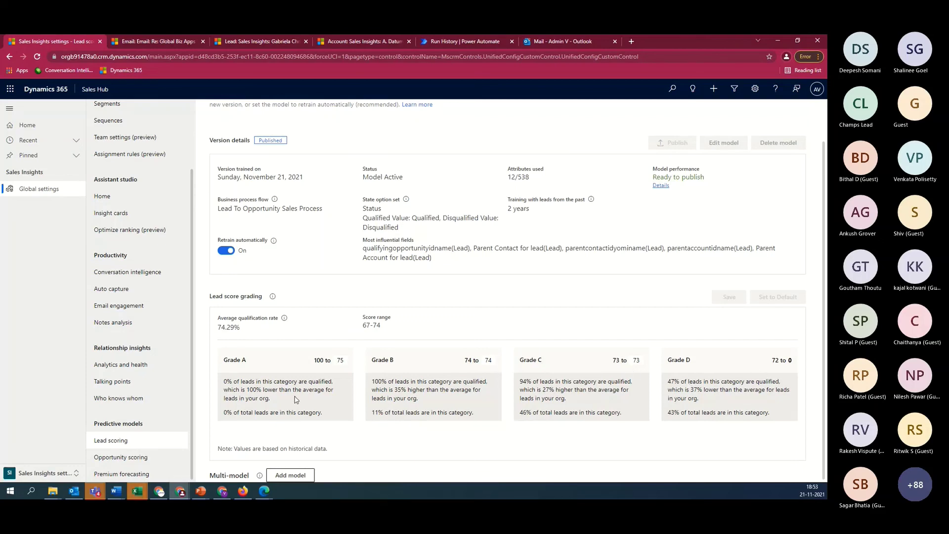
{"action": "scroll", "coordinate": [520, 340], "scroll_direction": "up", "scroll_amount": 1}
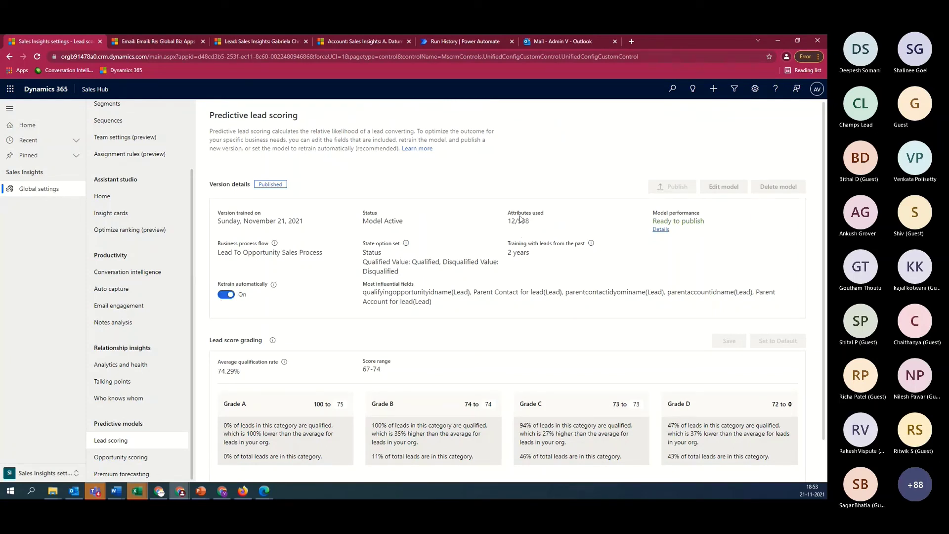
{"action": "left_click", "coordinate": [225, 294]}
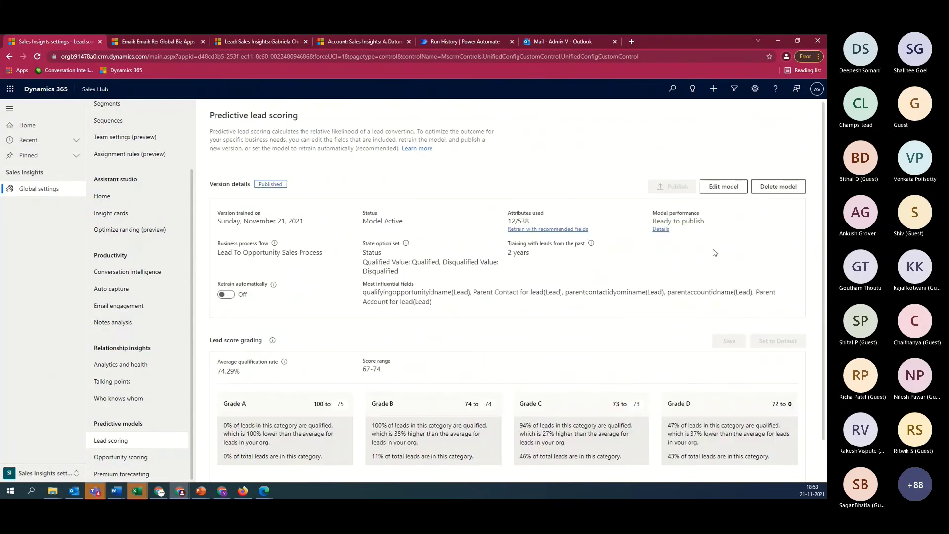
Cancel retraining, expand the model's Lead fields, and view qualifyingopportunityidname's High influence insights (39% populated)
{"action": "left_click", "coordinate": [555, 230]}
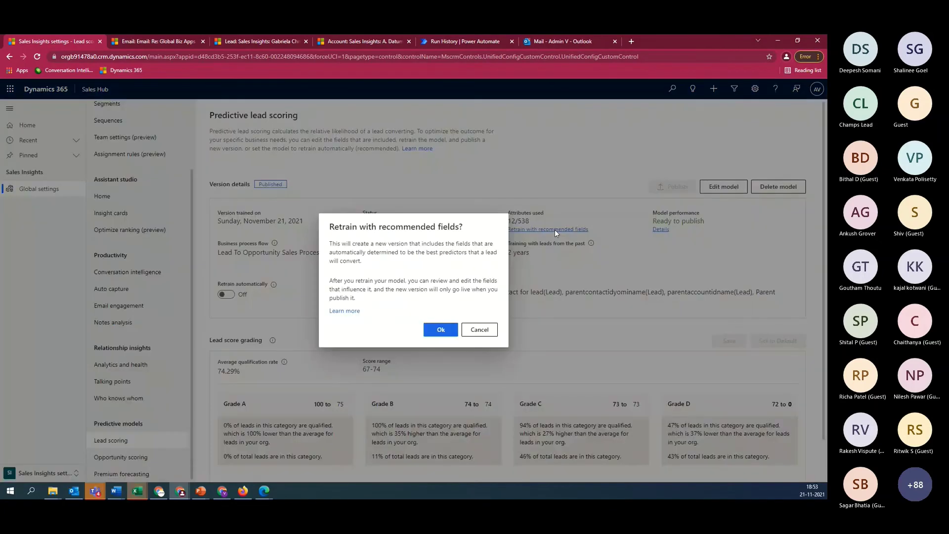
{"action": "left_click", "coordinate": [480, 336]}
{"action": "left_click", "coordinate": [726, 189]}
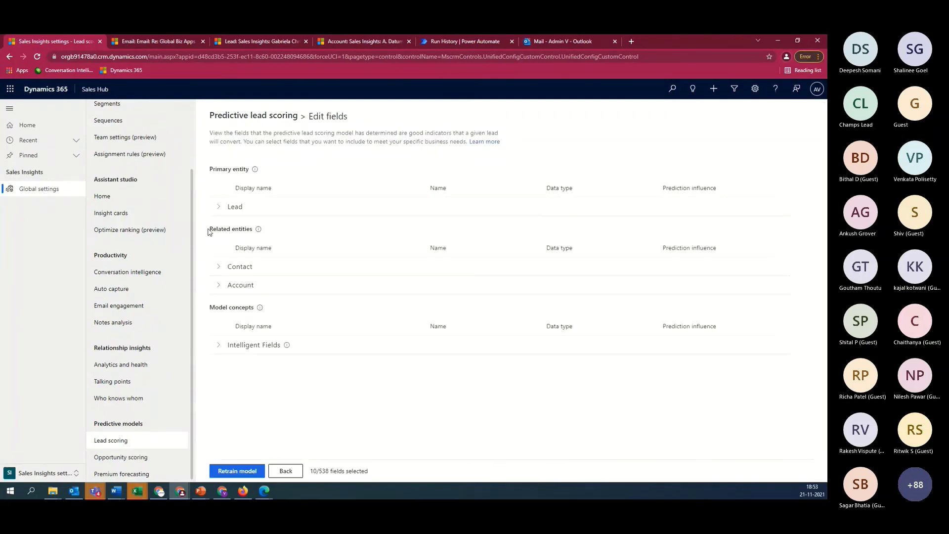
{"action": "left_click", "coordinate": [219, 207]}
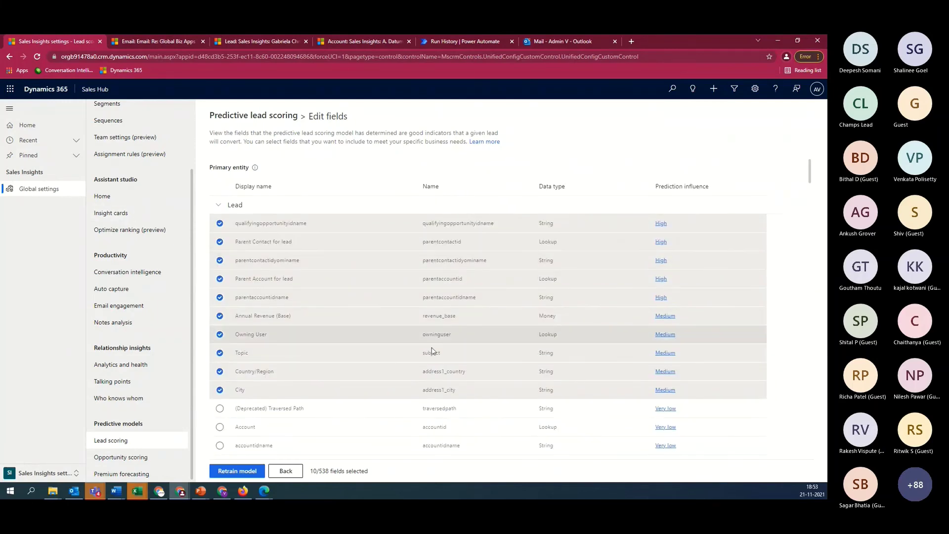
{"action": "scroll", "coordinate": [467, 342], "scroll_direction": "down", "scroll_amount": 2}
{"action": "scroll", "coordinate": [467, 342], "scroll_direction": "down", "scroll_amount": 5}
{"action": "scroll", "coordinate": [456, 372], "scroll_direction": "up", "scroll_amount": 8}
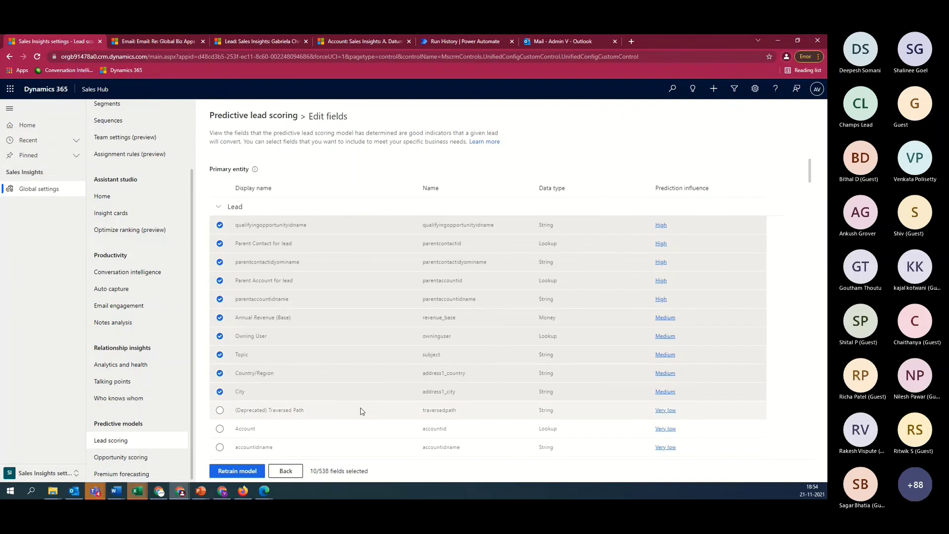
{"action": "left_click", "coordinate": [662, 226]}
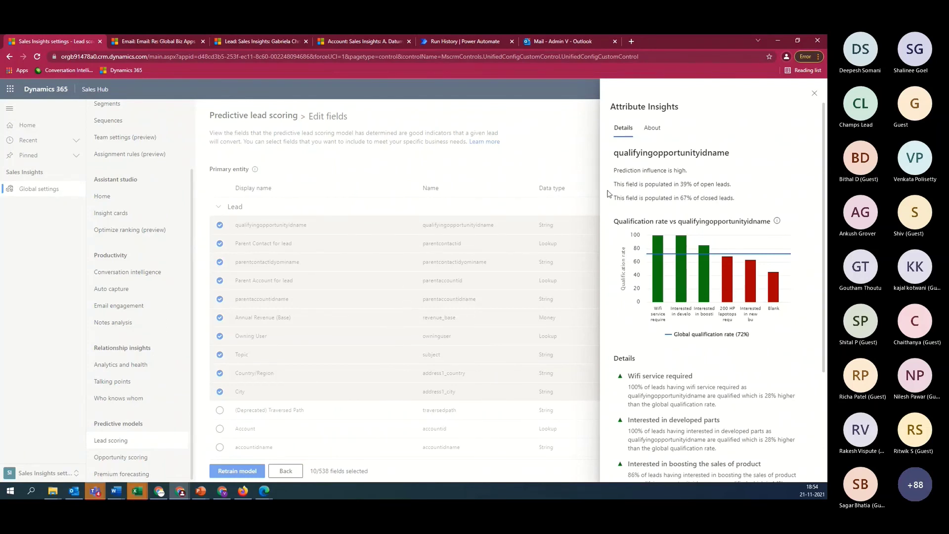
{"action": "mouse_move", "coordinate": [661, 303]}
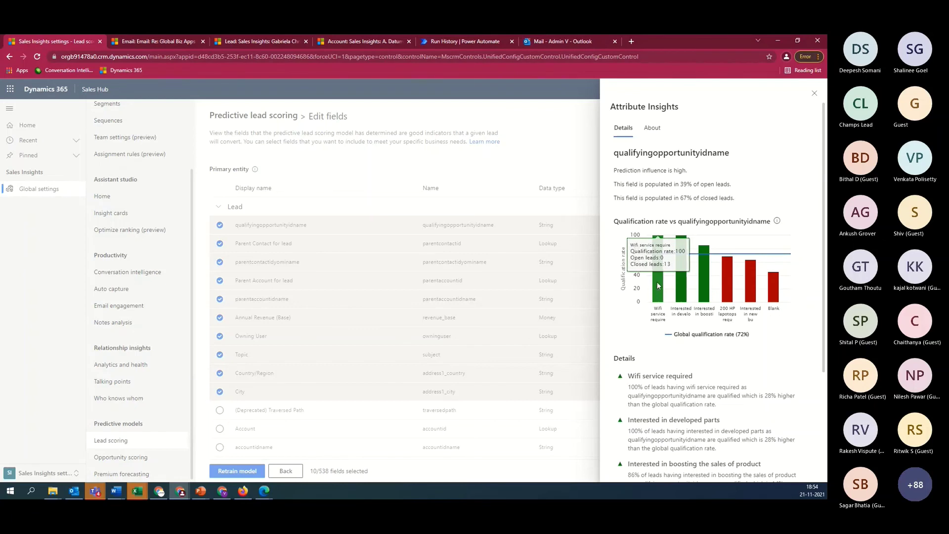
Close the qualifyingopportunityidname attribute insights to view the lead fields' Prediction influence ratings
{"action": "mouse_move", "coordinate": [685, 283]}
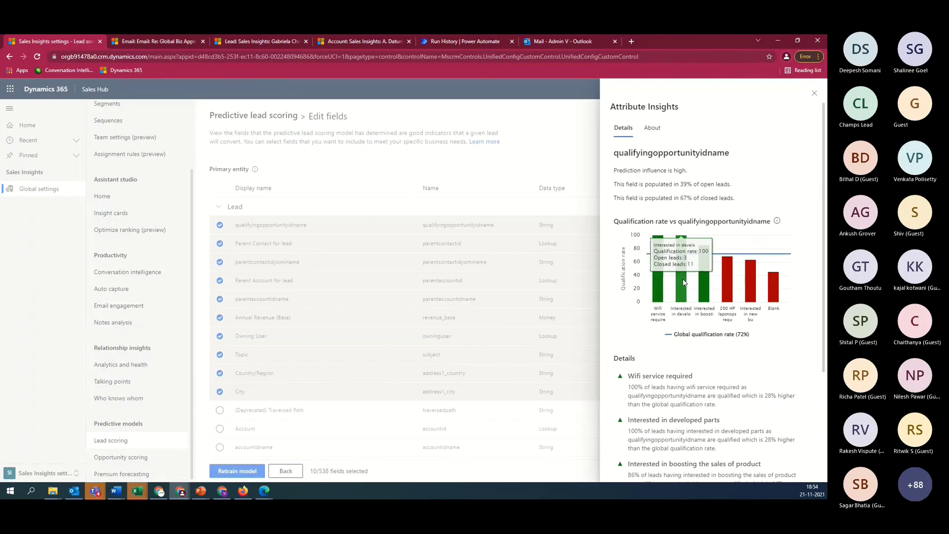
{"action": "mouse_move", "coordinate": [760, 298]}
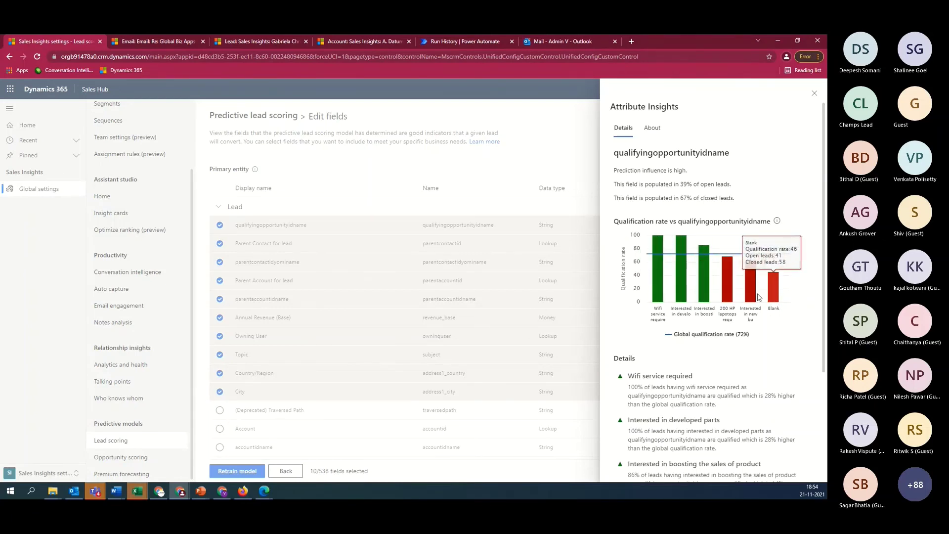
{"action": "mouse_move", "coordinate": [713, 296]}
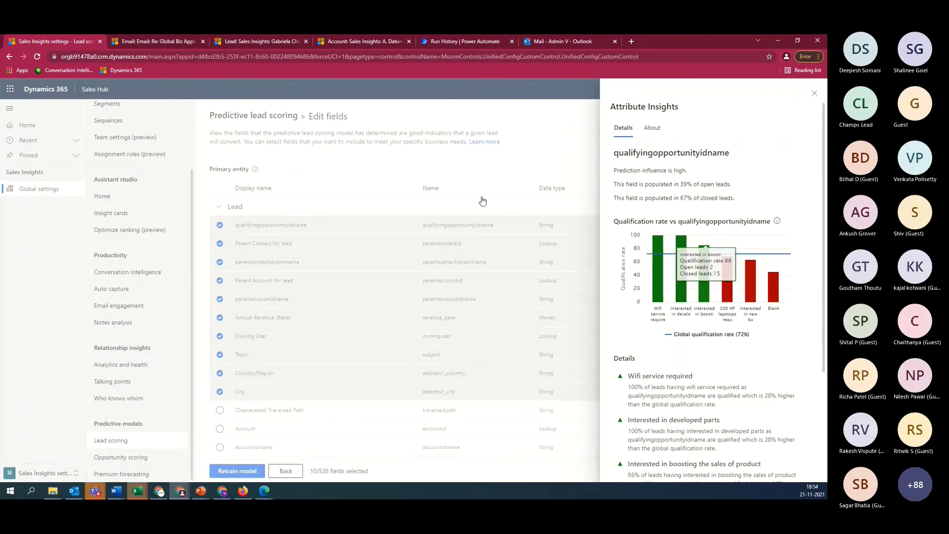
{"action": "left_click", "coordinate": [814, 93]}
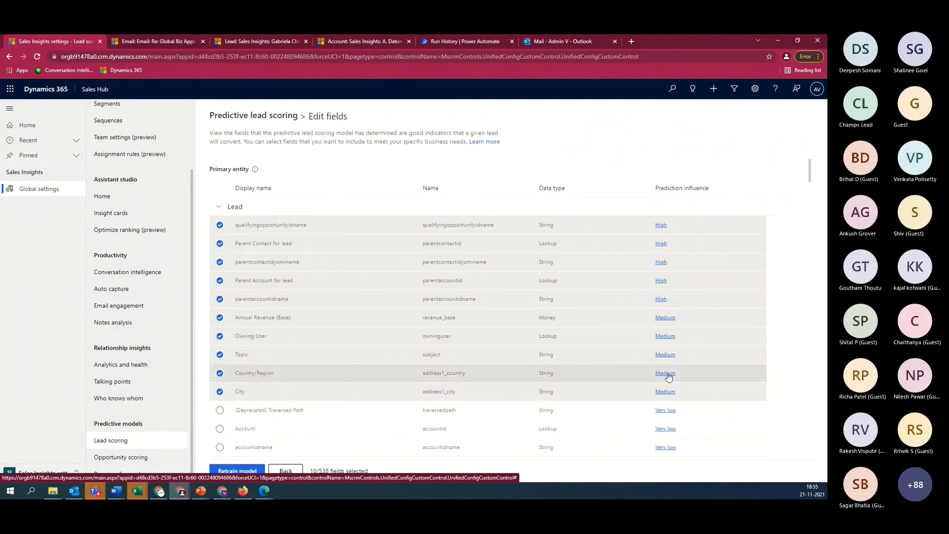
{"action": "scroll", "coordinate": [668, 376], "scroll_direction": "down", "scroll_amount": 1}
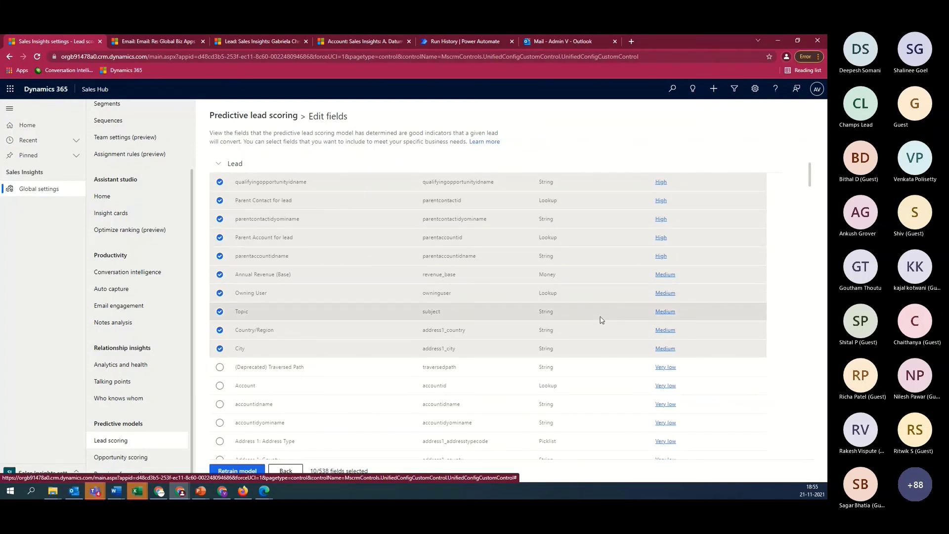
{"action": "left_click", "coordinate": [665, 275]}
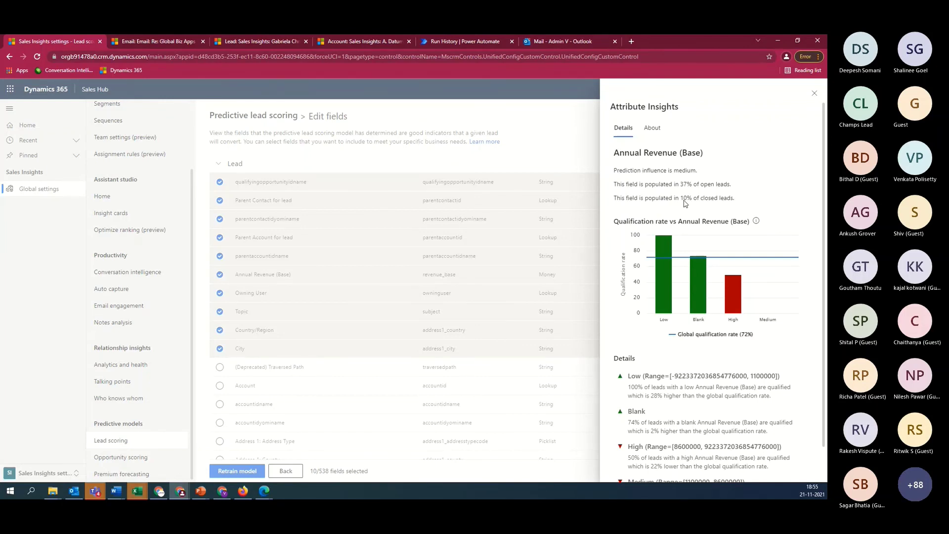
{"action": "left_click", "coordinate": [814, 93]}
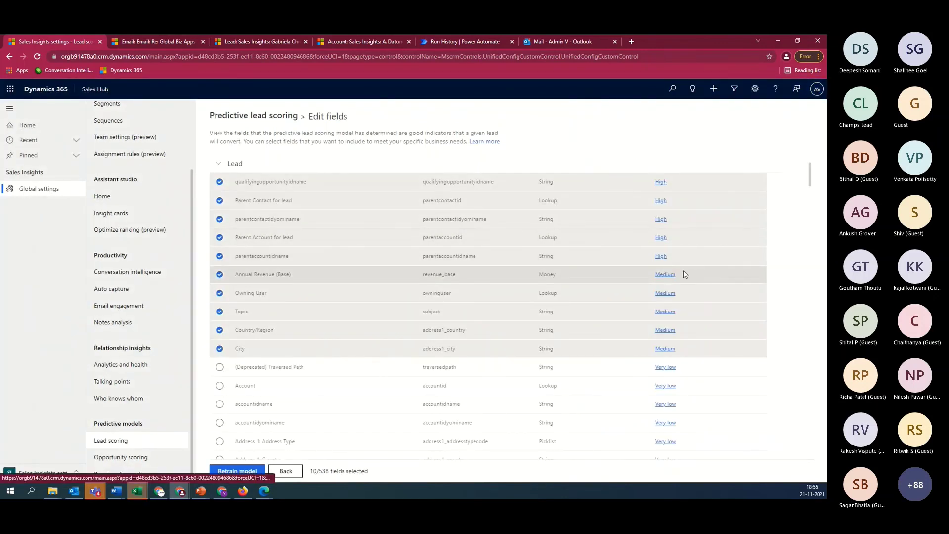
Scroll up and down through the lead Edit fields table
{"action": "scroll", "coordinate": [683, 274], "scroll_direction": "up", "scroll_amount": 1}
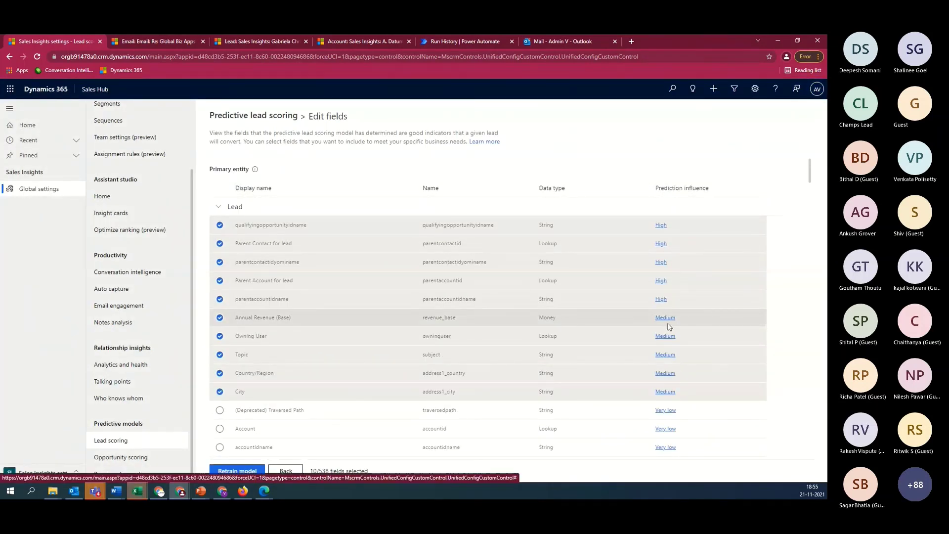
{"action": "scroll", "coordinate": [687, 336], "scroll_direction": "down", "scroll_amount": 2}
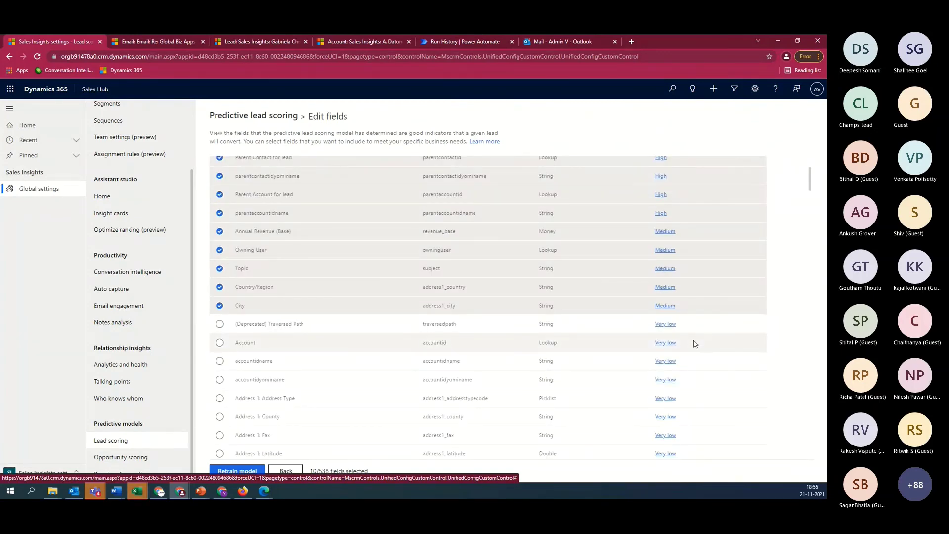
{"action": "scroll", "coordinate": [695, 344], "scroll_direction": "up", "scroll_amount": 2}
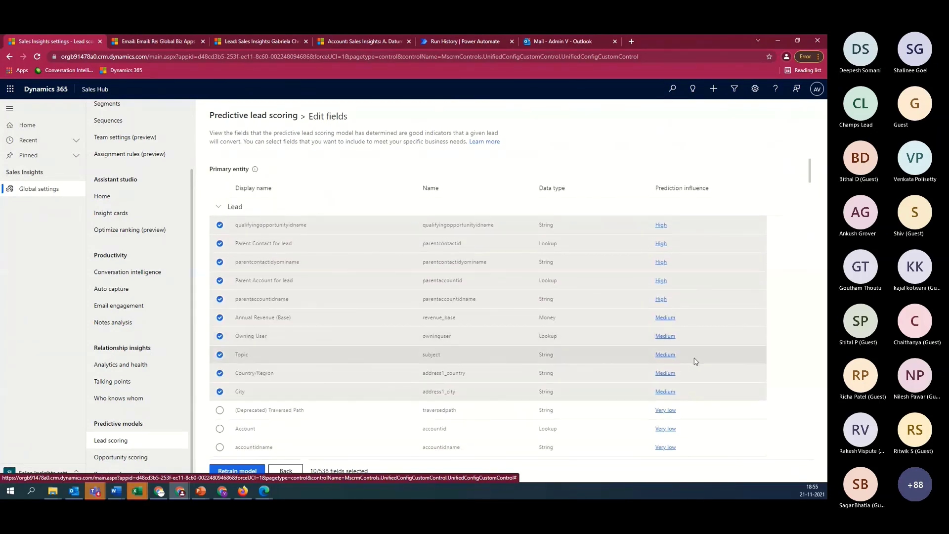
{"action": "scroll", "coordinate": [694, 361], "scroll_direction": "down", "scroll_amount": 2}
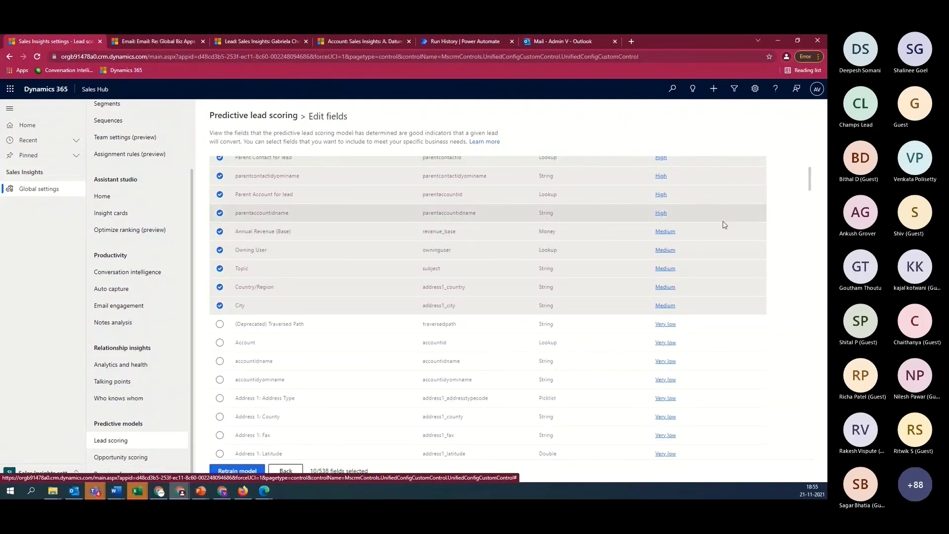
{"action": "scroll", "coordinate": [734, 284], "scroll_direction": "up", "scroll_amount": 1}
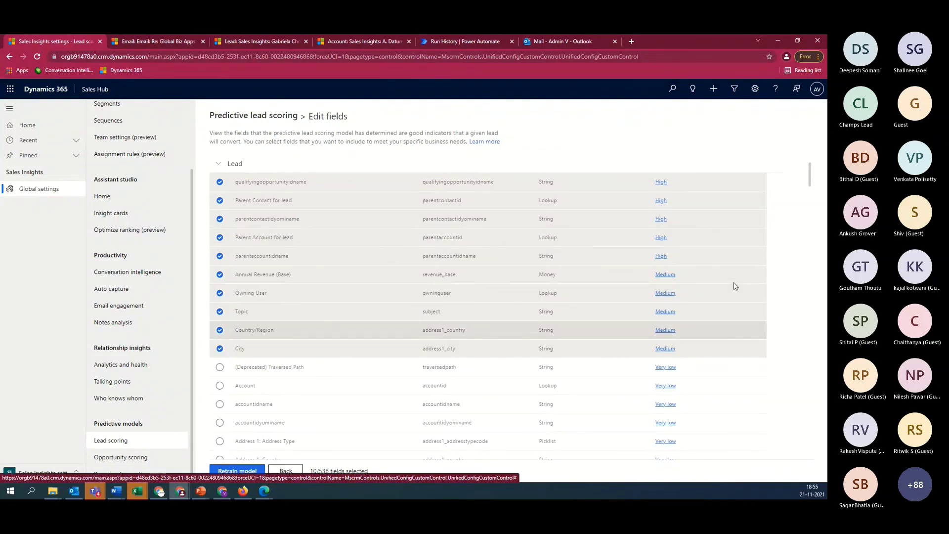
{"action": "scroll", "coordinate": [734, 285], "scroll_direction": "up", "scroll_amount": 1}
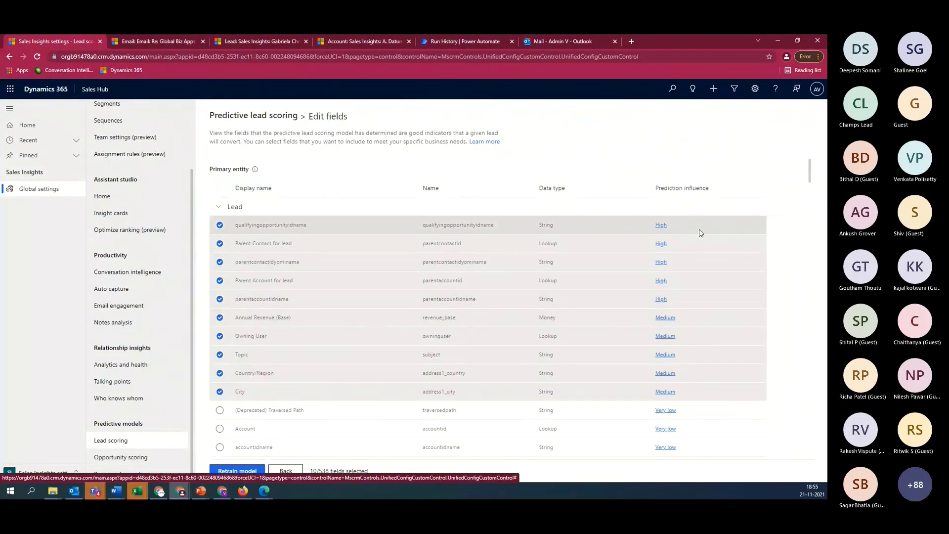
{"action": "scroll", "coordinate": [708, 310], "scroll_direction": "down", "scroll_amount": 3}
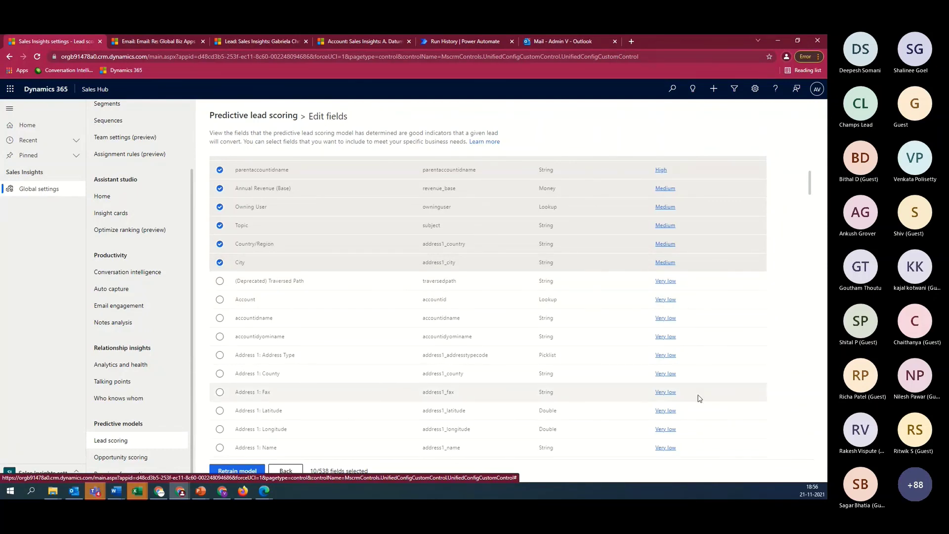
{"action": "scroll", "coordinate": [699, 397], "scroll_direction": "up", "scroll_amount": 3}
Review the open lead record's score of 0 (Grade D), then return to the Lead scoring settings tab
{"action": "left_click", "coordinate": [279, 40]}
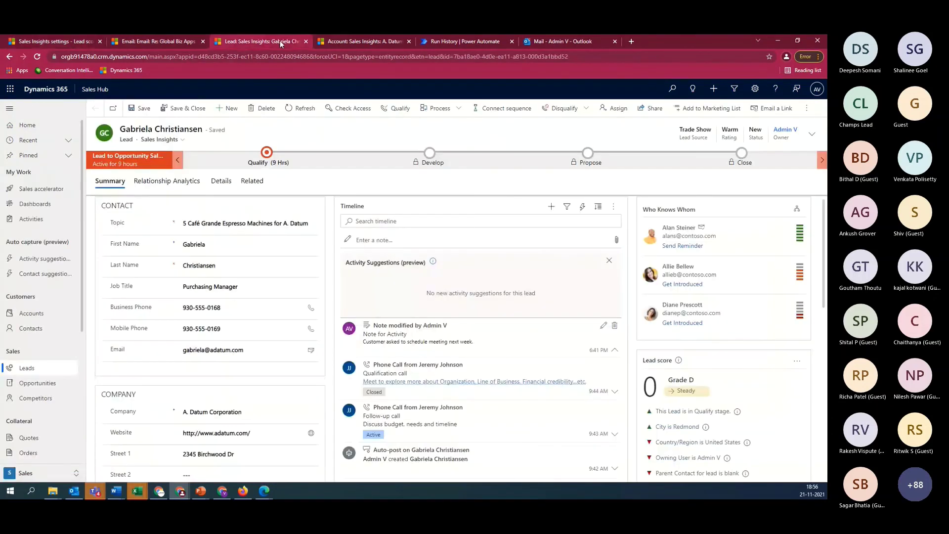
{"action": "scroll", "coordinate": [676, 392], "scroll_direction": "down", "scroll_amount": 5}
{"action": "scroll", "coordinate": [660, 272], "scroll_direction": "up", "scroll_amount": 5}
{"action": "scroll", "coordinate": [693, 383], "scroll_direction": "down", "scroll_amount": 3}
{"action": "scroll", "coordinate": [707, 356], "scroll_direction": "up", "scroll_amount": 3}
{"action": "mouse_move", "coordinate": [705, 428]}
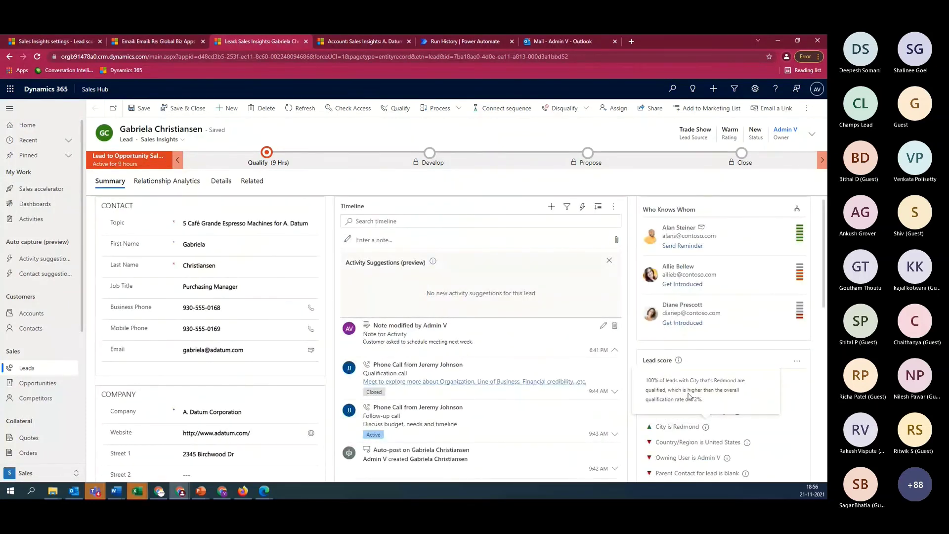
{"action": "left_click", "coordinate": [72, 41]}
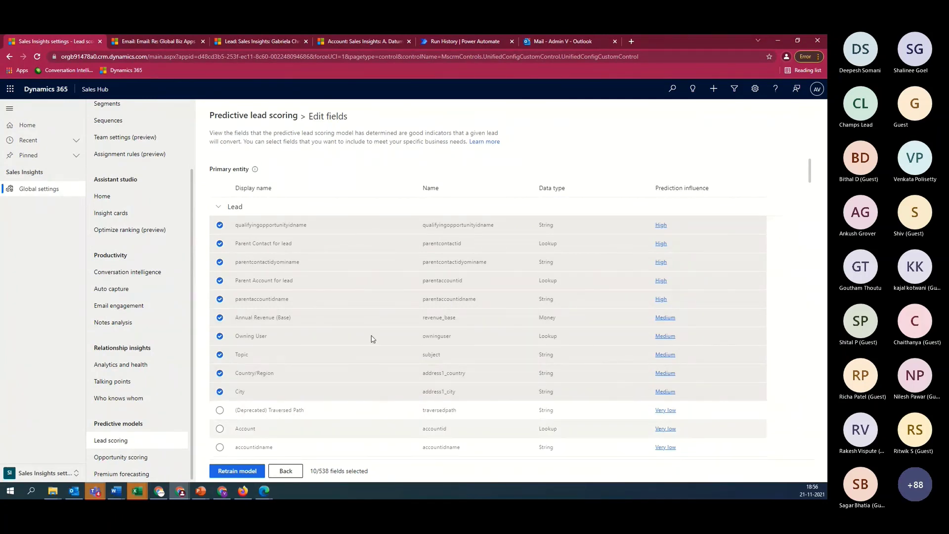
Collapse the Lead group, expand Intelligent Fields under Model concepts, then go back to the overview
{"action": "scroll", "coordinate": [477, 316], "scroll_direction": "down", "scroll_amount": 10}
{"action": "scroll", "coordinate": [479, 330], "scroll_direction": "down", "scroll_amount": 8}
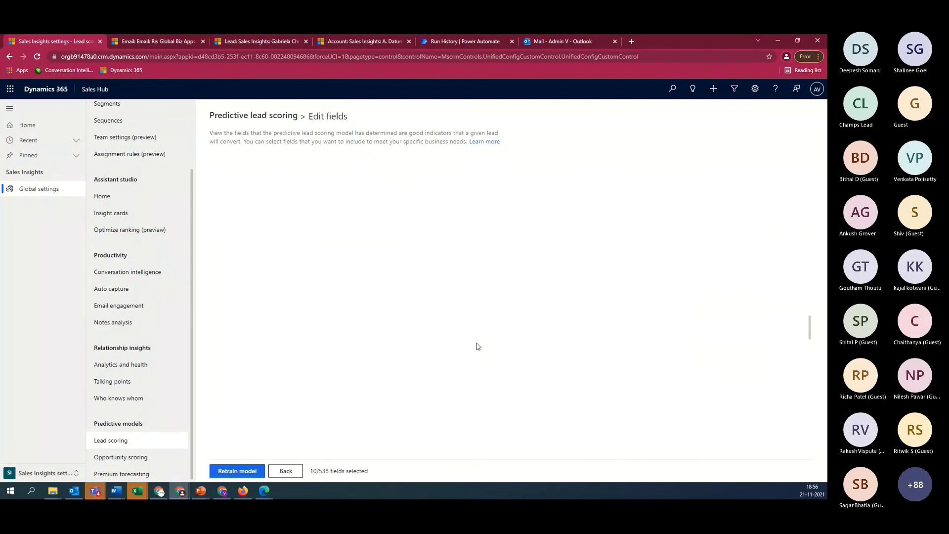
{"action": "scroll", "coordinate": [479, 346], "scroll_direction": "up", "scroll_amount": 18}
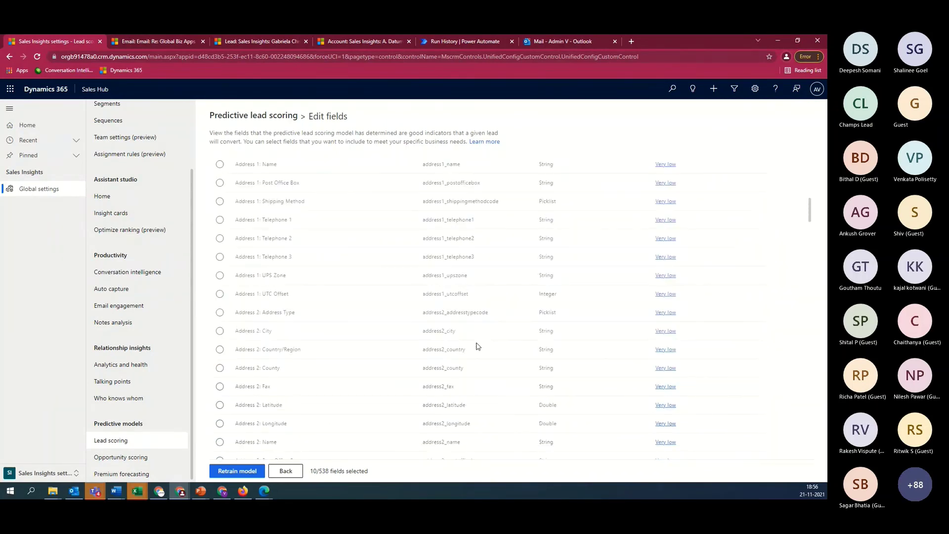
{"action": "left_click", "coordinate": [219, 208]}
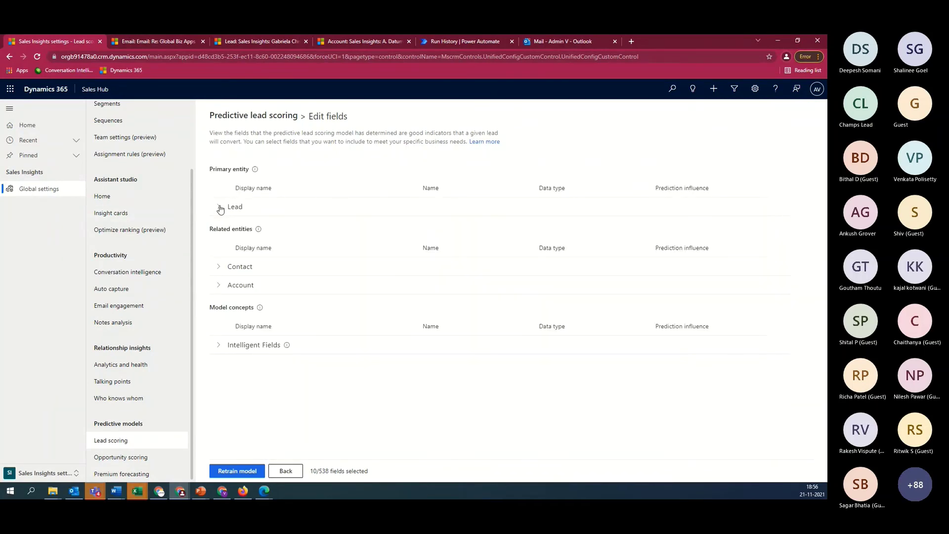
{"action": "left_click", "coordinate": [218, 346]}
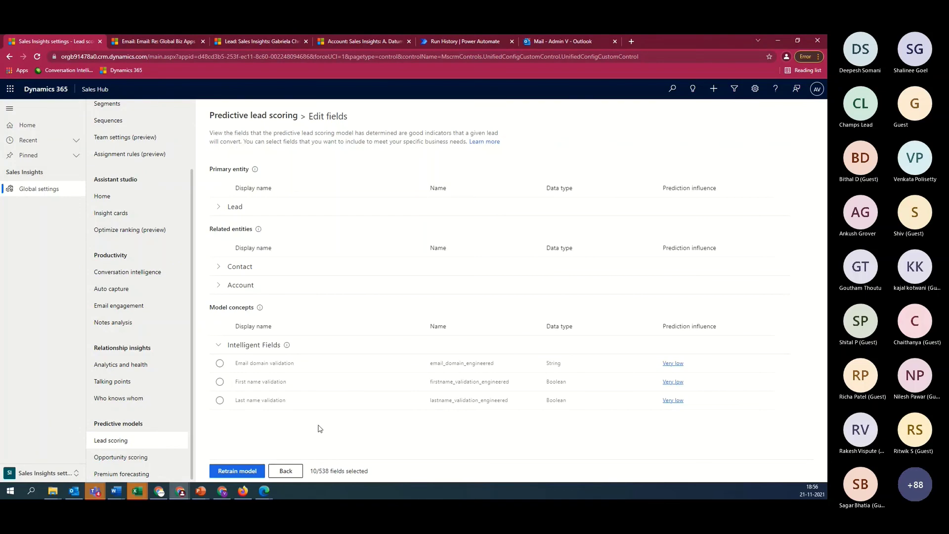
{"action": "left_click", "coordinate": [286, 471]}
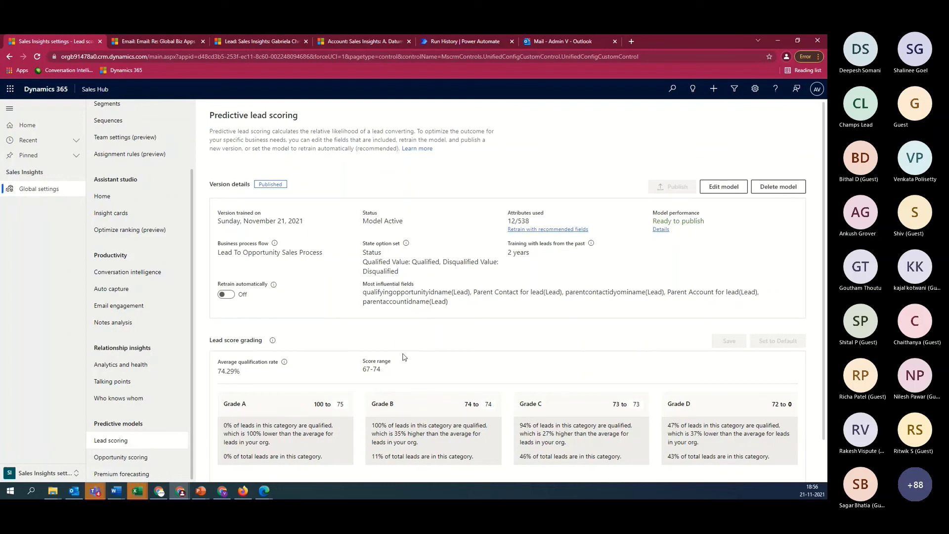
Open Opportunity scoring under Predictive models
{"action": "scroll", "coordinate": [351, 364], "scroll_direction": "down", "scroll_amount": 1}
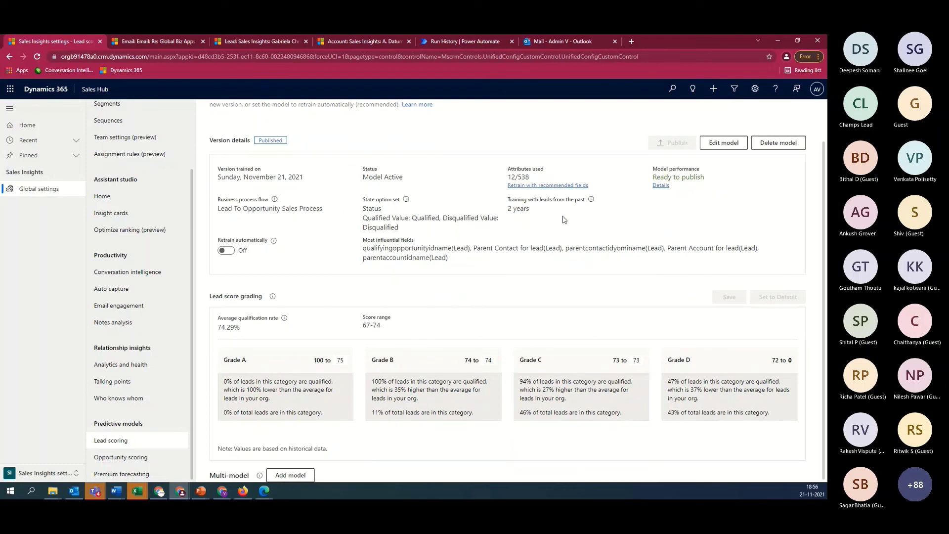
{"action": "left_click", "coordinate": [128, 458]}
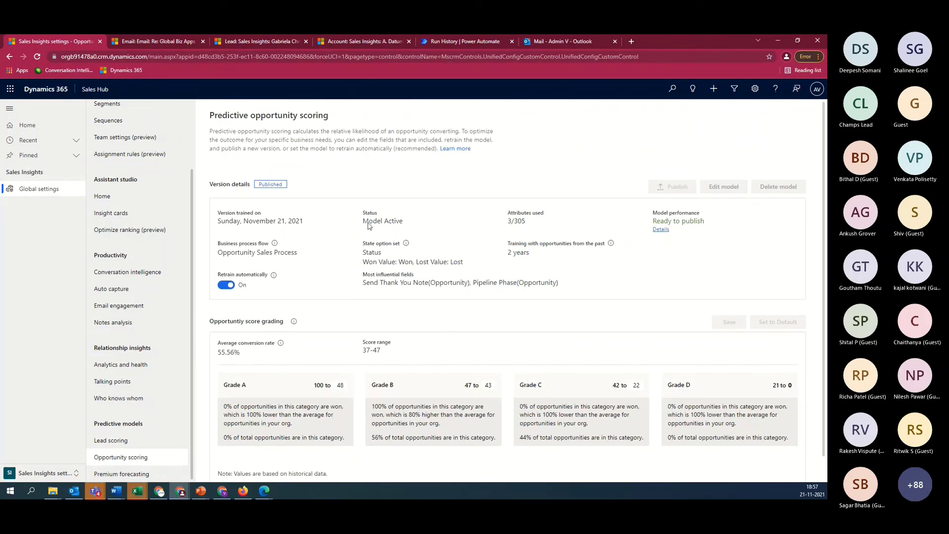
Open the opportunity scoring model's Edit fields and browse the Opportunity field group
{"action": "left_click", "coordinate": [226, 286]}
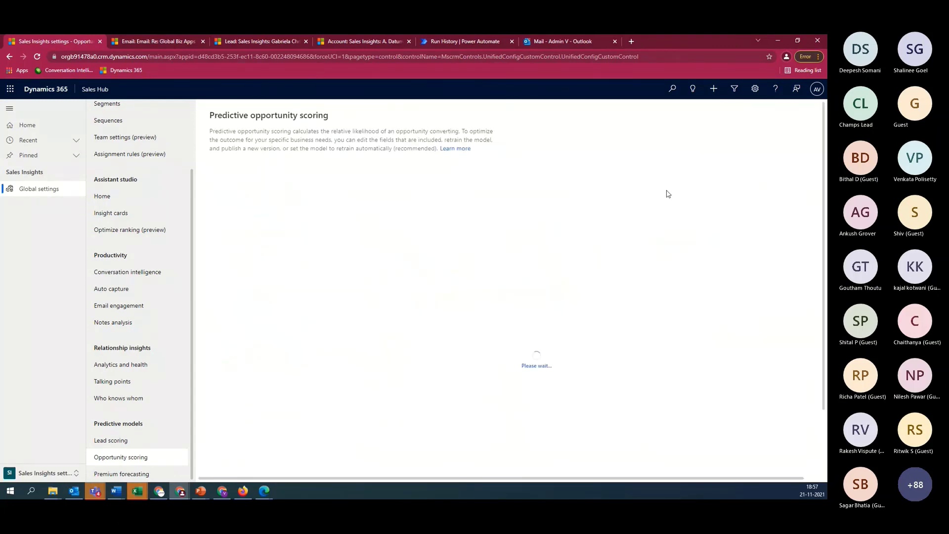
{"action": "left_click", "coordinate": [739, 186]}
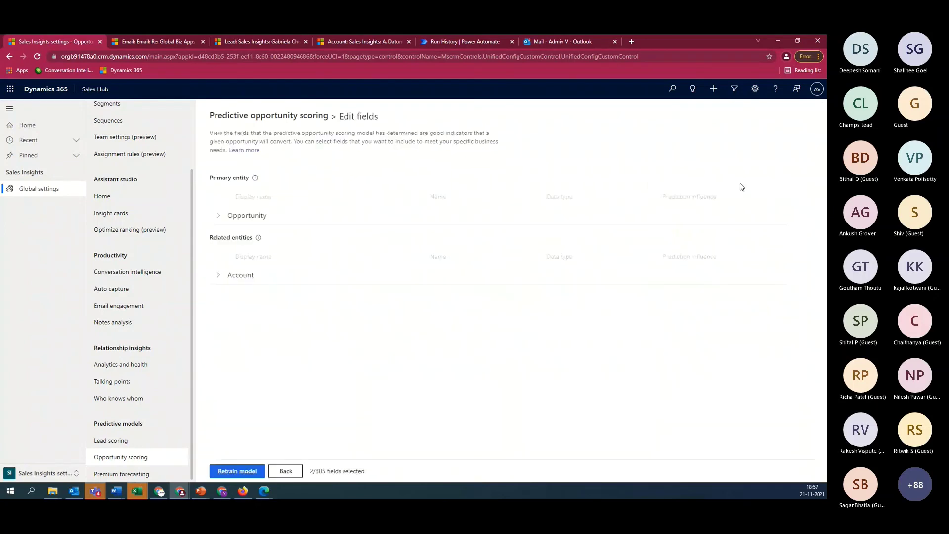
{"action": "left_click", "coordinate": [217, 215]}
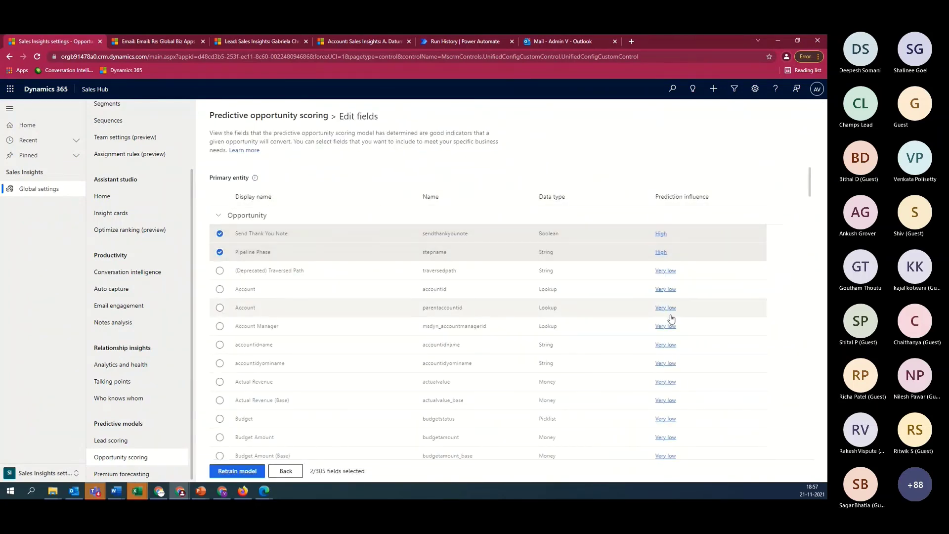
{"action": "scroll", "coordinate": [678, 396], "scroll_direction": "down", "scroll_amount": 3}
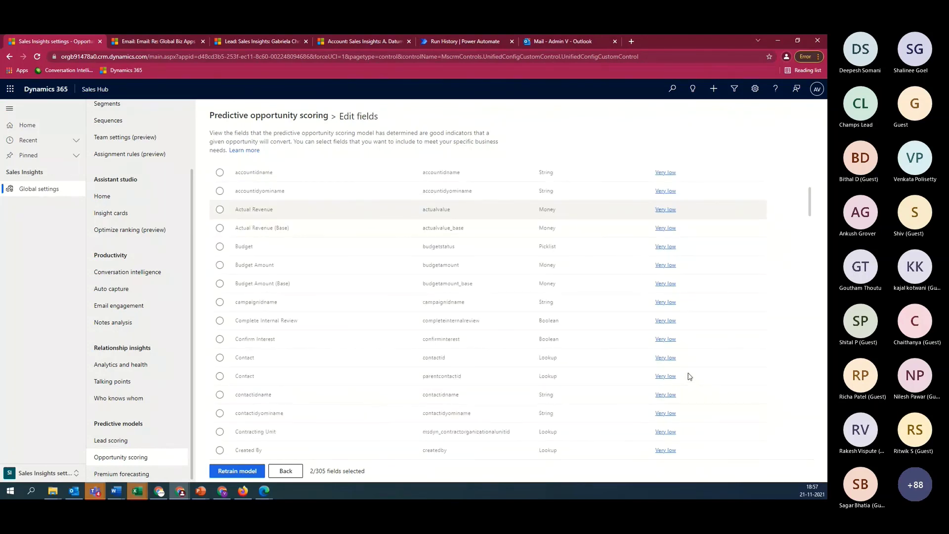
{"action": "scroll", "coordinate": [689, 377], "scroll_direction": "up", "scroll_amount": 3}
{"action": "left_click", "coordinate": [219, 217]}
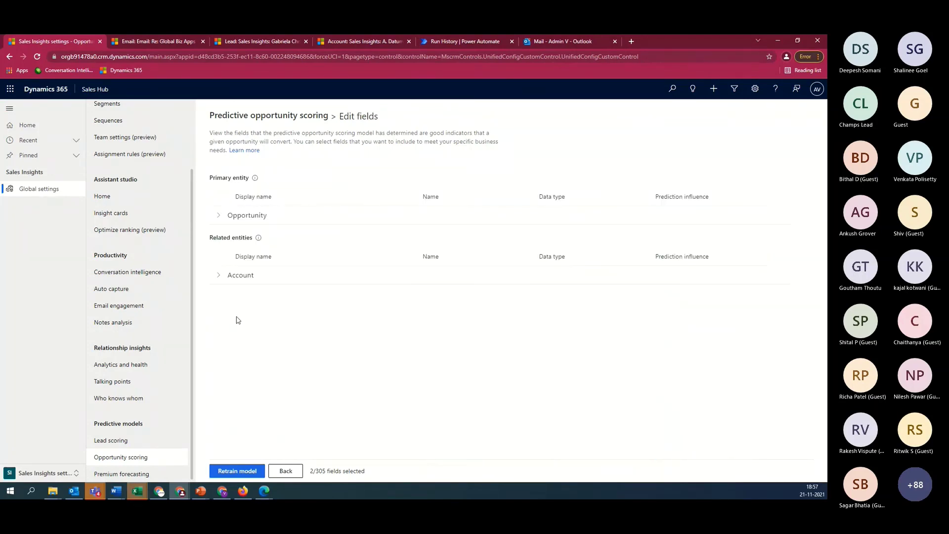
Expand the related Account fields, scroll through them, and collapse the group
{"action": "left_click", "coordinate": [224, 281]}
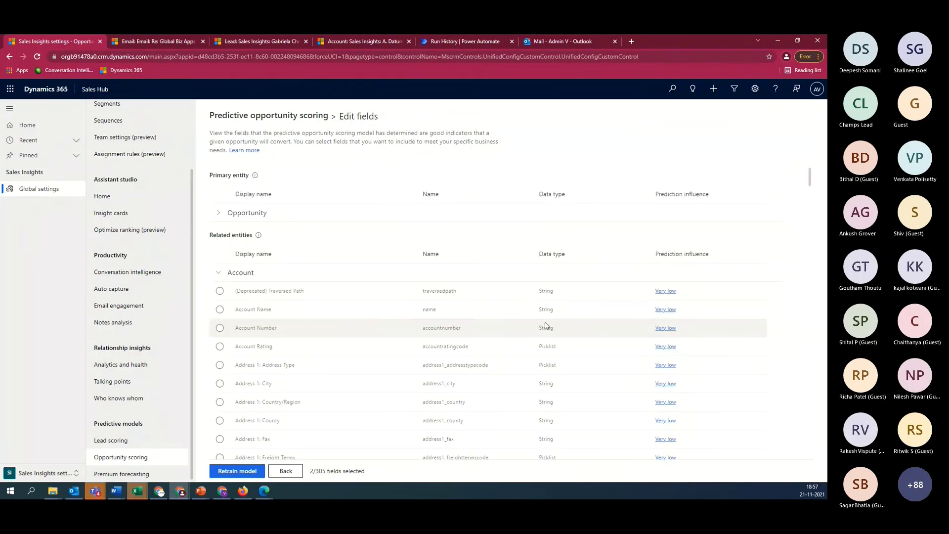
{"action": "scroll", "coordinate": [567, 359], "scroll_direction": "down", "scroll_amount": 10}
{"action": "scroll", "coordinate": [569, 360], "scroll_direction": "down", "scroll_amount": 3}
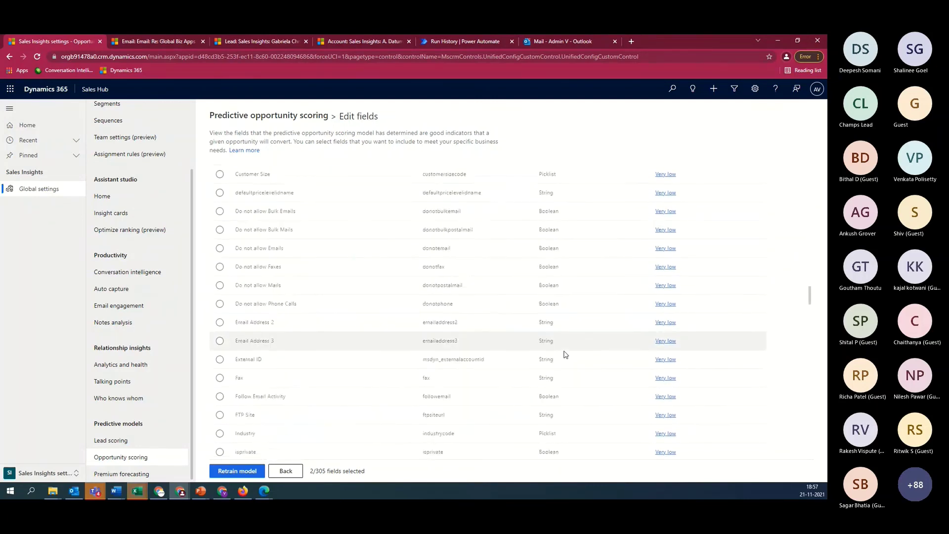
{"action": "scroll", "coordinate": [566, 353], "scroll_direction": "up", "scroll_amount": 12}
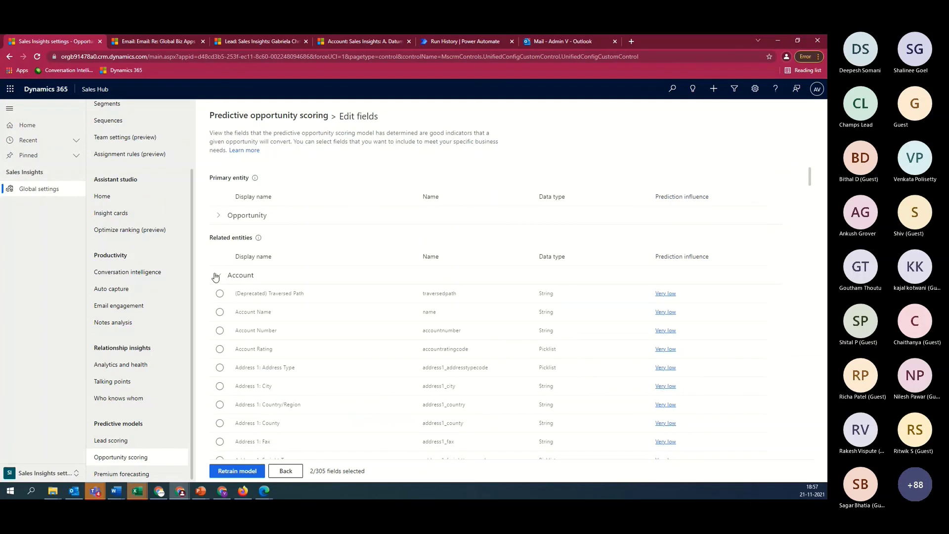
{"action": "left_click", "coordinate": [218, 275]}
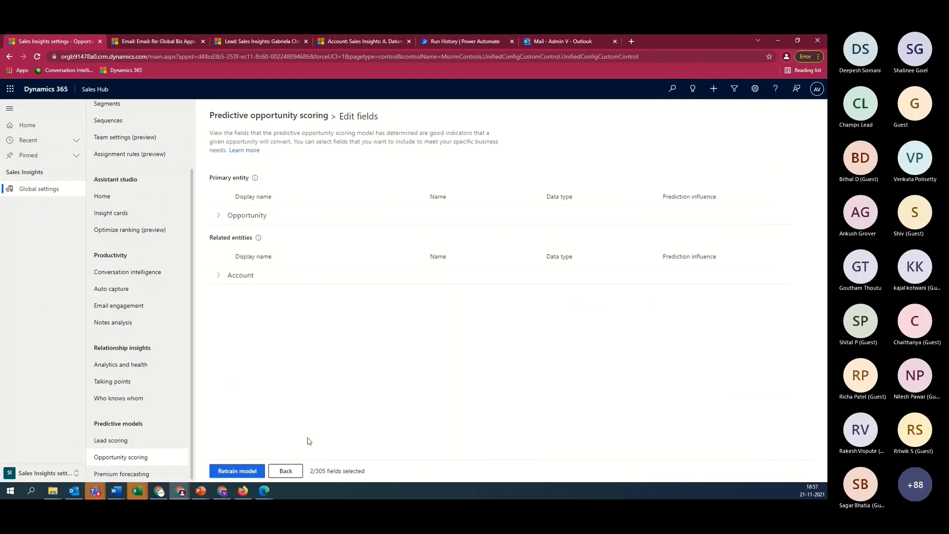
Go back to the model details and add a new model under Multi-model
{"action": "left_click", "coordinate": [285, 471]}
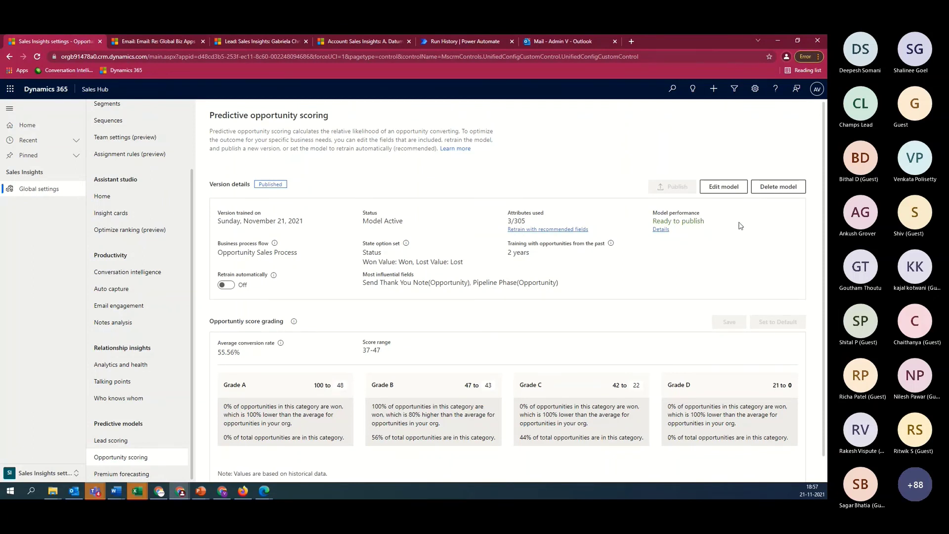
{"action": "scroll", "coordinate": [445, 364], "scroll_direction": "down", "scroll_amount": 1}
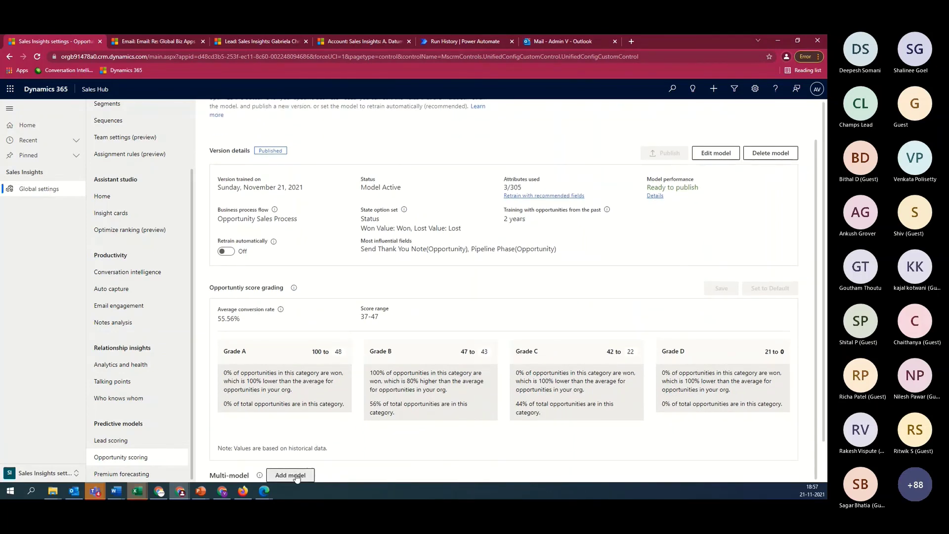
{"action": "left_click", "coordinate": [296, 476]}
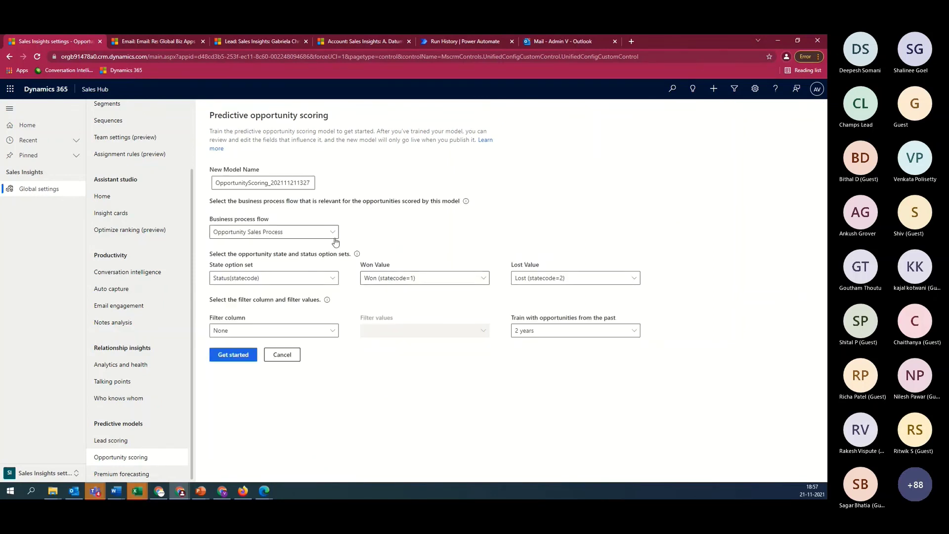
{"action": "left_click", "coordinate": [331, 331]}
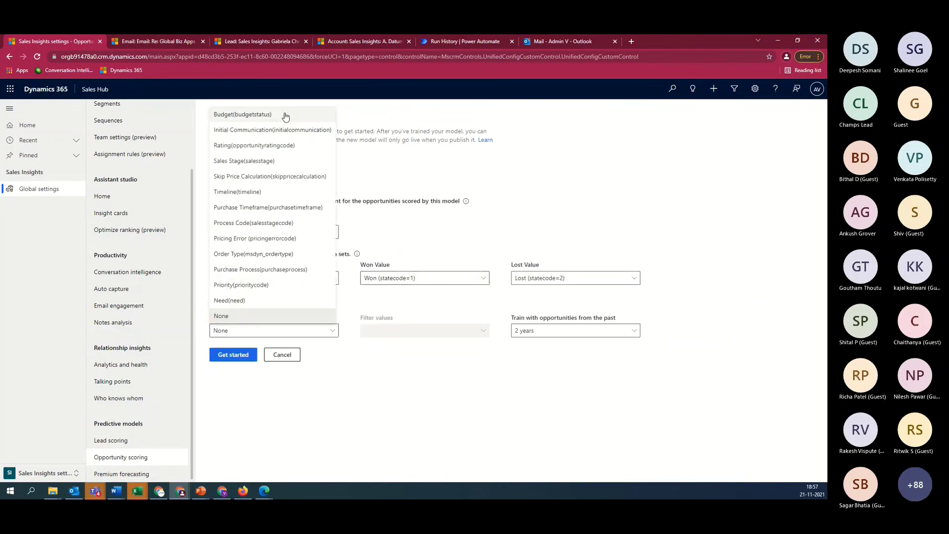
{"action": "left_click", "coordinate": [467, 428]}
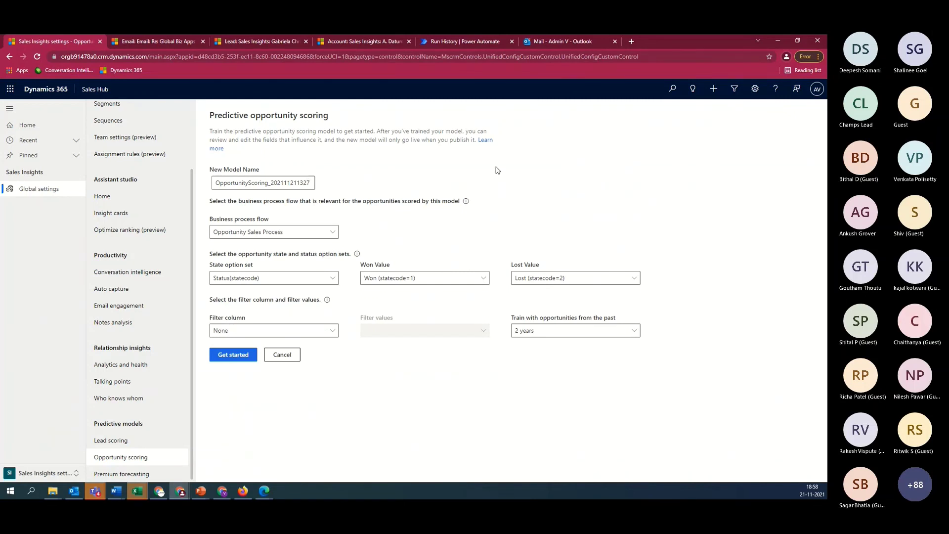
{"action": "left_click", "coordinate": [632, 331]}
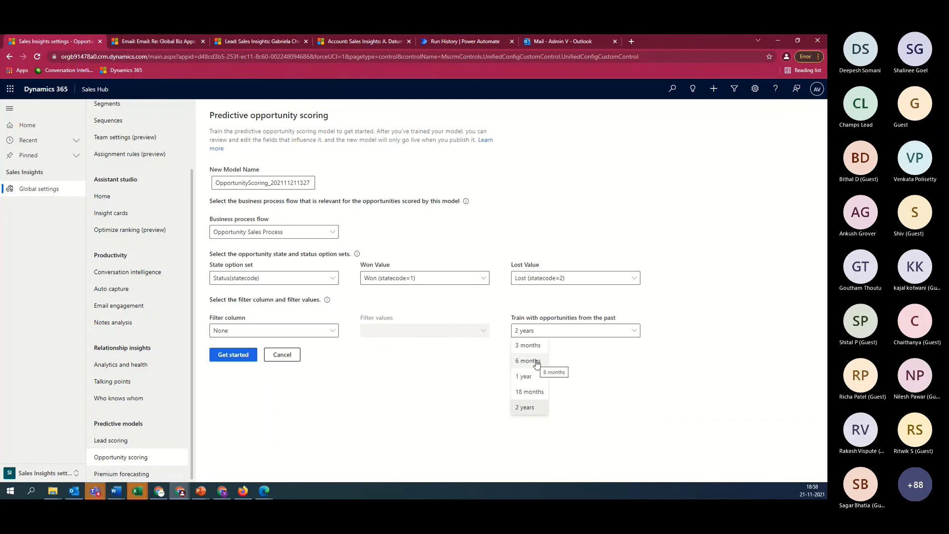
{"action": "left_click", "coordinate": [537, 362]}
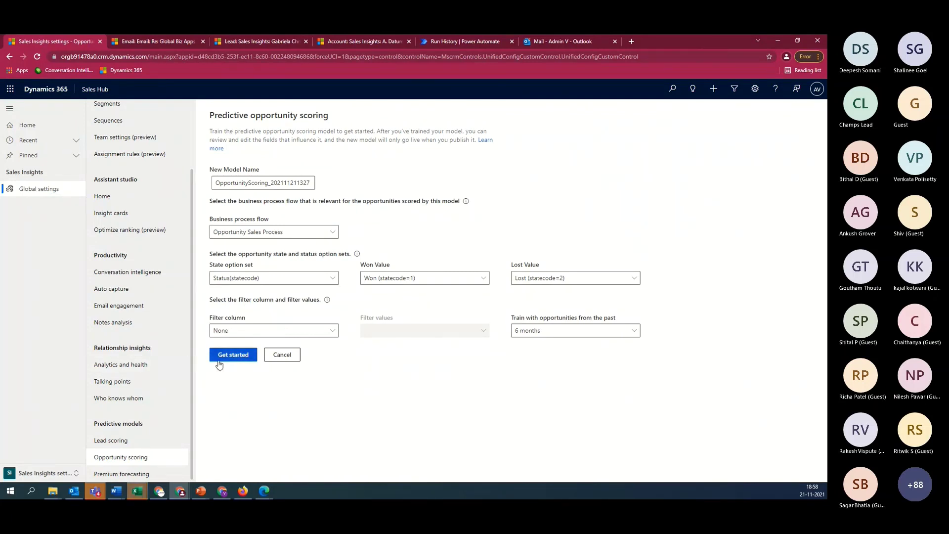
{"action": "left_click", "coordinate": [534, 330]}
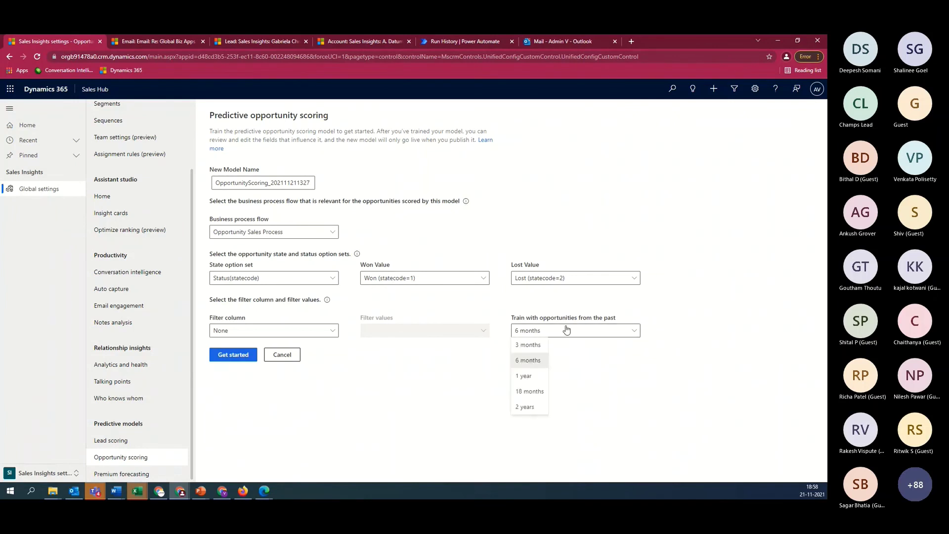
{"action": "left_click", "coordinate": [521, 408]}
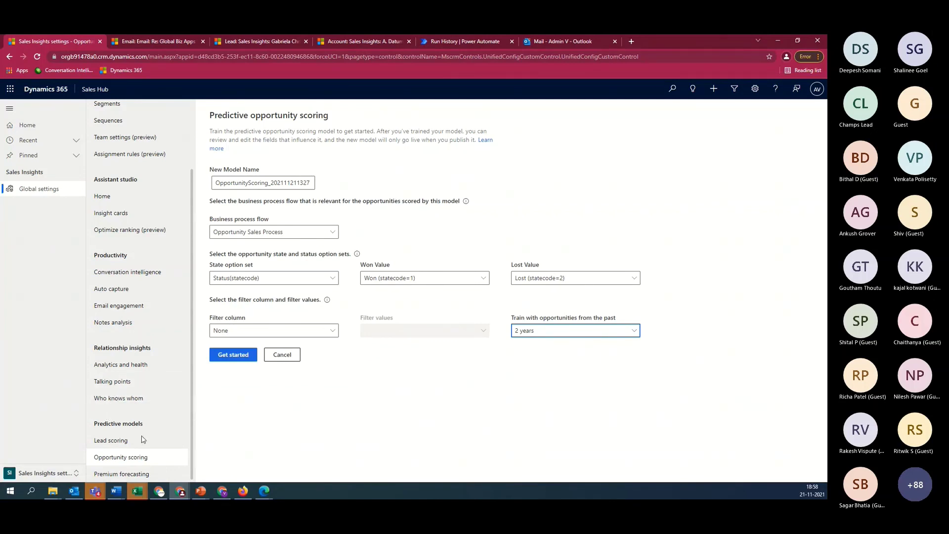
Open Premium forecasting under Predictive models
{"action": "left_click", "coordinate": [121, 474]}
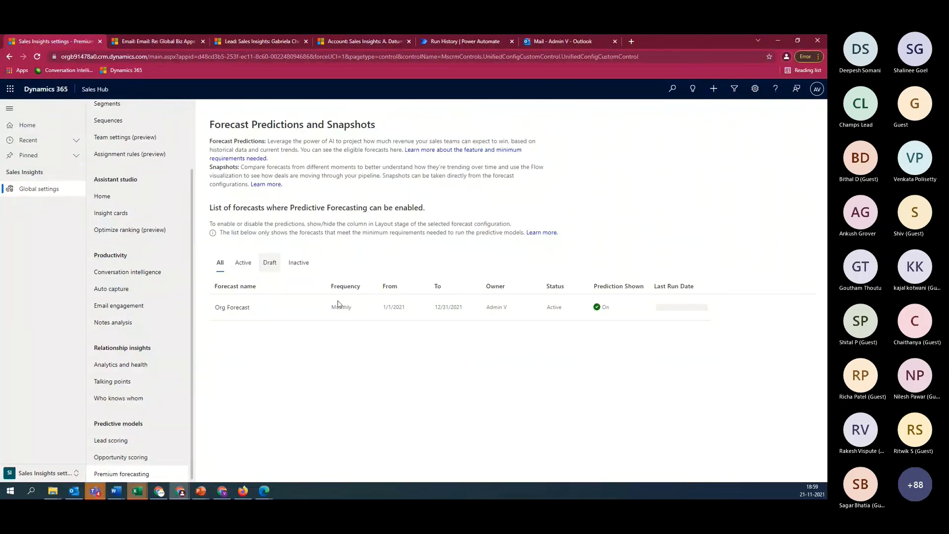
Visit the Personal settings area, then the App Settings area
{"action": "left_click", "coordinate": [75, 475]}
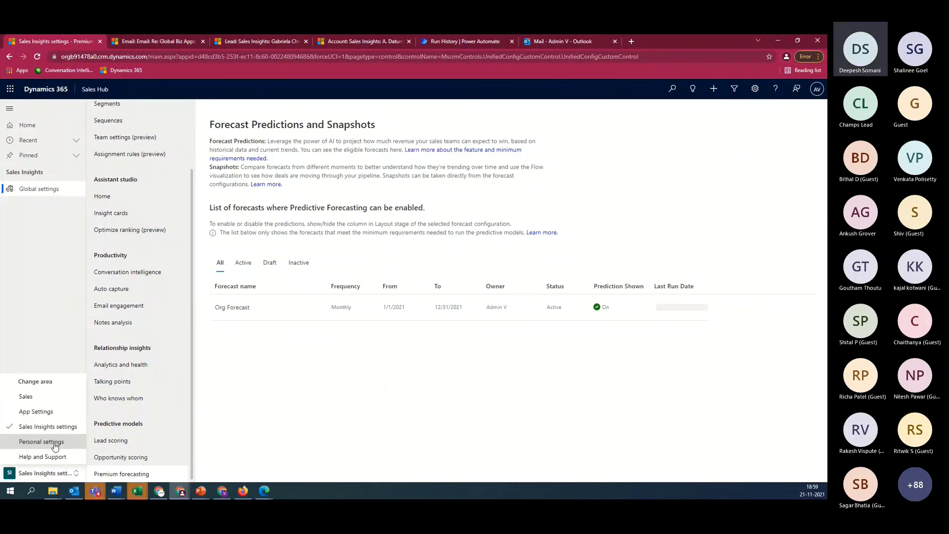
{"action": "left_click", "coordinate": [55, 446]}
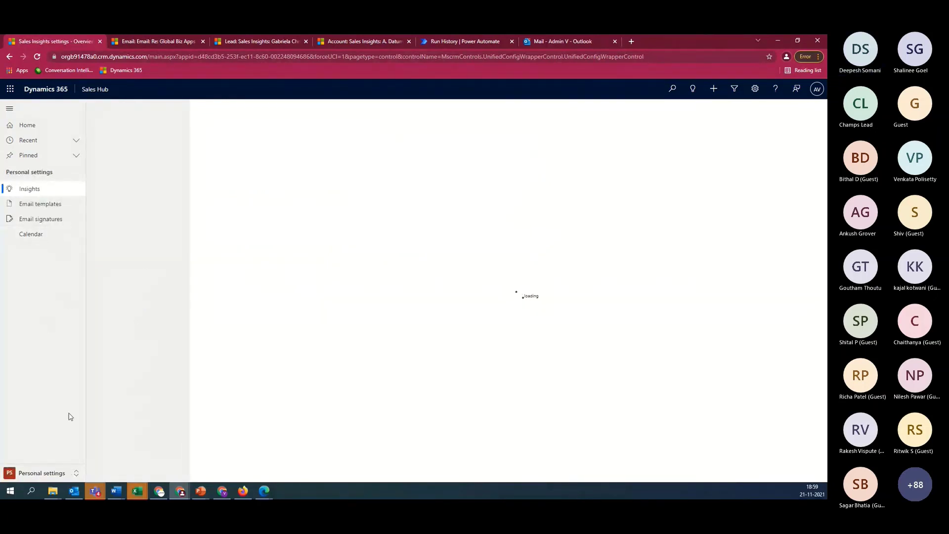
{"action": "left_click", "coordinate": [74, 472]}
{"action": "left_click", "coordinate": [47, 409]}
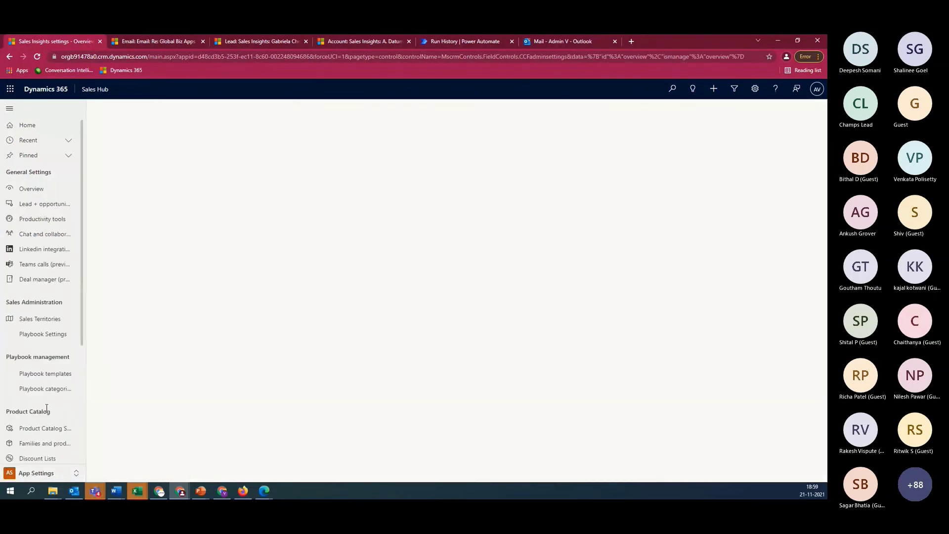
Open Forecast configuration, then go to the Sales Forecasts page
{"action": "scroll", "coordinate": [30, 390], "scroll_direction": "down", "scroll_amount": 4}
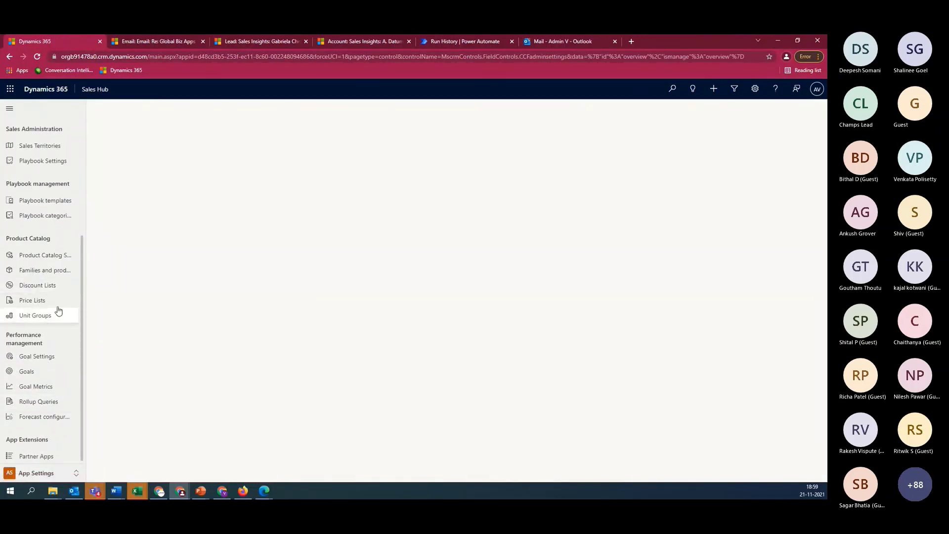
{"action": "left_click", "coordinate": [49, 418]}
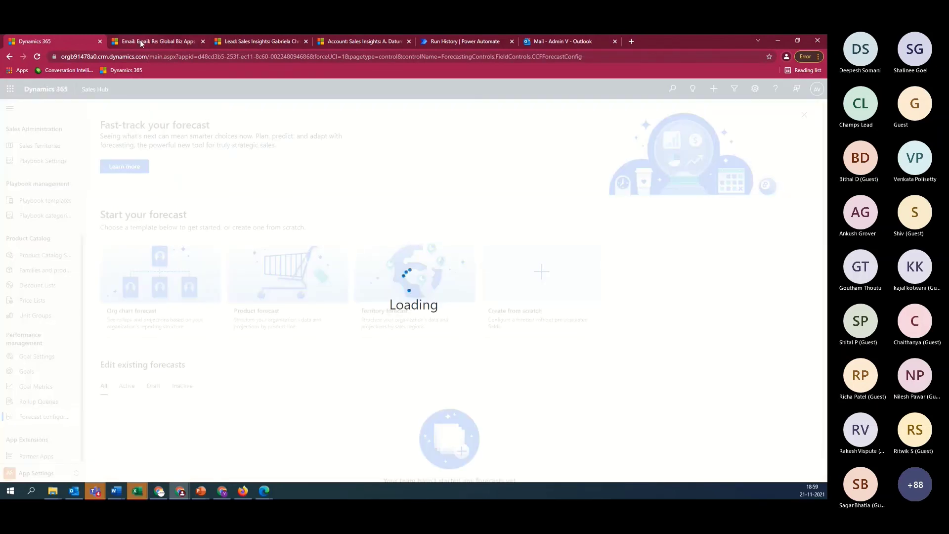
{"action": "left_click", "coordinate": [141, 41]}
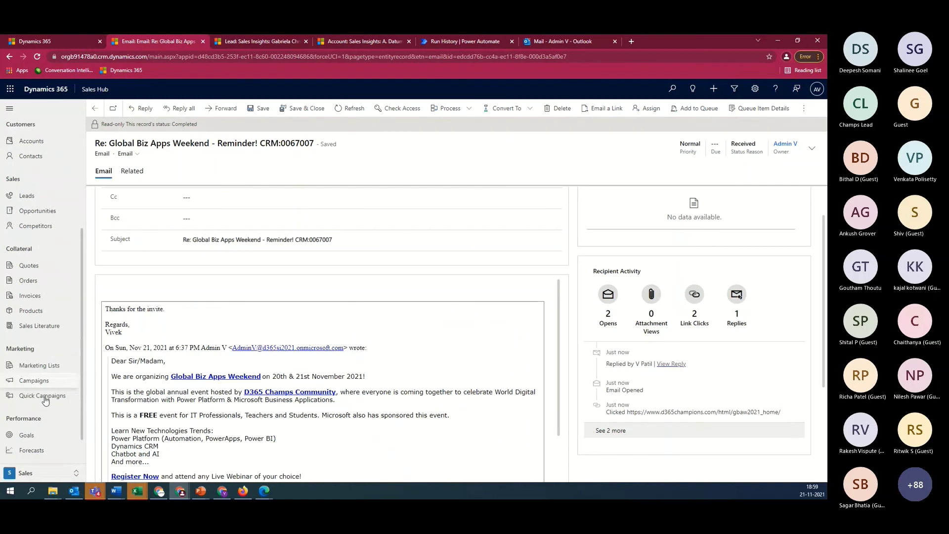
{"action": "left_click", "coordinate": [31, 450]}
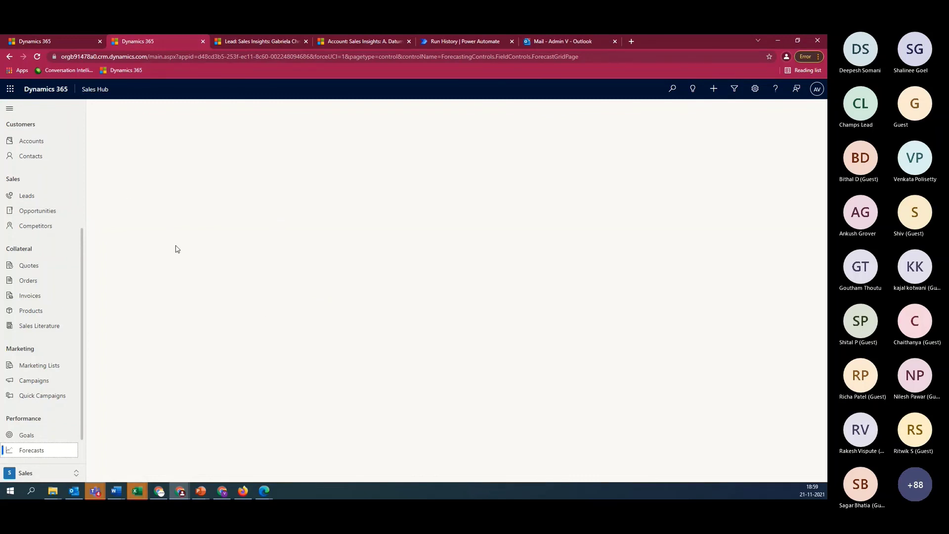
Load the Org Forecast grid, expand CEO # (group), and set the period to FY2021 November
{"action": "left_click", "coordinate": [28, 454]}
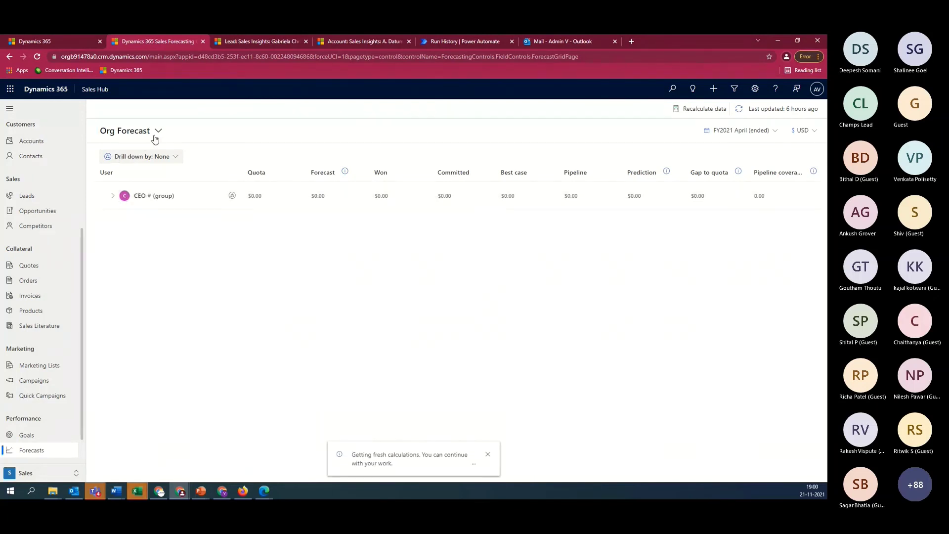
{"action": "left_click", "coordinate": [113, 195]}
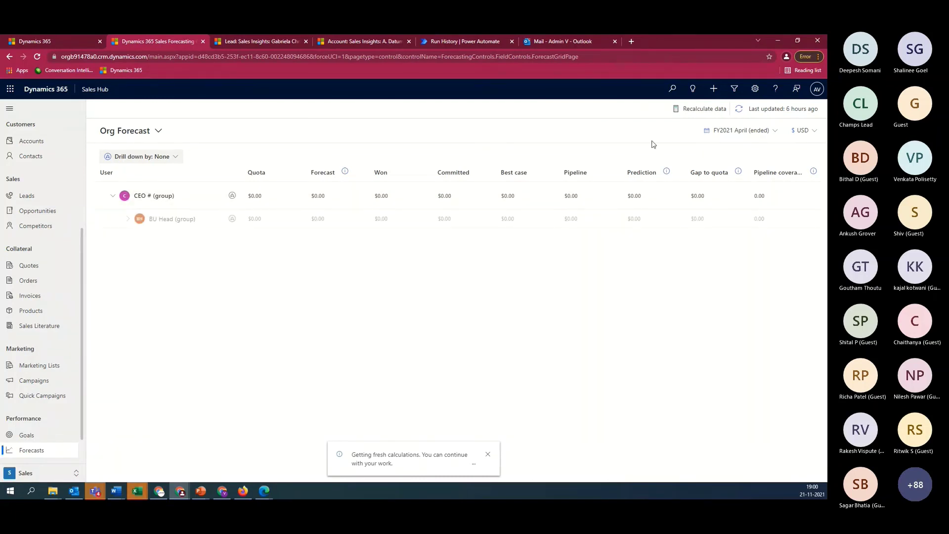
{"action": "left_click", "coordinate": [760, 131]}
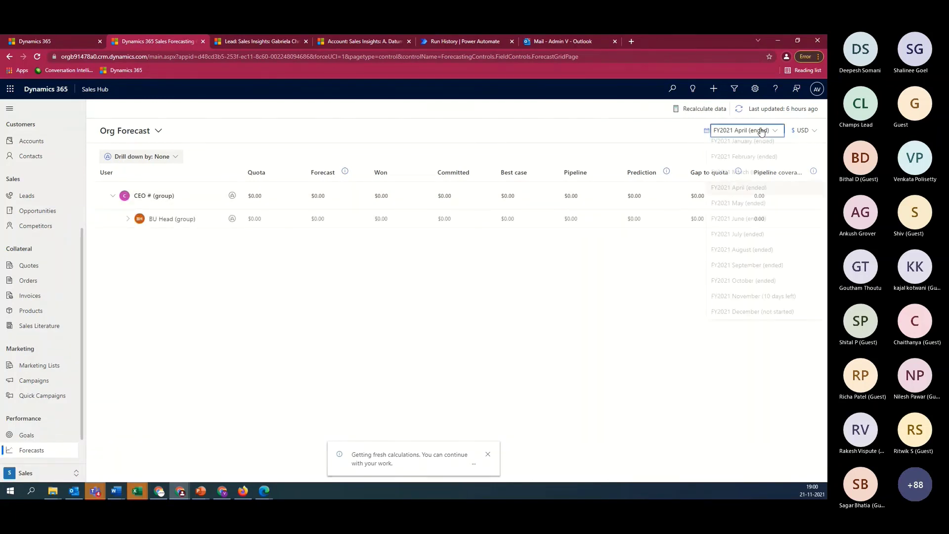
{"action": "left_click", "coordinate": [762, 304]}
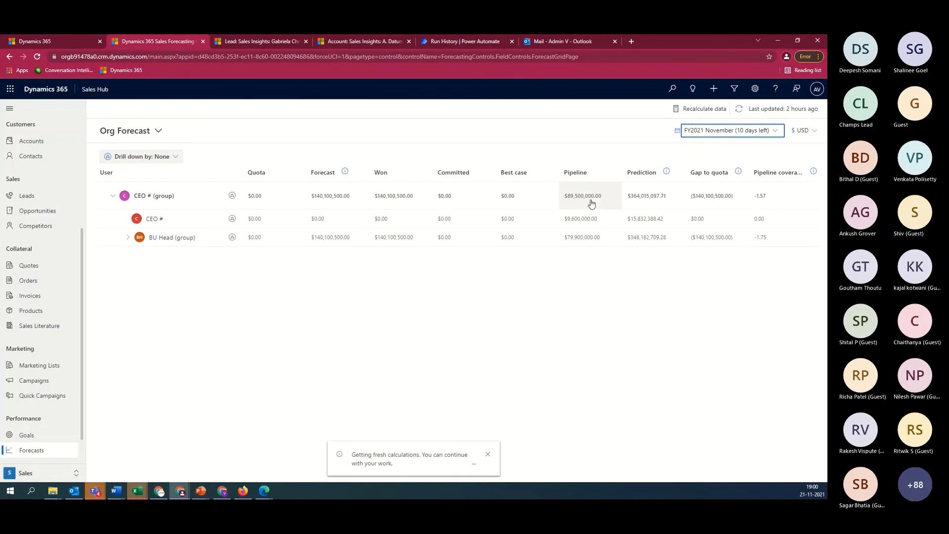
Expand the BU Head and Sales Manager groups and display values in GBP
{"action": "left_click", "coordinate": [127, 238]}
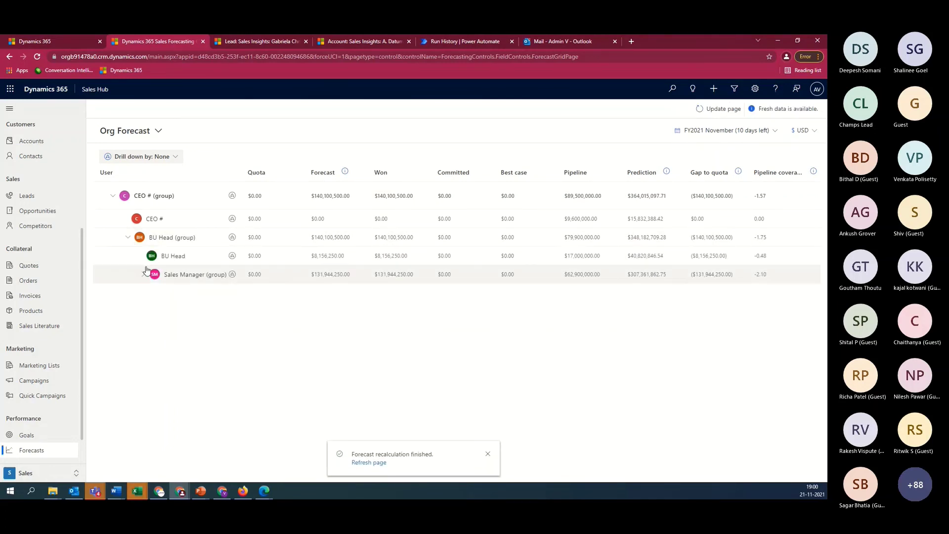
{"action": "left_click", "coordinate": [143, 275]}
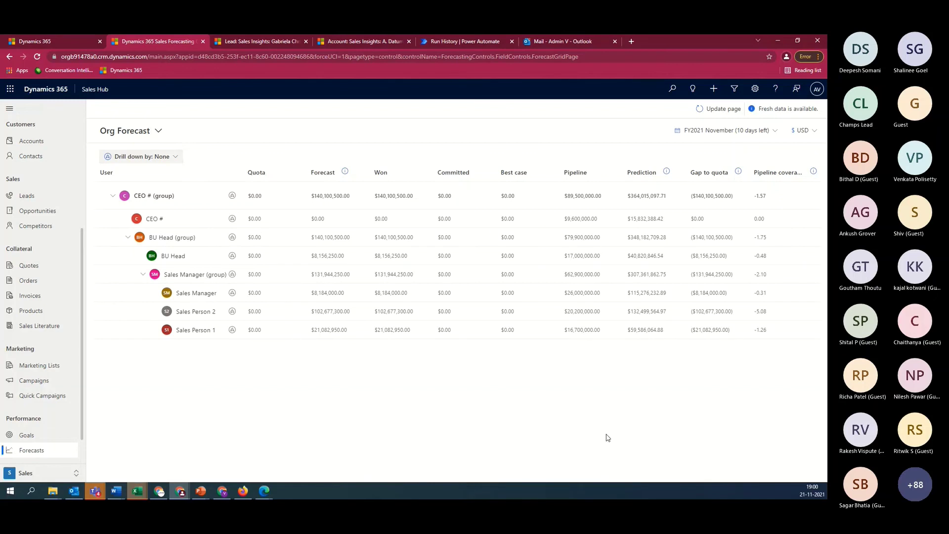
{"action": "left_click", "coordinate": [814, 133]}
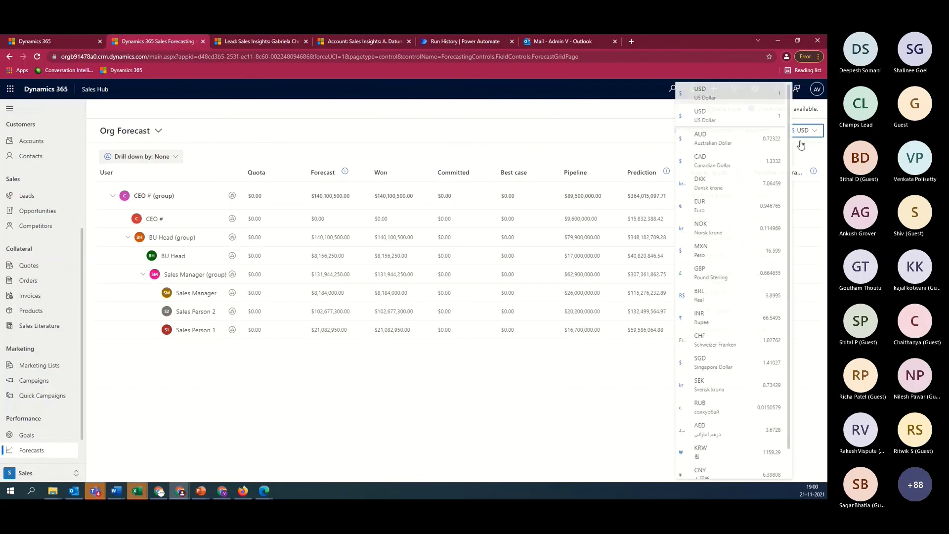
{"action": "left_click", "coordinate": [711, 276]}
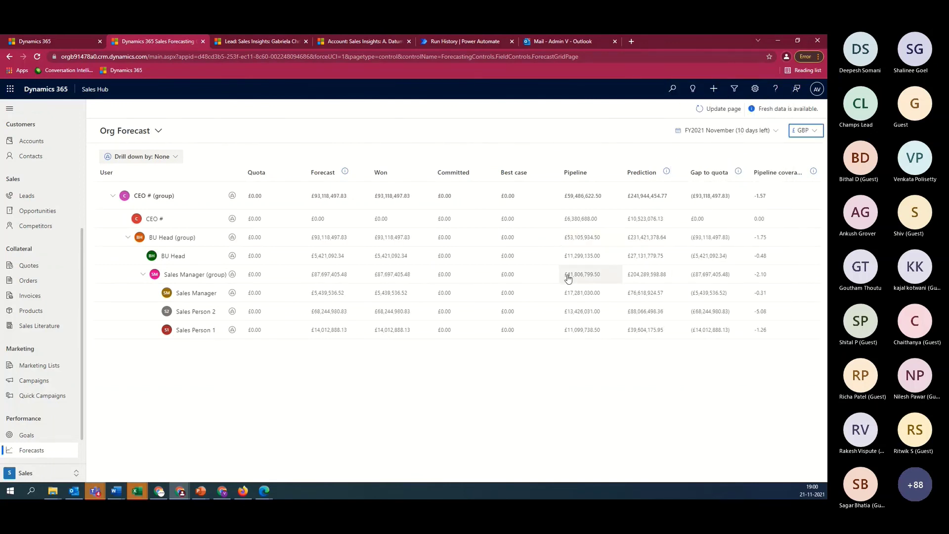